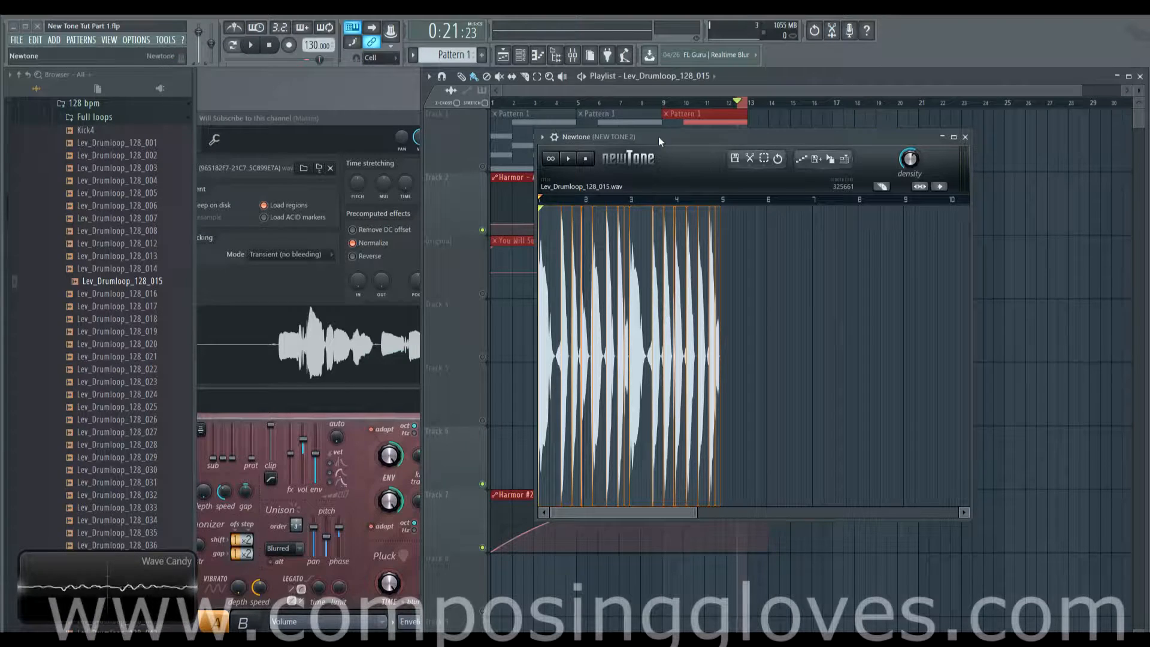
Step: Move the Newtone window clear of the vocal tracks in the playlist
left_click_drag(658, 137, 752, 203)
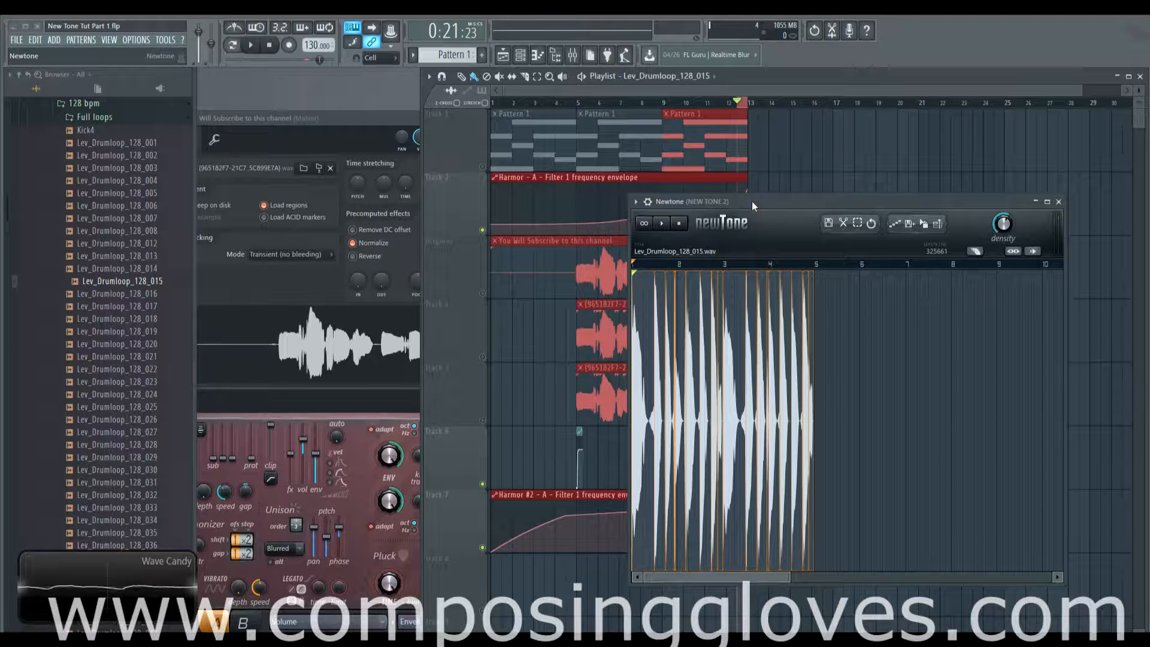
left_click_drag(800, 199, 841, 194)
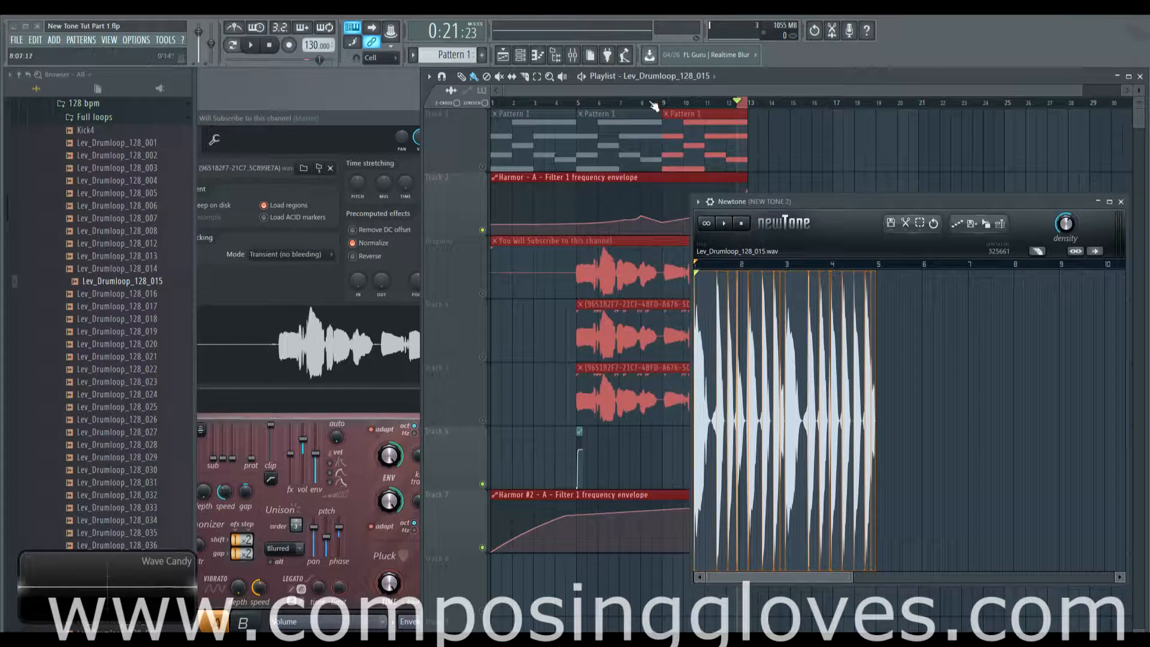
left_click(626, 87)
scroll(627, 278, "down", 1)
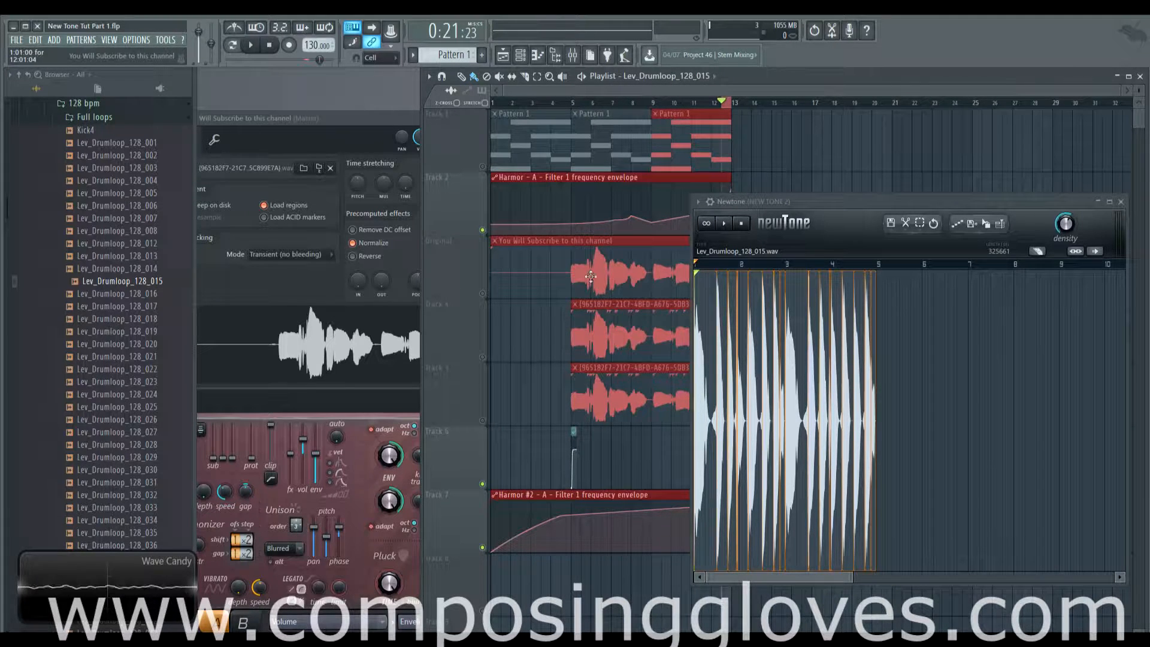
left_click_drag(857, 200, 838, 419)
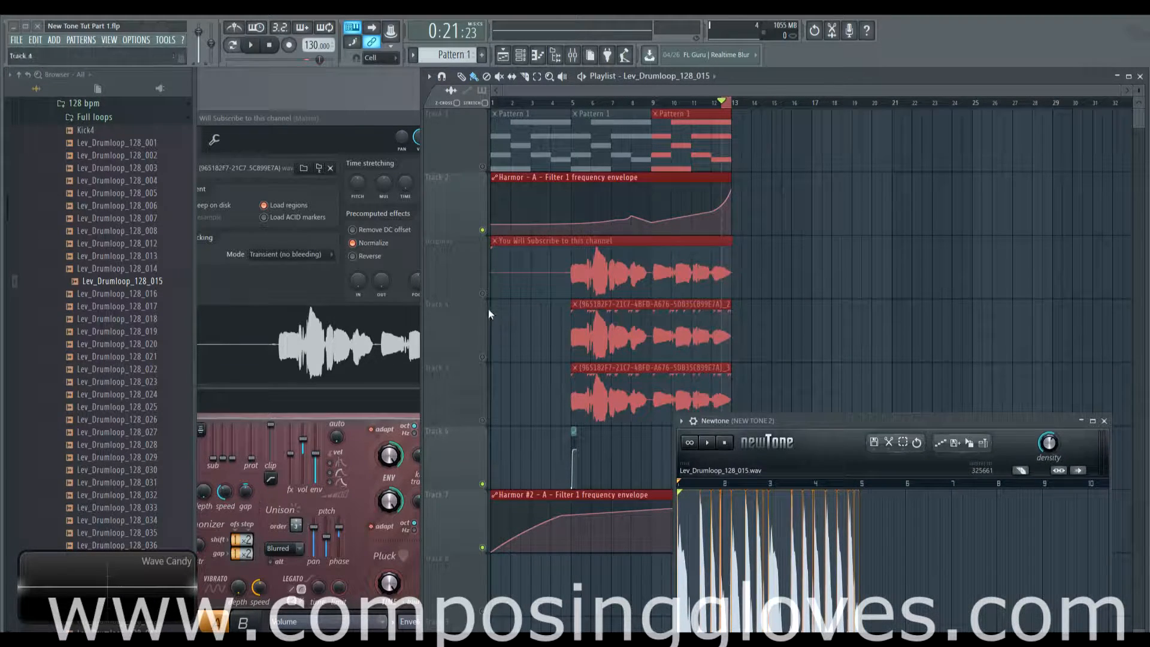
Step: Unmute Track 1 and the Original vocal track, and audition them briefly from bar 5
left_click(482, 293)
left_click(482, 166)
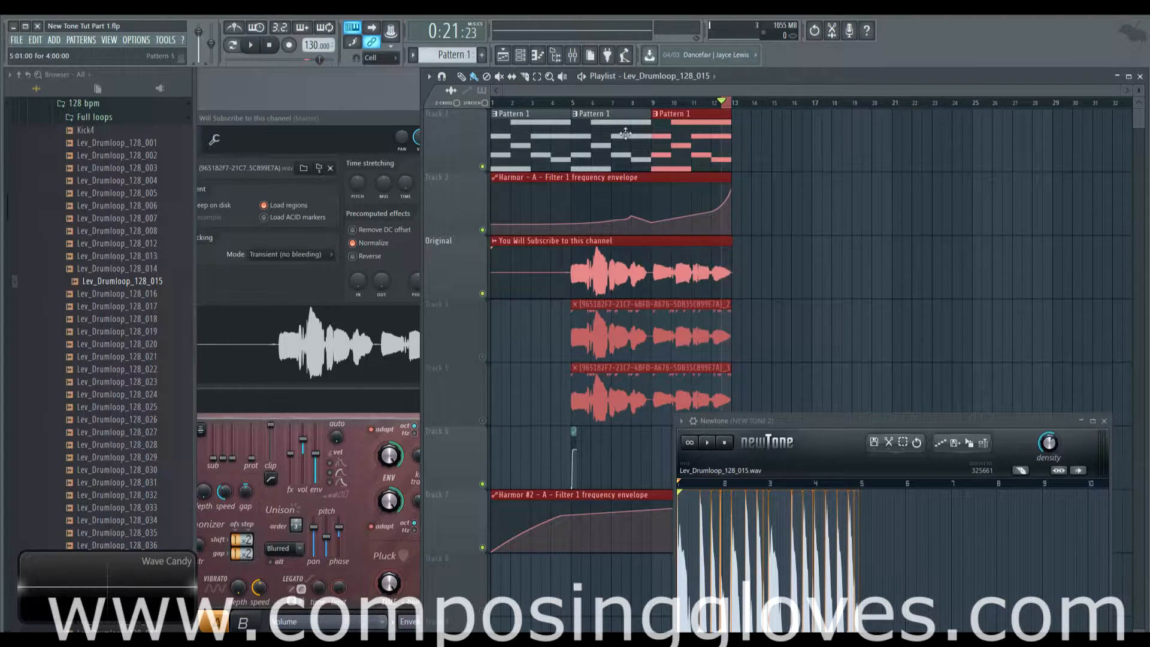
left_click(575, 103)
key("space")
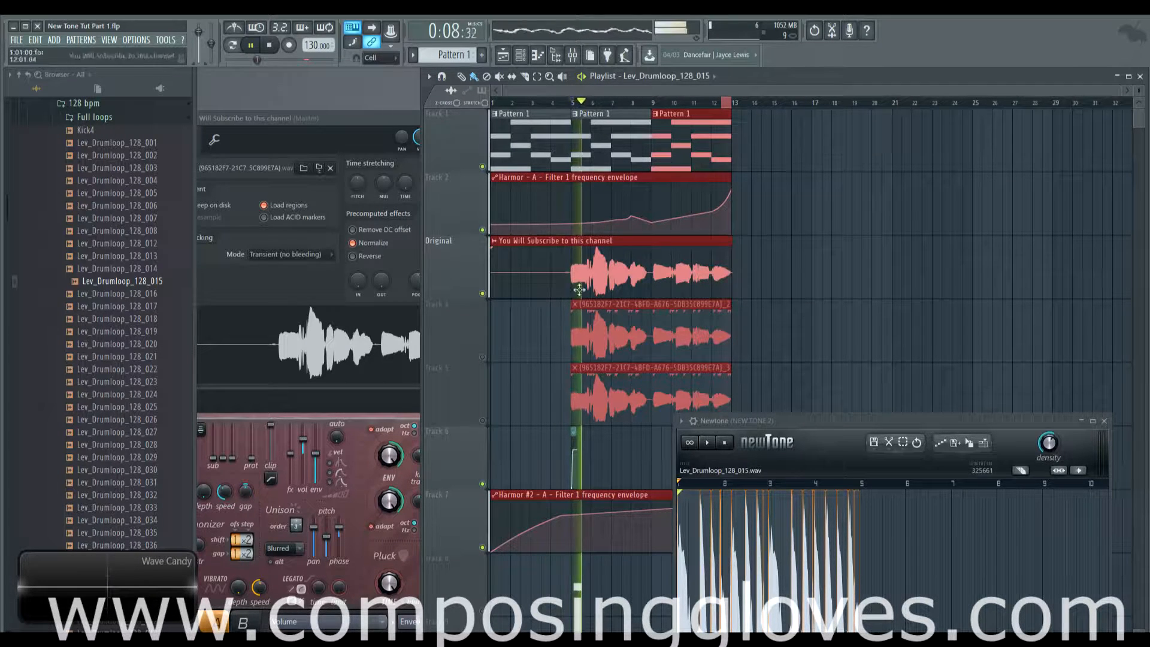
key("space")
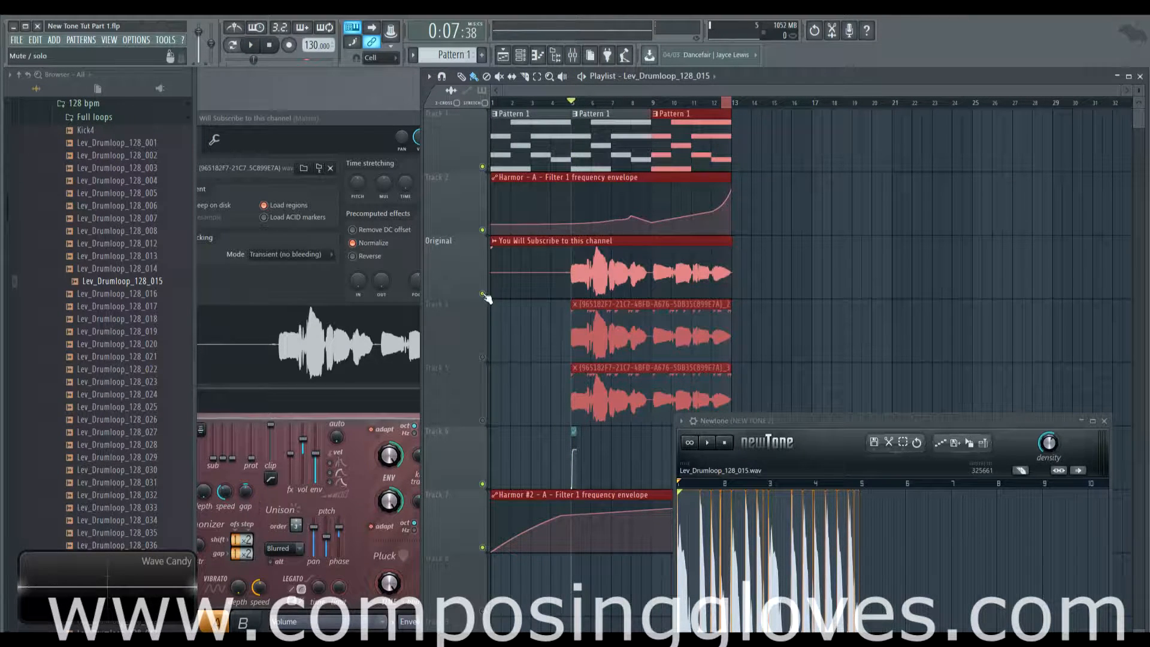
Step: Mute the Original track, unmute Tracks 4 and 5, and audition the harmony vocals from bar 5
left_click(482, 293)
left_click(482, 357)
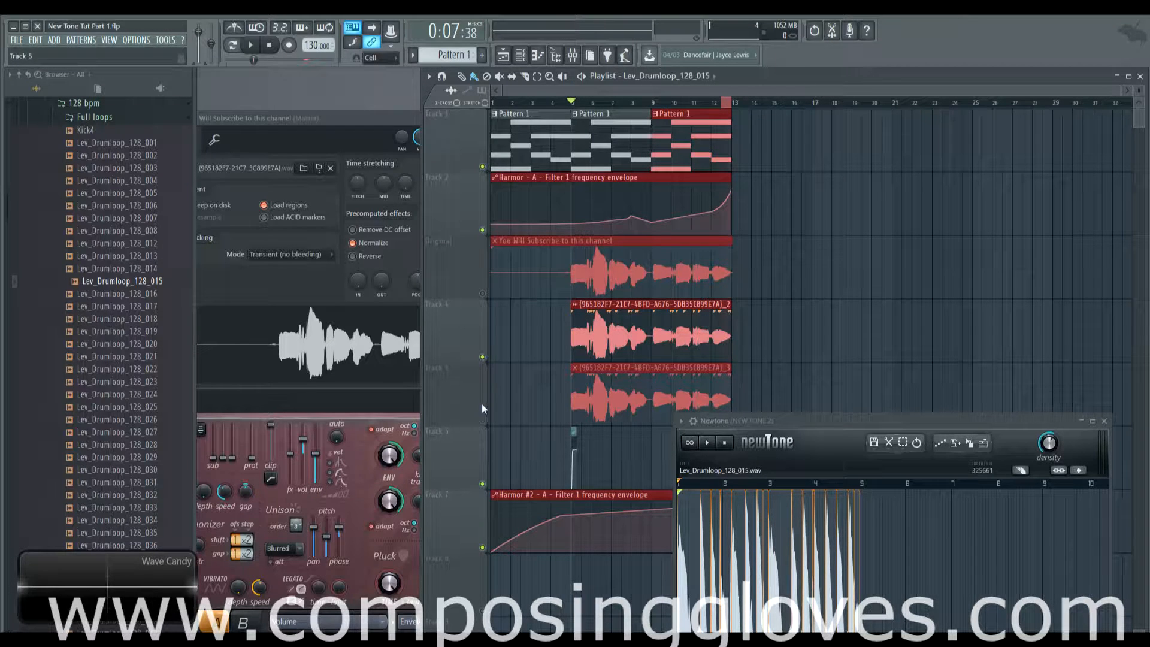
left_click(482, 420)
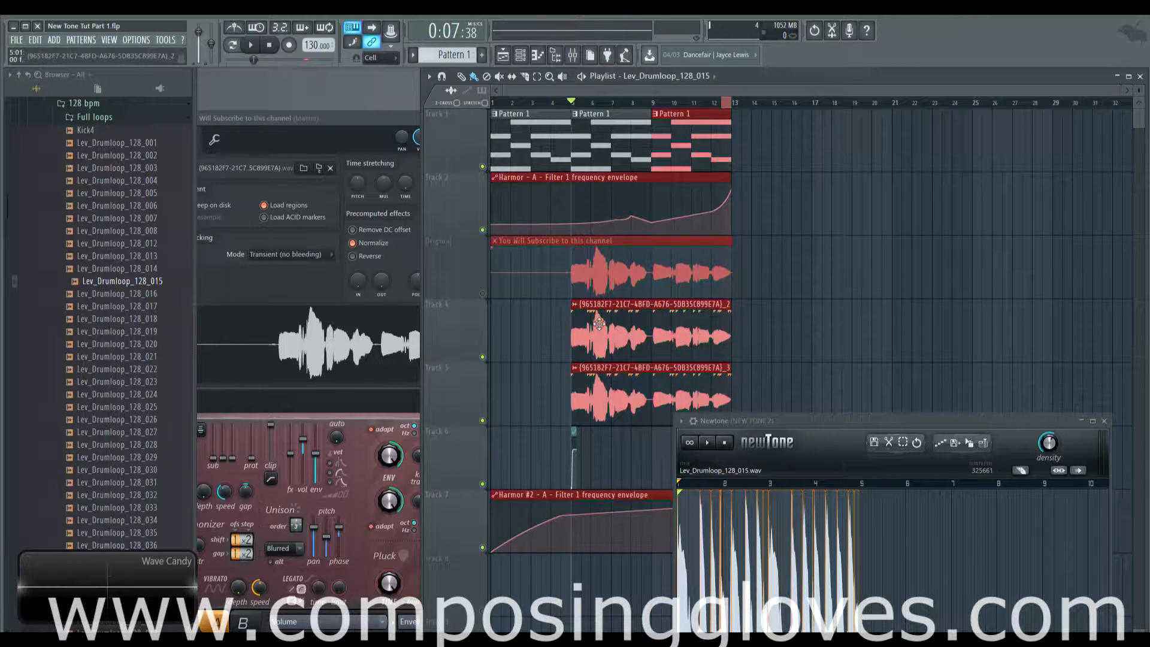
key("space")
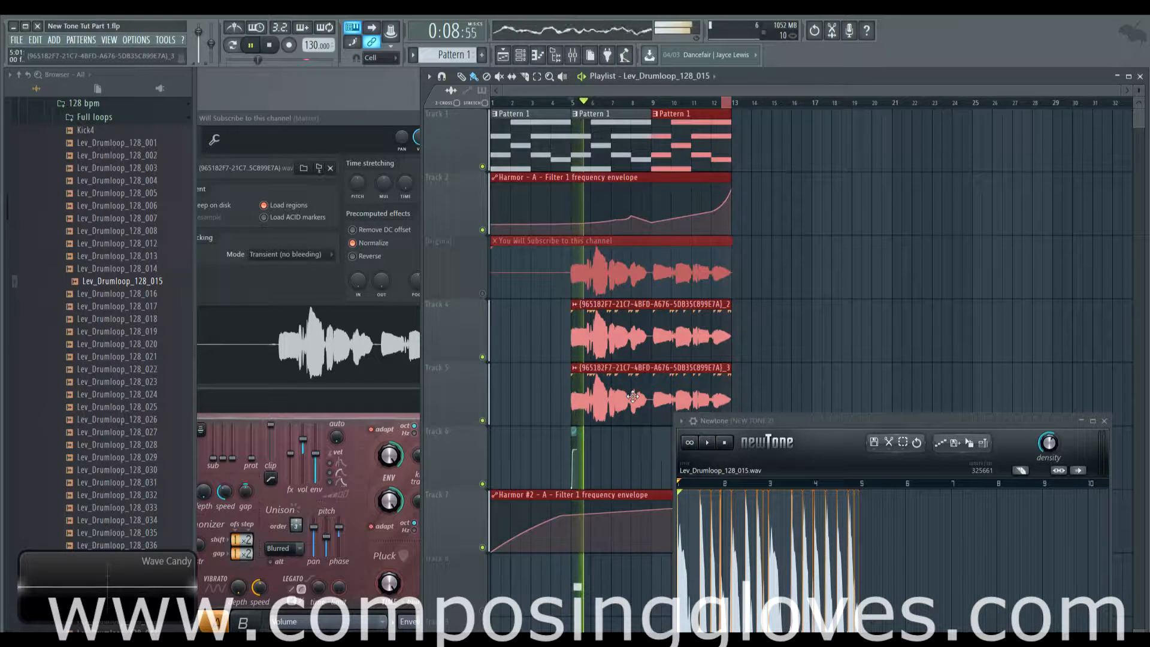
key("space")
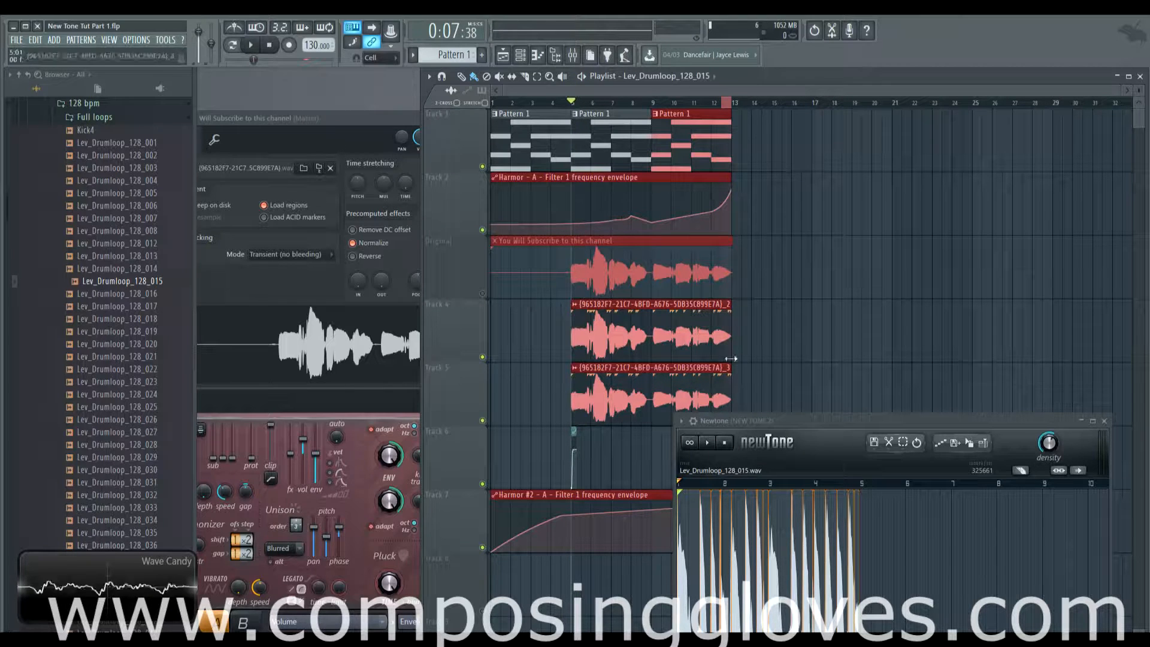
Step: Open the channel settings of the original vocal clip and place the Newtone window beside them
left_click_drag(771, 422, 868, 198)
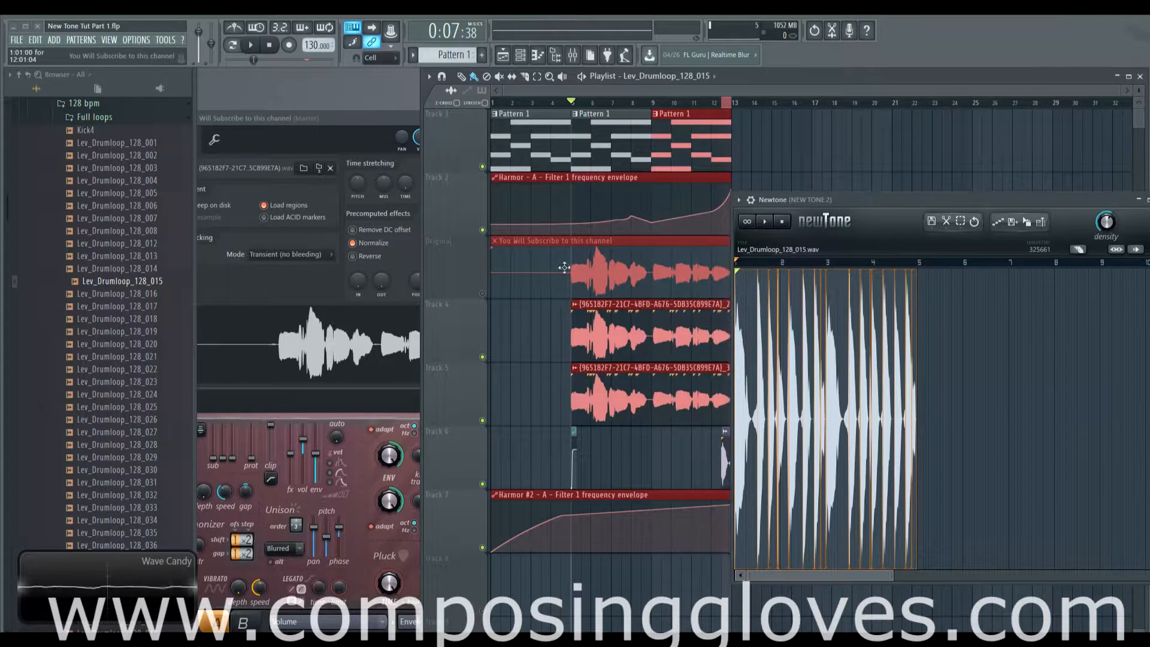
double_click(564, 268)
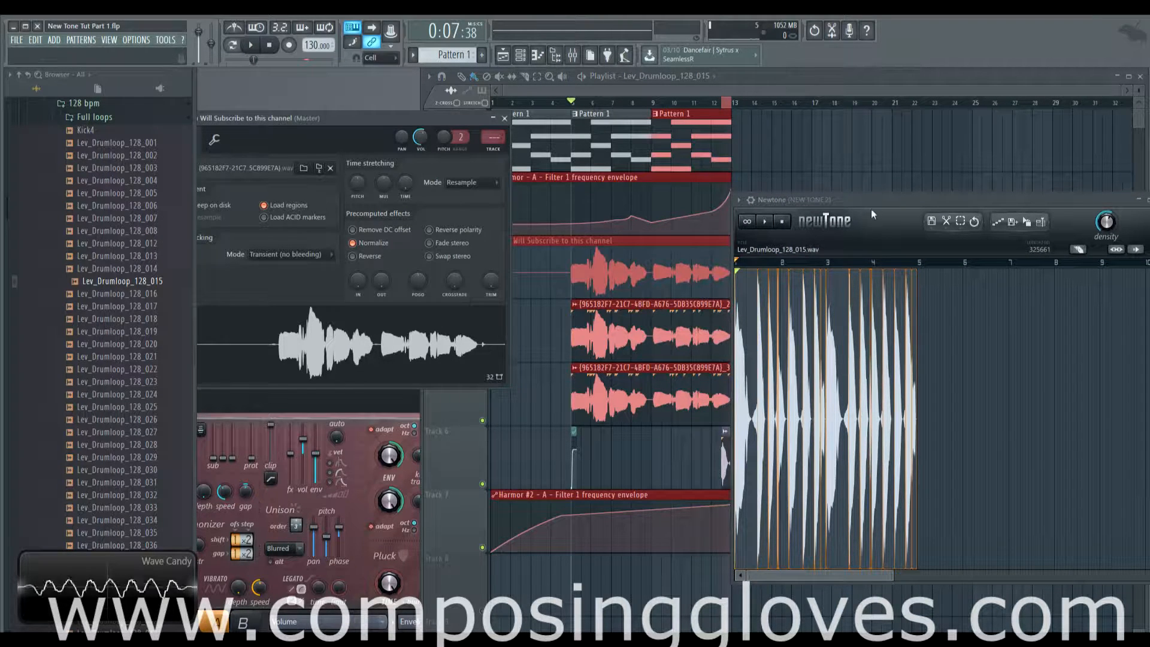
left_click_drag(870, 210, 660, 149)
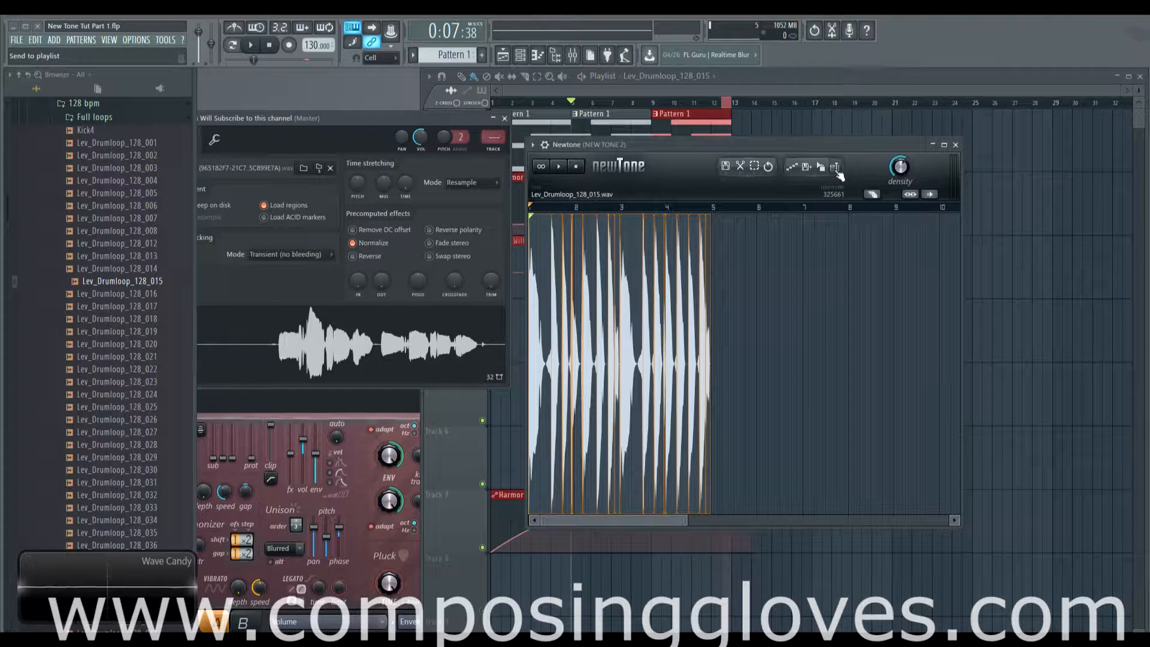
Step: Load the original vocal sample into Newtone in place of the drum loop, discarding the unsaved changes
left_click(735, 168)
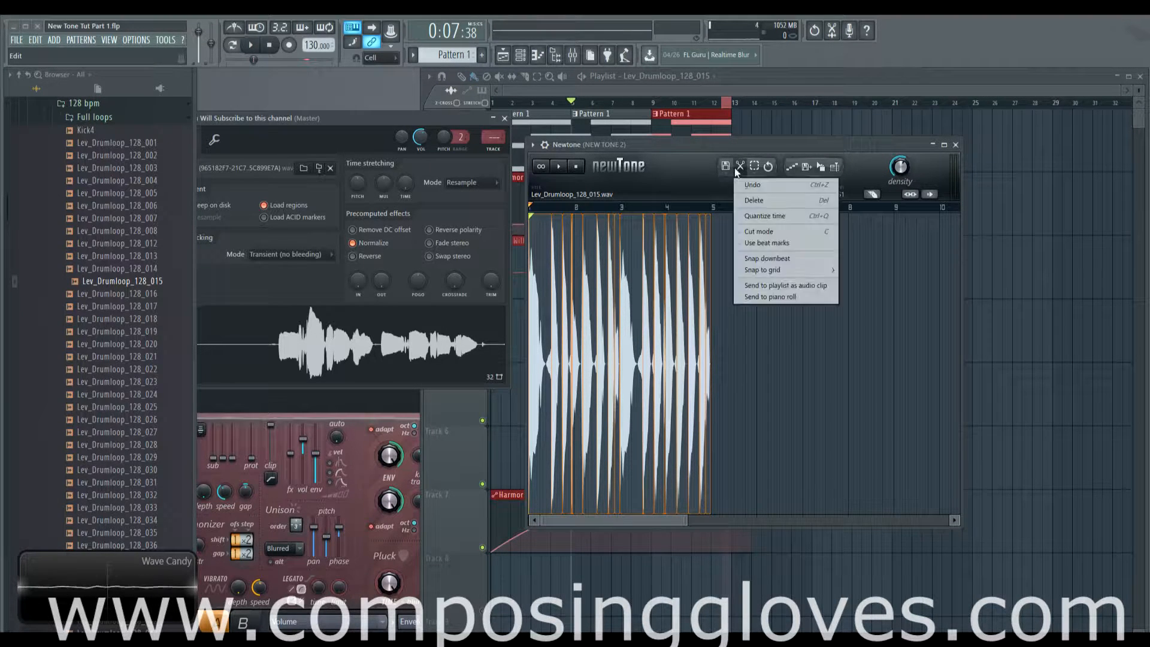
left_click(727, 167)
left_click(744, 192)
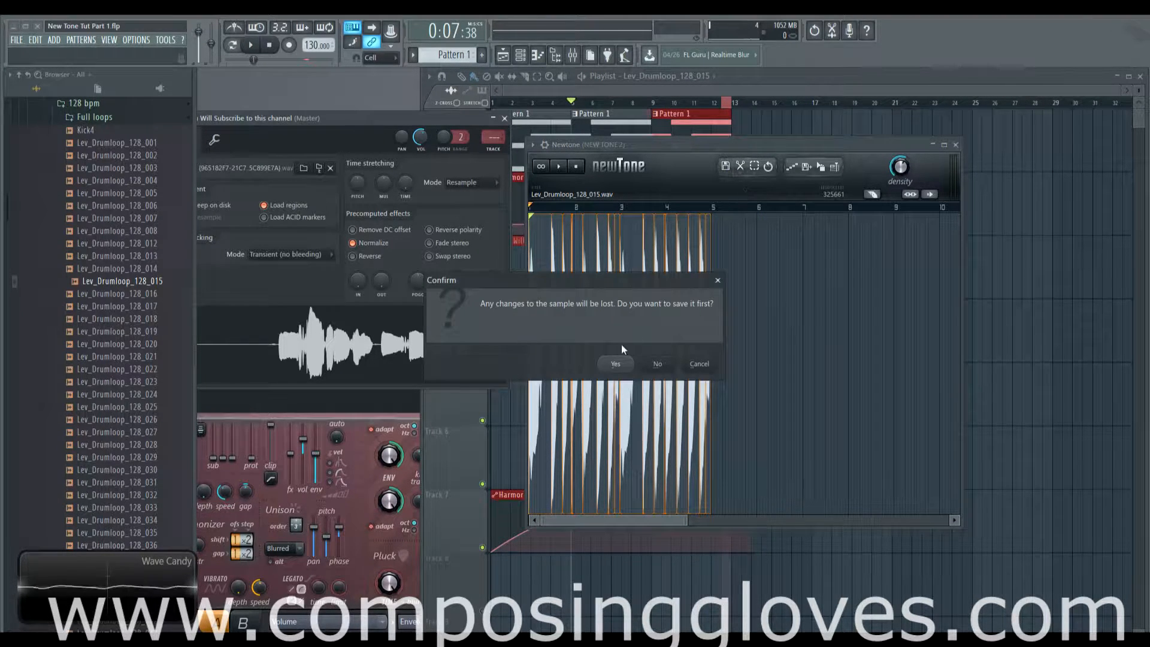
left_click(657, 363)
left_click_drag(334, 381, 688, 341)
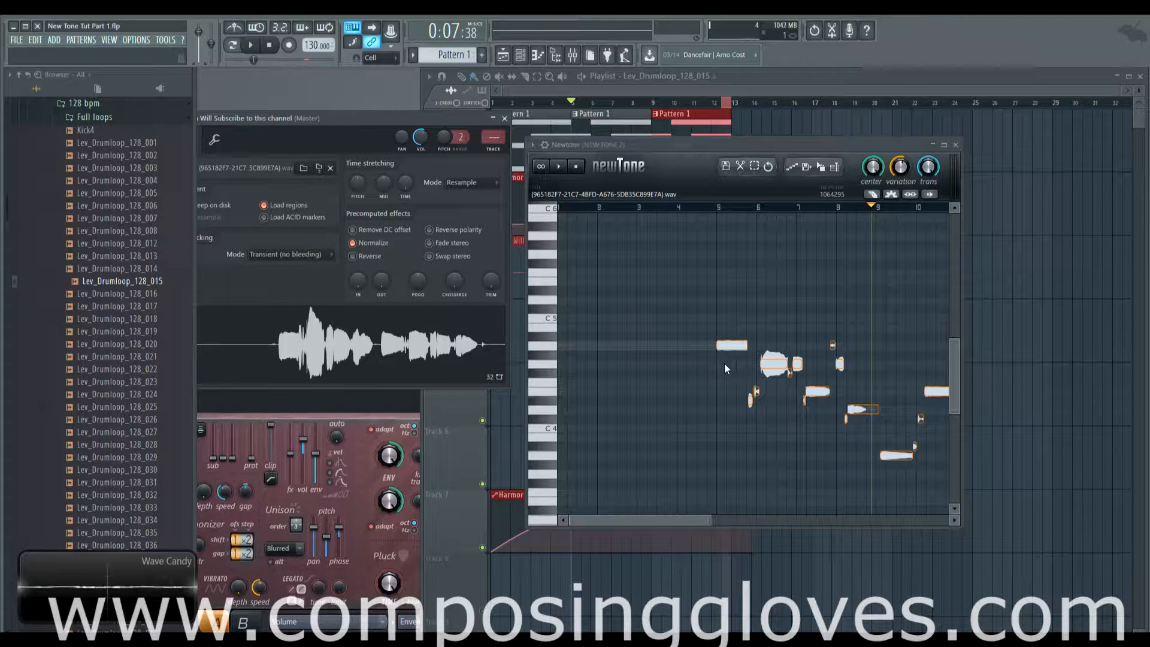
Step: Stop playback and sync Newtone's playback to the host transport
key("space")
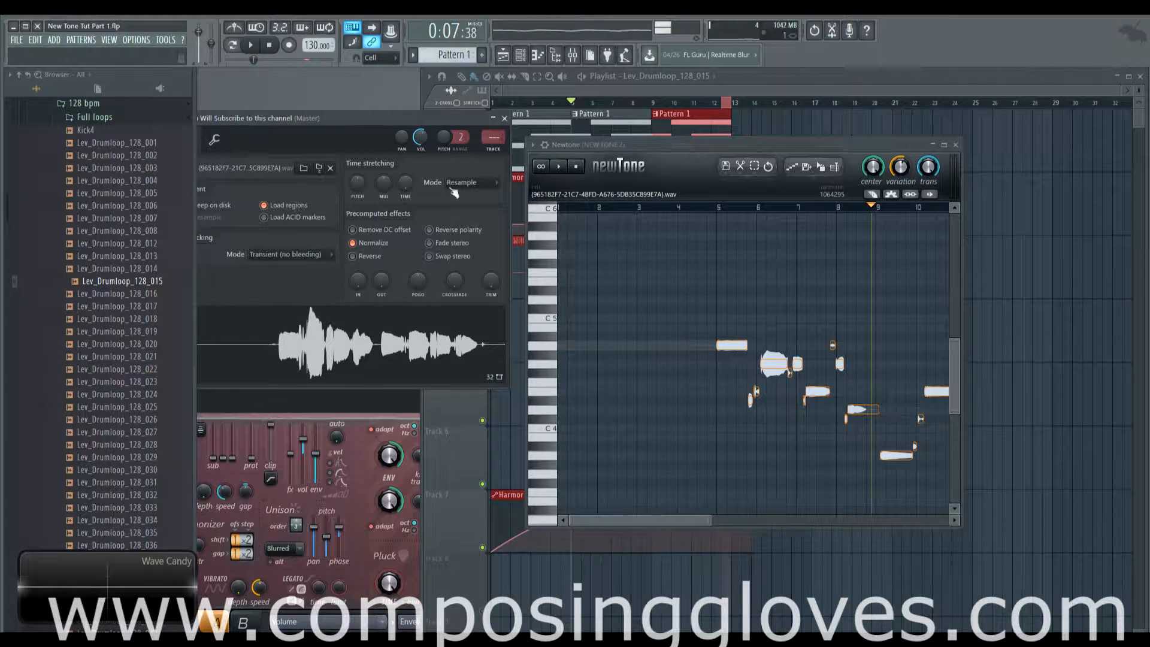
left_click(272, 47)
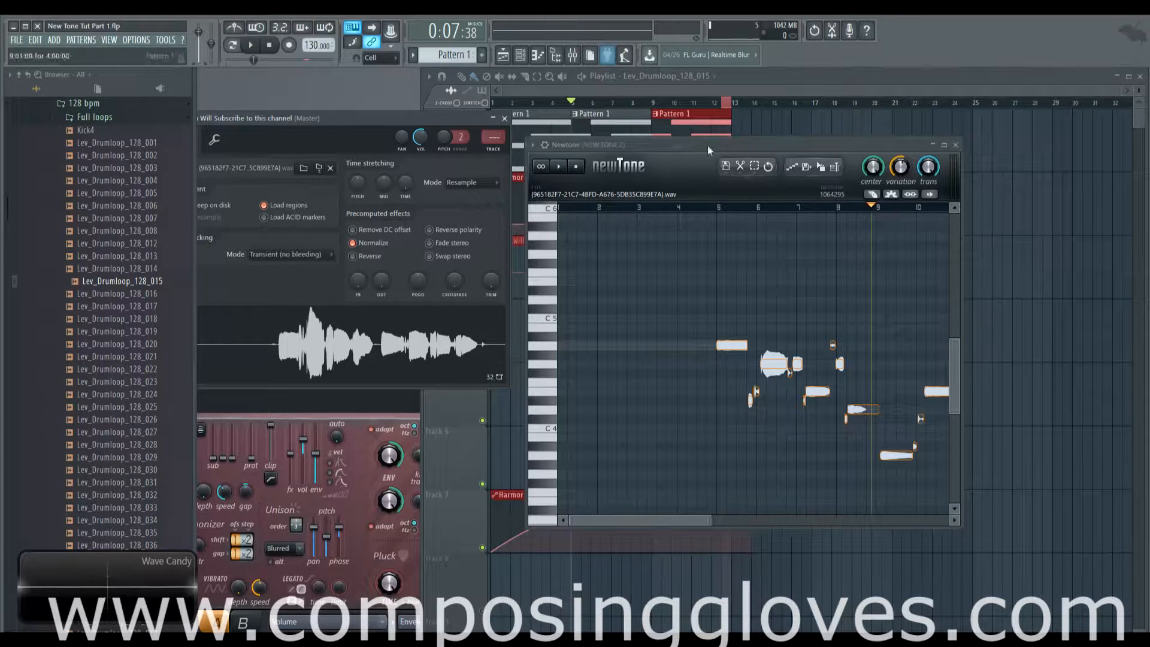
left_click(913, 196)
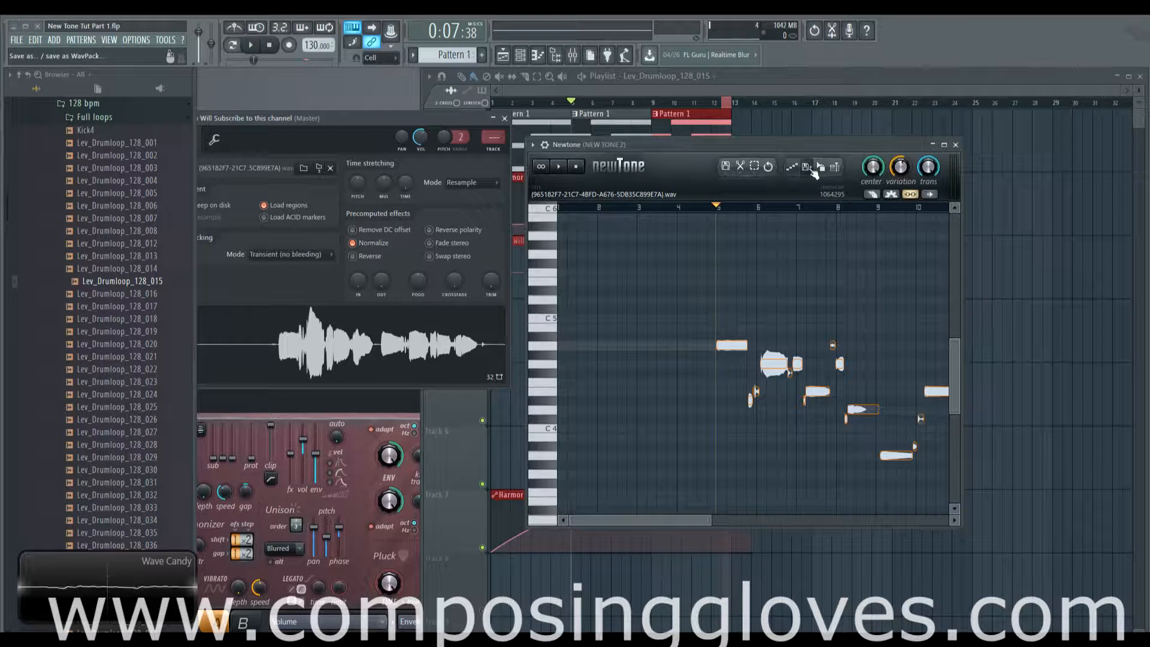
left_click(744, 173)
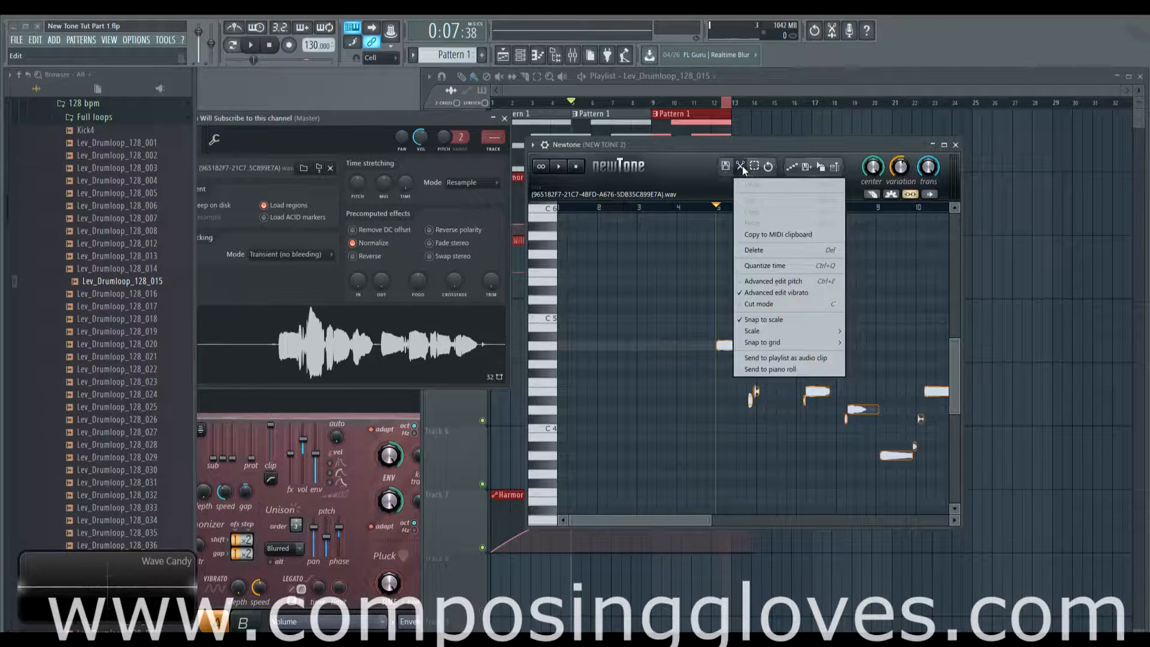
left_click(742, 166)
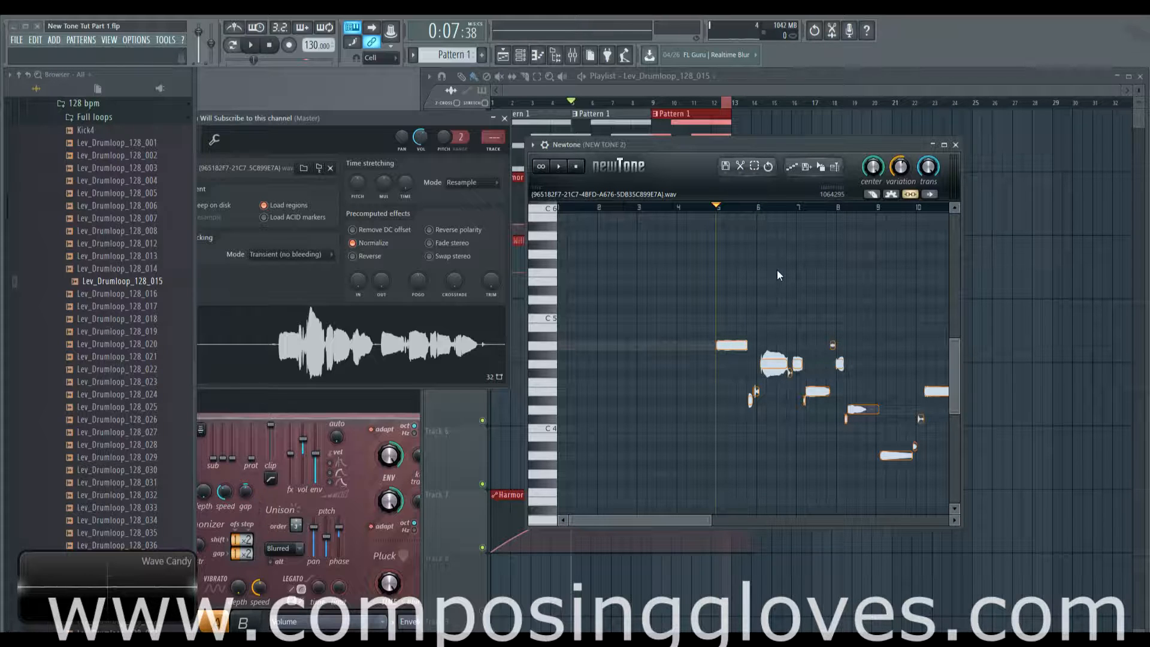
Step: Move the playlist's play position to about bar 4 and select bars 1 through 12 on its timeline
left_click(682, 87)
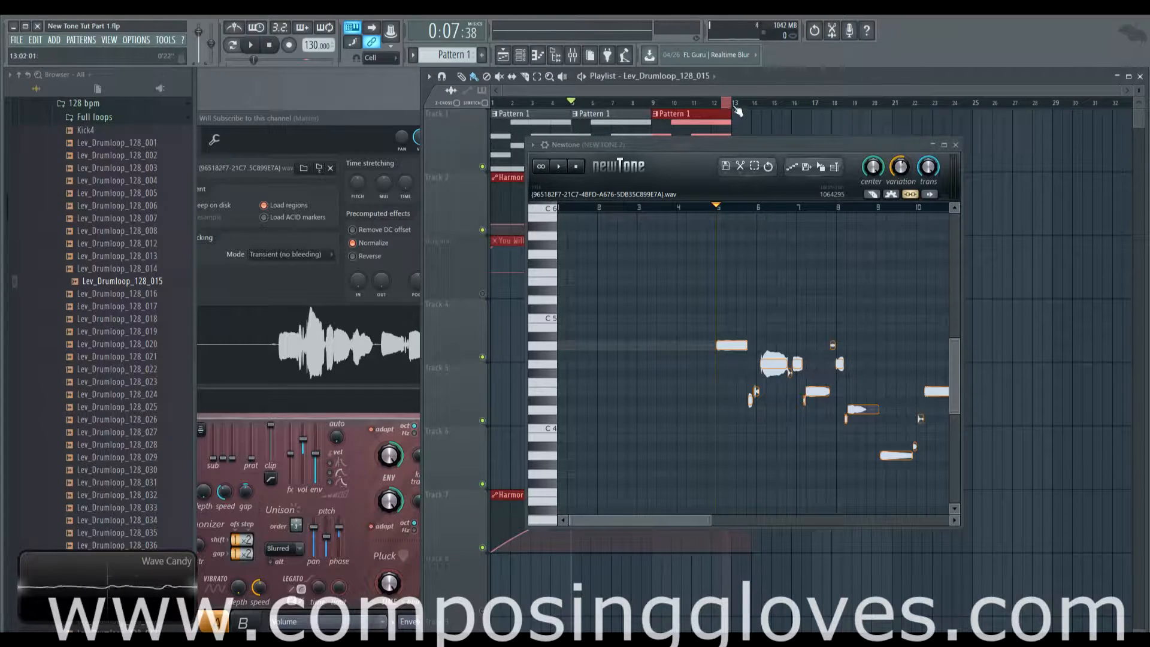
left_click_drag(730, 103, 637, 101)
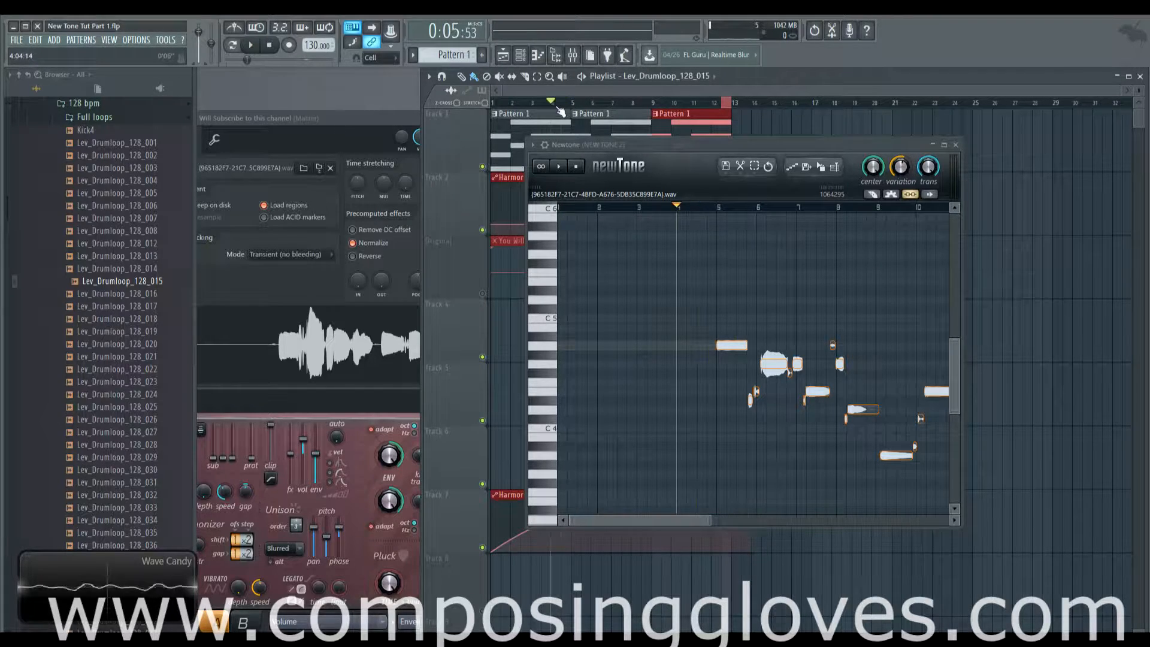
key("super")
key("super")
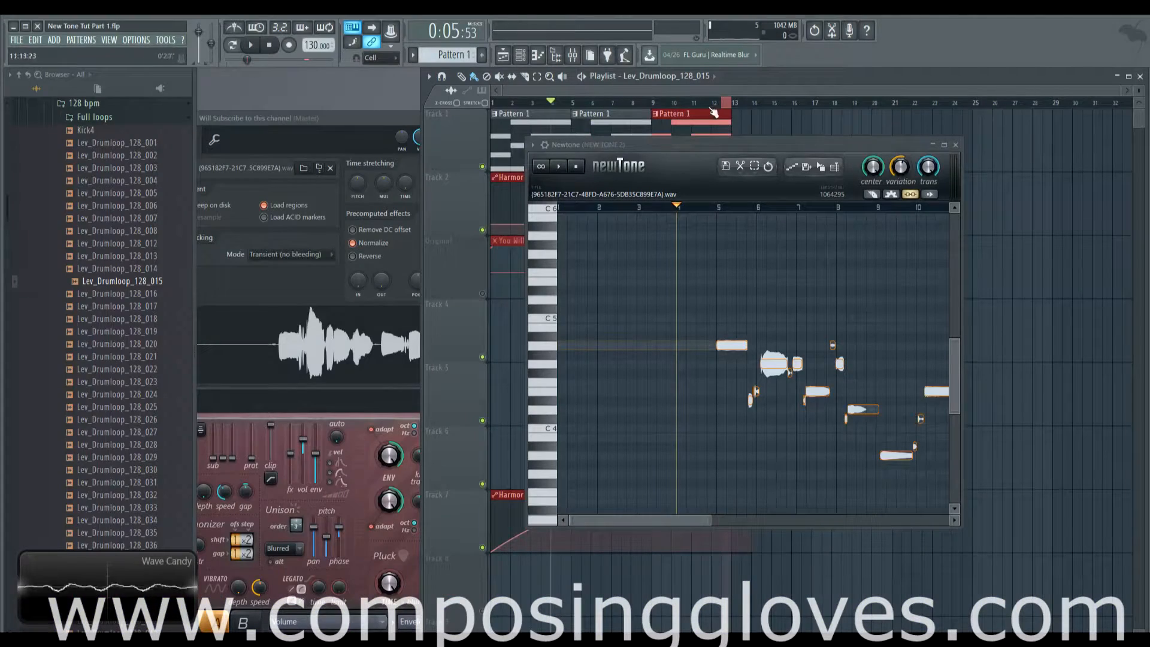
left_click_drag(731, 104, 492, 106)
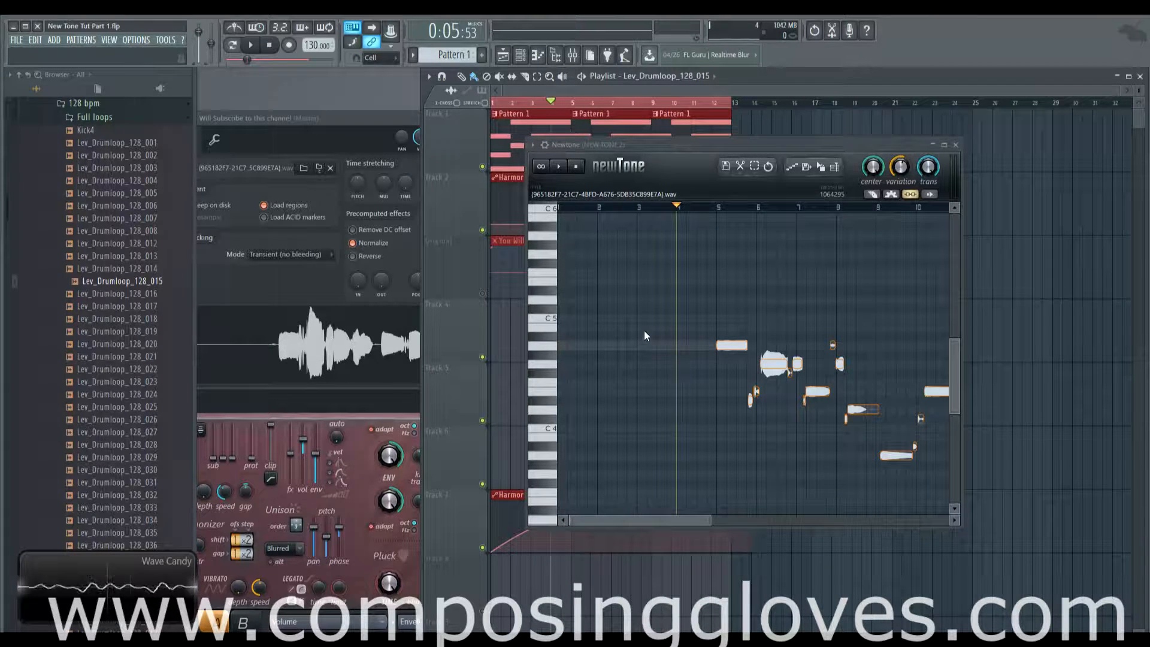
Step: Delete the long silent segment before the first vocal note in Newtone and lower the notes' pitch variation
left_click(647, 346)
key("Delete")
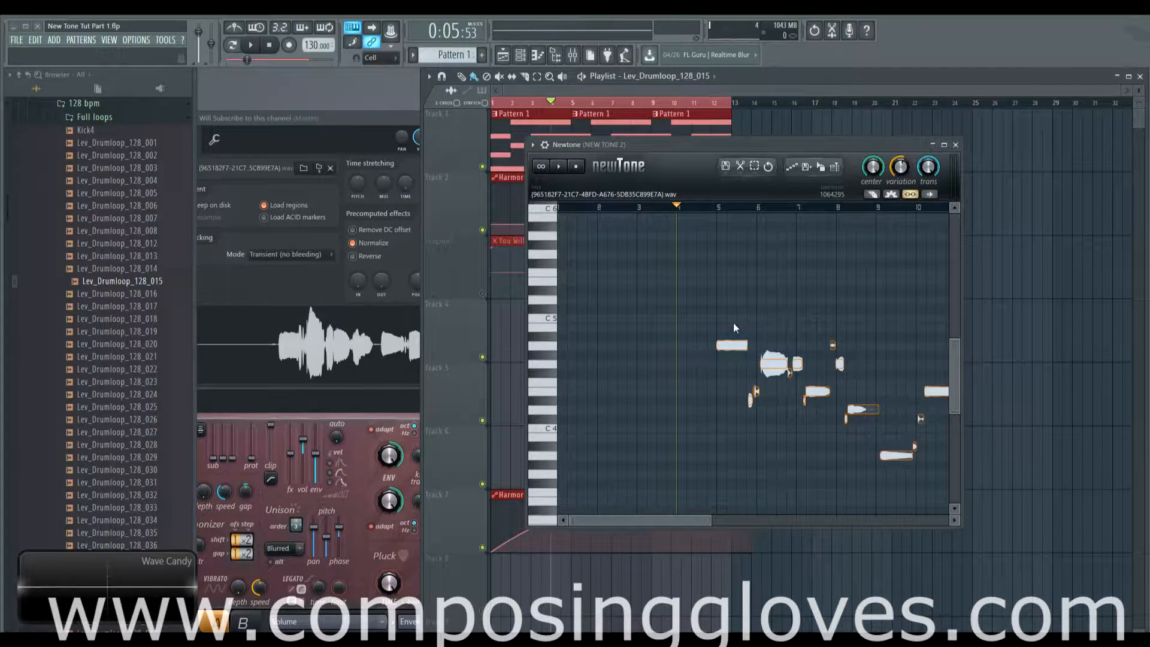
scroll(733, 322, "up", 5)
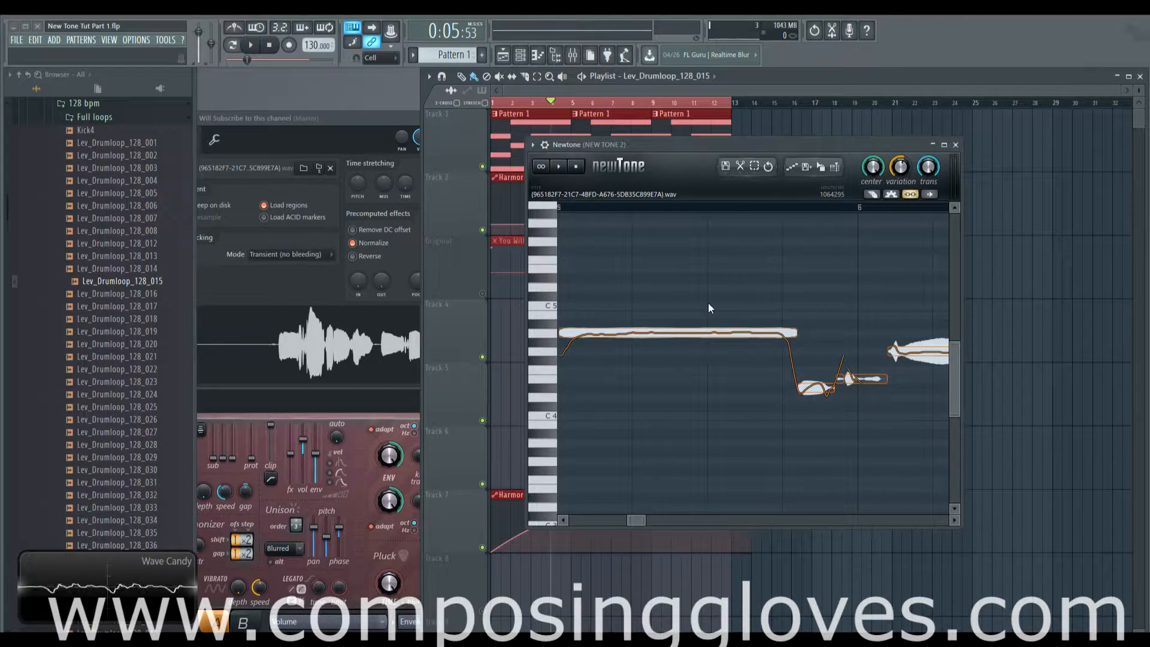
scroll(707, 303, "down", 4)
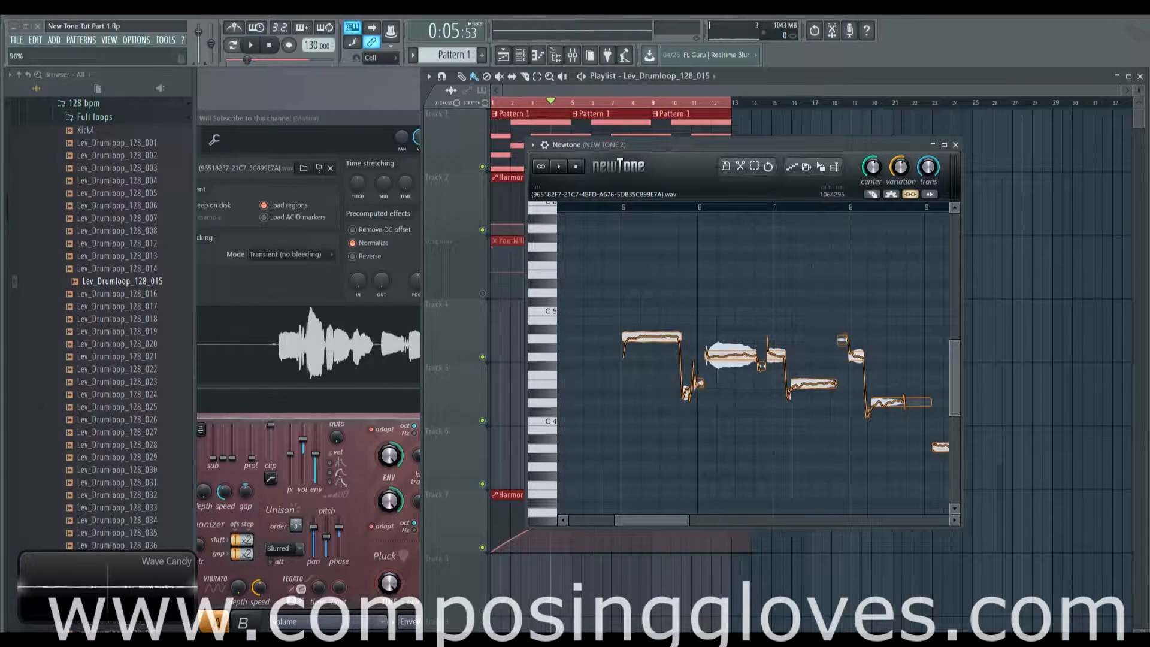
left_click_drag(872, 167, 899, 195)
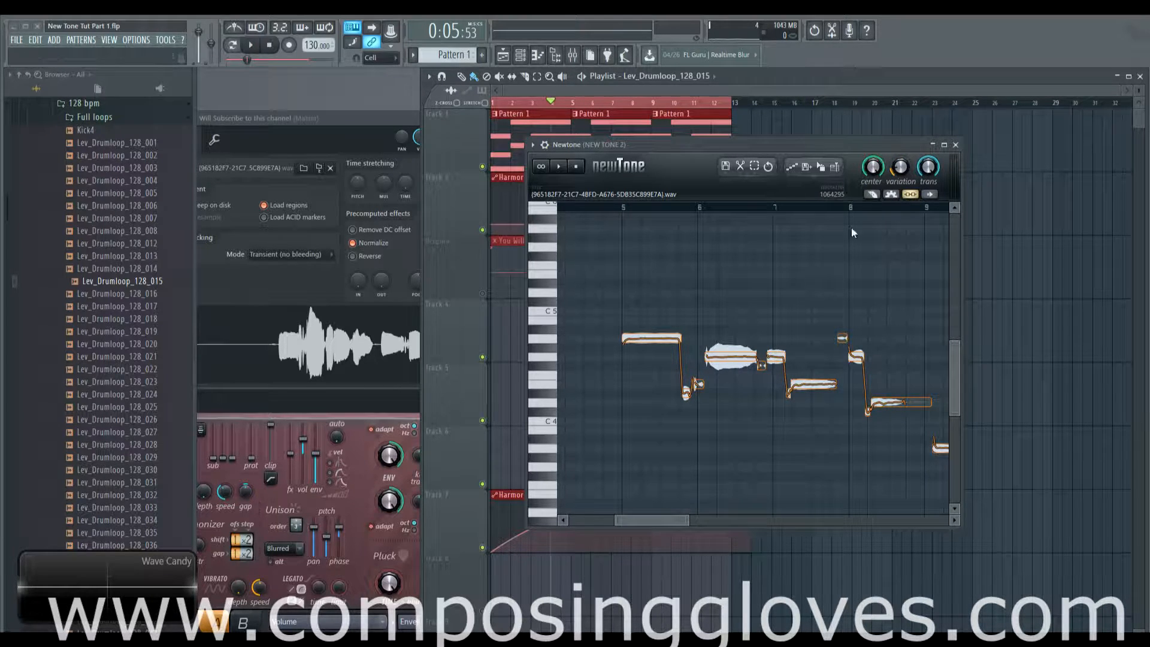
Step: Show the advanced edit handles on the first vocal note and audition the song from just before bar 5
double_click(650, 337)
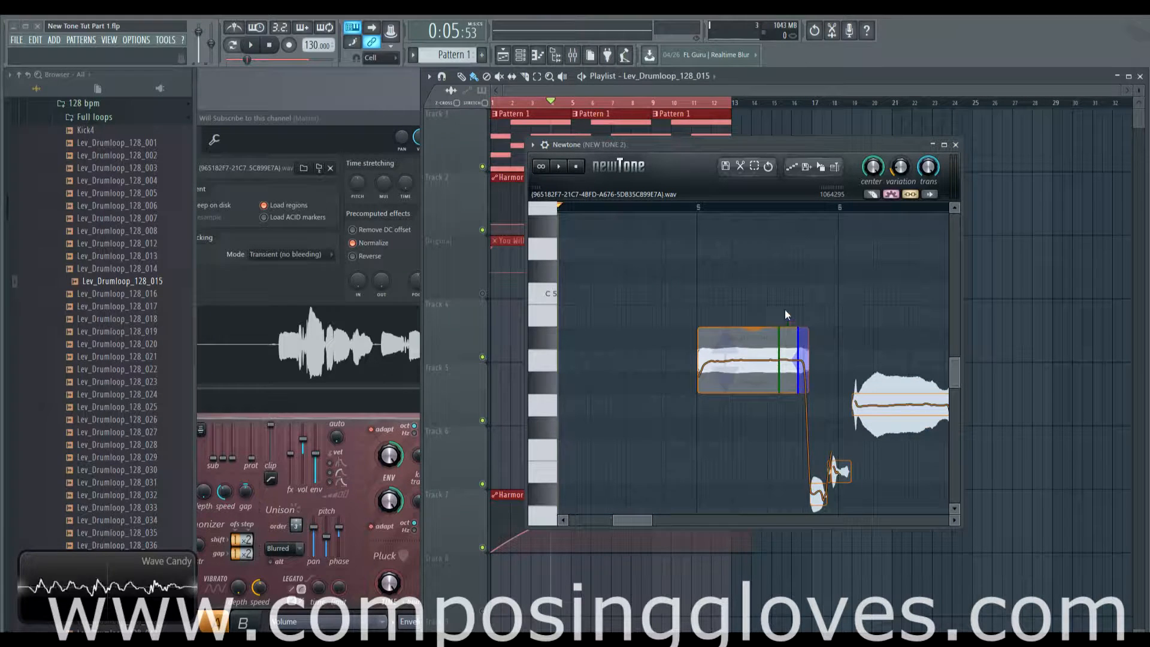
left_click(681, 206)
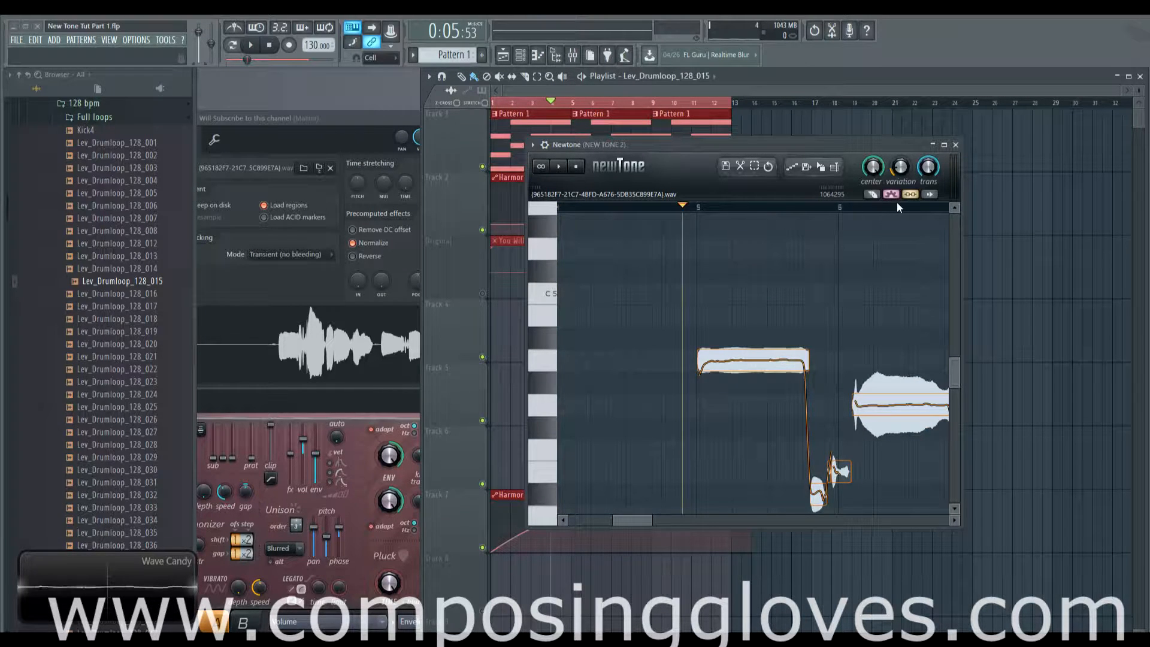
key("space")
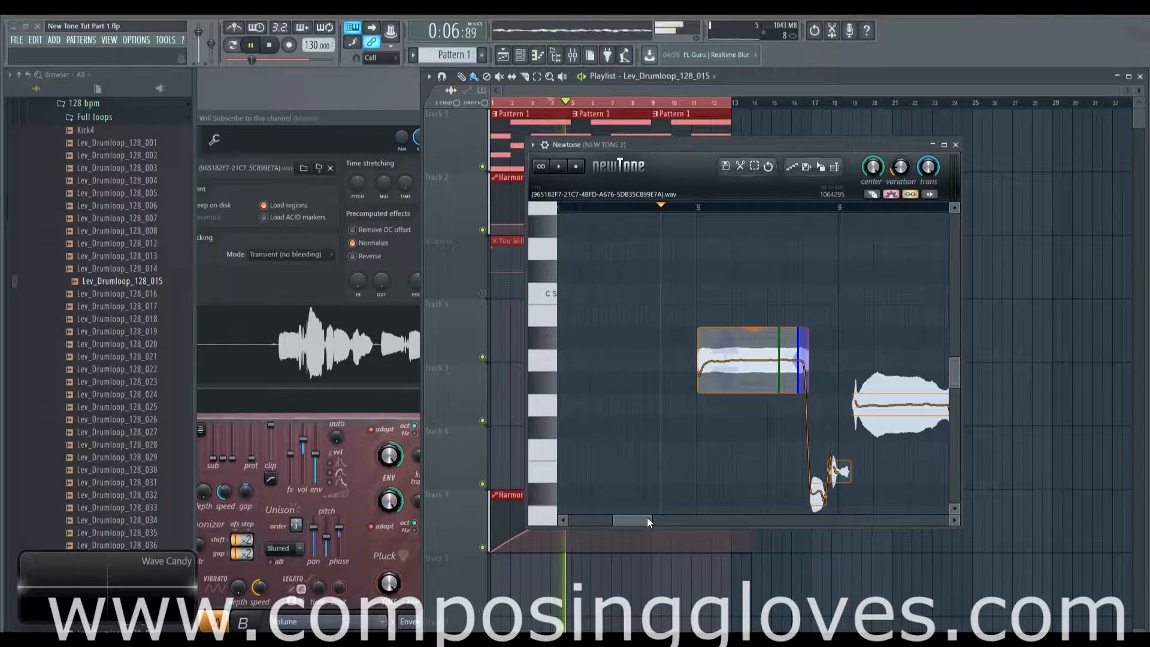
left_click_drag(647, 521, 746, 521)
key("space")
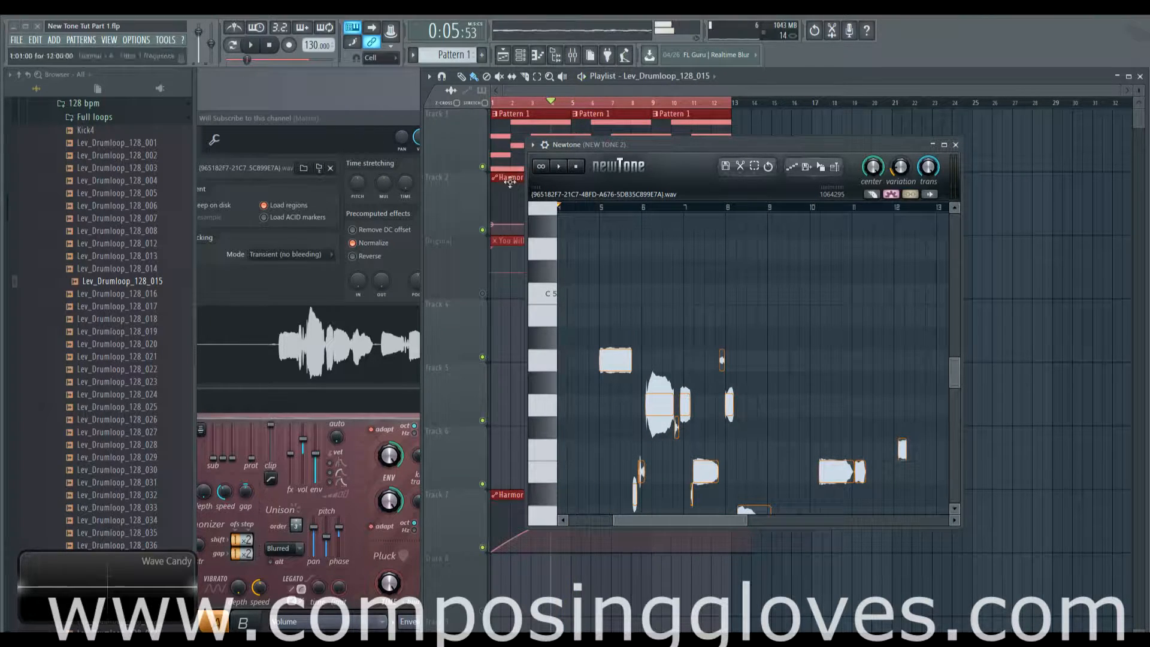
left_click_drag(621, 140, 663, 164)
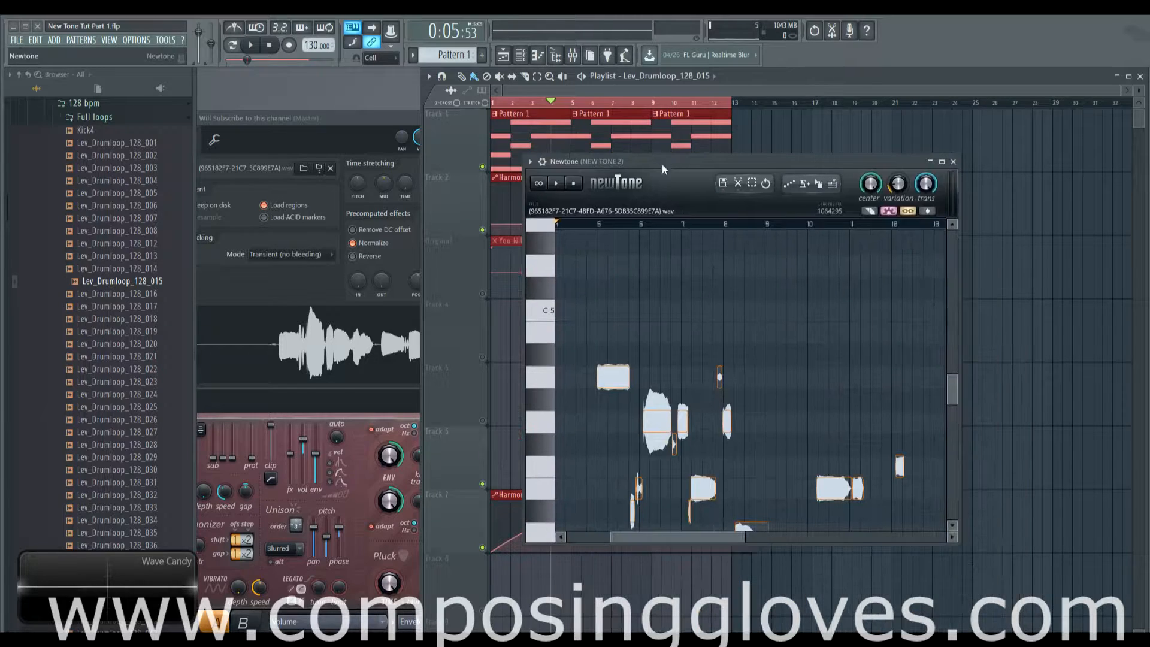
Step: Play the song from about bar 4 to audition the first vocal notes in Newtone
key("space")
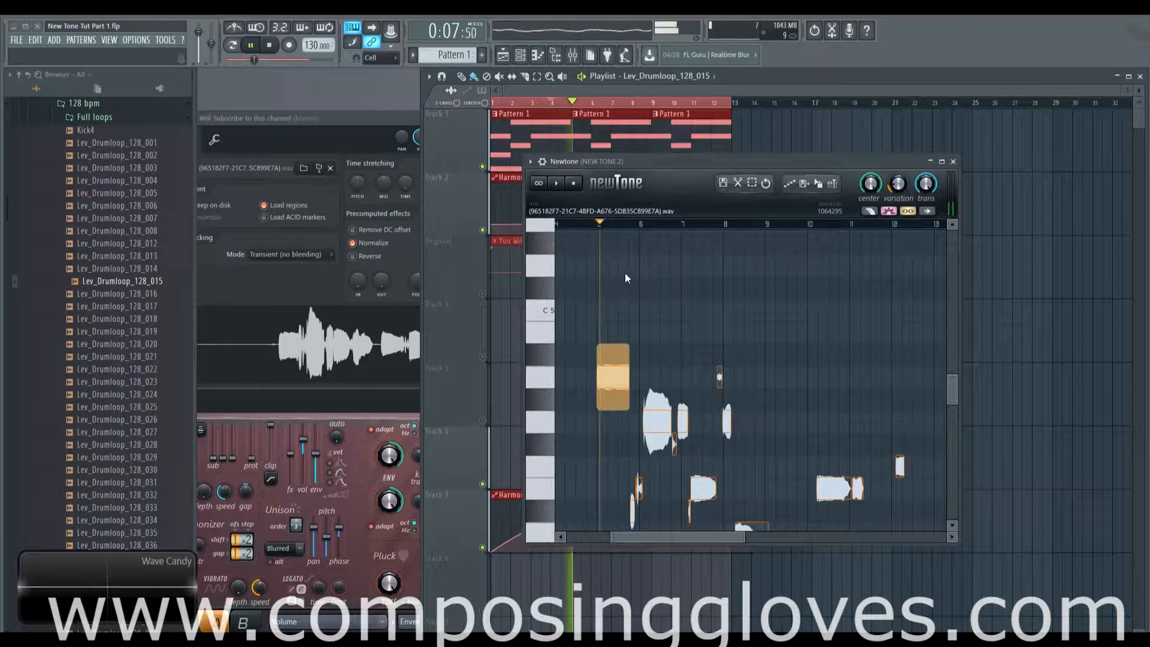
scroll(659, 359, "down", 3)
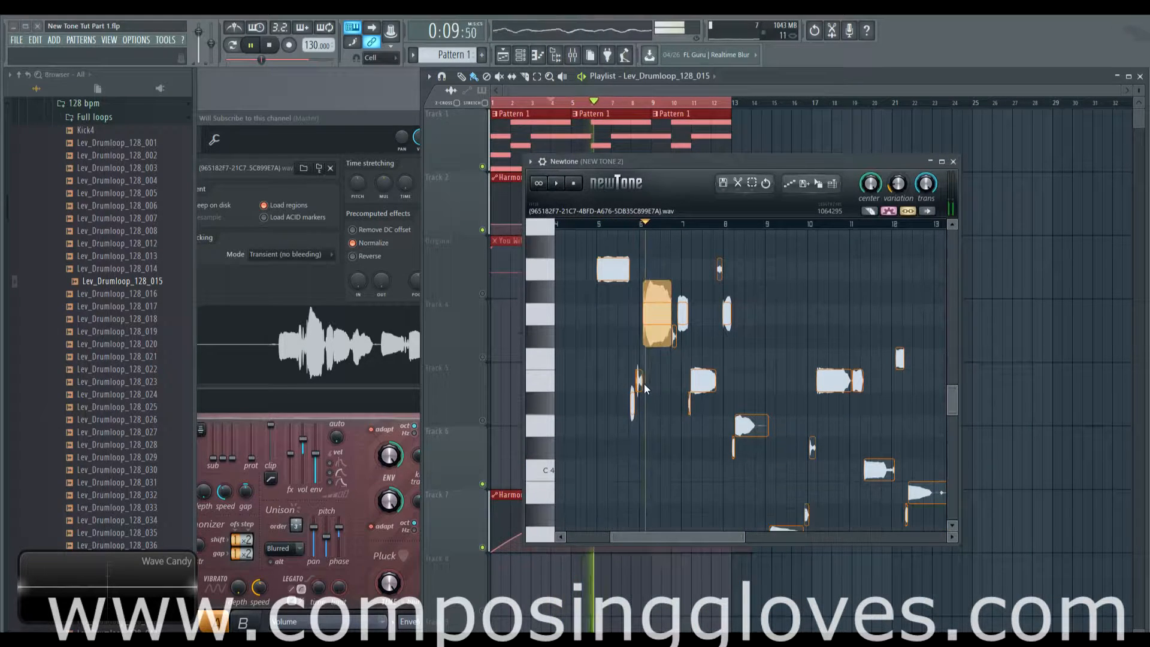
key("space")
Step: Move the playlist's play position closer to bar 5 and audition the transition after the first vocal note
scroll(623, 381, "up", 5)
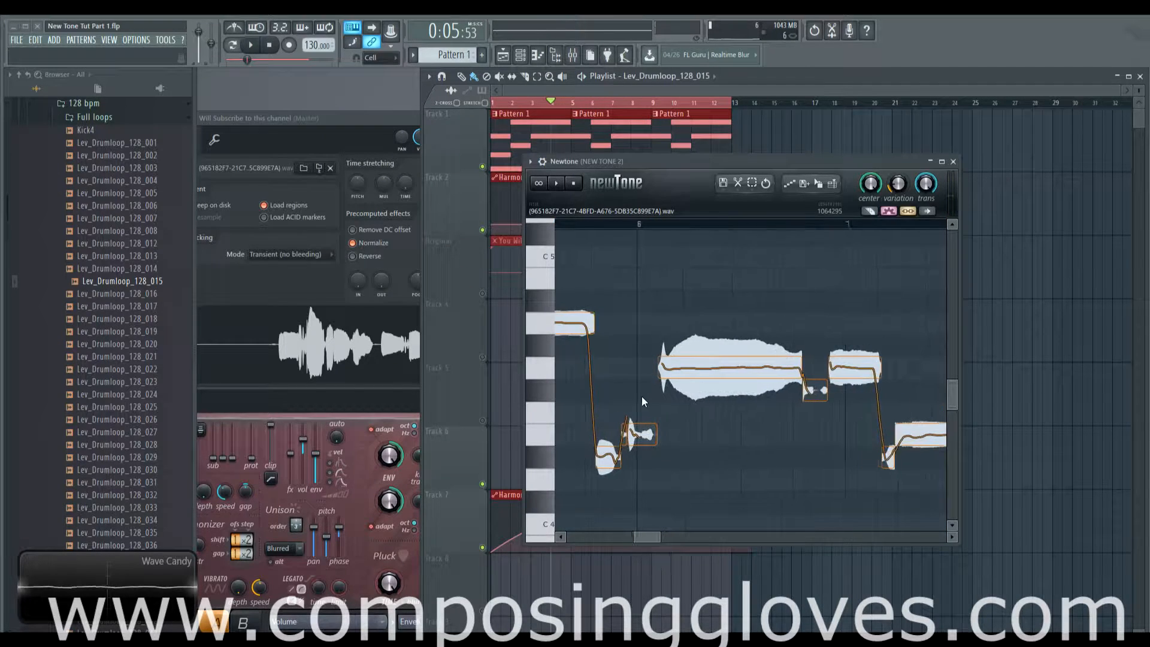
scroll(641, 397, "up", 4)
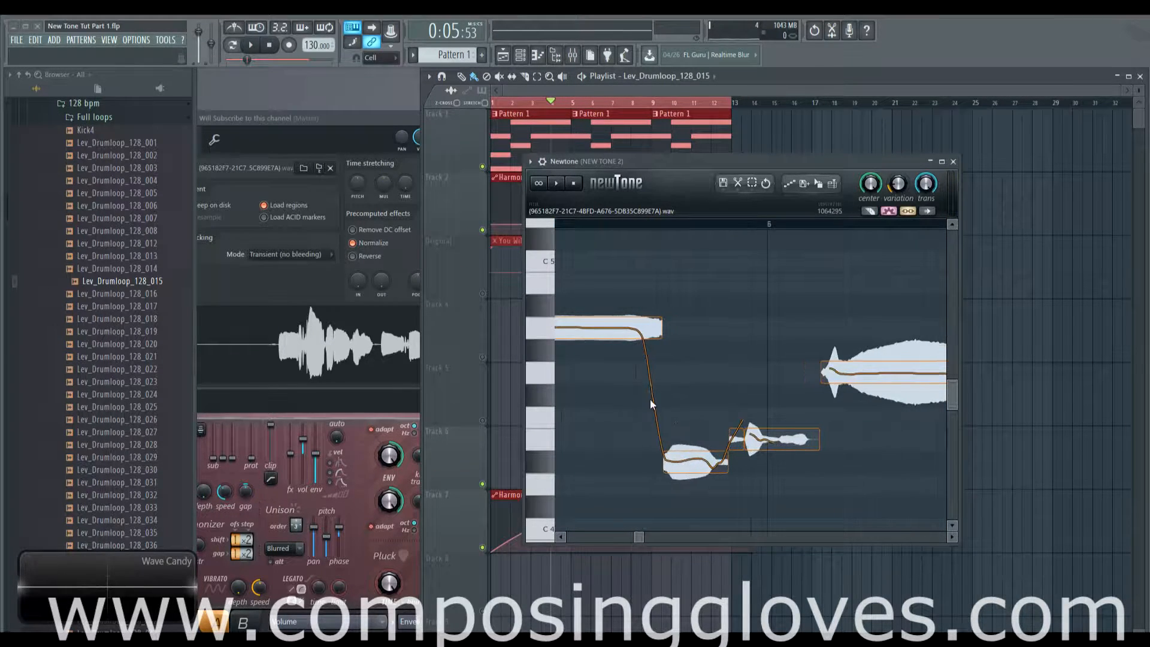
scroll(689, 395, "left", 2)
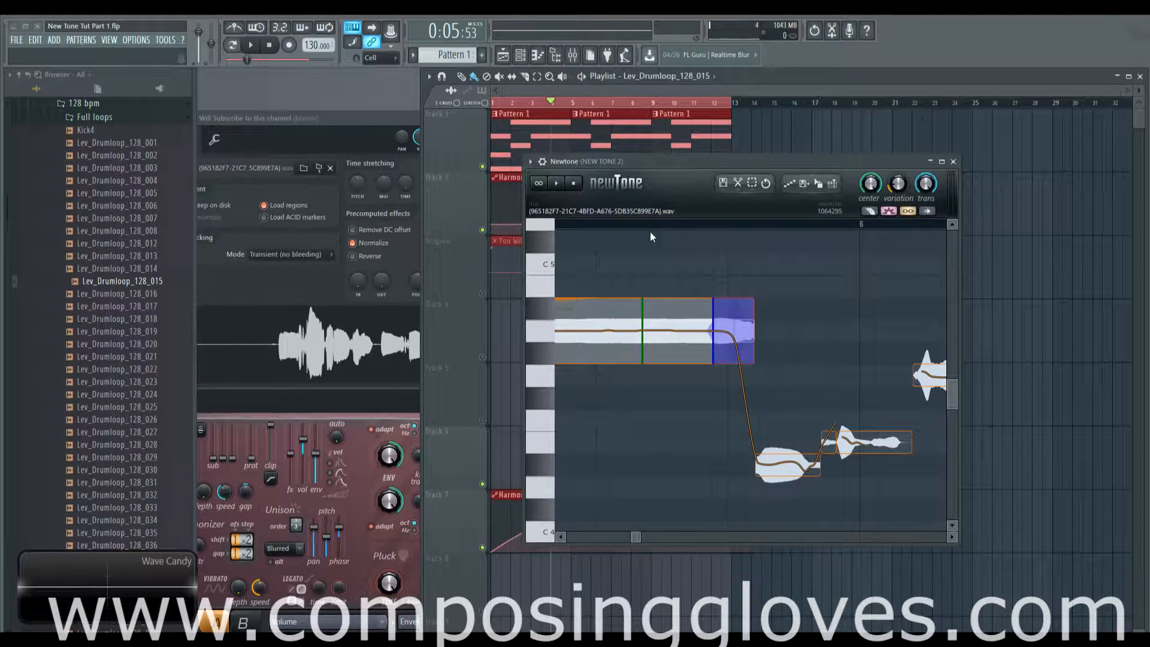
left_click(572, 106)
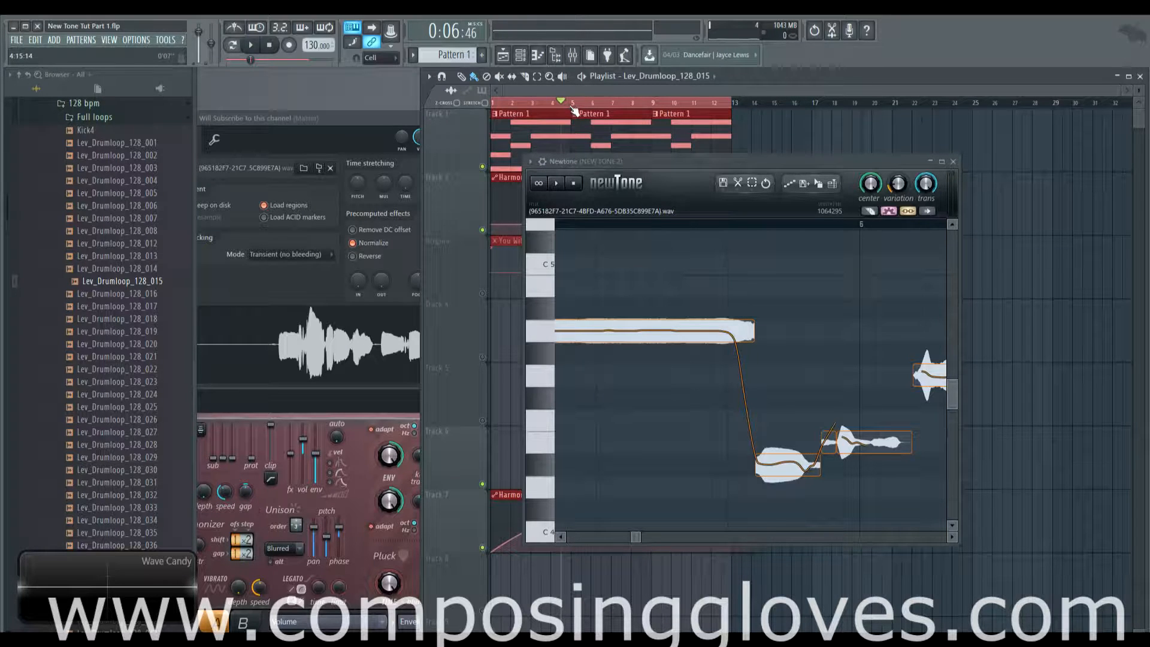
left_click(687, 324)
key("space")
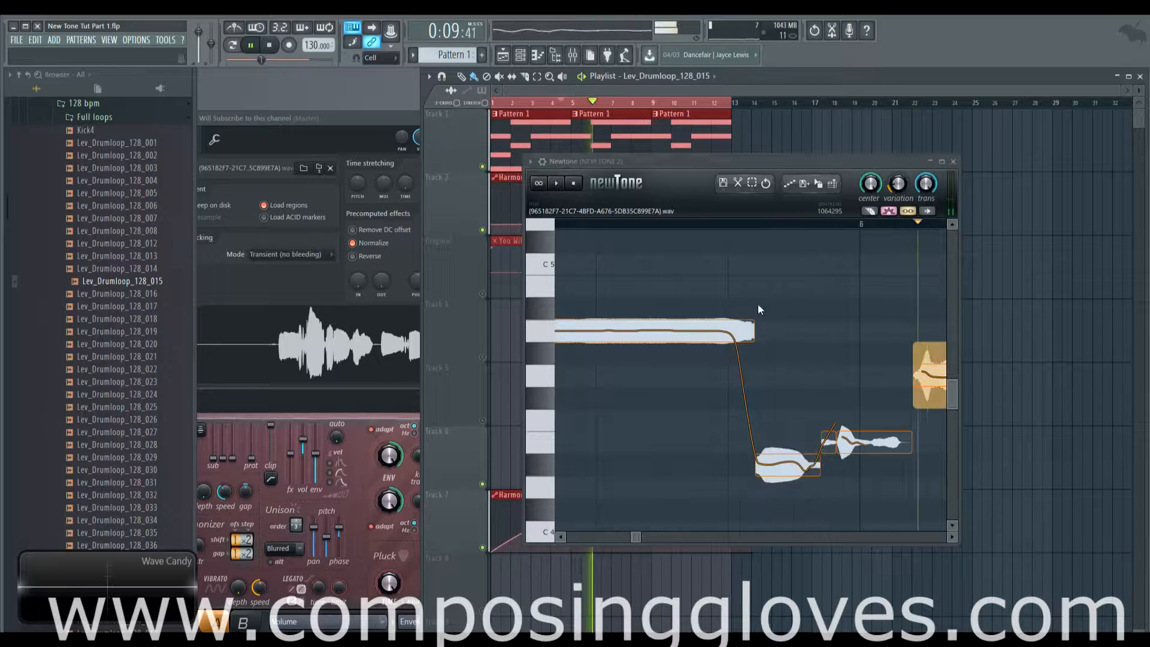
key("space")
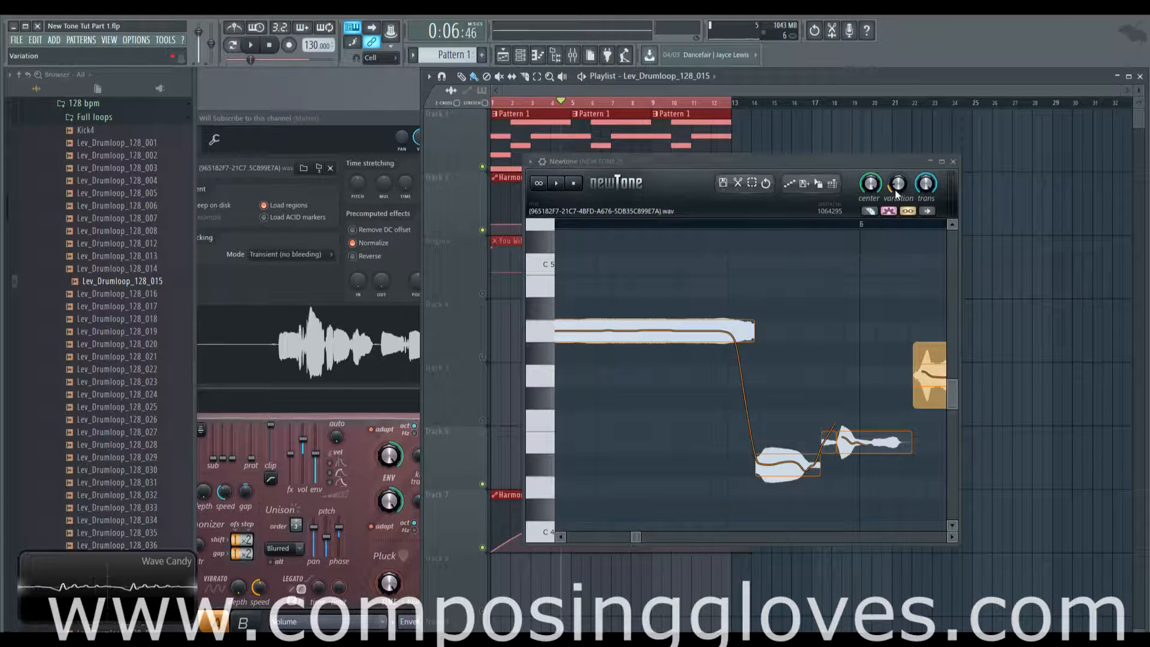
Step: Audition the vocal notes with their pitch variation raised to 152%, and set the variation to 100%
left_click_drag(894, 189, 895, 167)
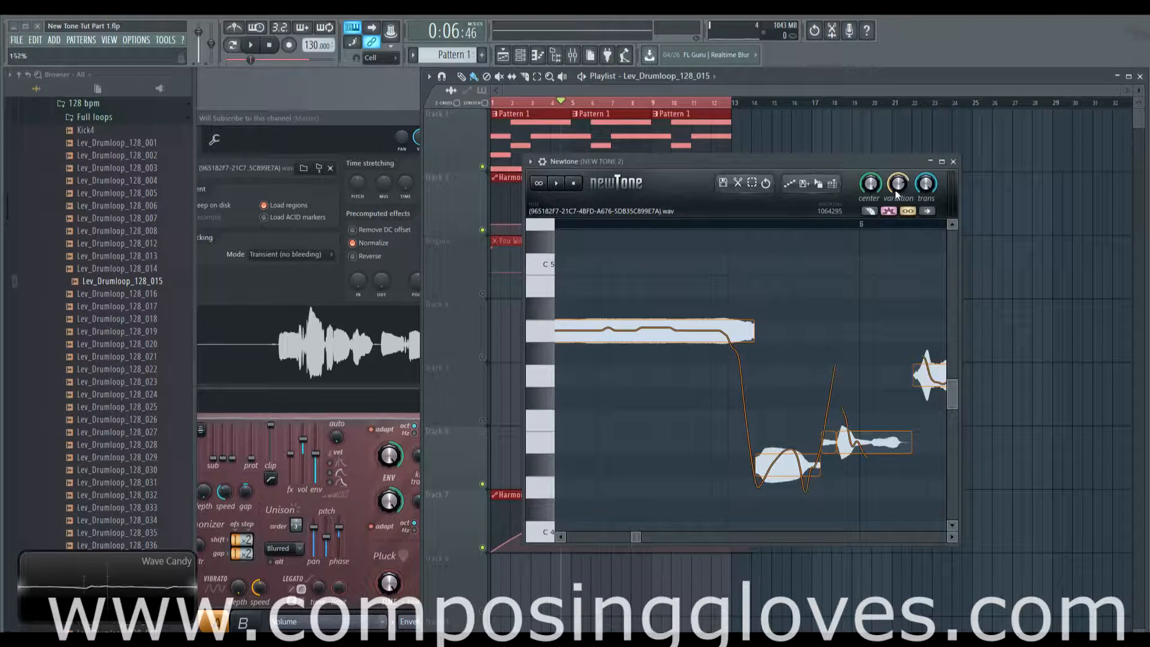
key("space")
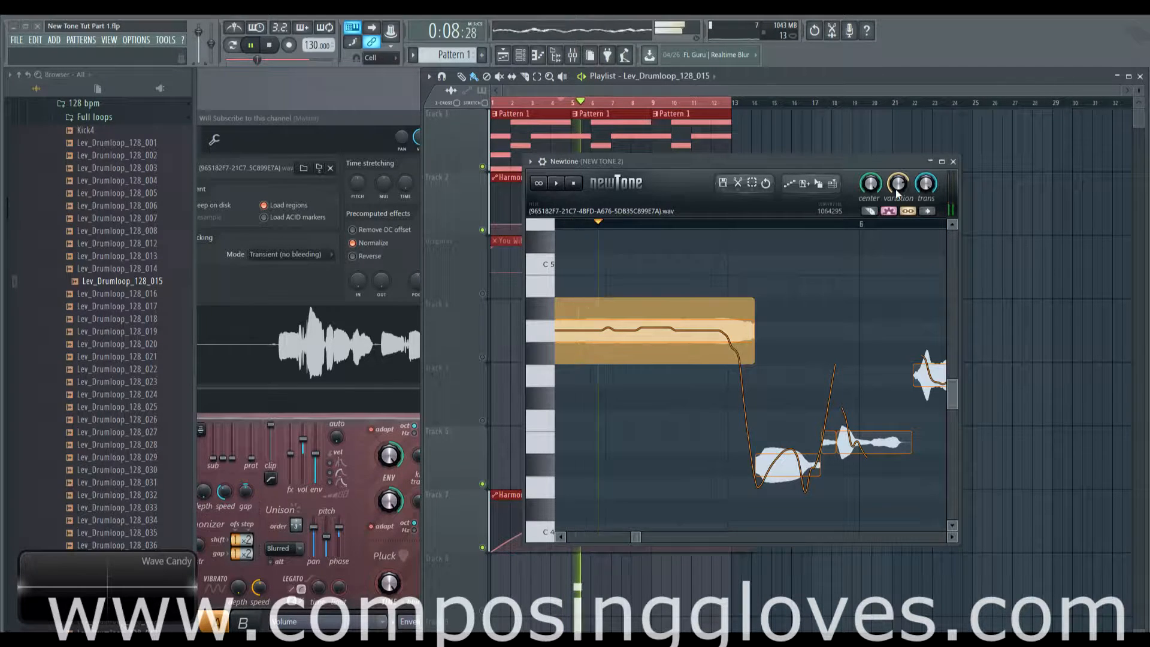
key("space")
left_click_drag(896, 189, 895, 201)
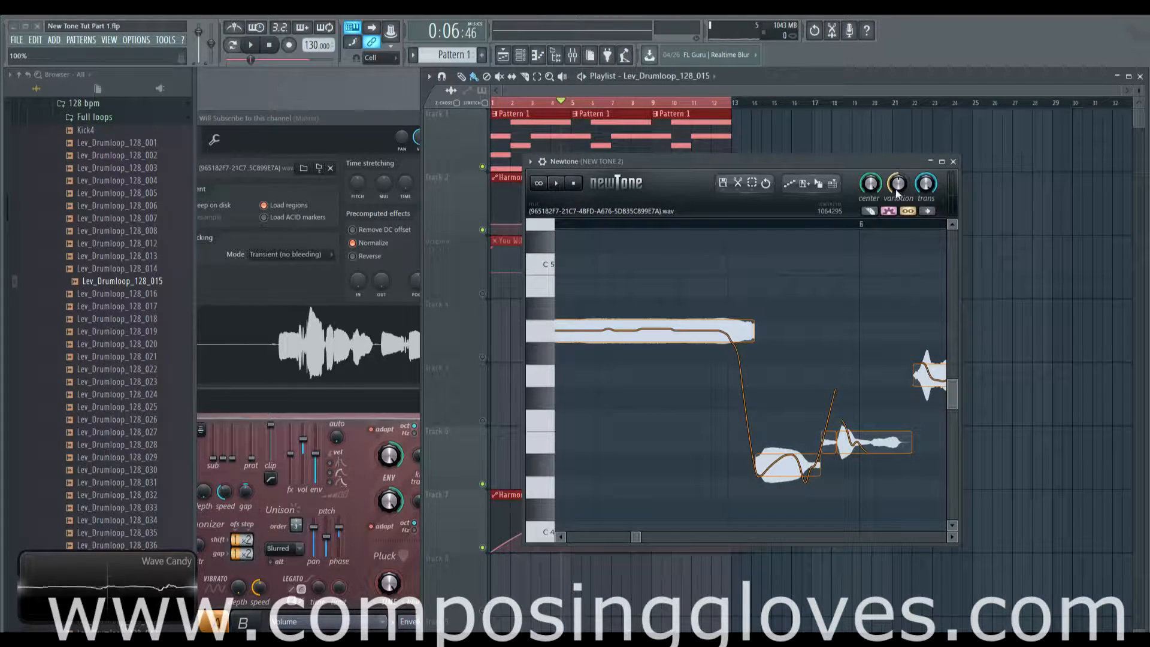
Step: Audition the phrase with its pitch centering turned down, and compare it with the centering restored
key("space")
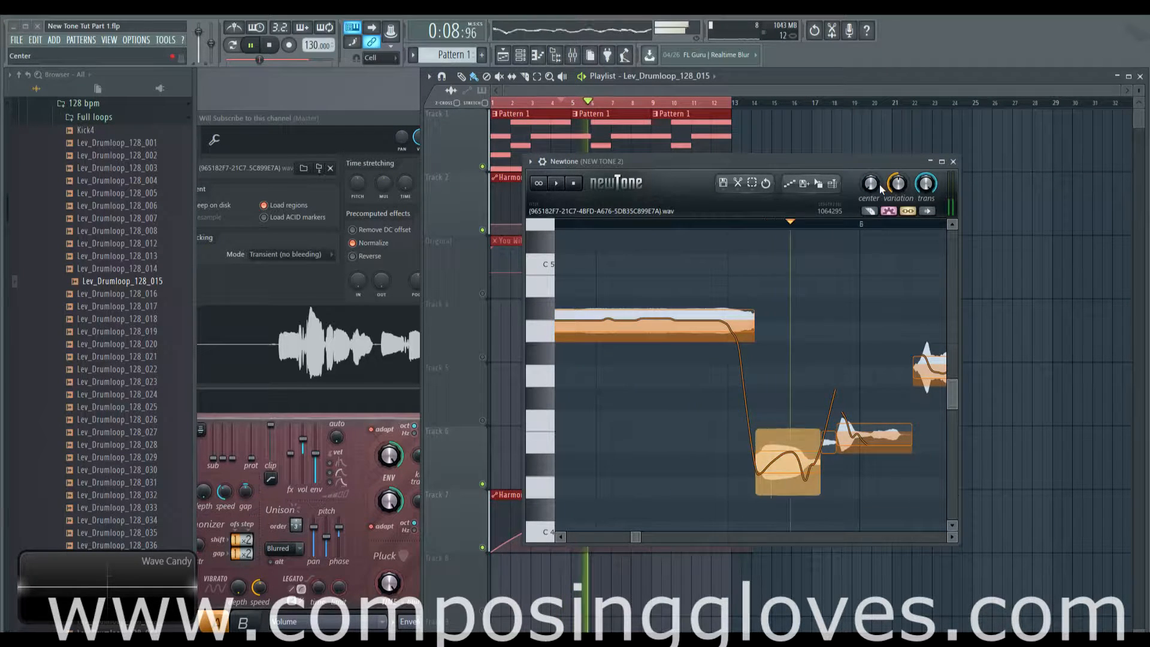
key("space")
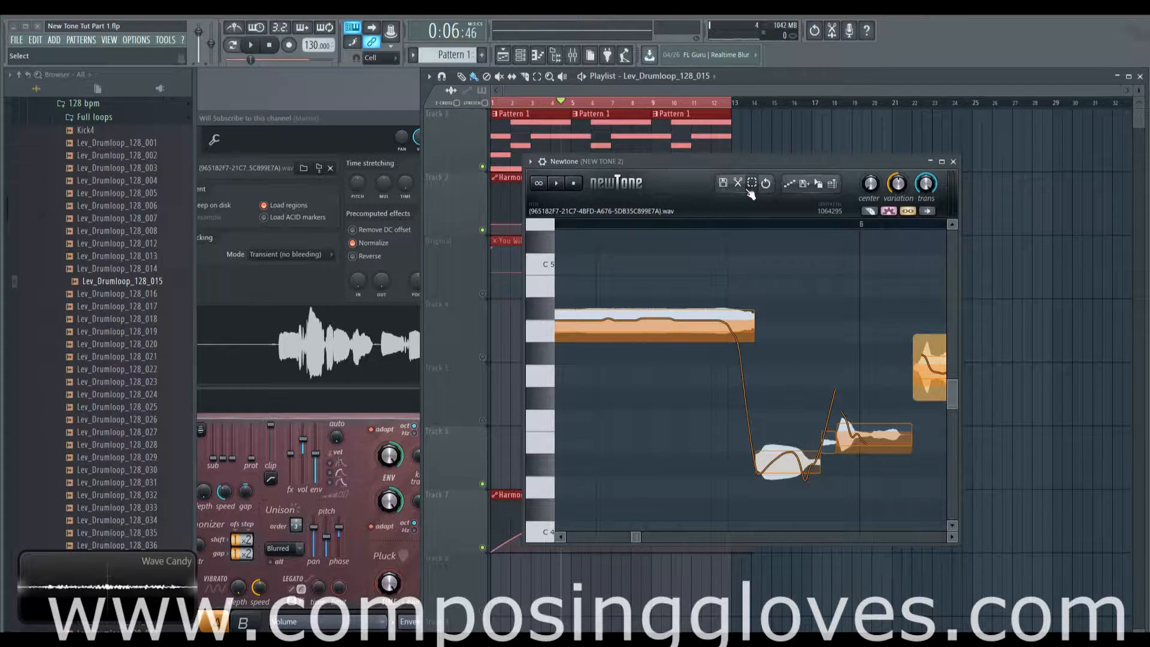
key("space")
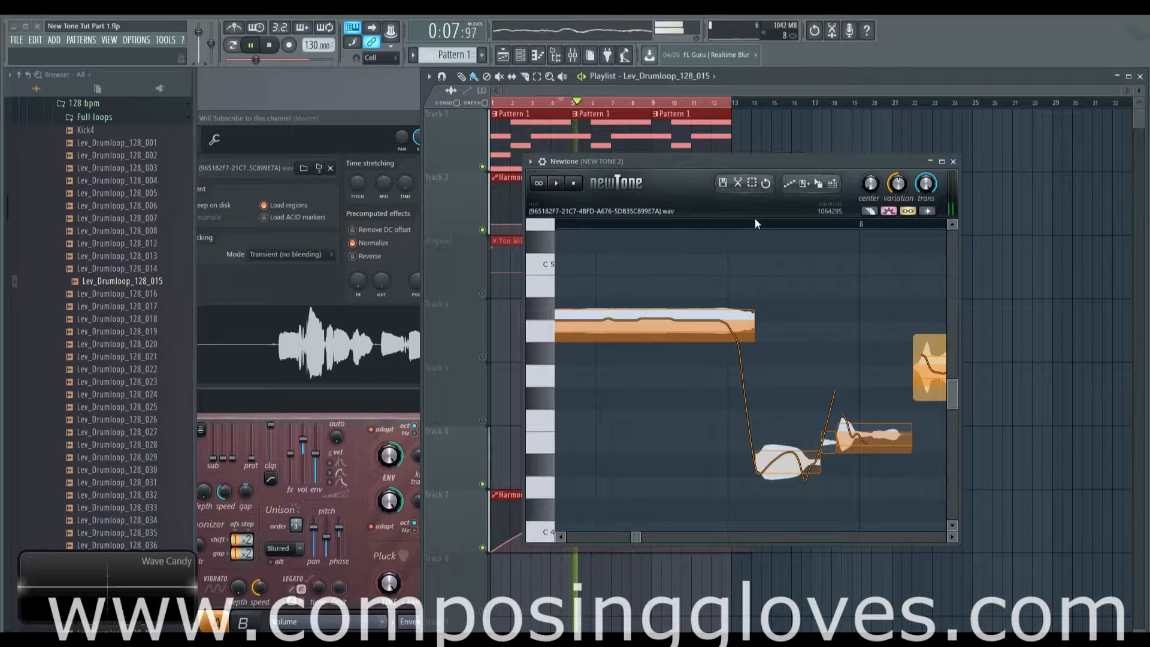
key("space")
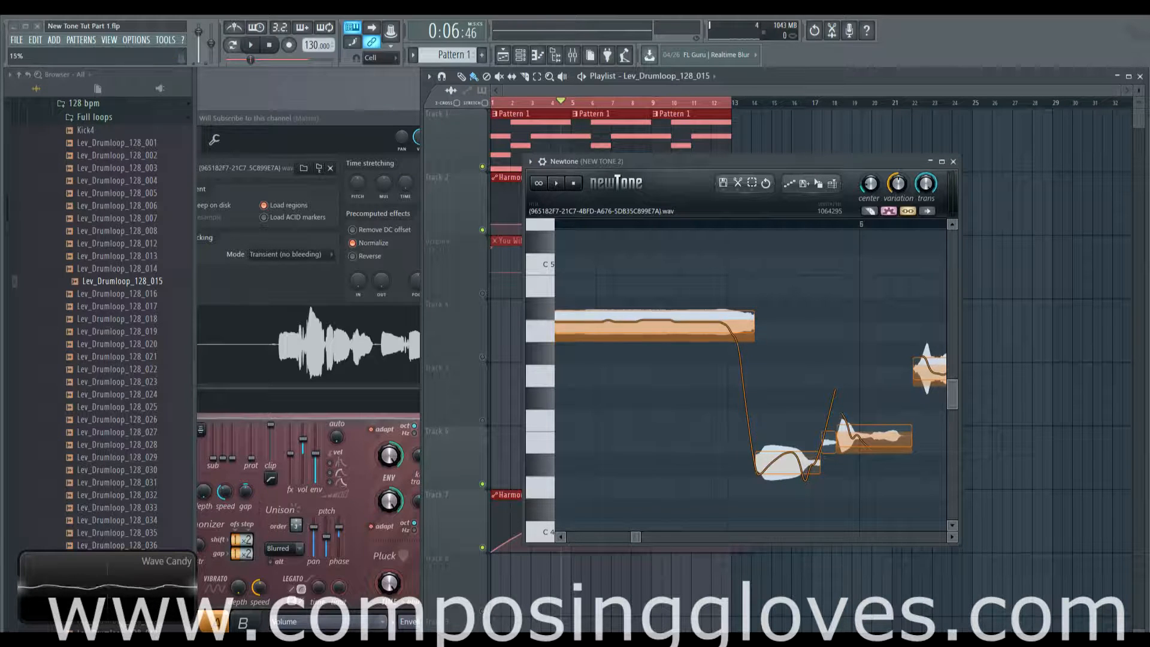
key("space")
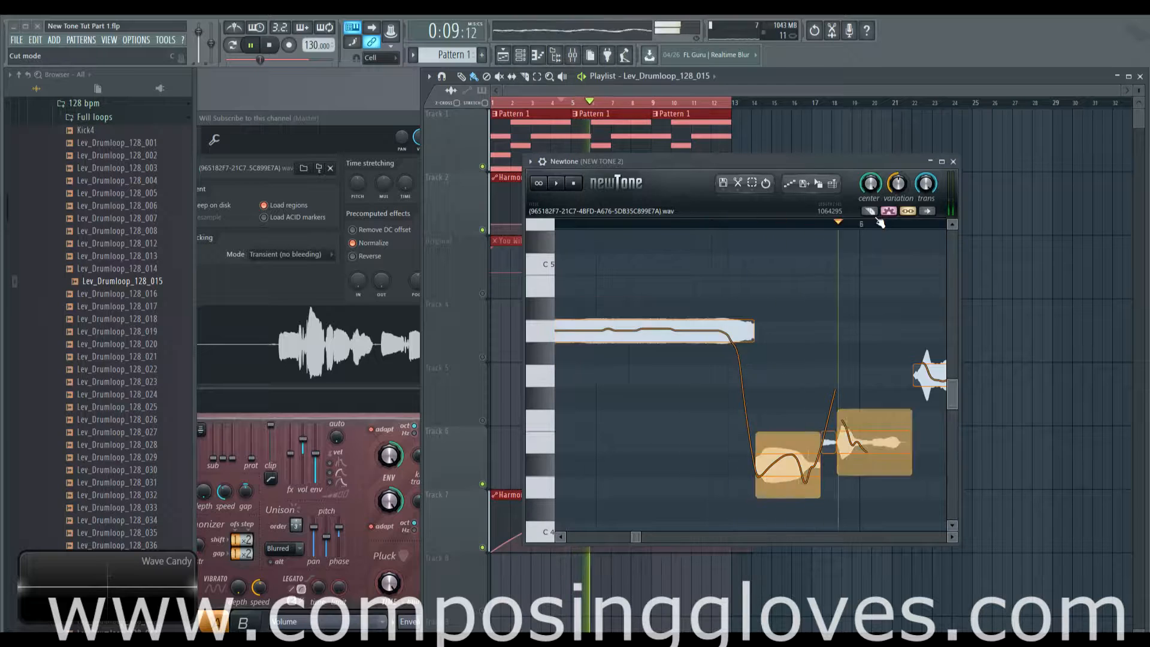
key("space")
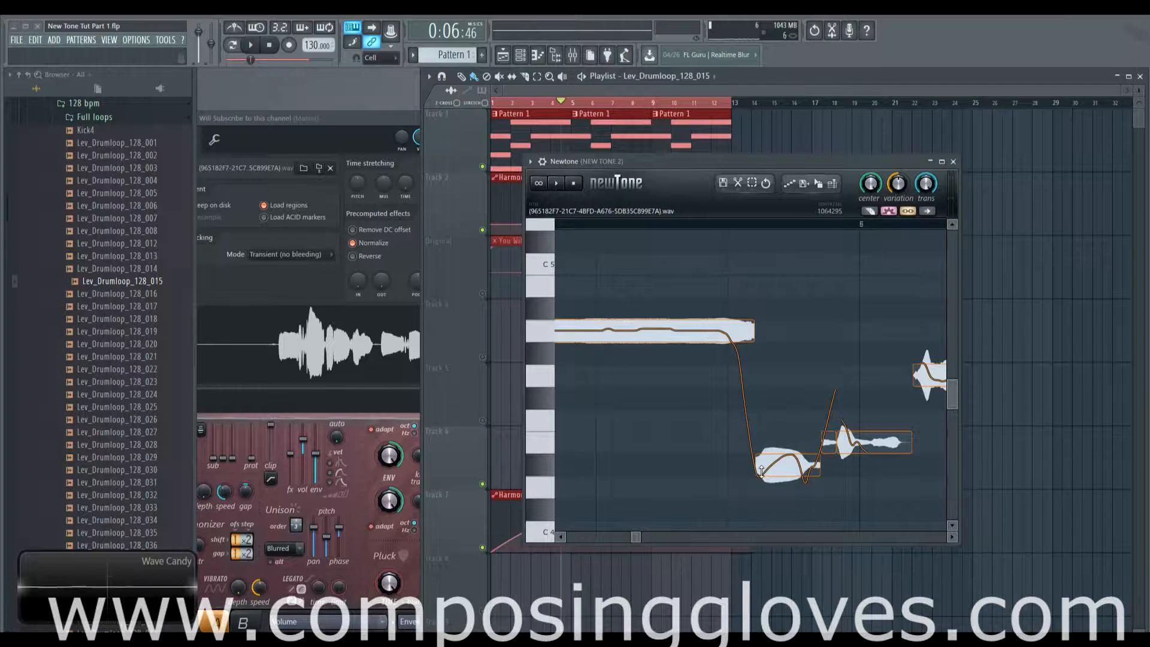
Step: Enable Newtone's advanced edit mode to get volume and variation handles on the short second vocal note
left_click(760, 461)
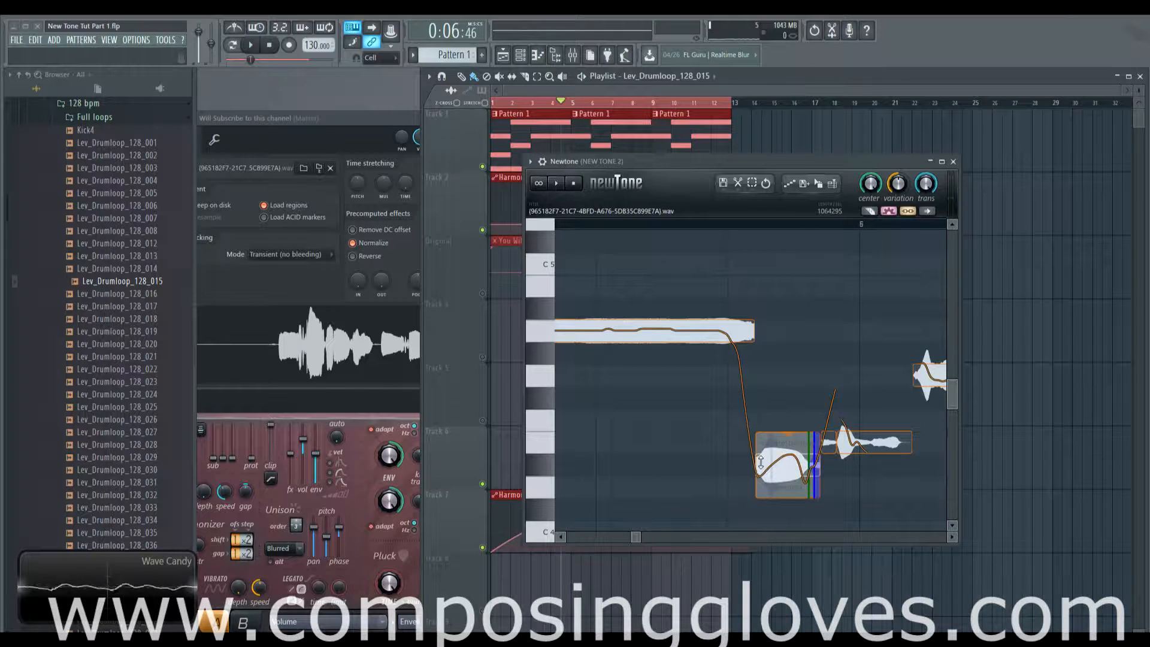
left_click(737, 182)
left_click(787, 319)
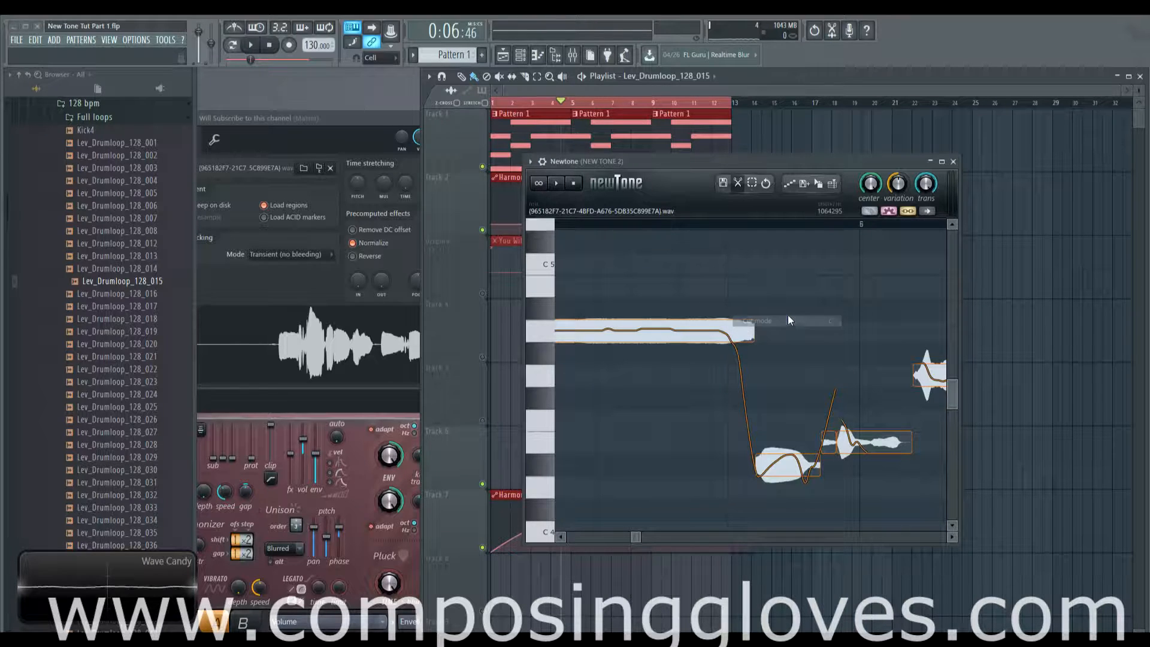
left_click(738, 183)
left_click(764, 319)
left_click(739, 182)
left_click(788, 307)
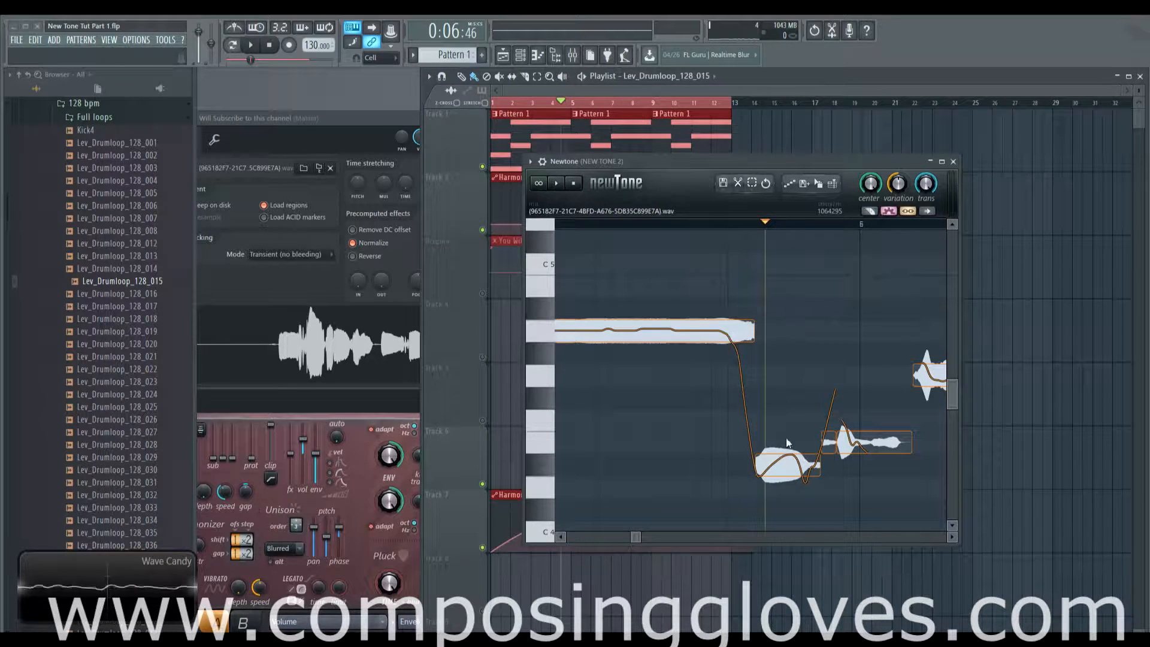
Step: Adjust the second vocal note's variation with its edit handle and audition the phrase
mouse_move(770, 486)
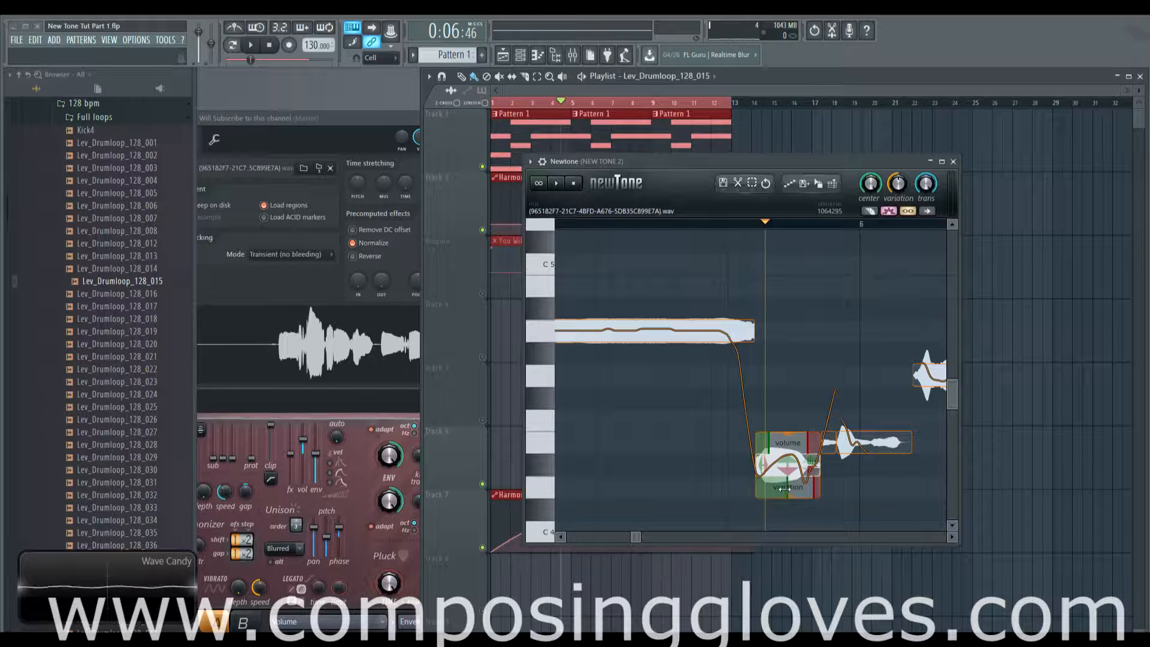
scroll(785, 487, "up", 3)
left_click_drag(794, 496, 795, 458)
key("space")
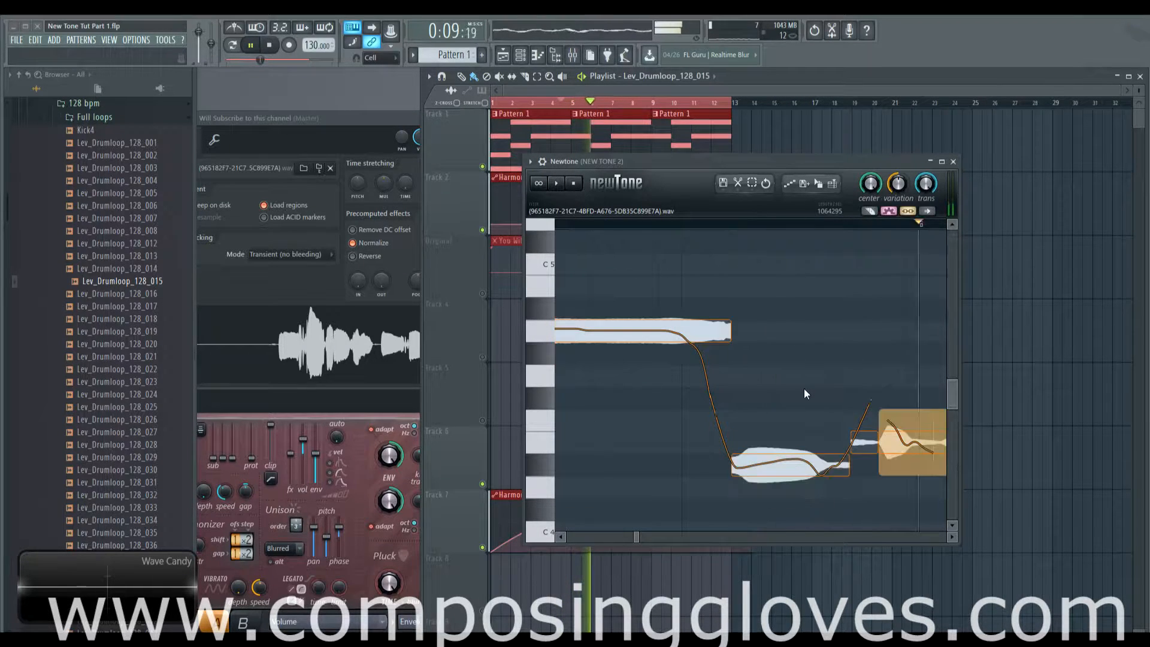
mouse_move(770, 436)
key("space")
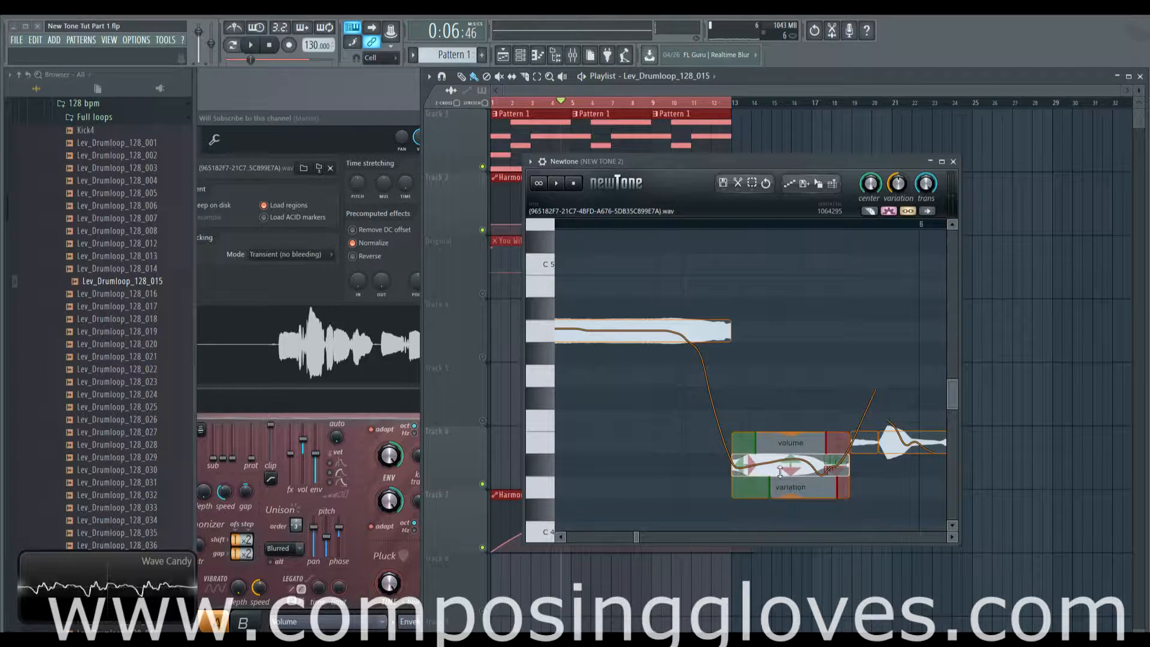
Step: Audition the start of the first vocal note around bar 5 and examine its advanced edit handles
scroll(791, 484, "down", 2)
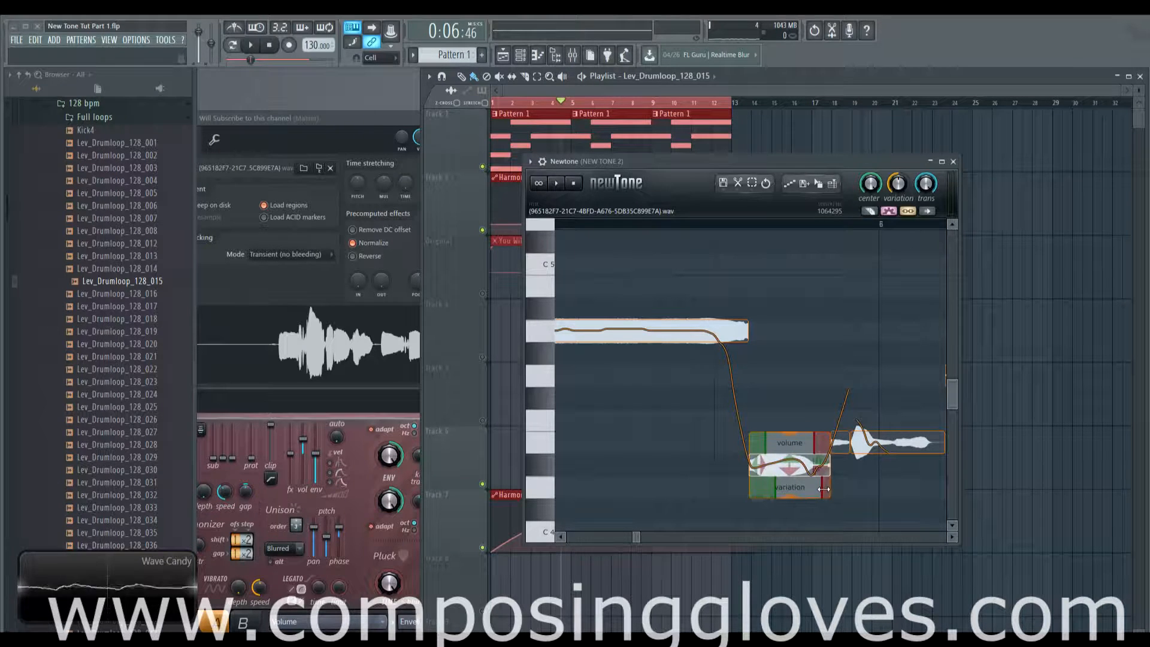
left_click_drag(827, 460, 895, 464)
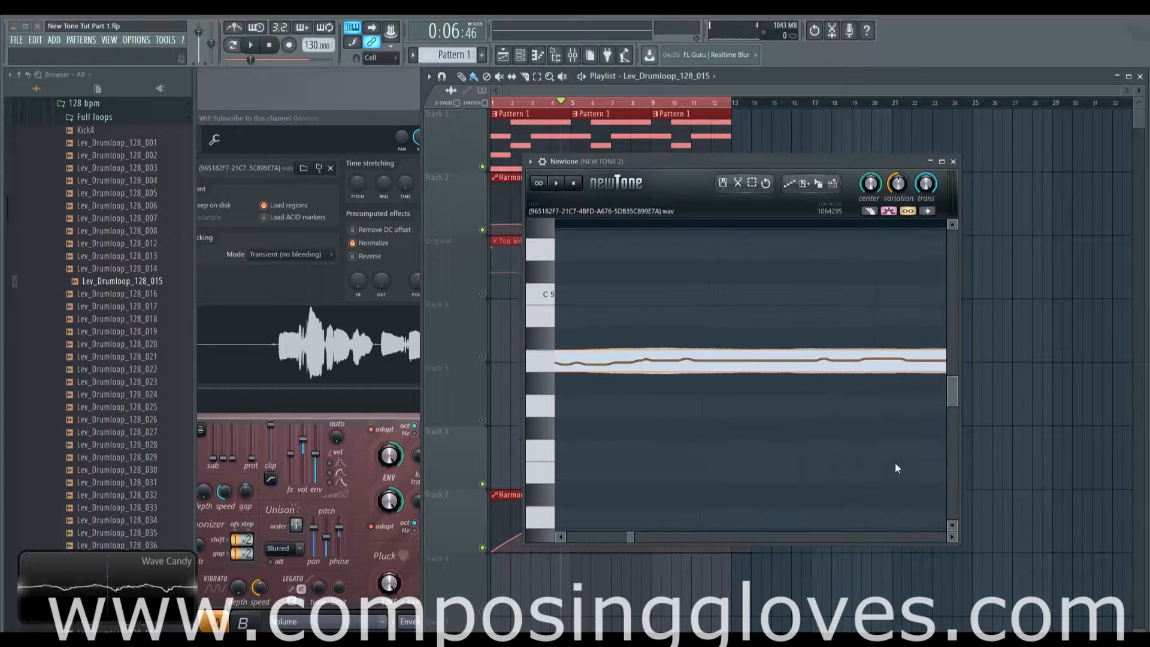
scroll(796, 432, "down", 2)
key("space")
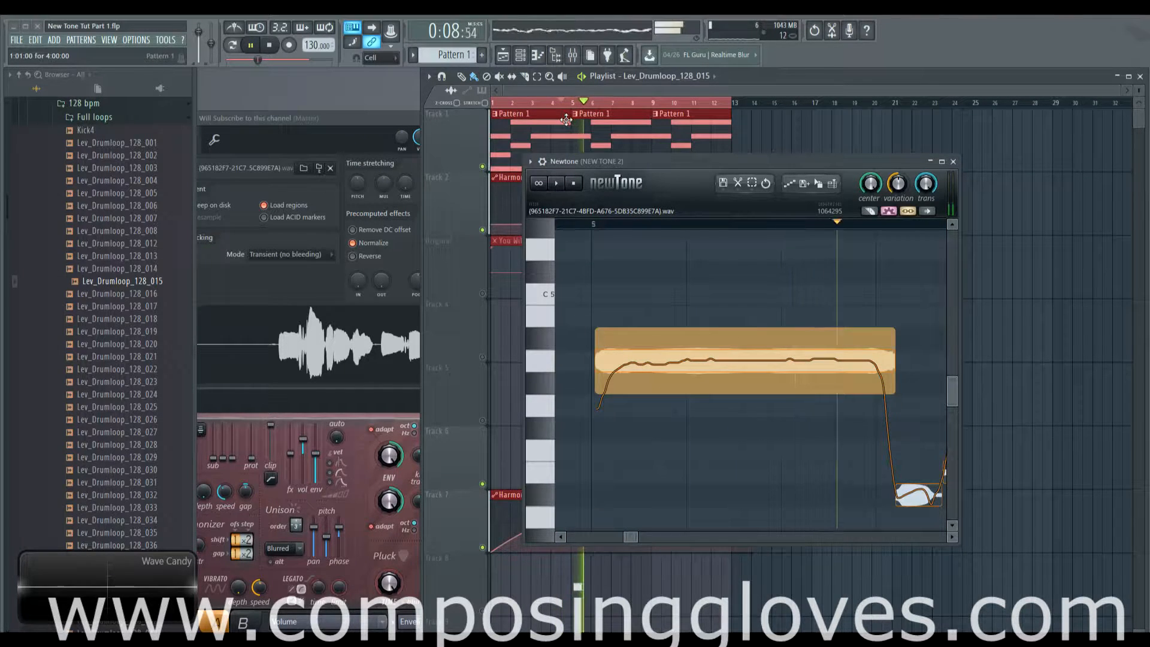
key("space")
key("space")
key("space")
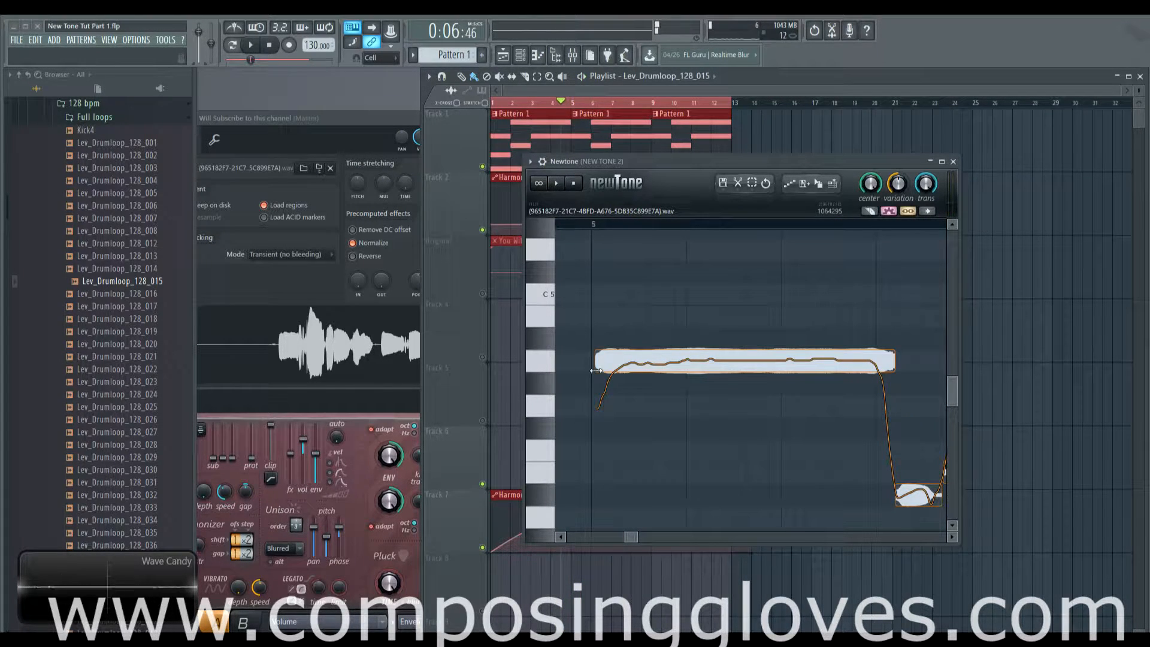
mouse_move(596, 368)
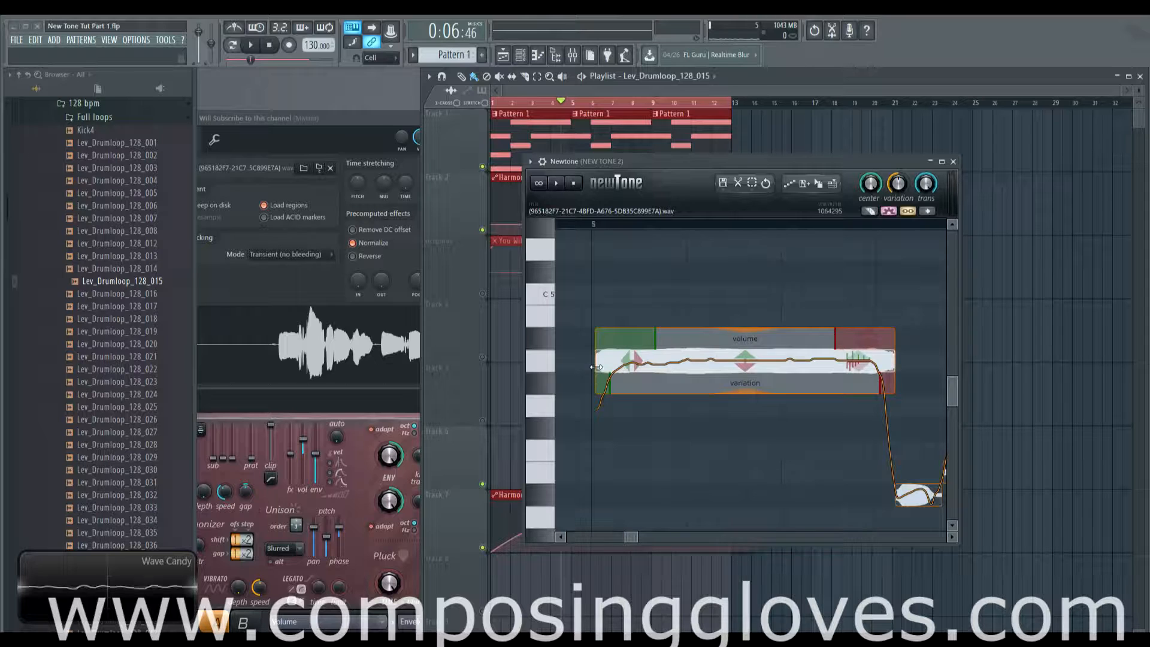
key("space")
key("space")
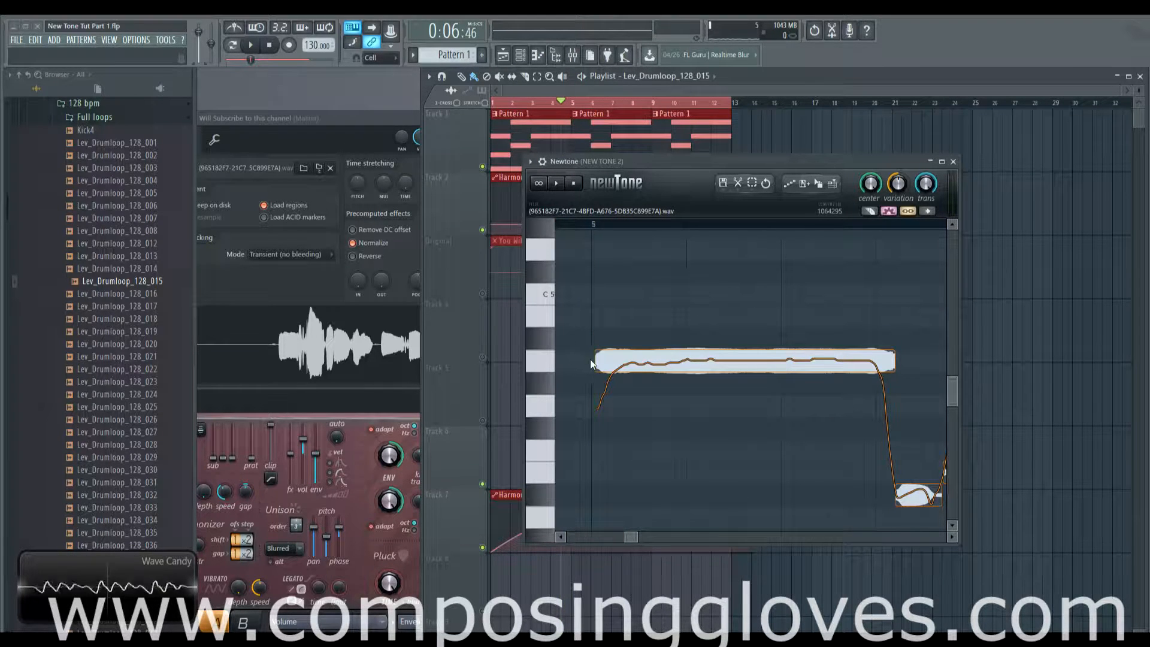
mouse_move(652, 364)
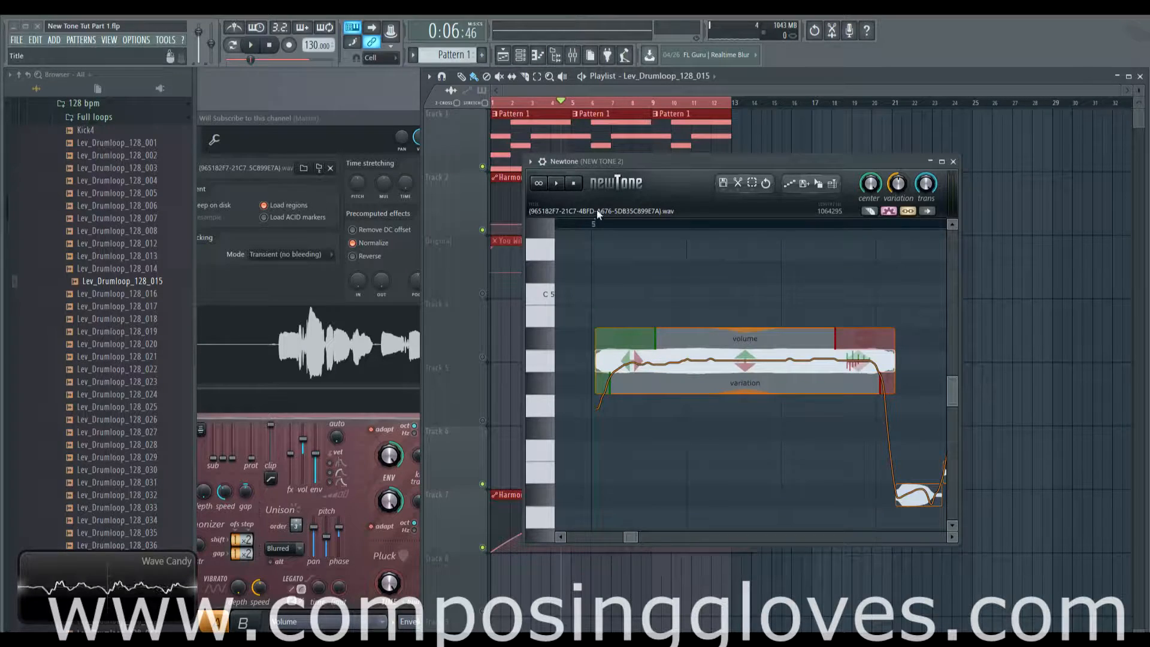
Step: Move the Newtone window aside and examine the NEWTONE - Volume envelope clip on Track 6 near bar 5
left_click_drag(658, 162, 801, 202)
scroll(565, 454, "up", 10)
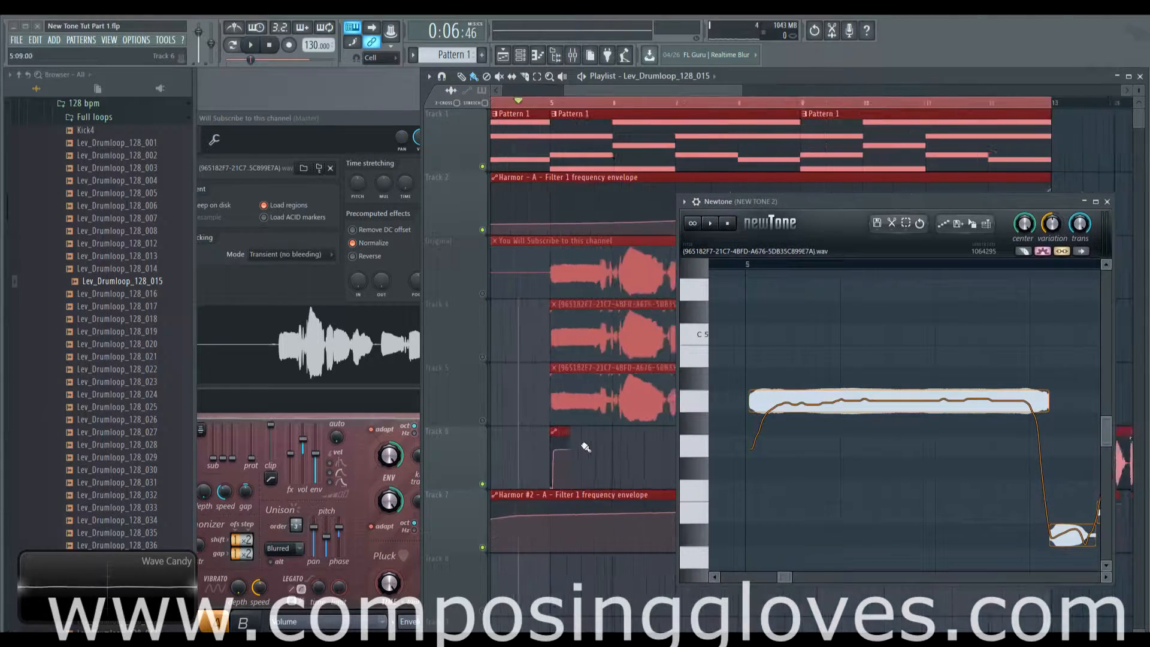
left_click_drag(607, 438, 505, 406)
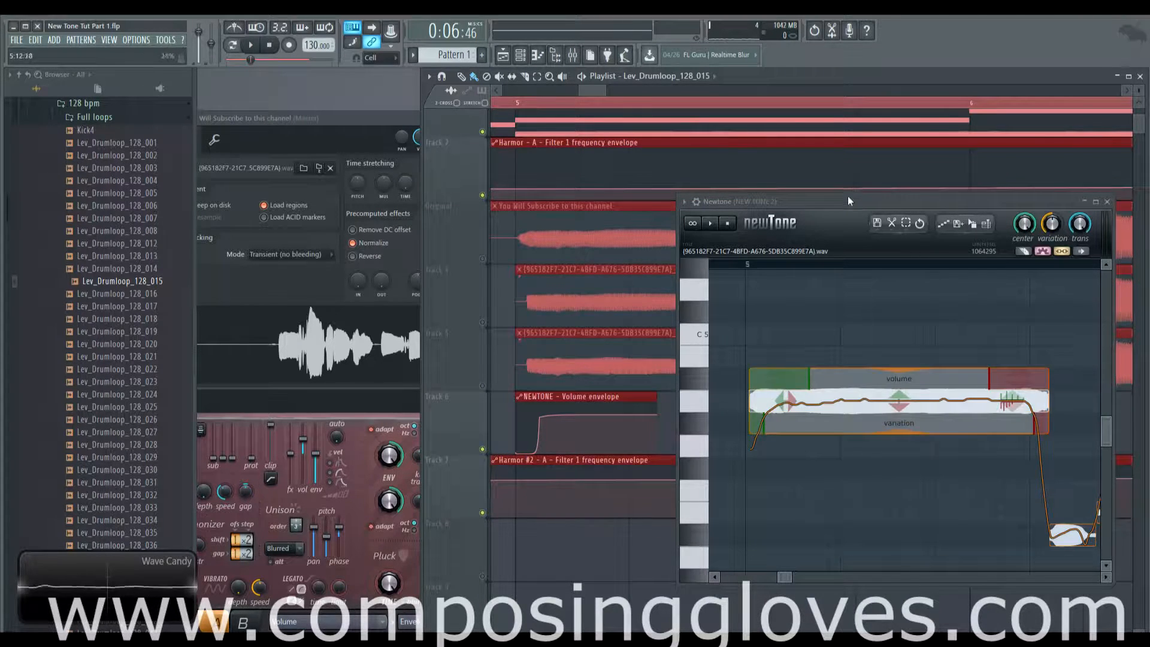
Step: Move the Newtone window back over the playlist and view its notes around bars 5 and 6
left_click_drag(843, 200, 723, 130)
scroll(777, 311, "down", 2)
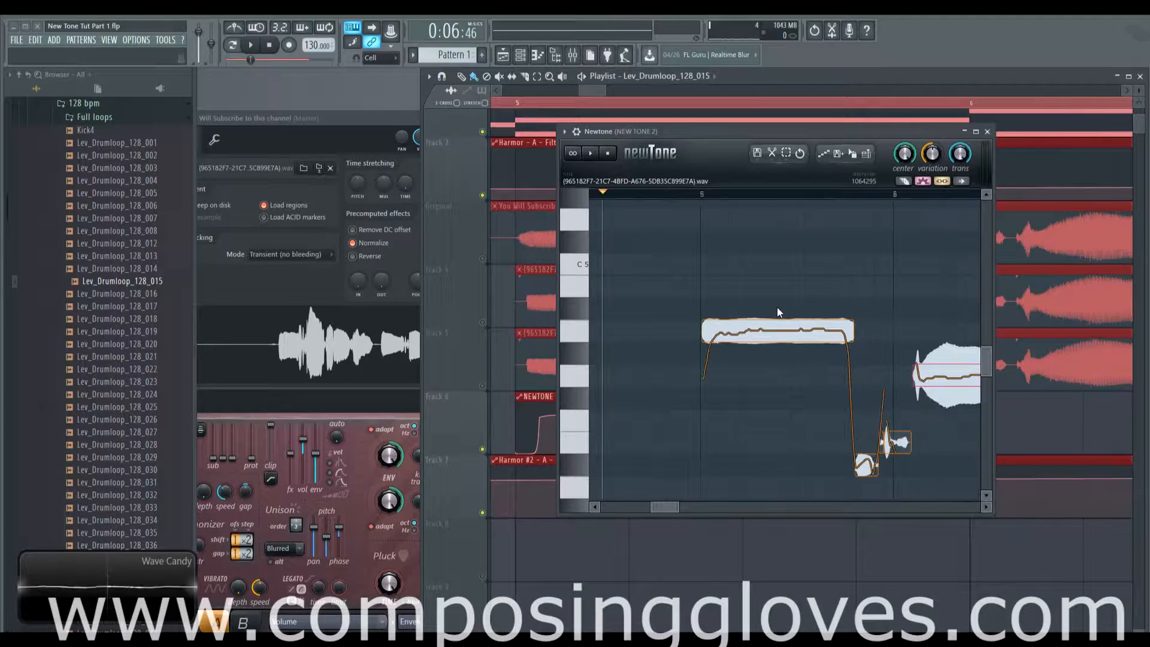
left_click_drag(776, 311, 756, 314)
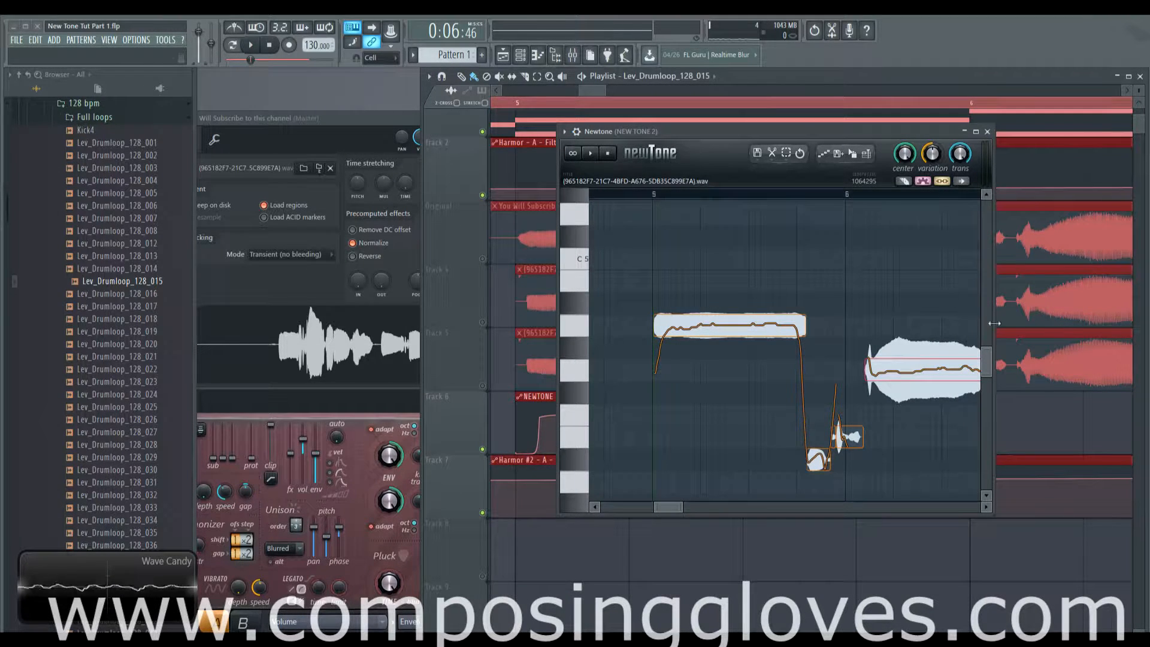
scroll(1071, 337, "down", 3)
scroll(1071, 337, "down", 2)
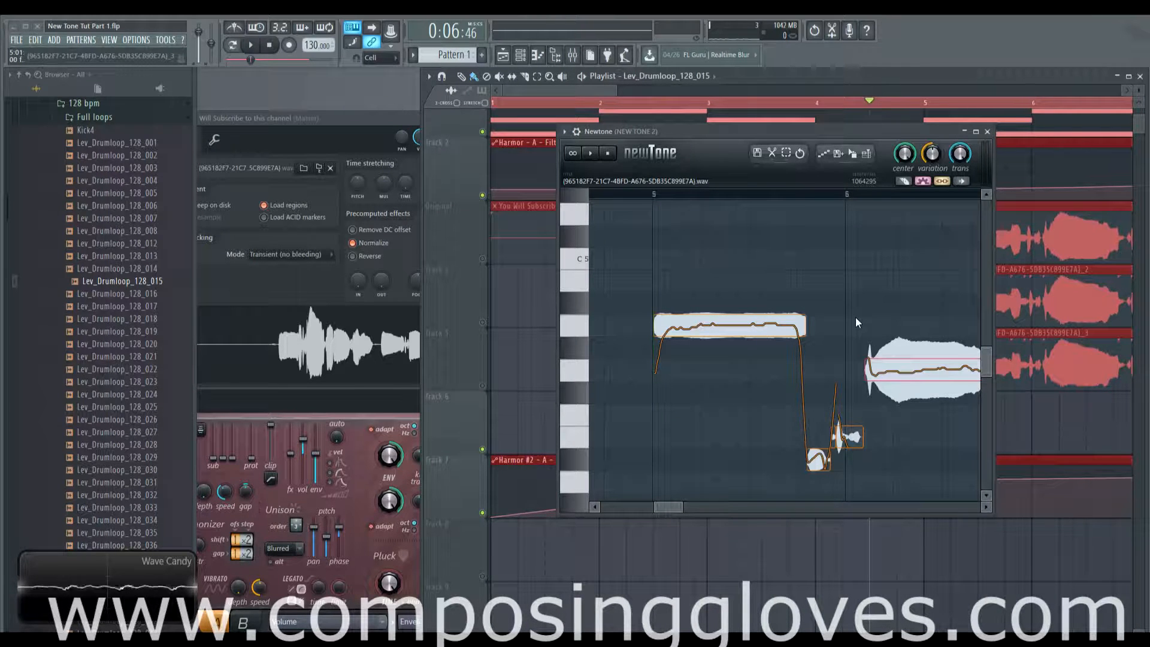
Step: Audition the first vocal note, and slice the long note after bar 6 into four segments
key("space")
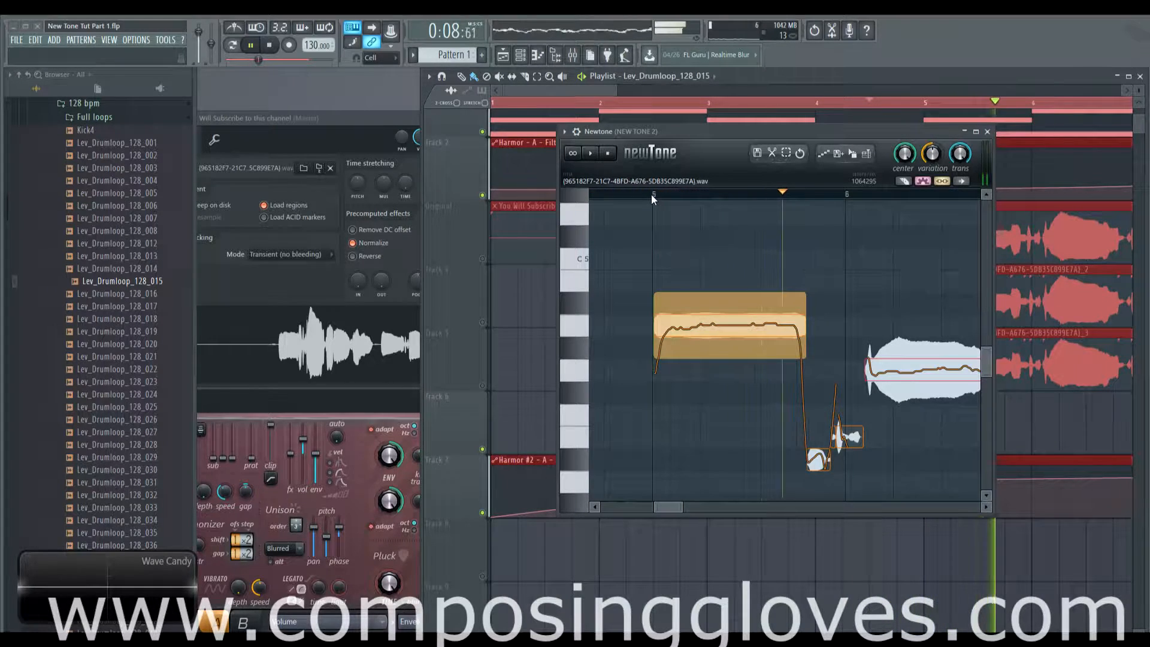
key("space")
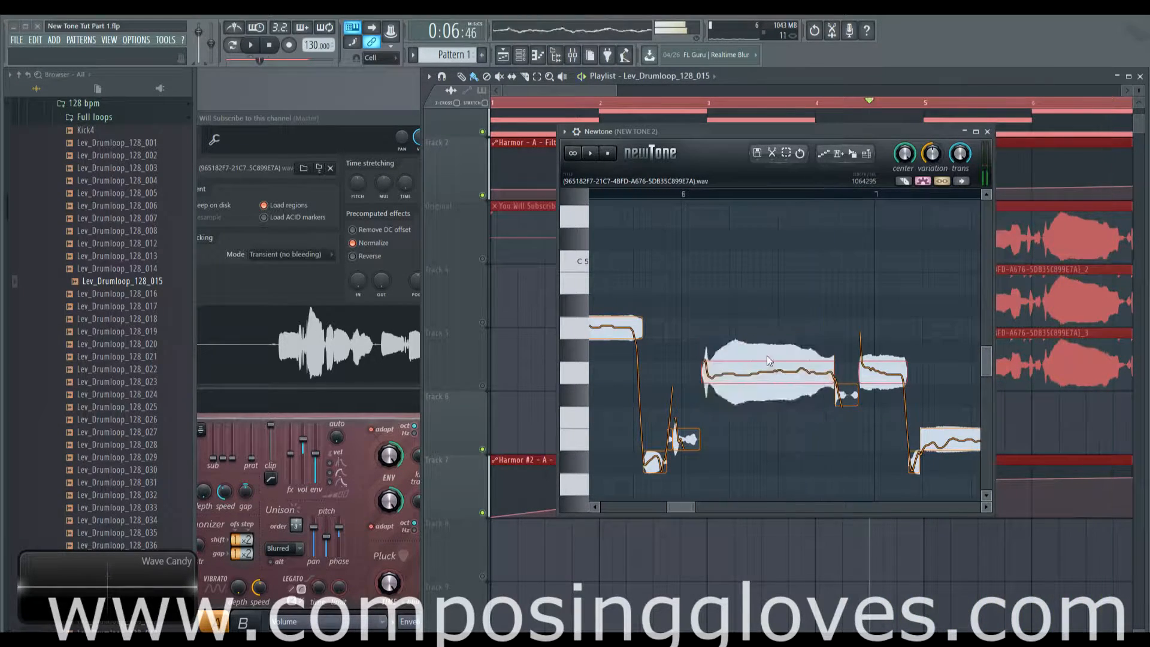
mouse_move(742, 374)
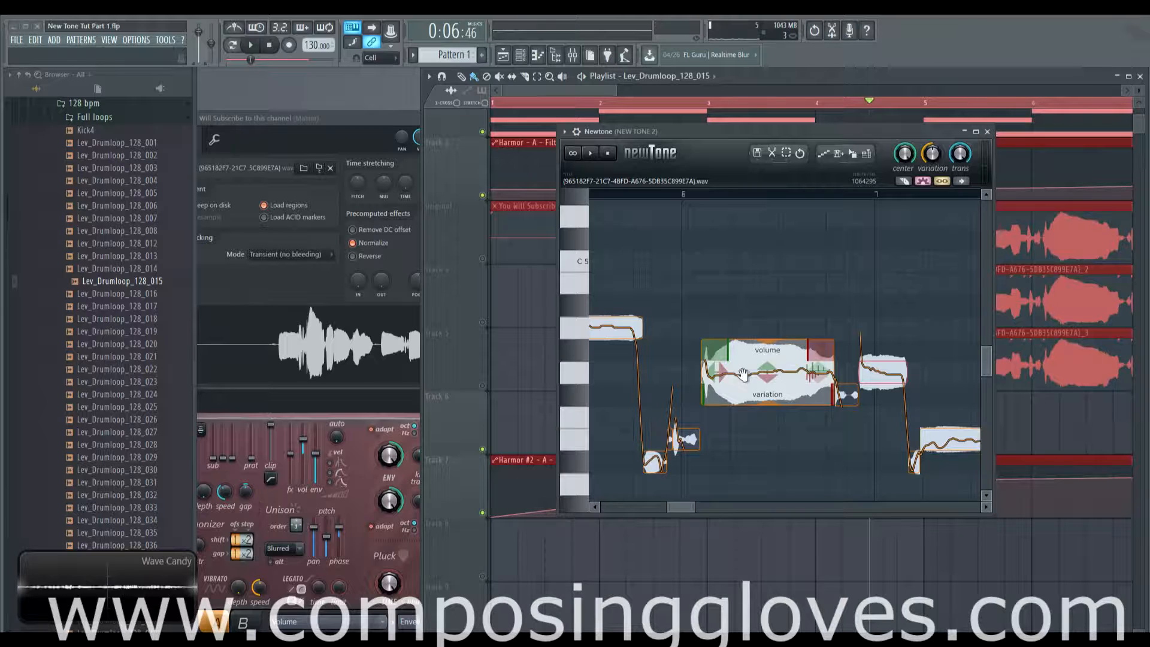
scroll(783, 370, "up", 2)
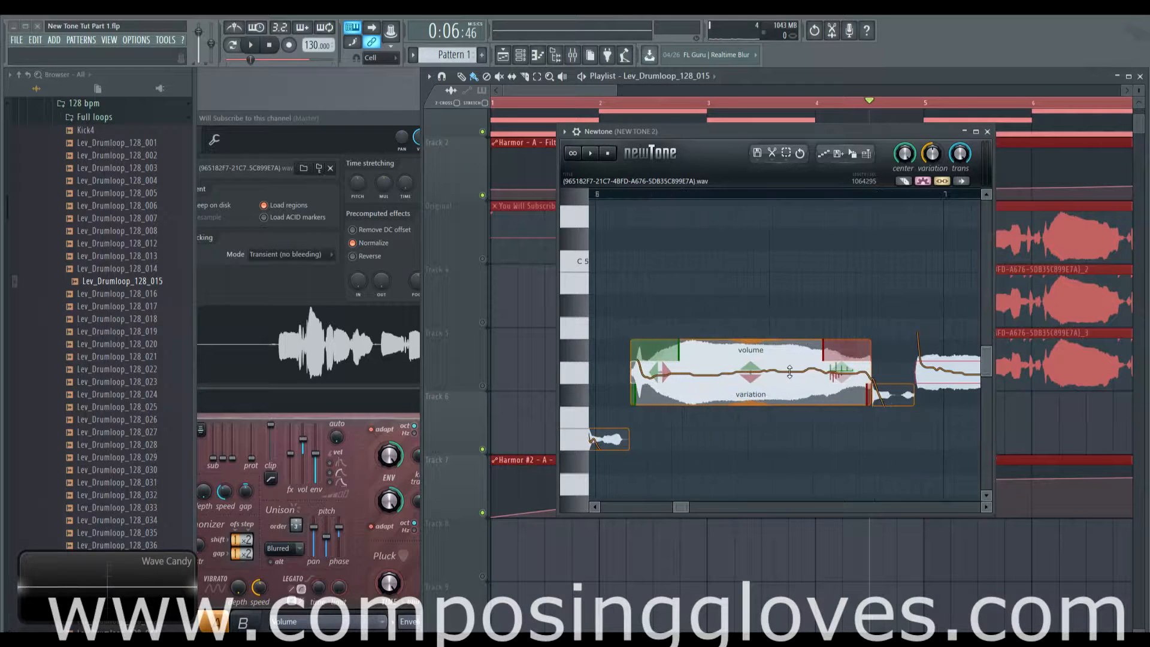
left_click(758, 374, "shift")
left_click(812, 374, "shift")
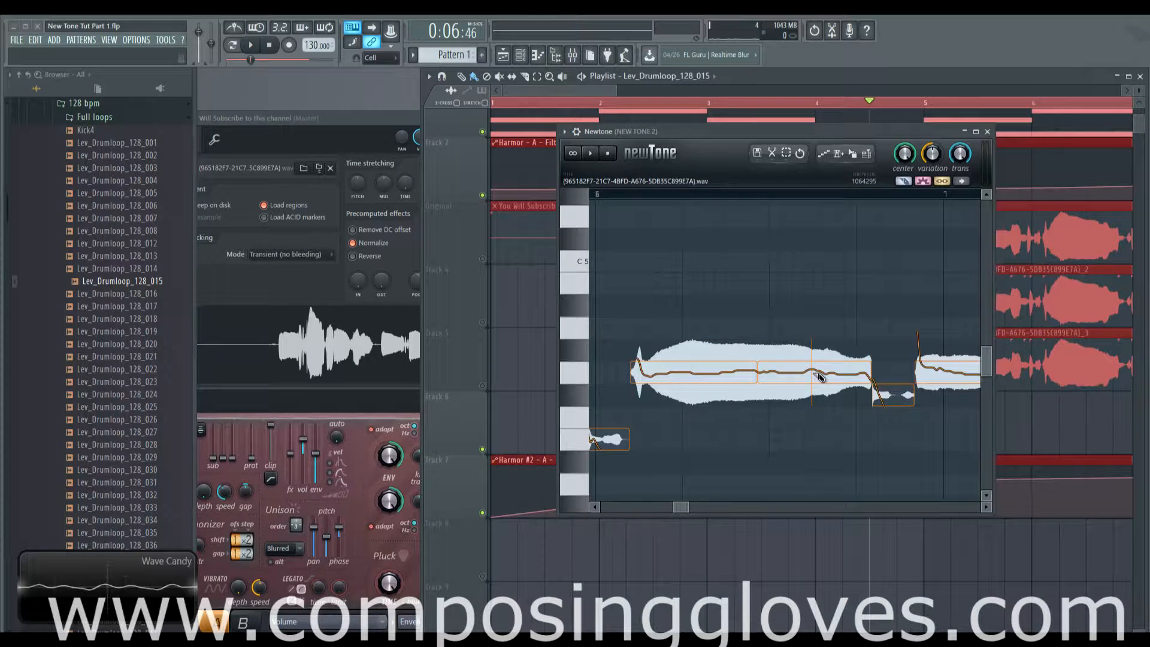
left_click(693, 370, "shift")
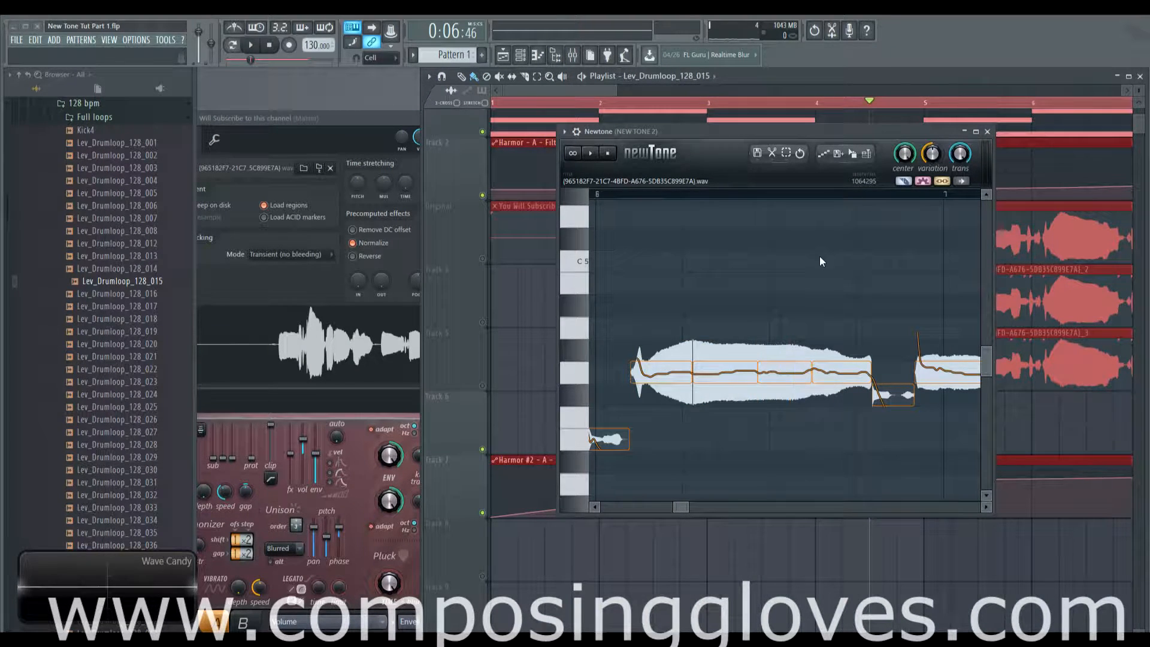
Step: Adjust the variation ramps on the sliced note's last two segments, and shorten the volume fade-in on its first segment
mouse_move(823, 380)
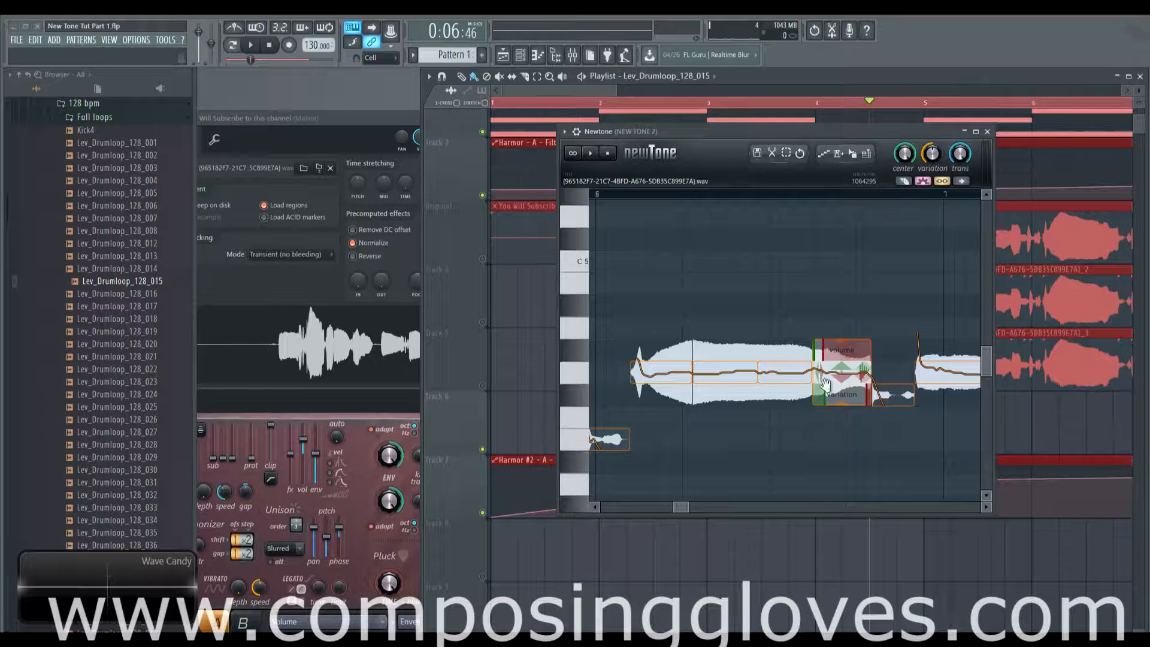
left_click_drag(824, 395, 834, 398)
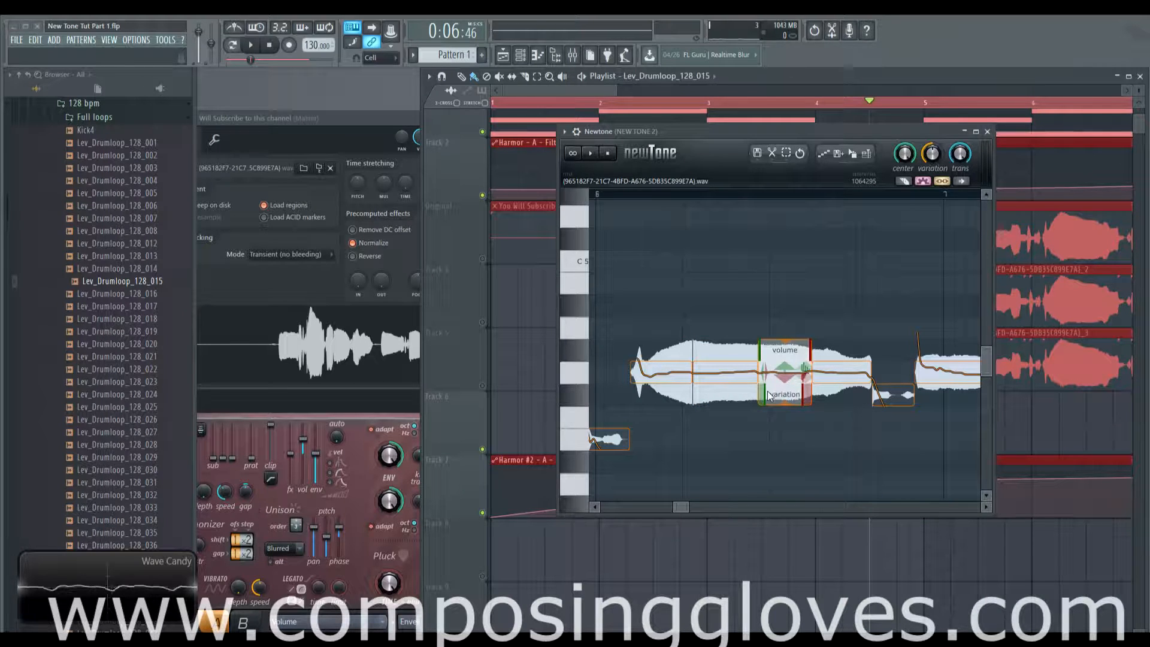
scroll(775, 400, "up", 2)
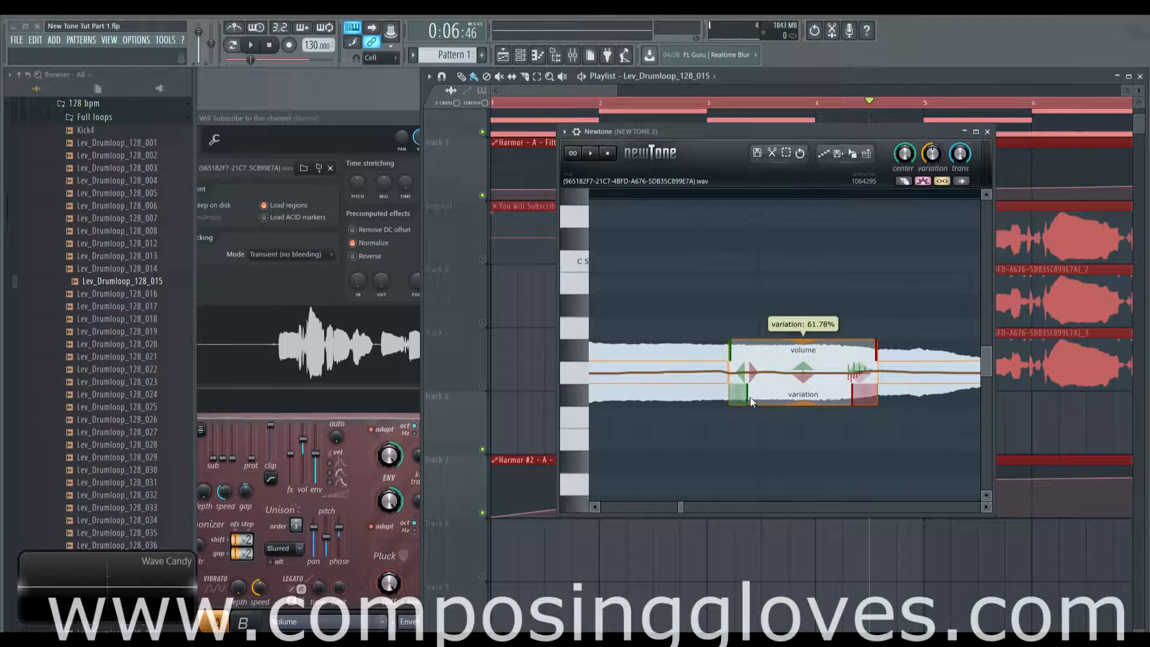
scroll(722, 402, "down", 3)
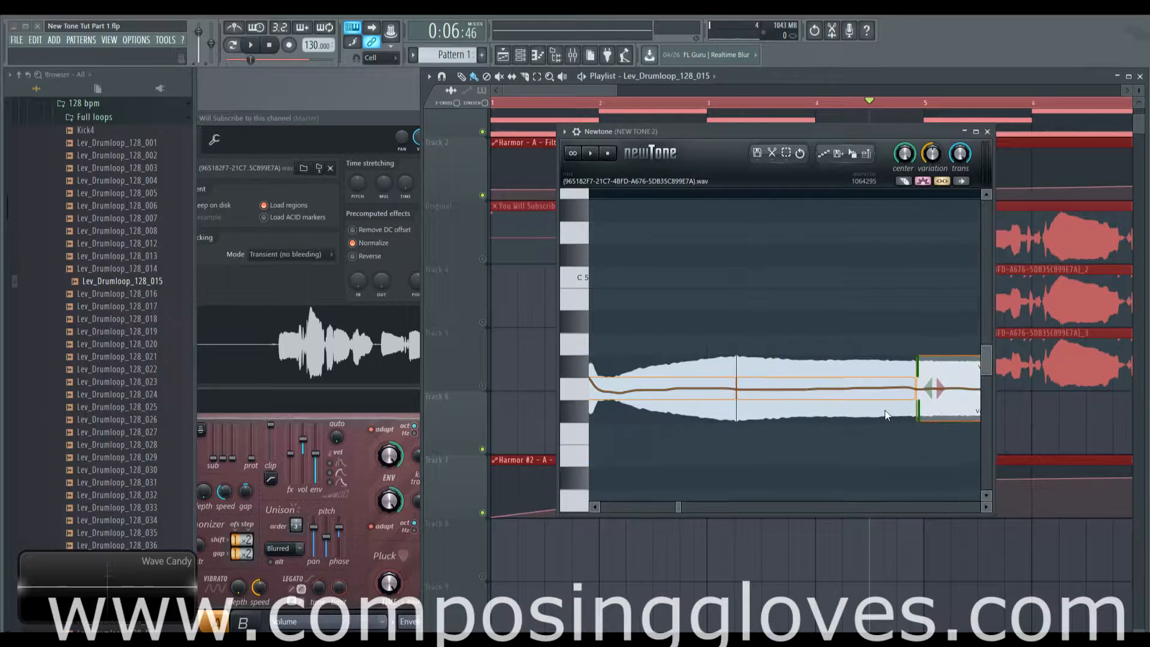
mouse_move(658, 389)
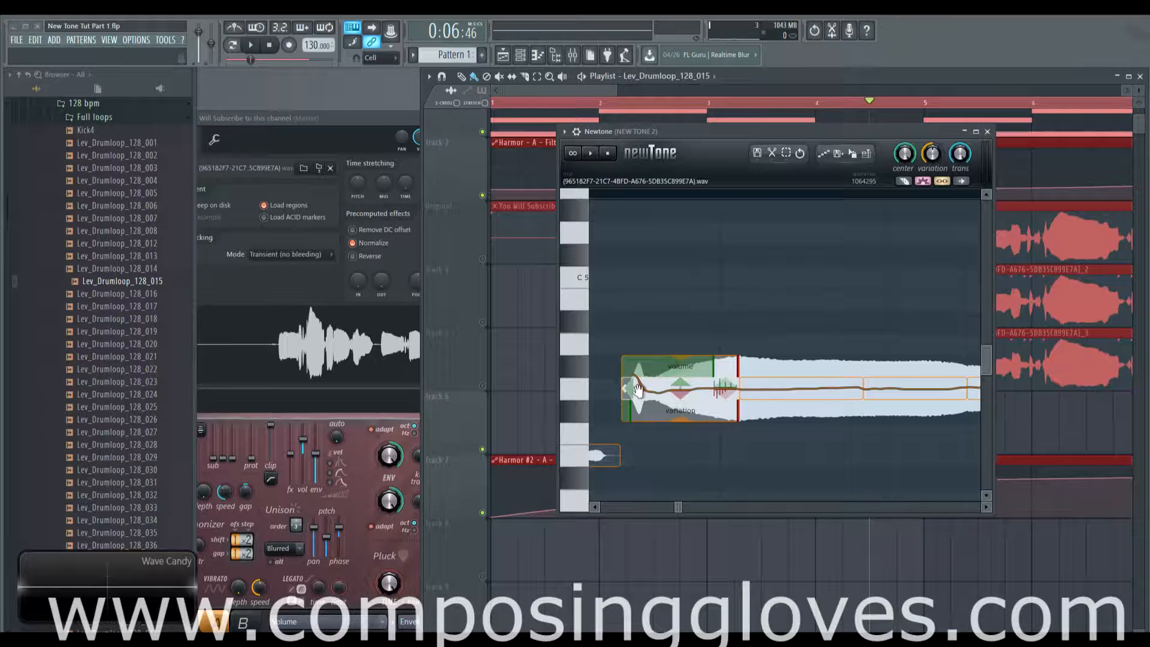
left_click_drag(710, 367, 668, 366)
scroll(688, 309, "down", 6)
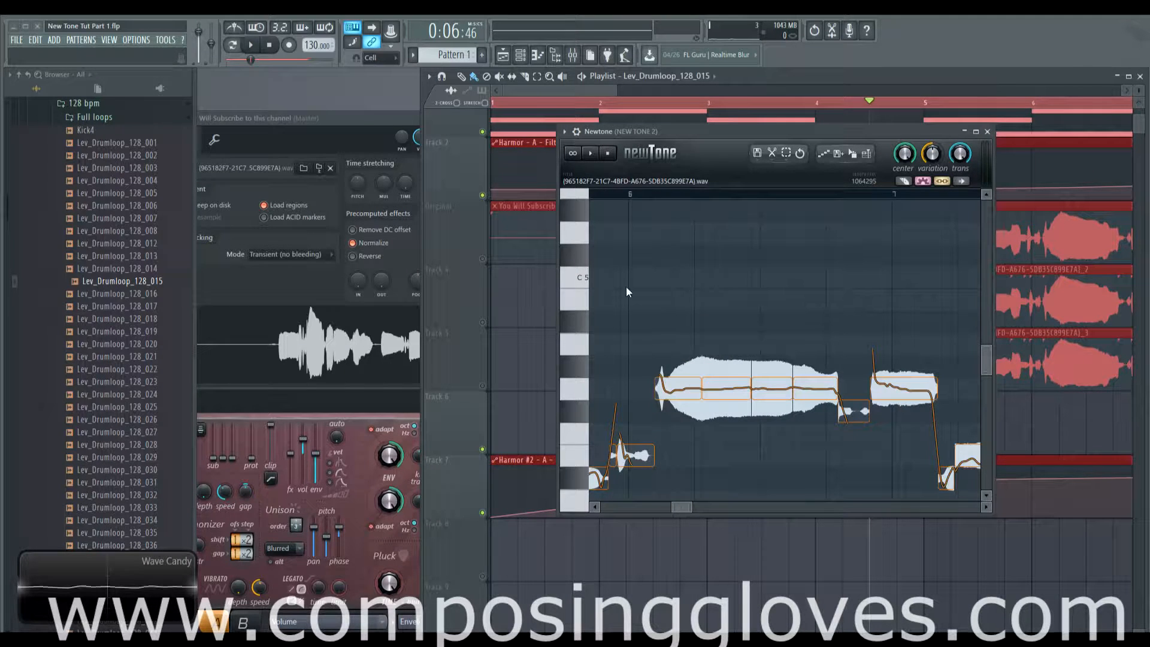
Step: Audition the phrase from the current playlist position through the sliced note after bar 6
left_click_drag(626, 287, 713, 290)
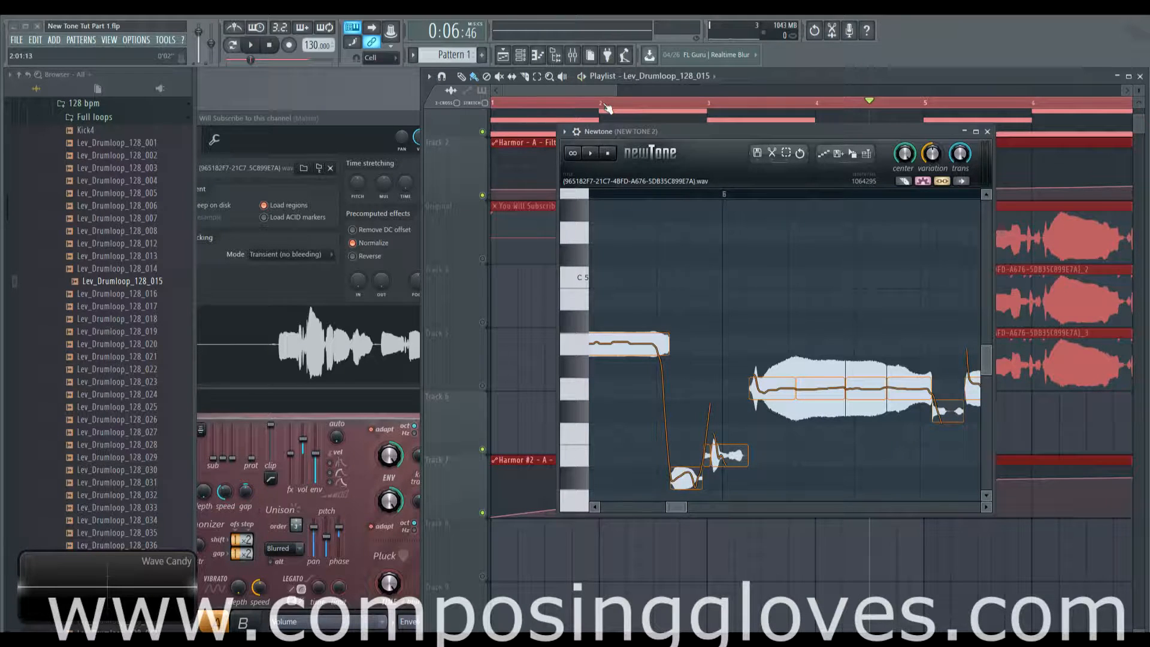
key("space")
left_click_drag(843, 316, 812, 290)
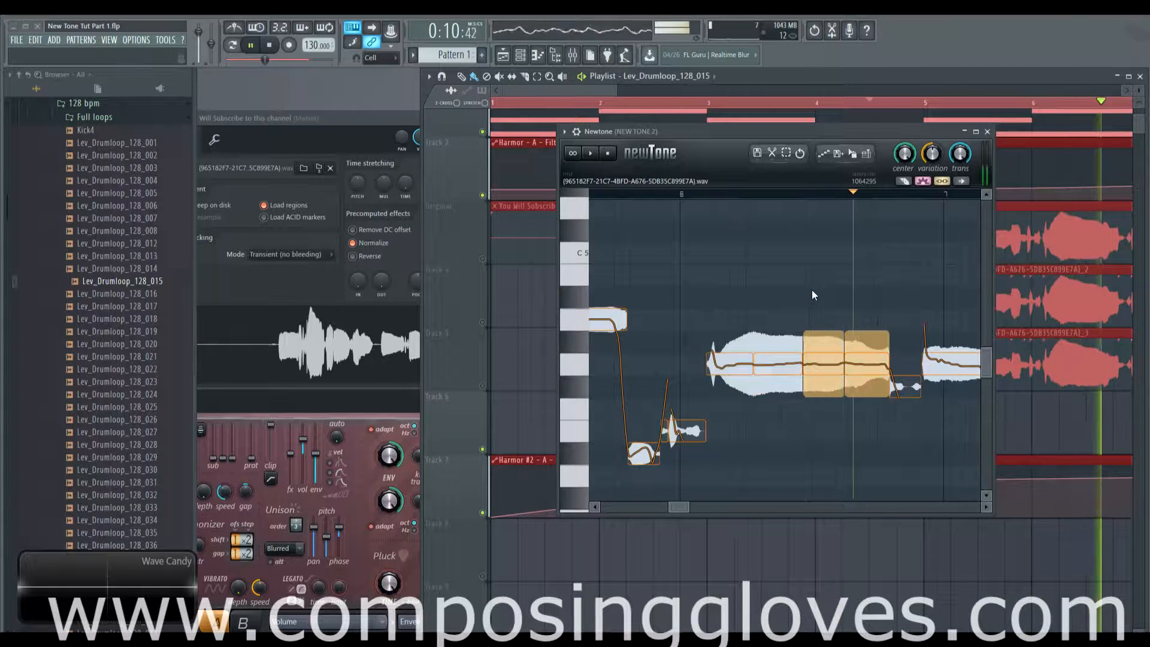
key("space")
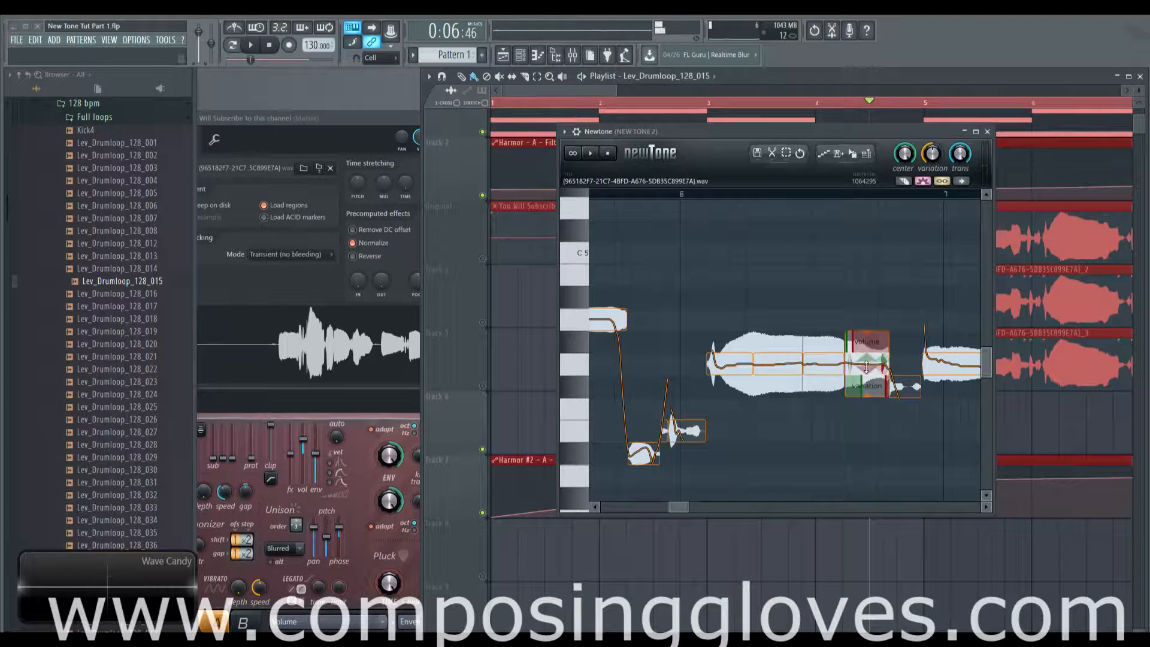
mouse_move(874, 371)
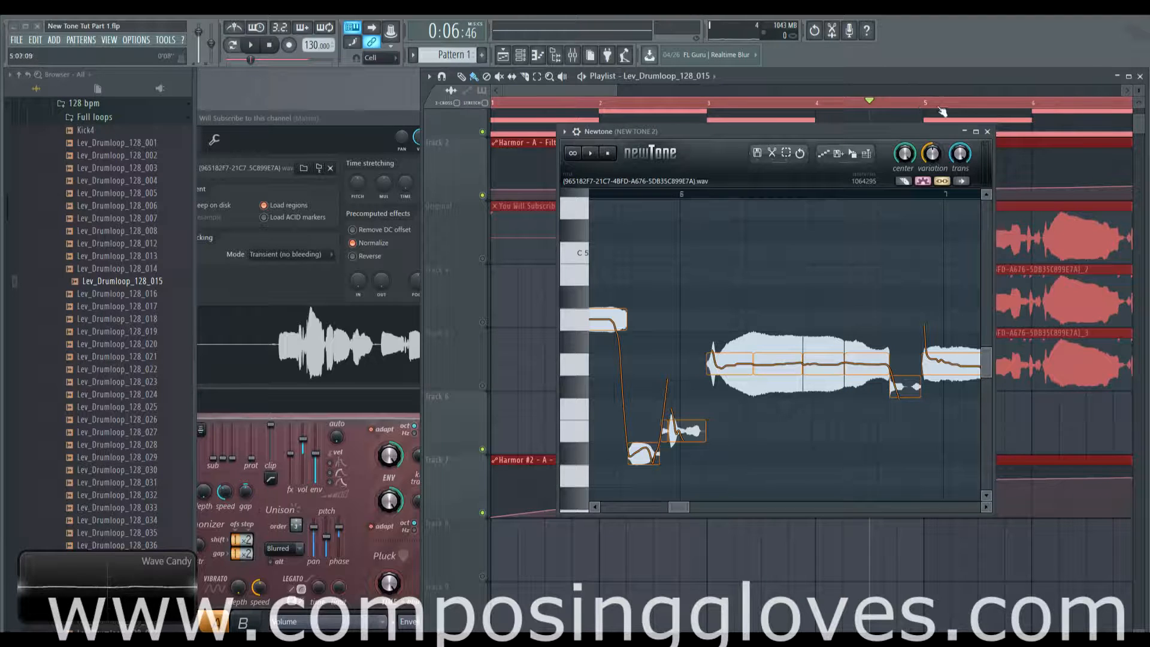
Step: Set the playlist start position to bar 6 and audition the sliced note several times
left_click(1025, 105)
key("space")
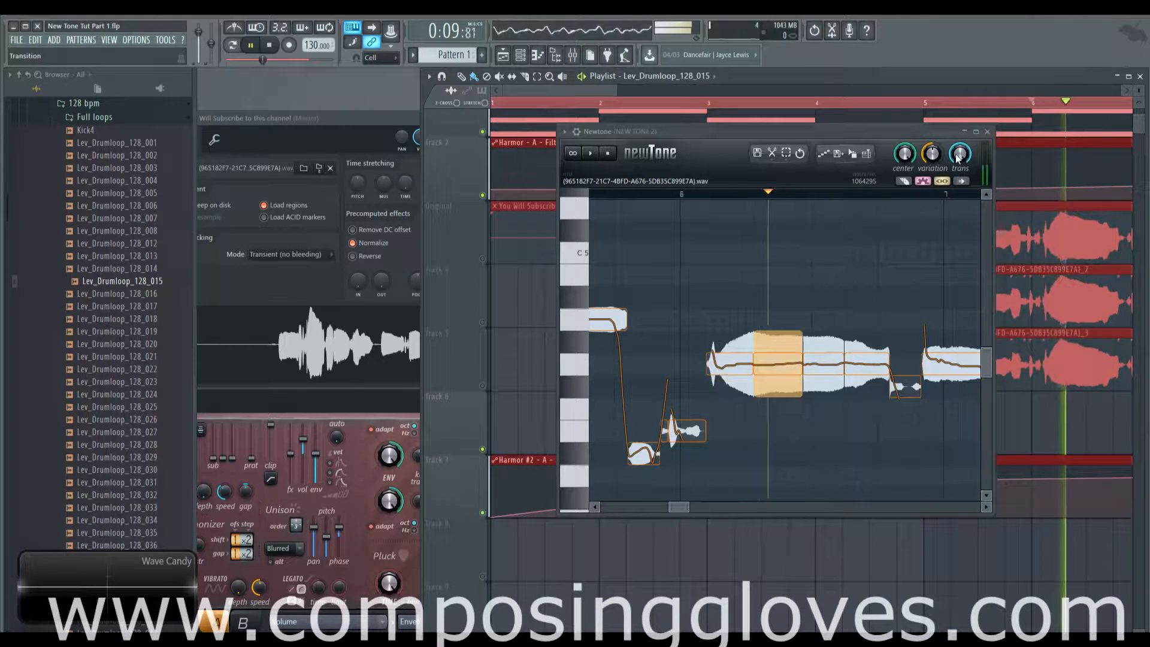
key("space")
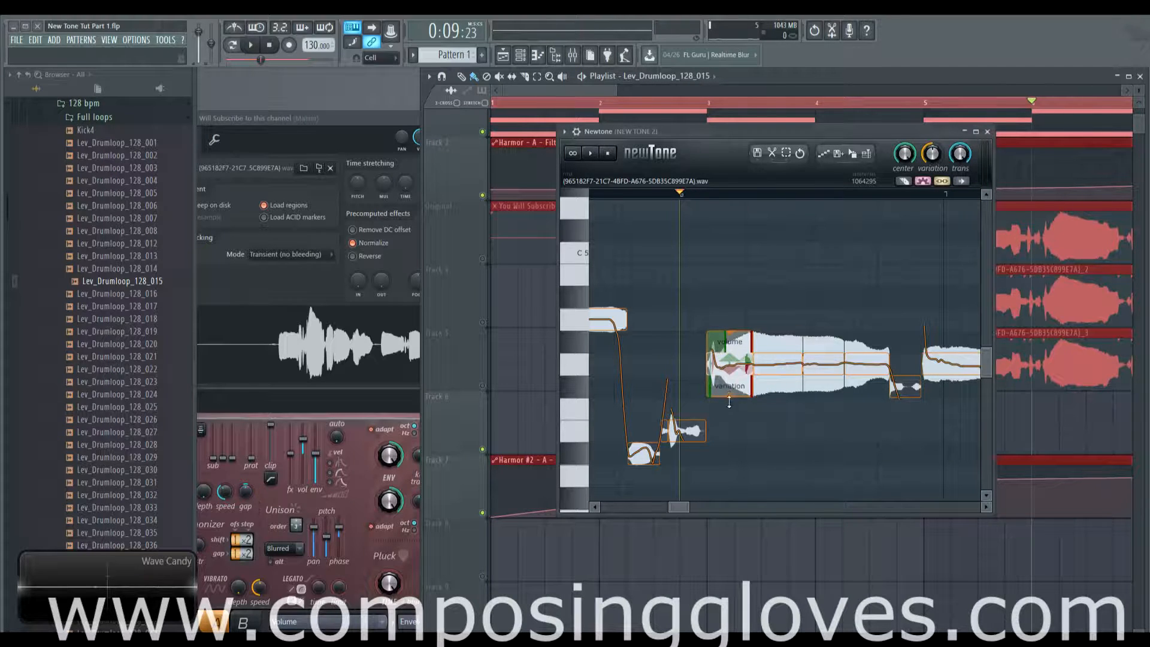
key("space")
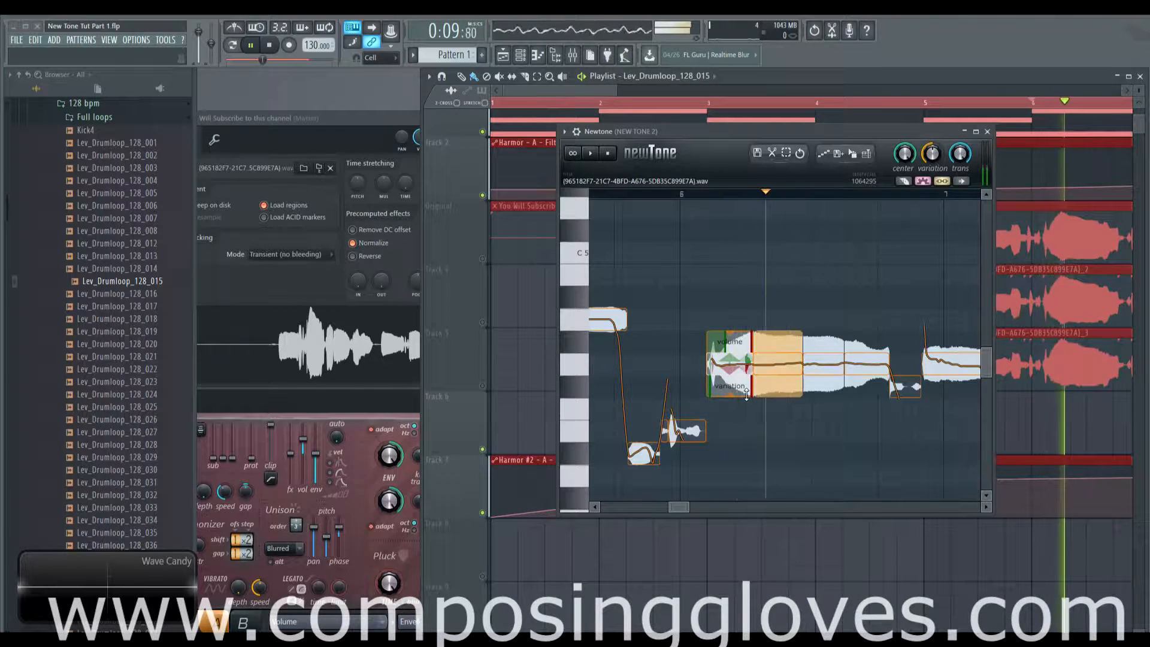
key("space")
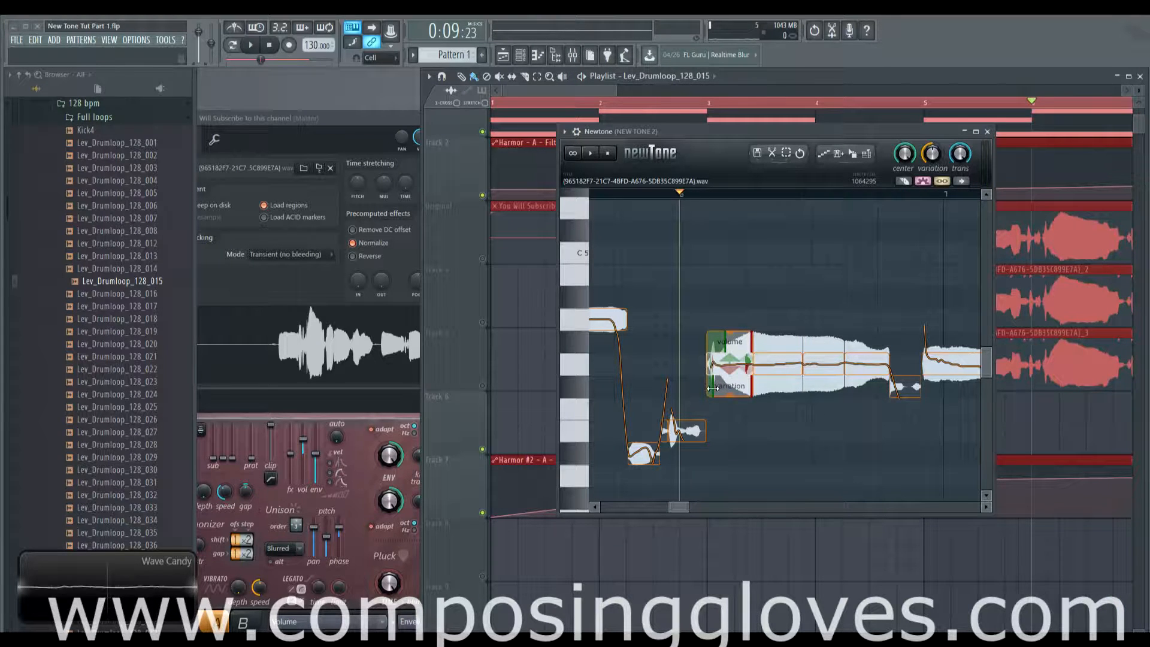
key("space")
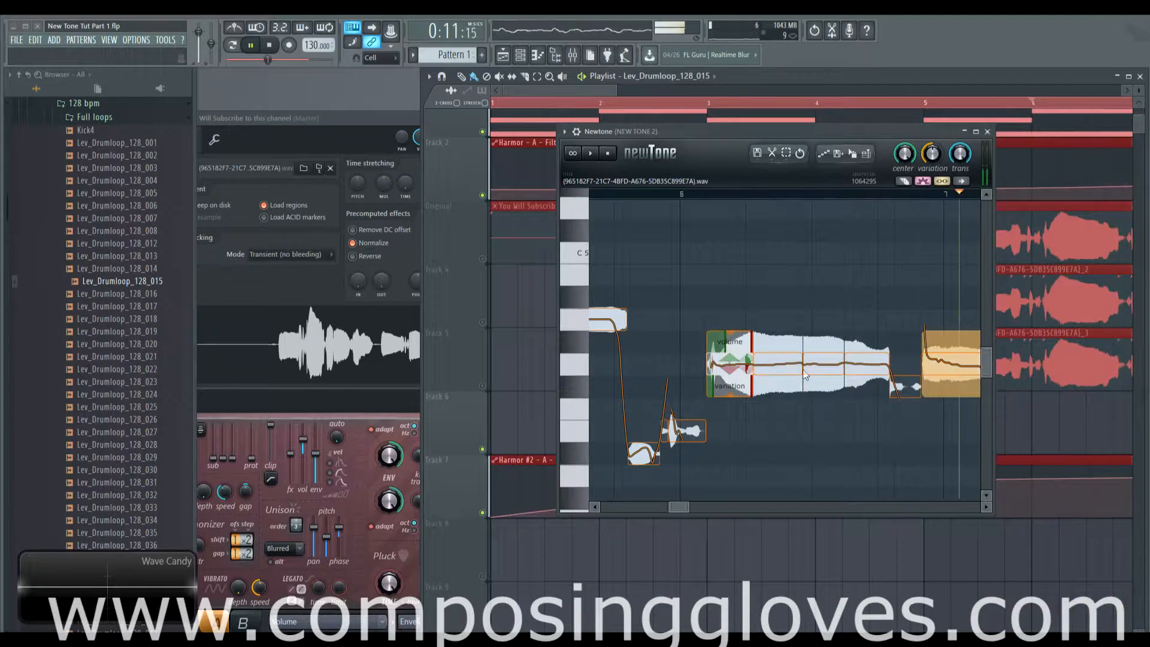
key("space")
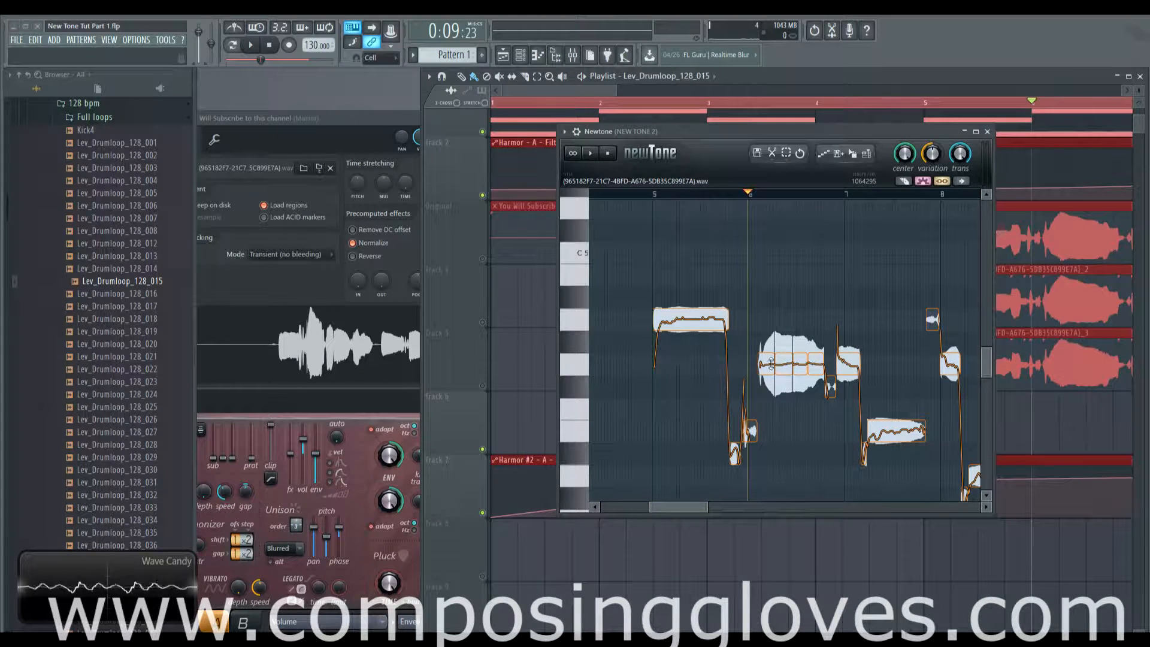
Step: Place Newtone's playback marker shortly before bar 7 and audition the phrase from bar 6 into the notes around bar 7
left_click_drag(892, 308, 796, 274)
scroll(743, 306, "up", 5)
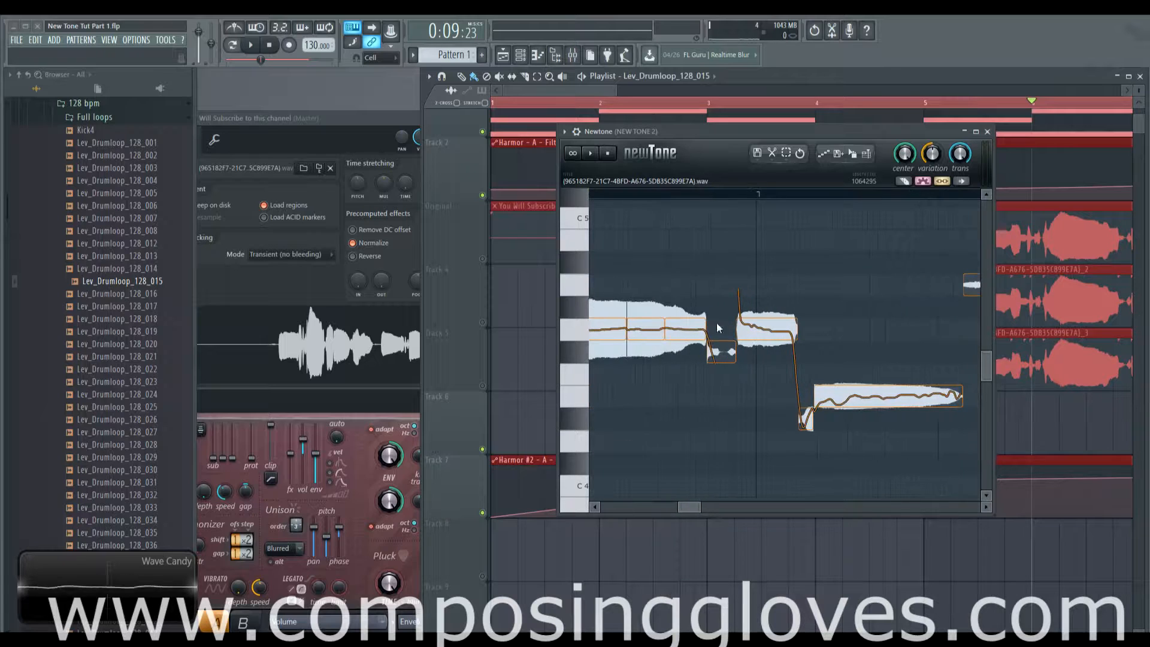
mouse_move(722, 349)
left_click(614, 193)
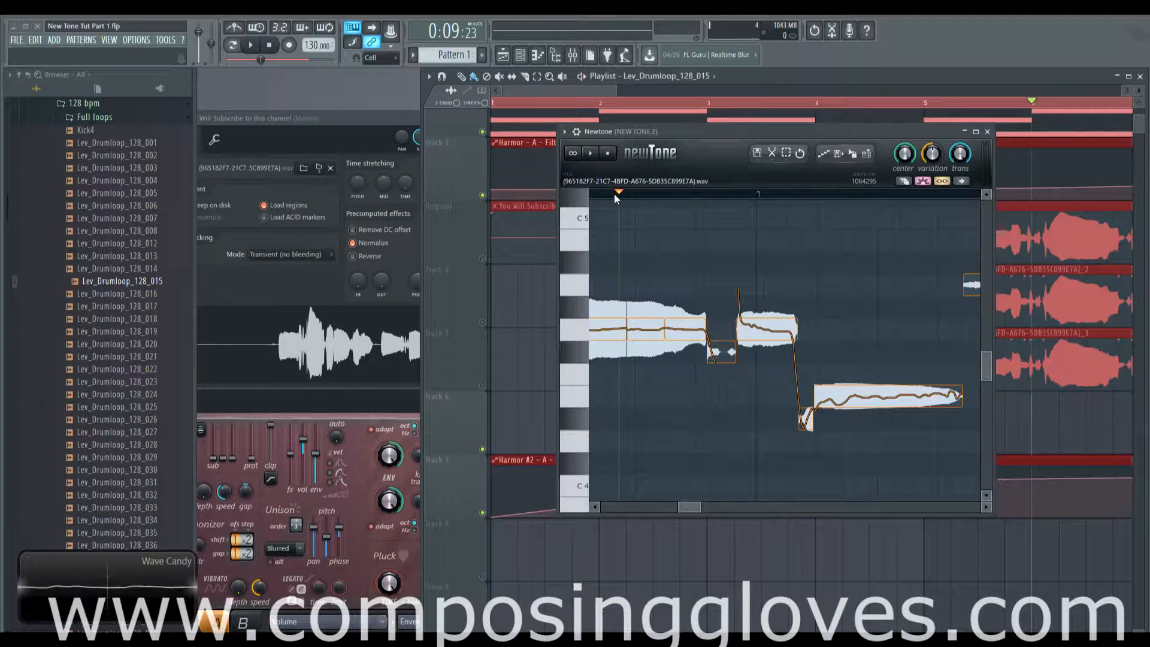
key("space")
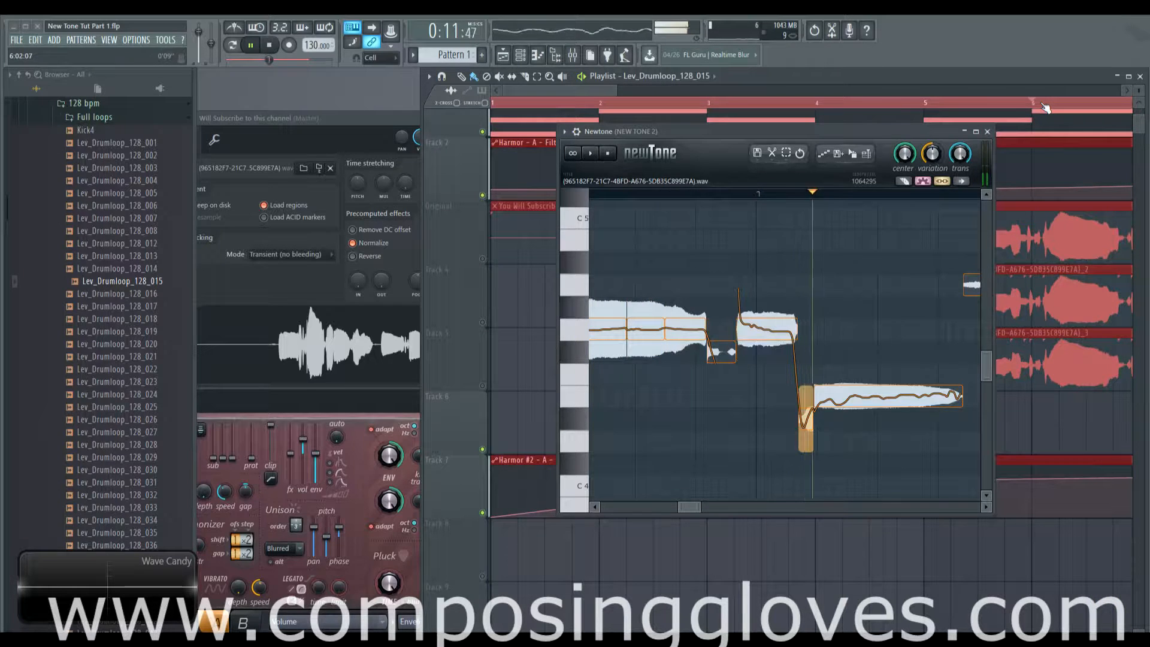
key("space")
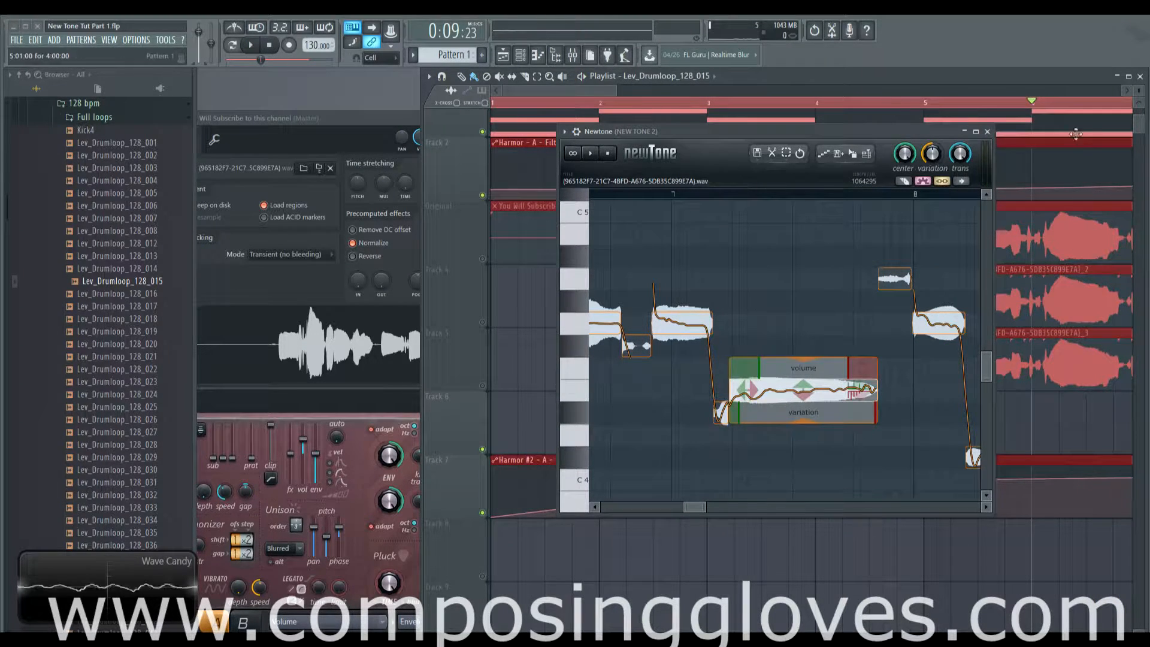
Step: Move the playlist start position to bar 7 and audition the long low note between bars 7 and 8
key("space")
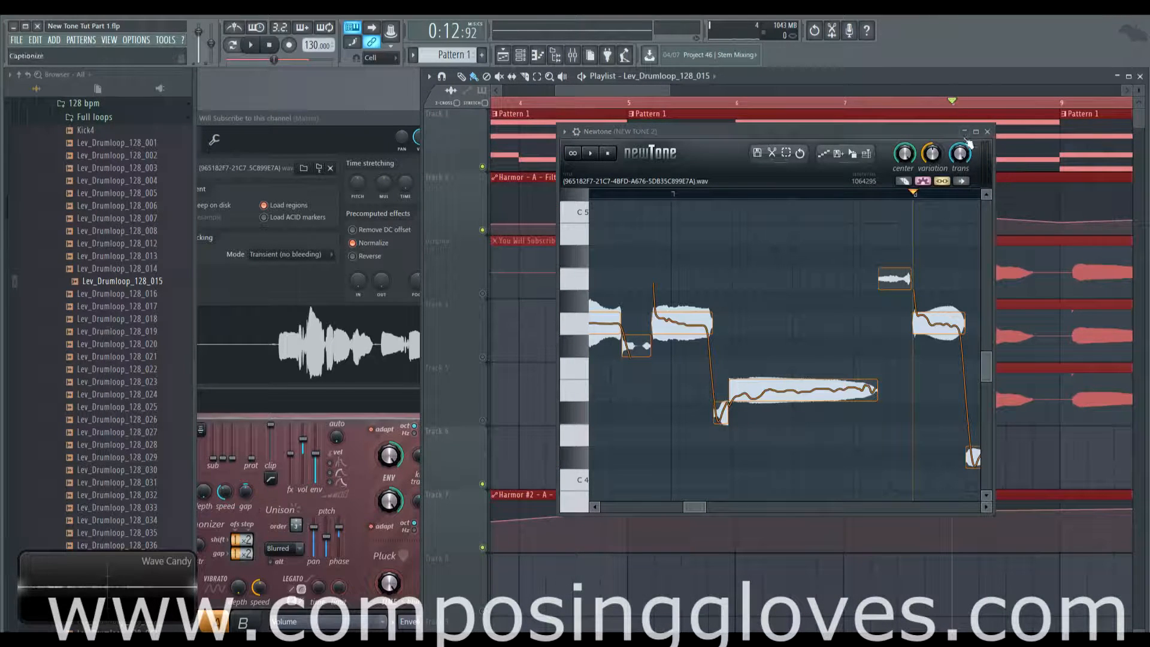
key("space")
key("space")
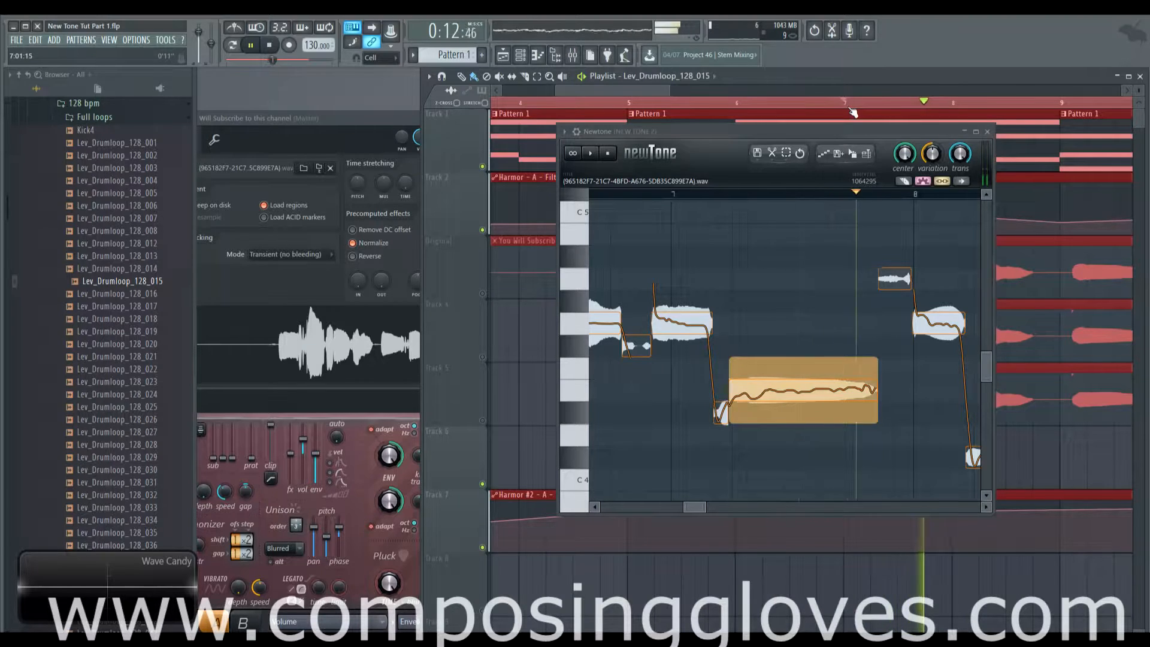
key("space")
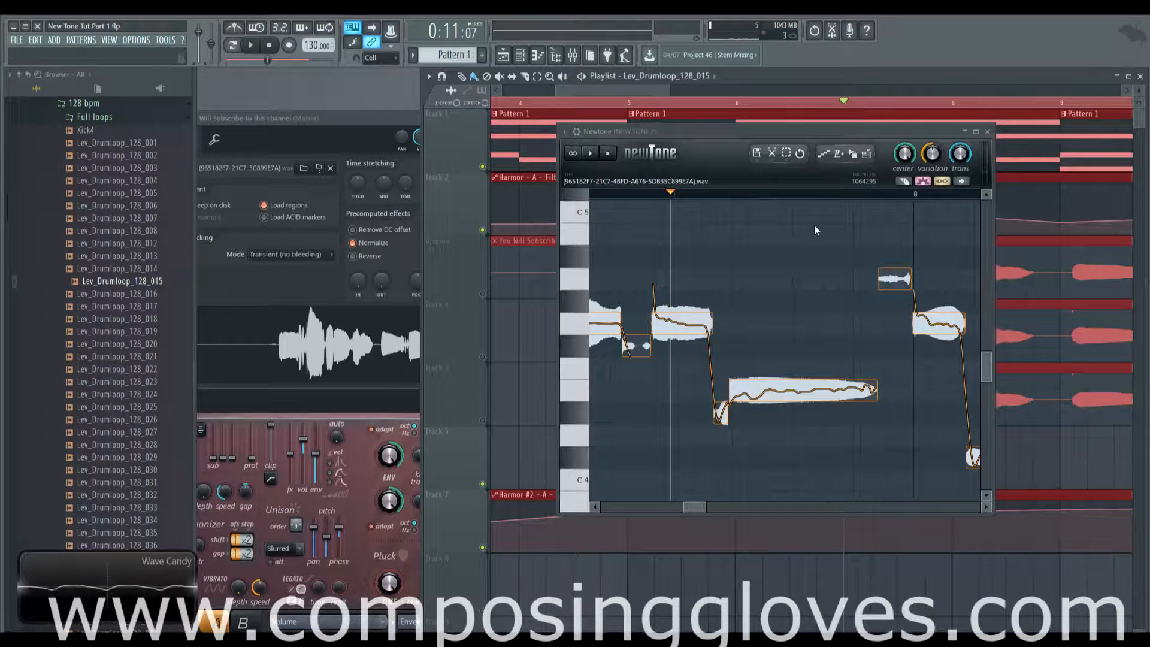
Step: Adjust the pitch variation of the long low note between bars 7 and 8 with its edit handles
left_click(801, 384)
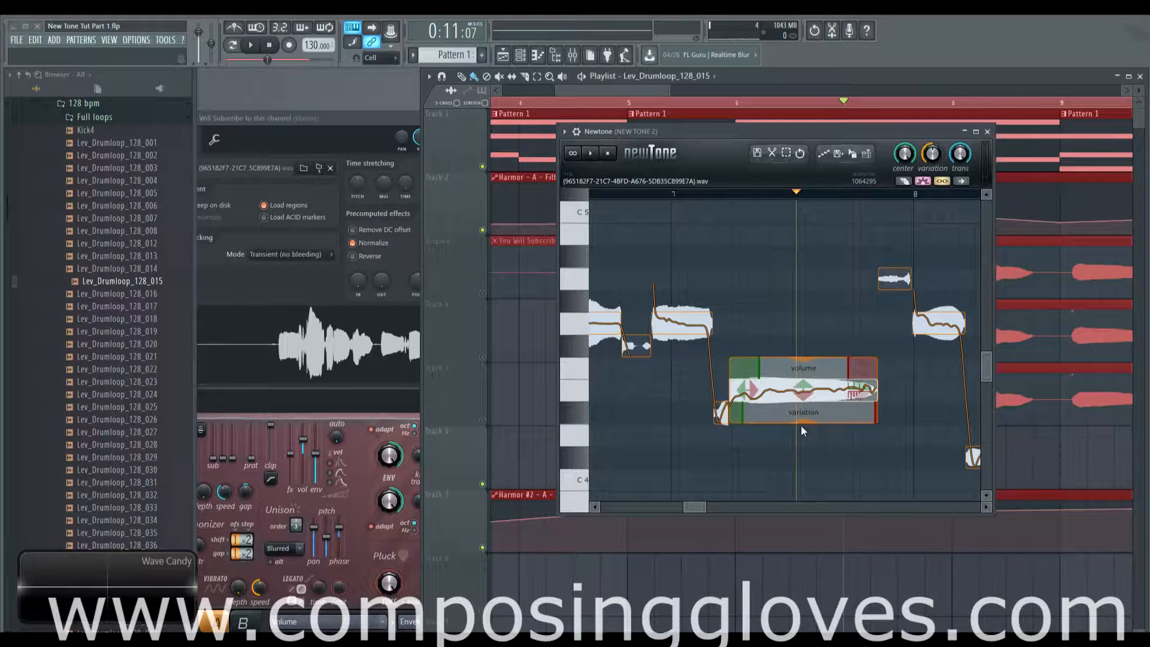
mouse_move(805, 423)
left_mouse_down()
mouse_move(807, 412)
mouse_move(778, 400)
mouse_move(737, 413)
left_mouse_up()
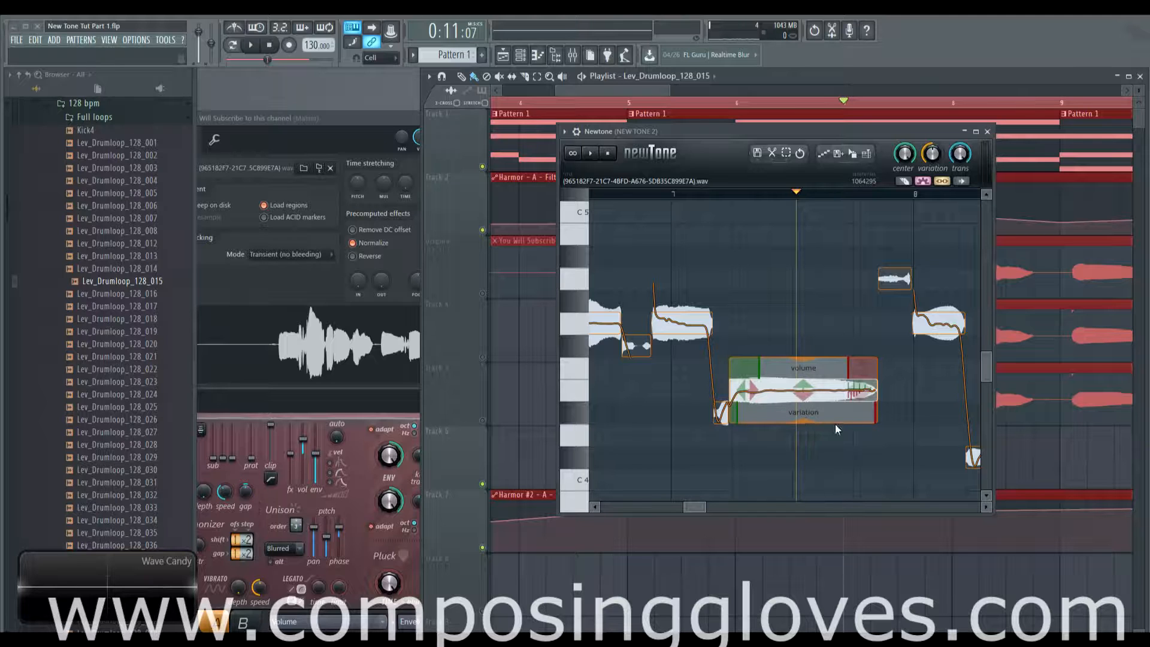
left_click_drag(806, 423, 804, 466)
Step: Slice the long low note near its start and end, and audition it from bar 7
key("s")
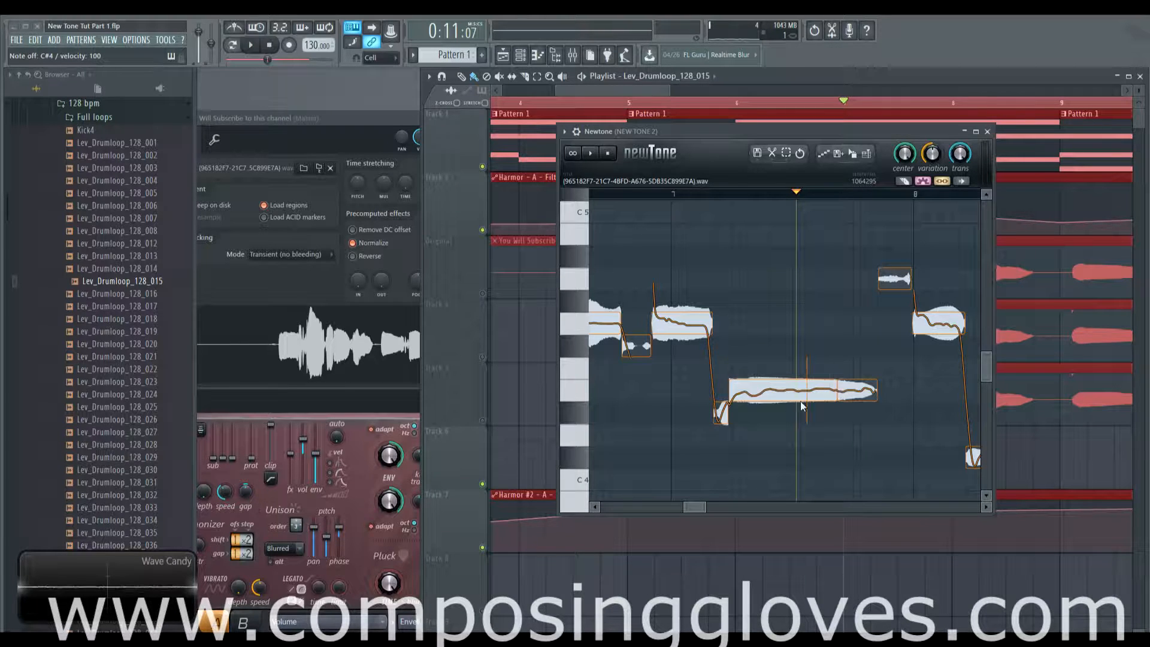
left_click(769, 396)
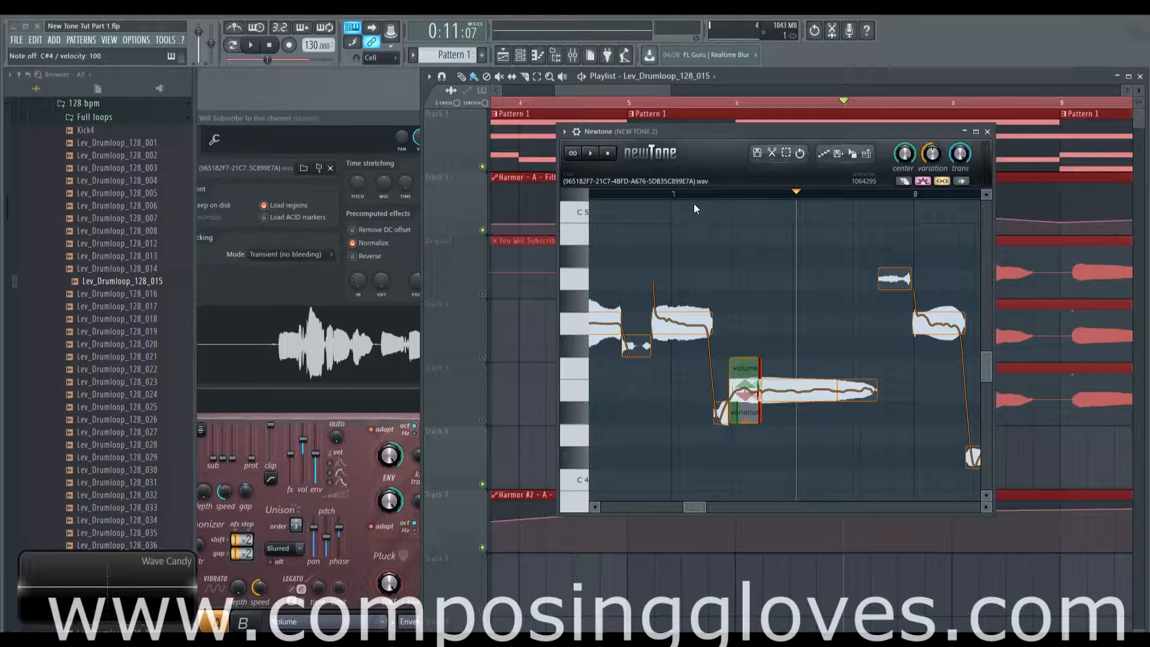
left_click(671, 195)
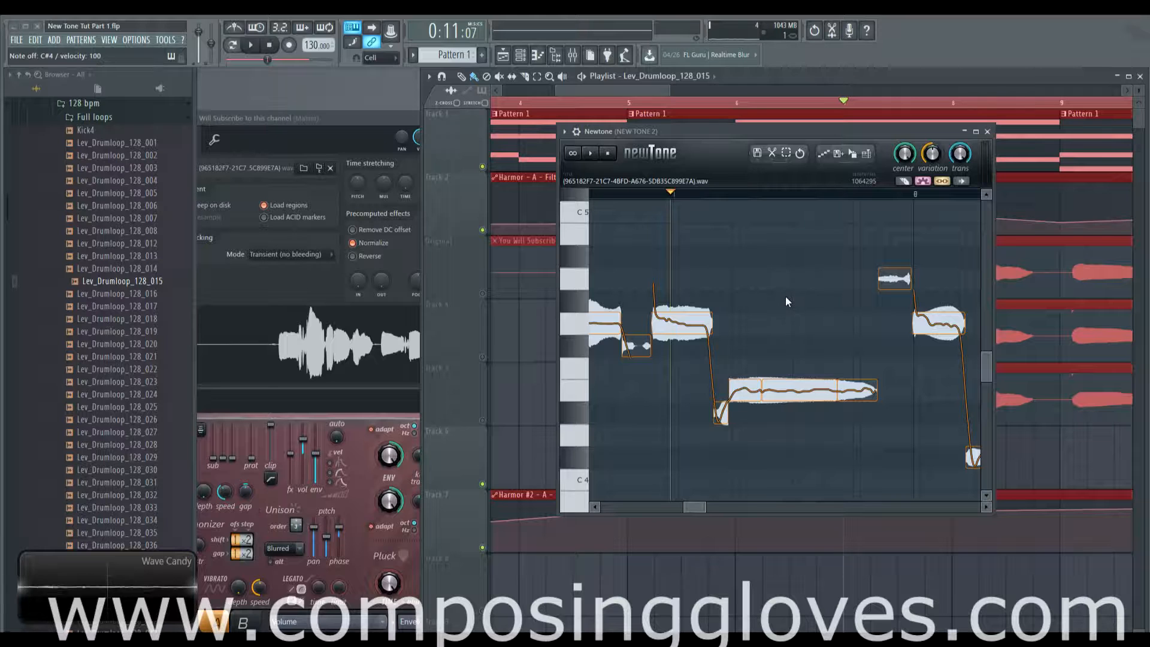
key("space")
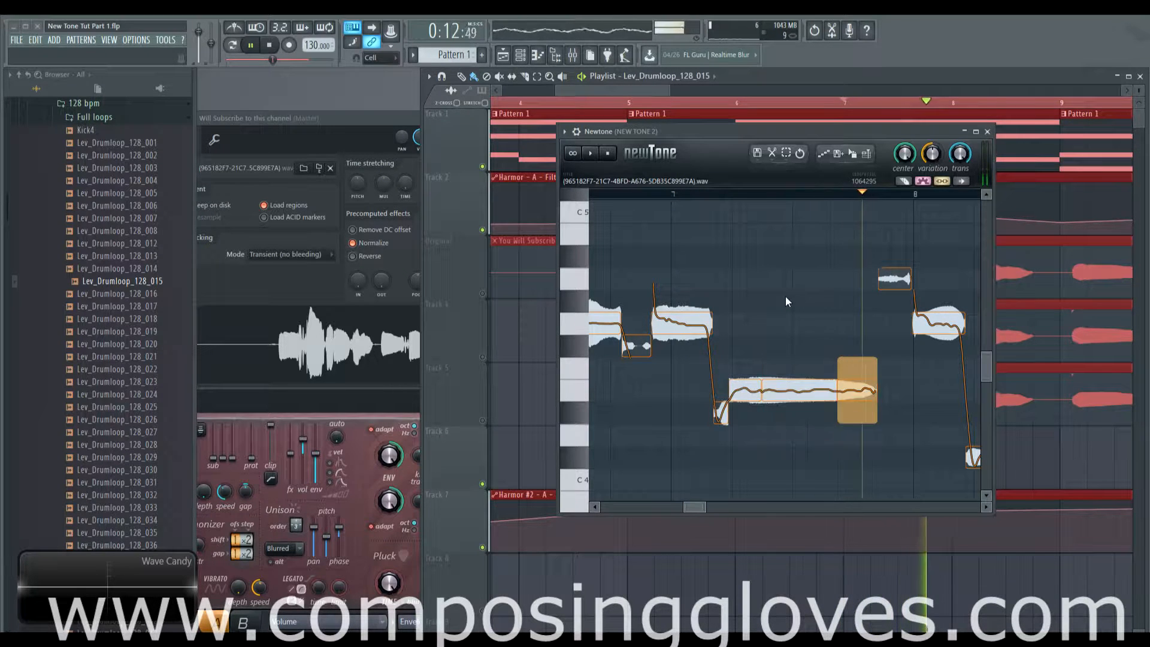
Step: Replay the sliced long note between bars 7 and 8 from bar 7
key("space")
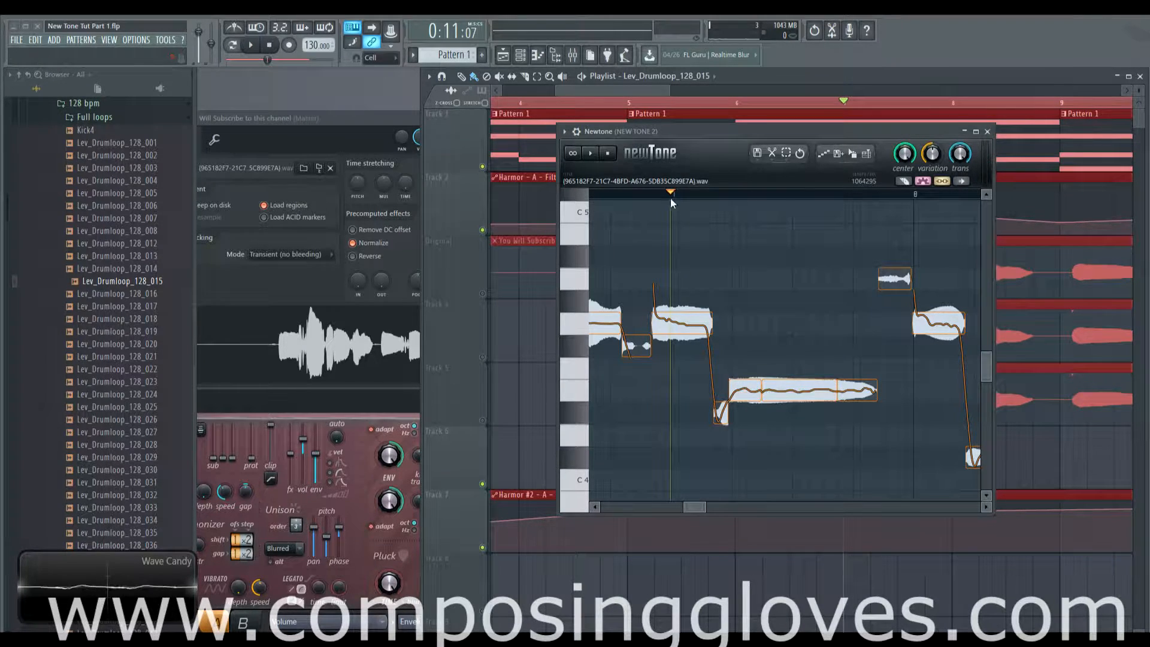
key("space")
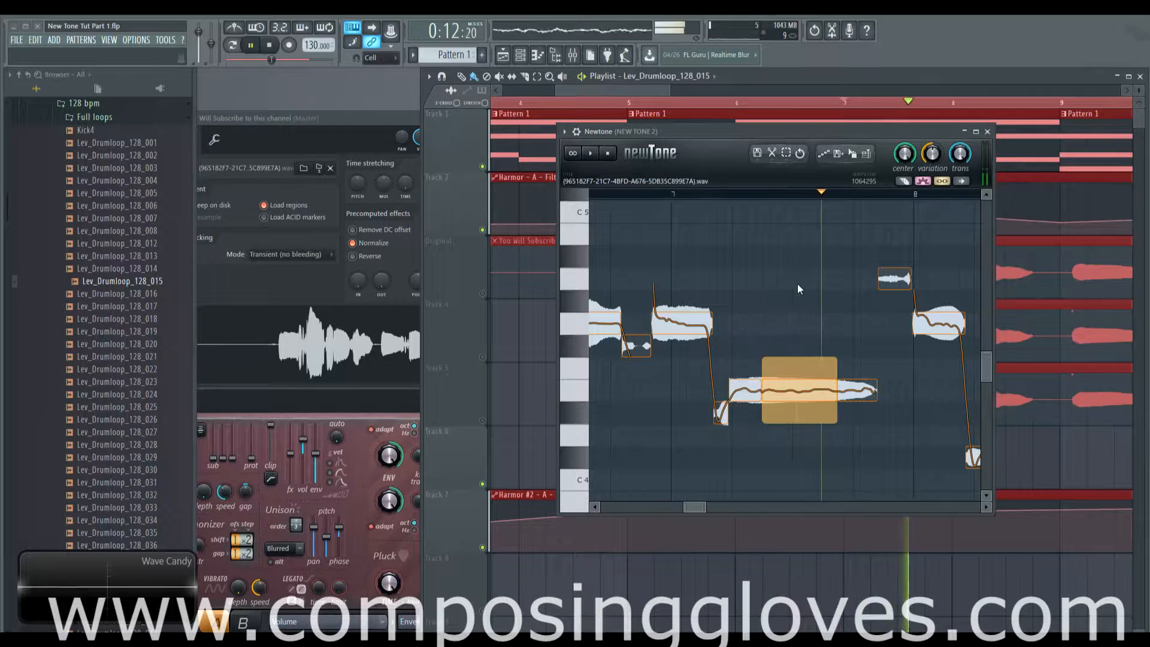
key("space")
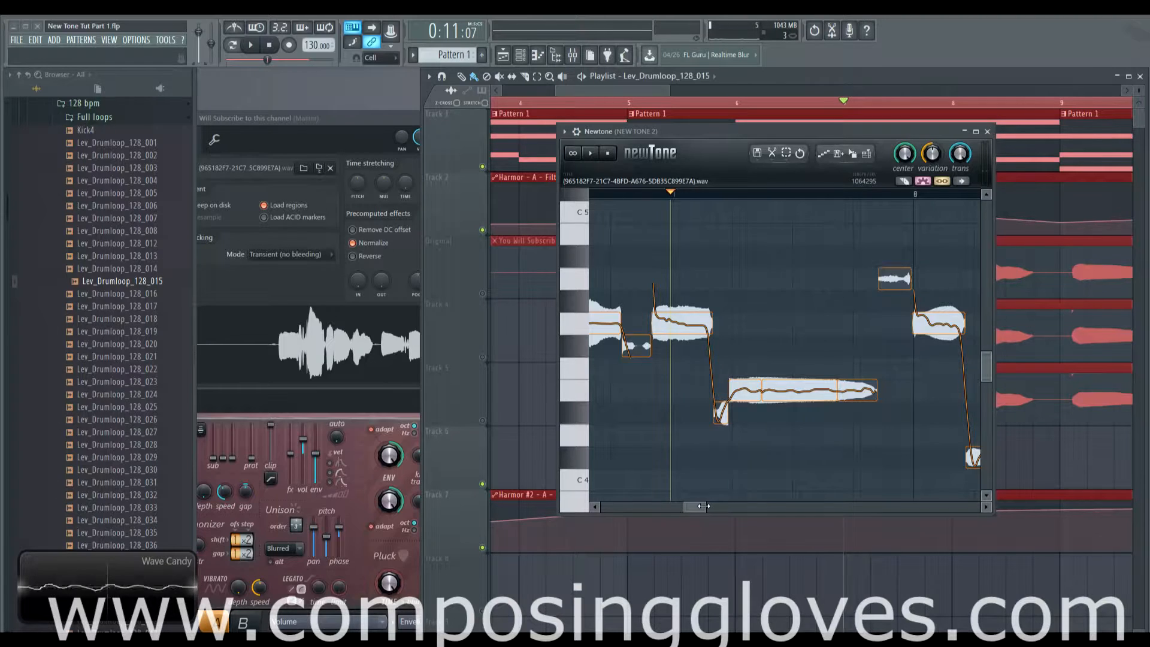
Step: Audition the phrase from bar 7 through to the low note between bars 9 and 10
left_click_drag(700, 506, 760, 505)
key("space")
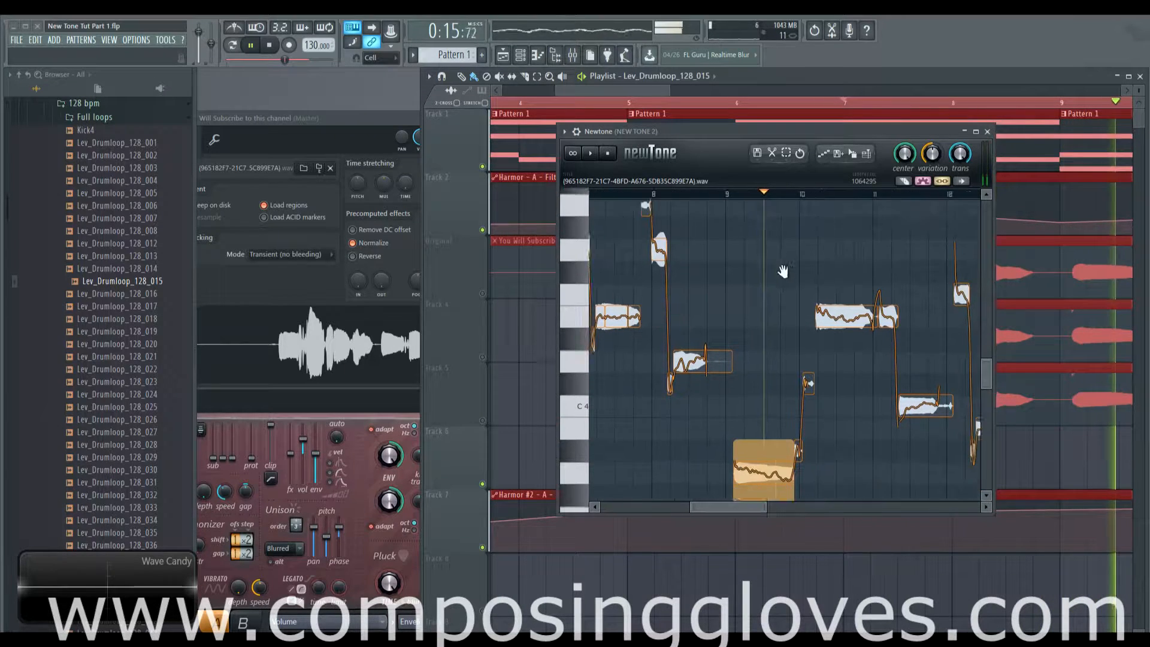
key("space")
Step: Slice the low note between bars 9 and 10 once near its start and once in its last third
mouse_move(763, 375)
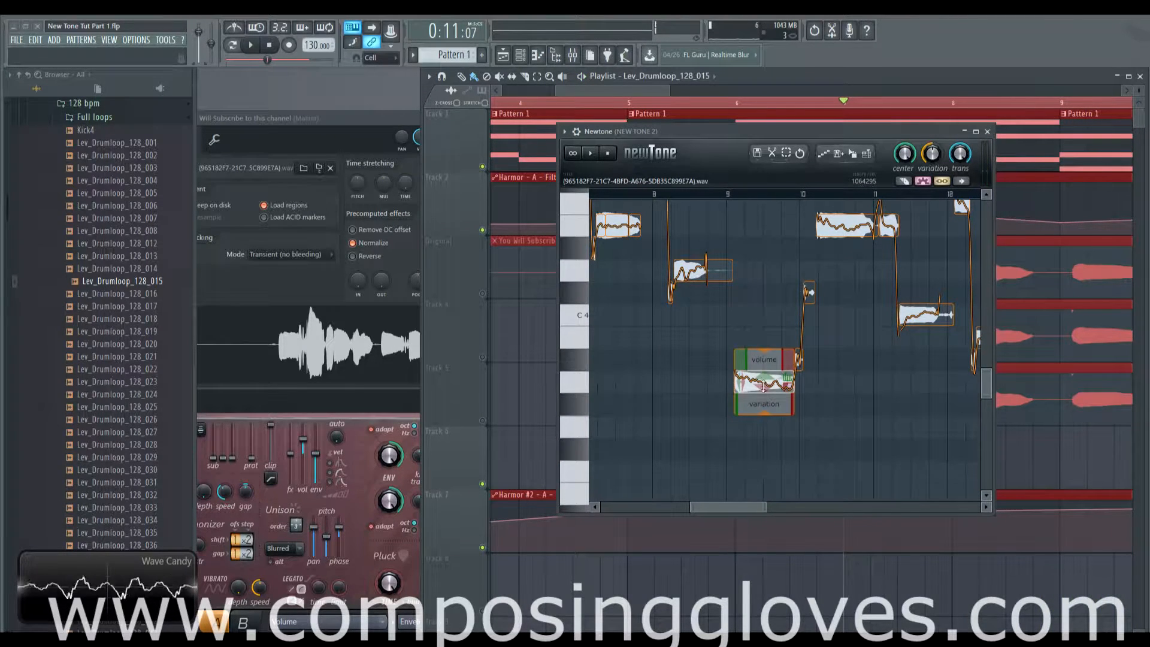
scroll(775, 340, "up", 5)
scroll(729, 353, "left", 1)
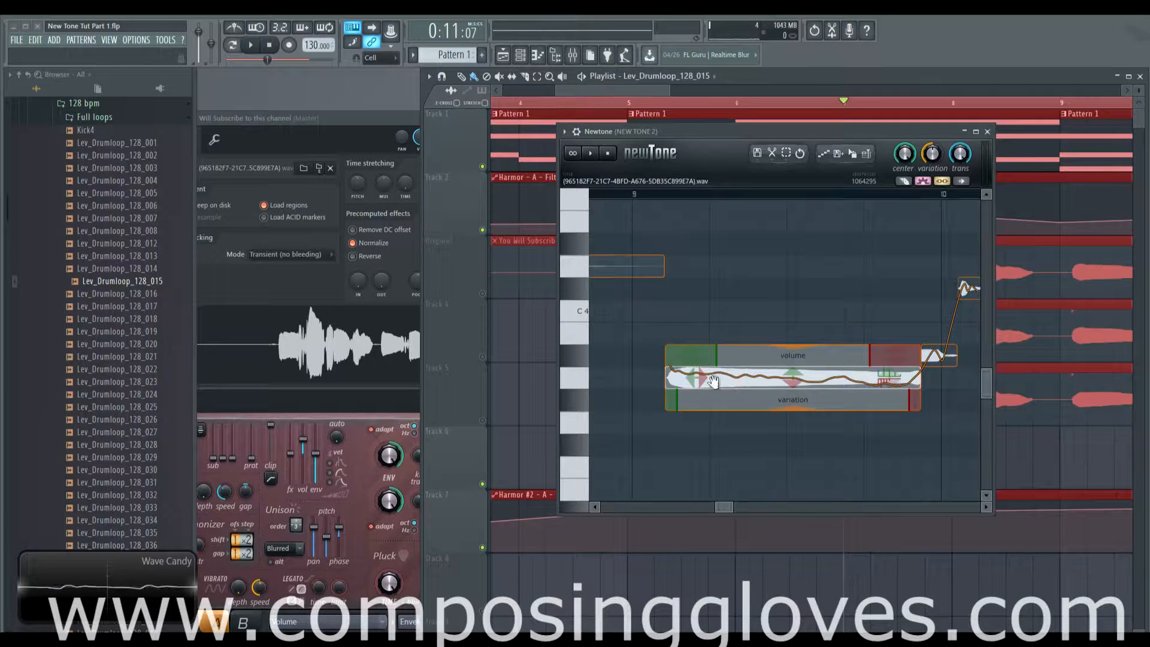
key("c")
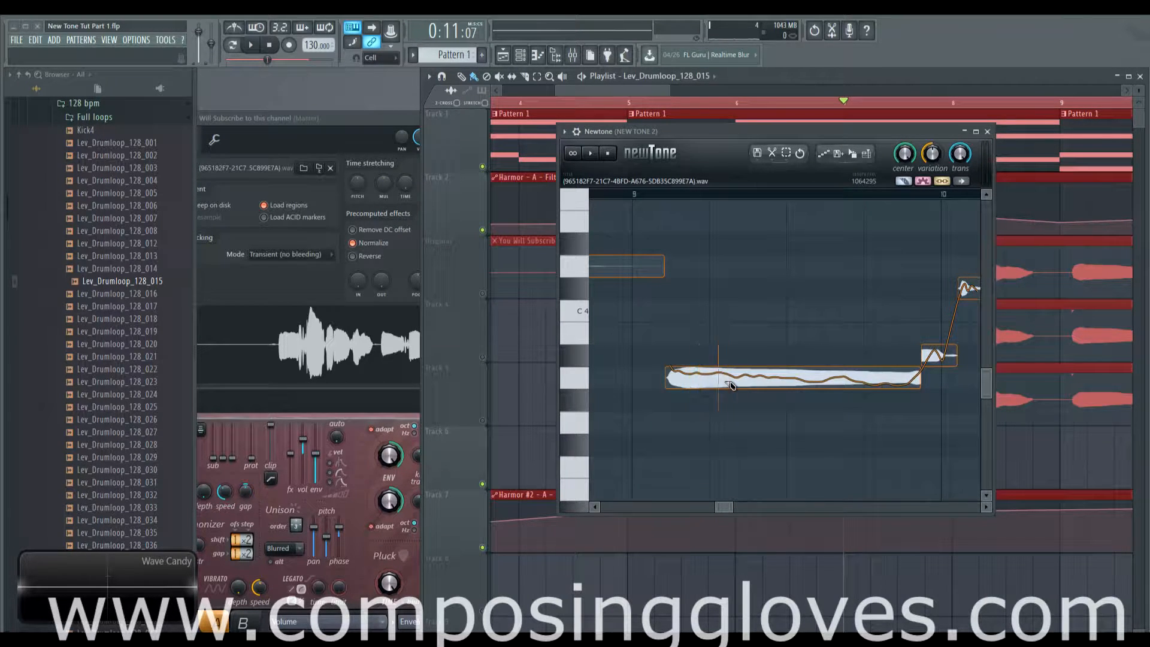
left_click(728, 383)
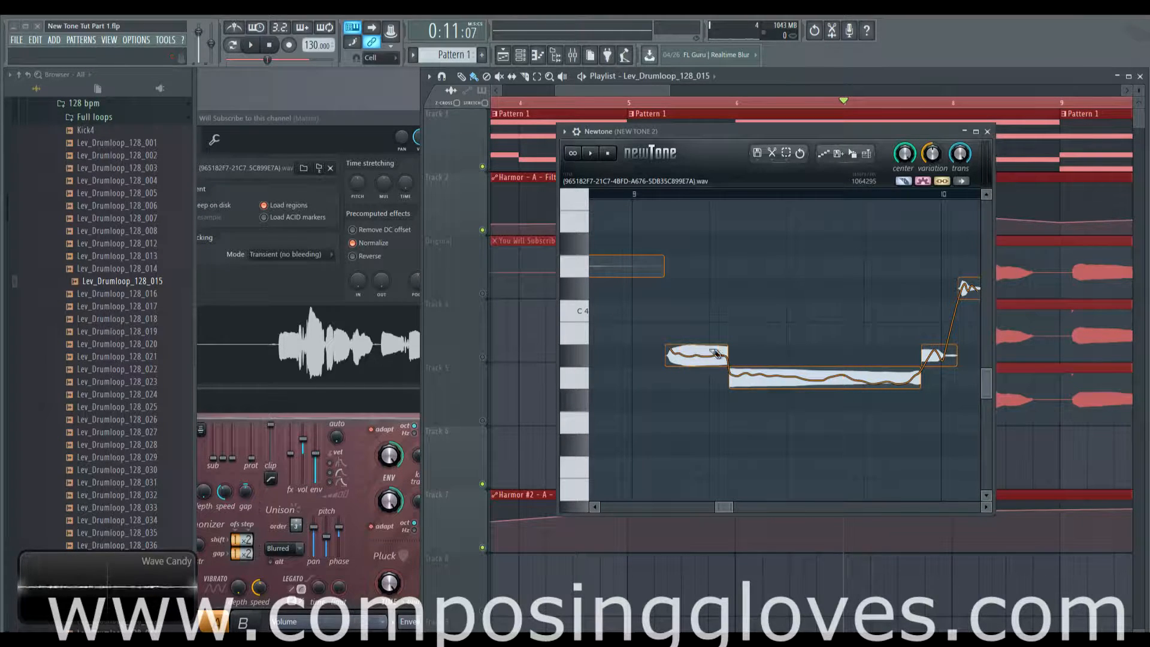
left_click(846, 380)
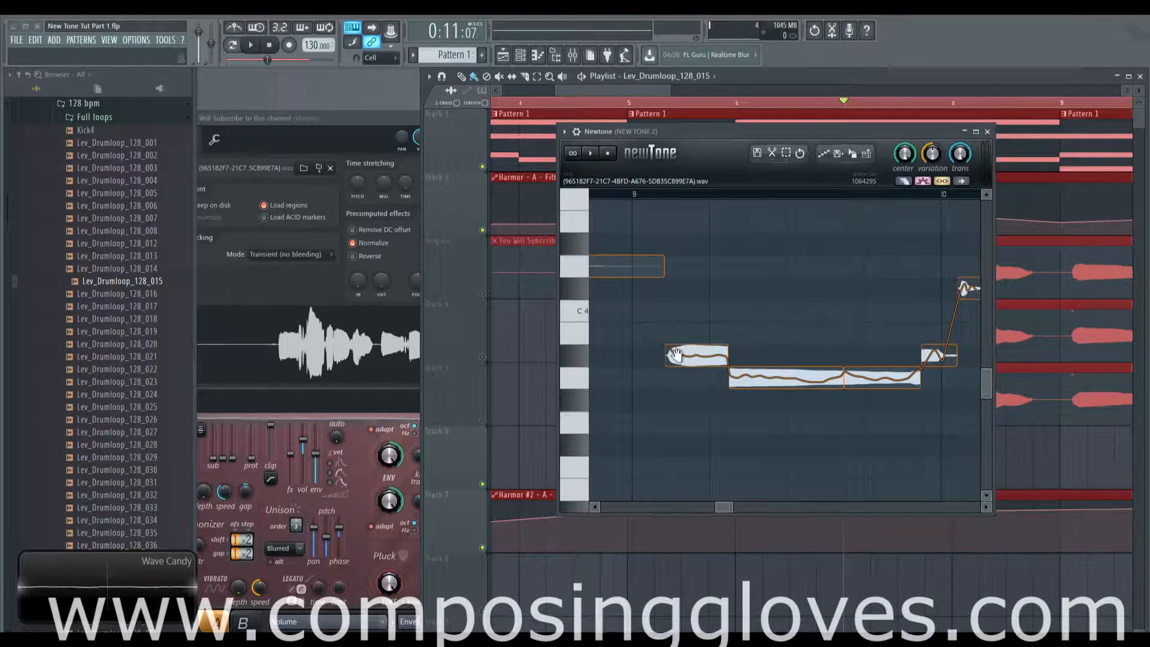
Step: Lower the first slice of the low note by one semitone to line up with the others, and toggle Snap to scale
mouse_move(697, 358)
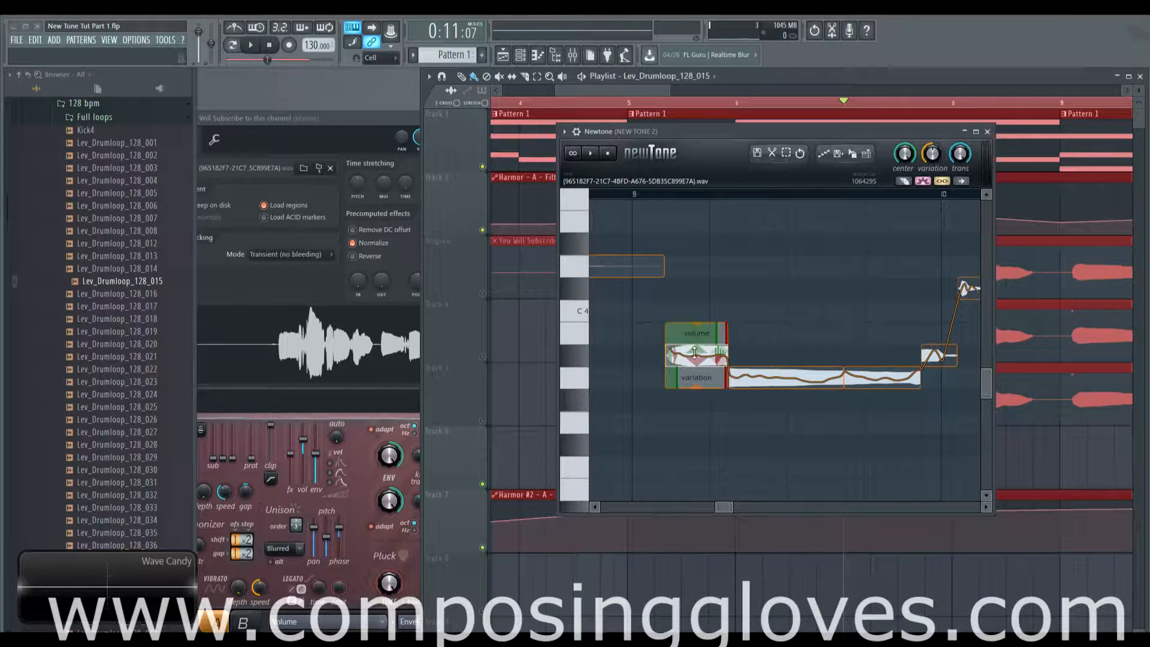
mouse_move(695, 352)
left_mouse_down()
mouse_move(701, 399)
mouse_move(704, 357)
mouse_move(696, 374)
left_mouse_up()
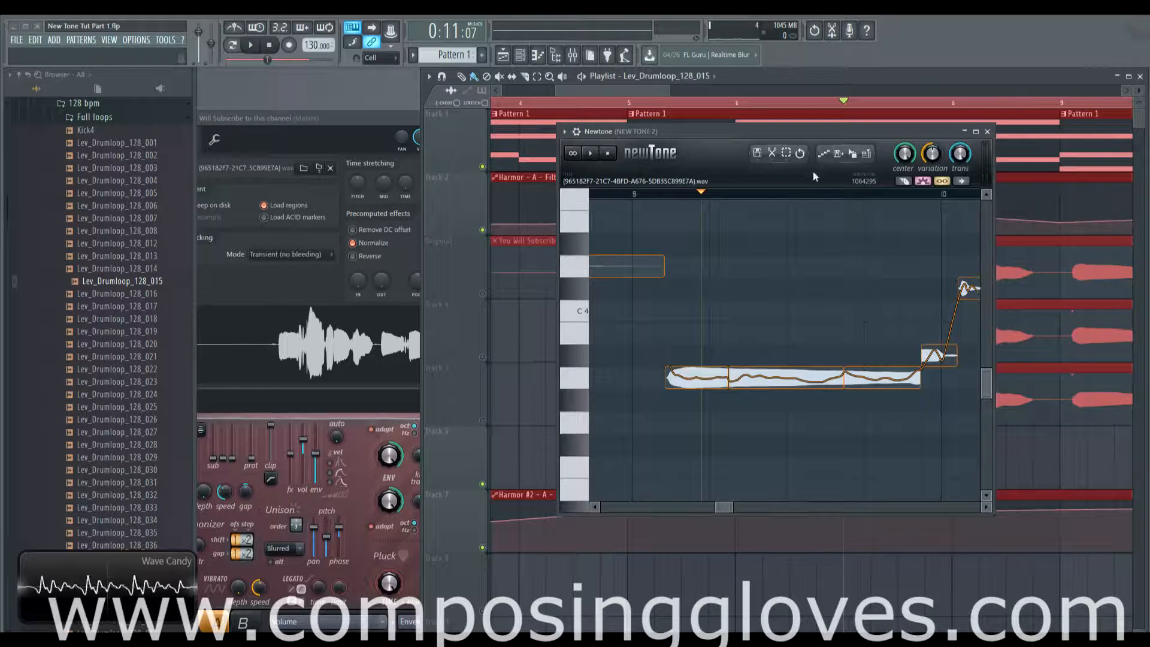
left_click(772, 153)
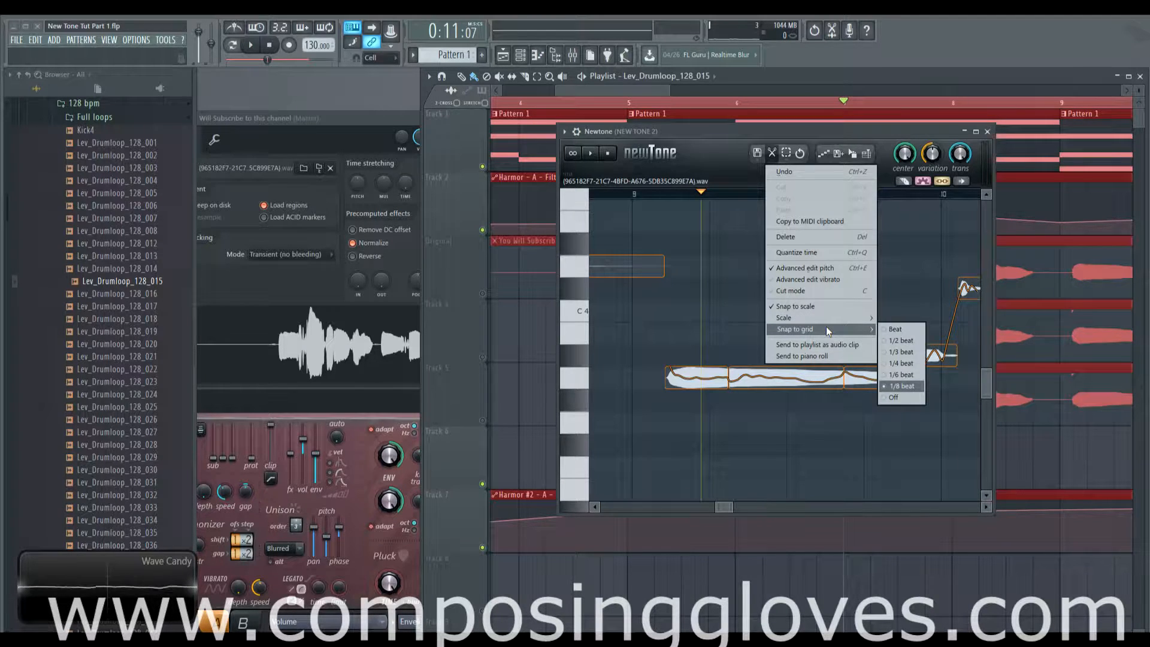
left_click(815, 307)
mouse_move(705, 377)
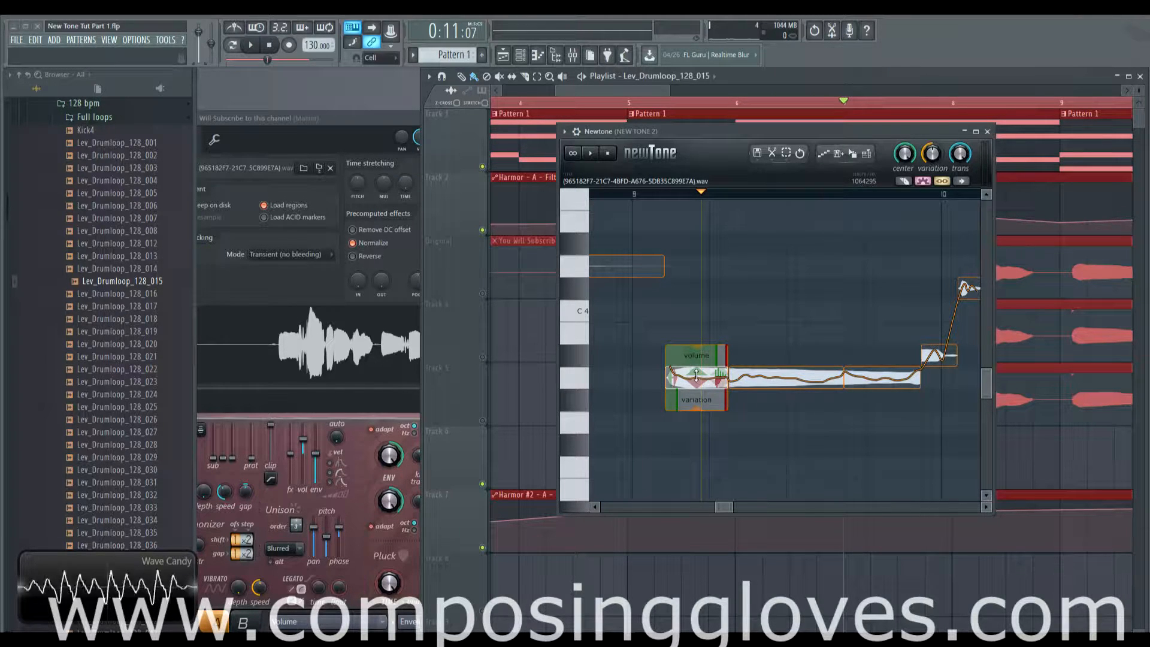
Step: Audition the vocal from bar 7 up to the start of the sliced low note between bars 9 and 10
left_click_drag(636, 353, 689, 361)
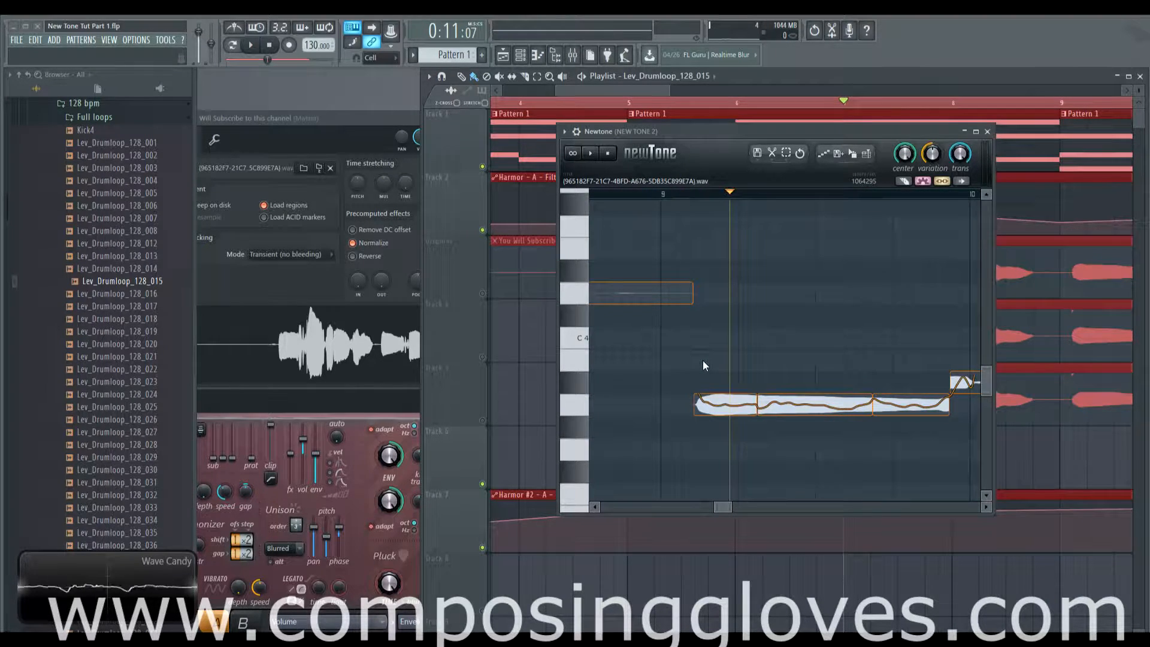
left_click_drag(695, 348, 945, 361)
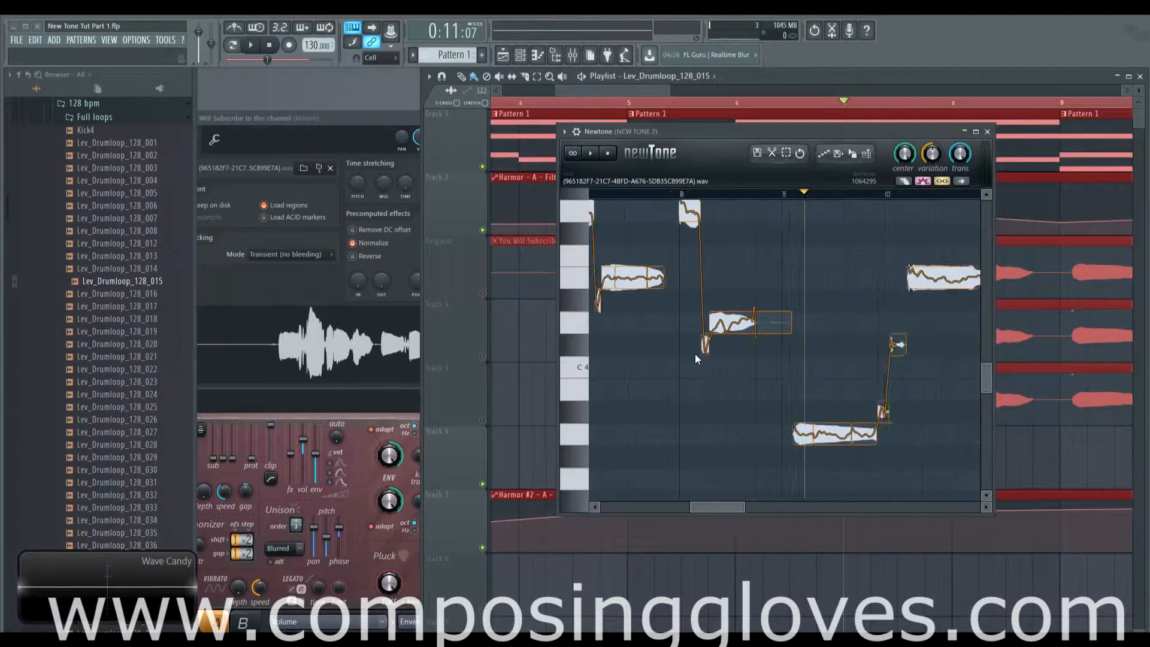
scroll(697, 353, "down", 3)
scroll(836, 349, "up", 5)
left_click_drag(735, 357, 715, 303)
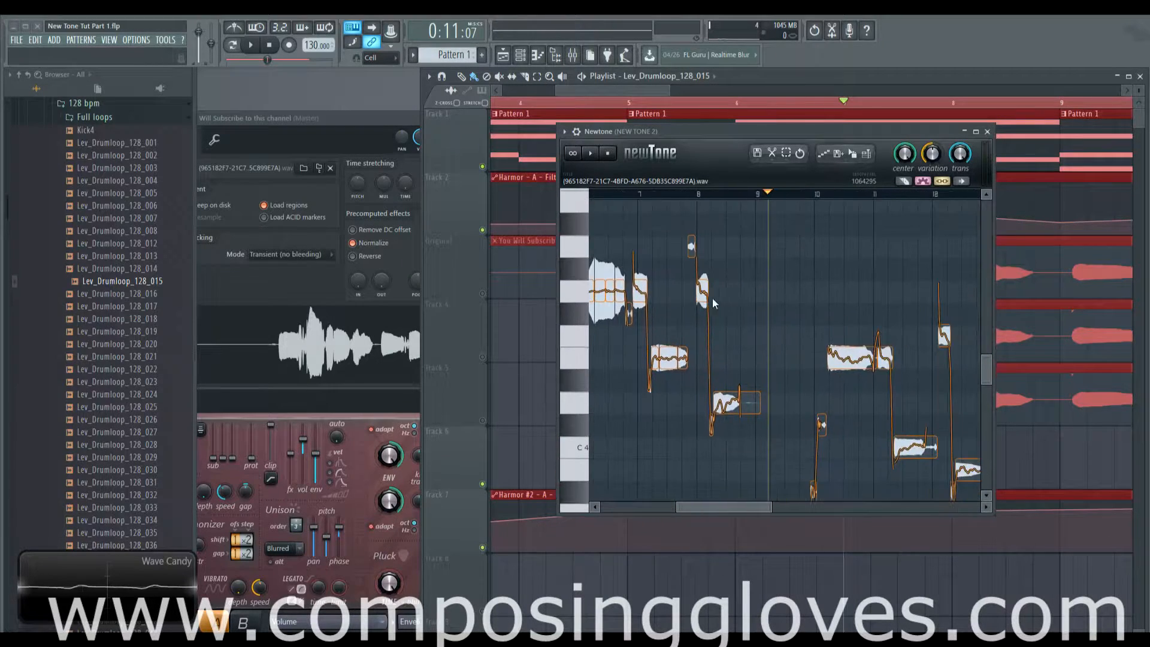
left_click_drag(832, 371, 738, 287)
left_click_drag(827, 344, 788, 324)
scroll(703, 362, "up", 2)
scroll(704, 364, "up", 2)
left_click_drag(709, 363, 873, 360)
scroll(781, 367, "up", 3)
key("space")
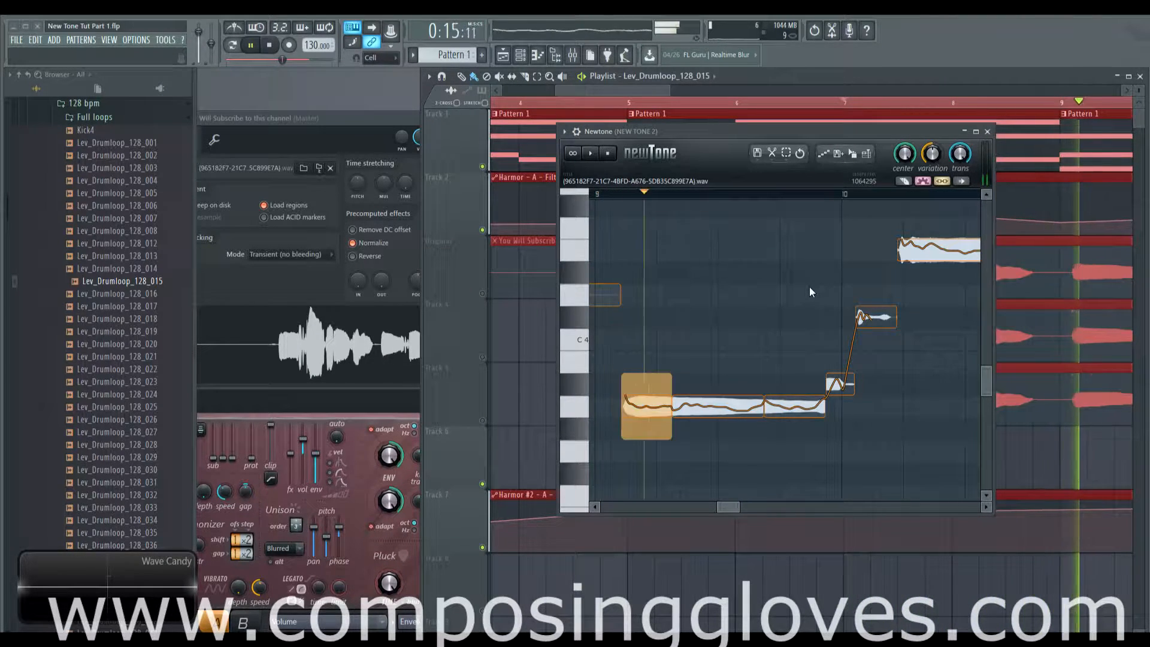
key("space")
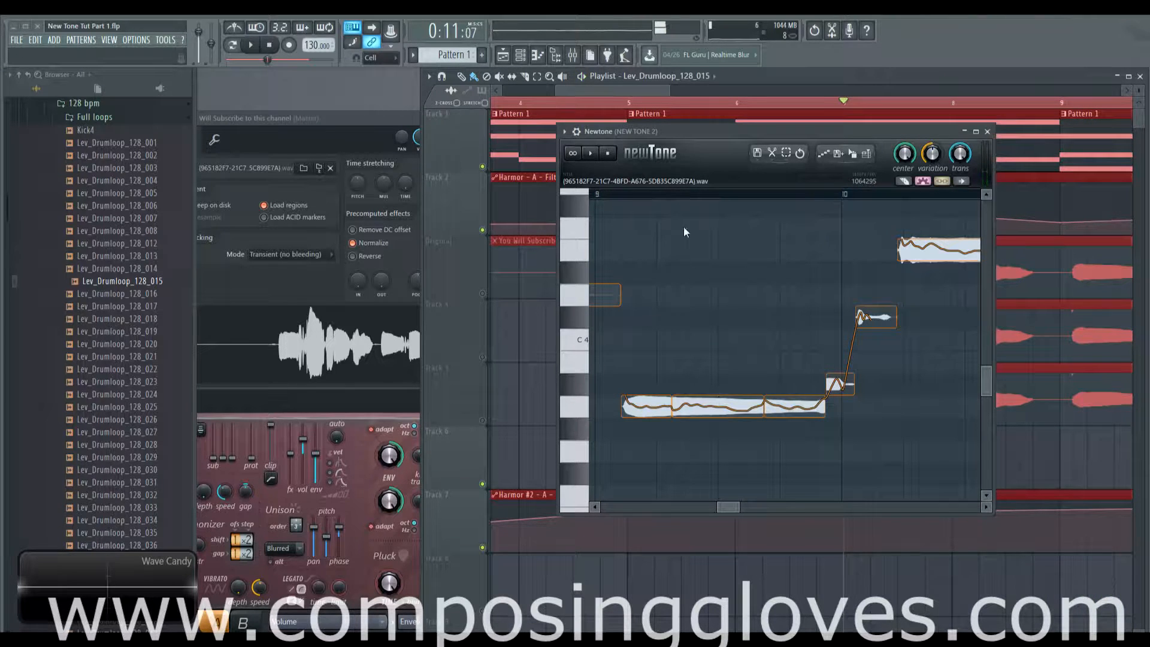
Step: Lengthen the variation fade-out on the low note's middle slice and set its variation to about 50%
left_click(724, 192)
scroll(731, 400, "up", 2)
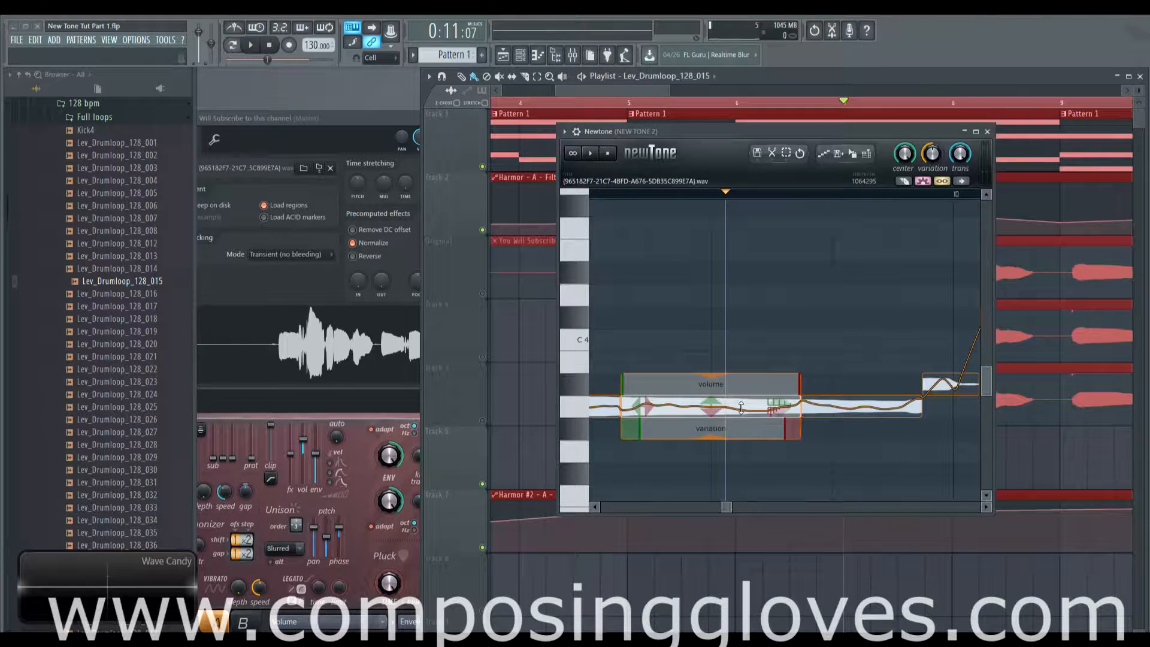
left_click_drag(773, 428, 718, 400)
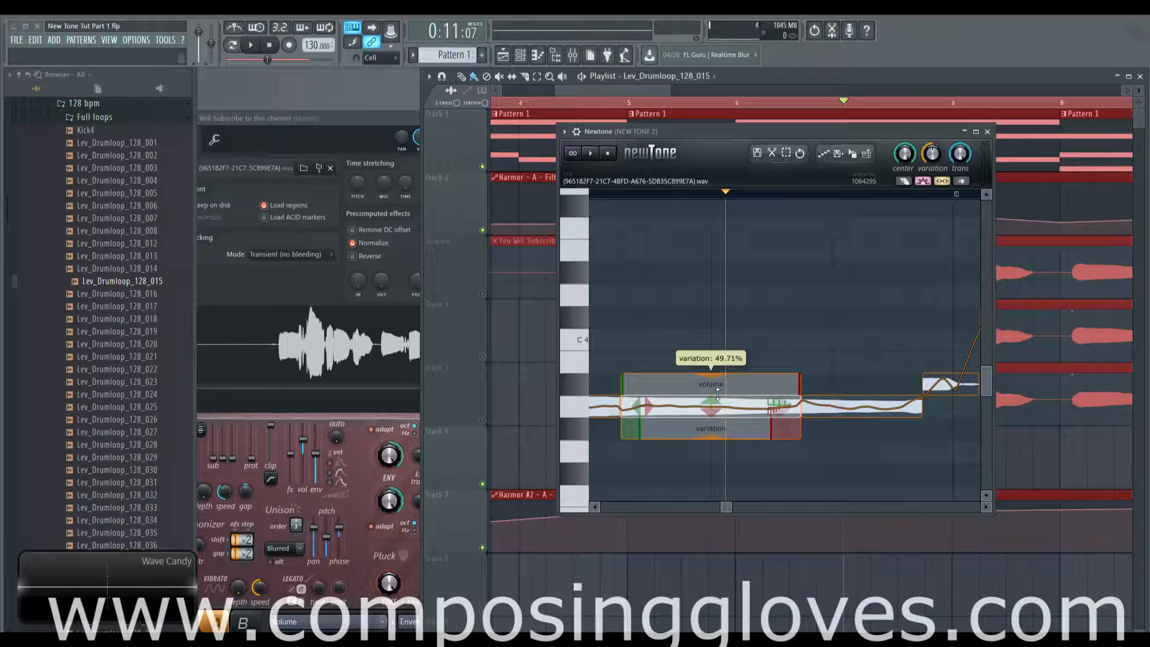
Step: Reduce the pitch variation of the low note's last slice and adjust its variation fade-in and fade-out
mouse_move(817, 422)
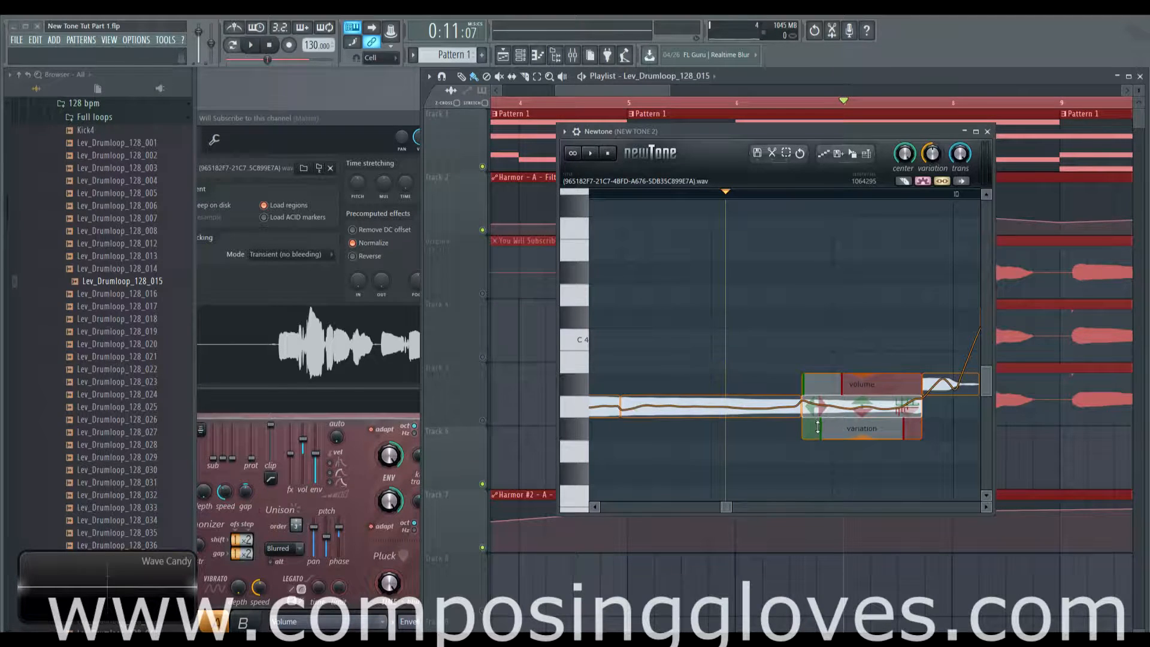
left_click_drag(862, 439, 855, 325)
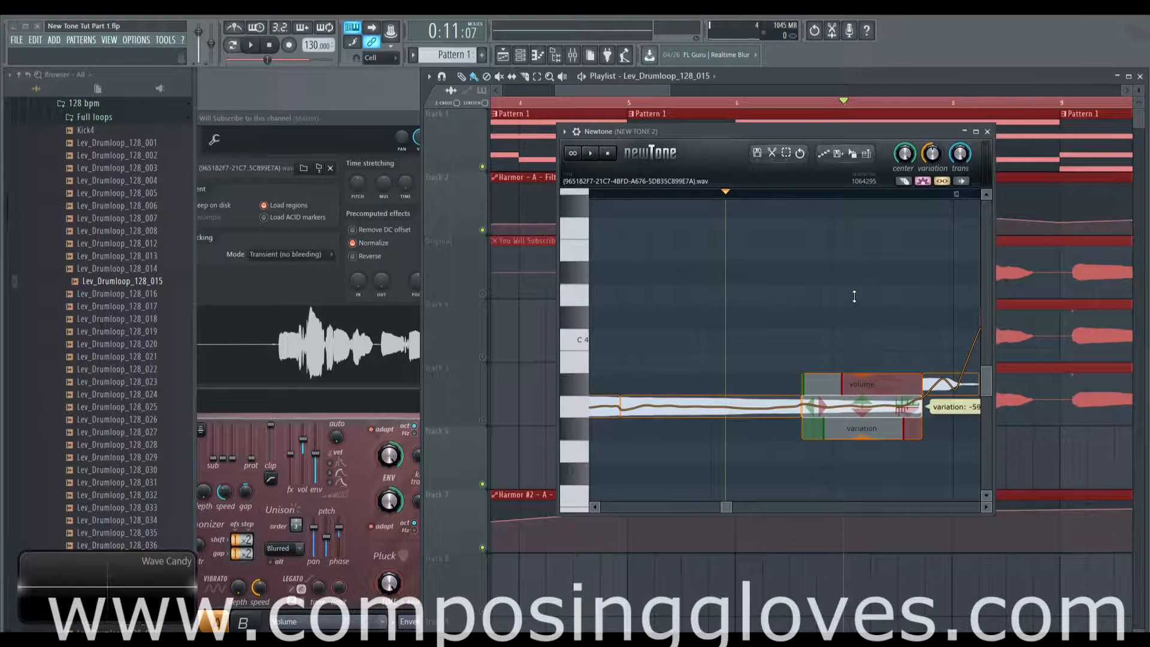
left_click_drag(849, 278, 855, 247)
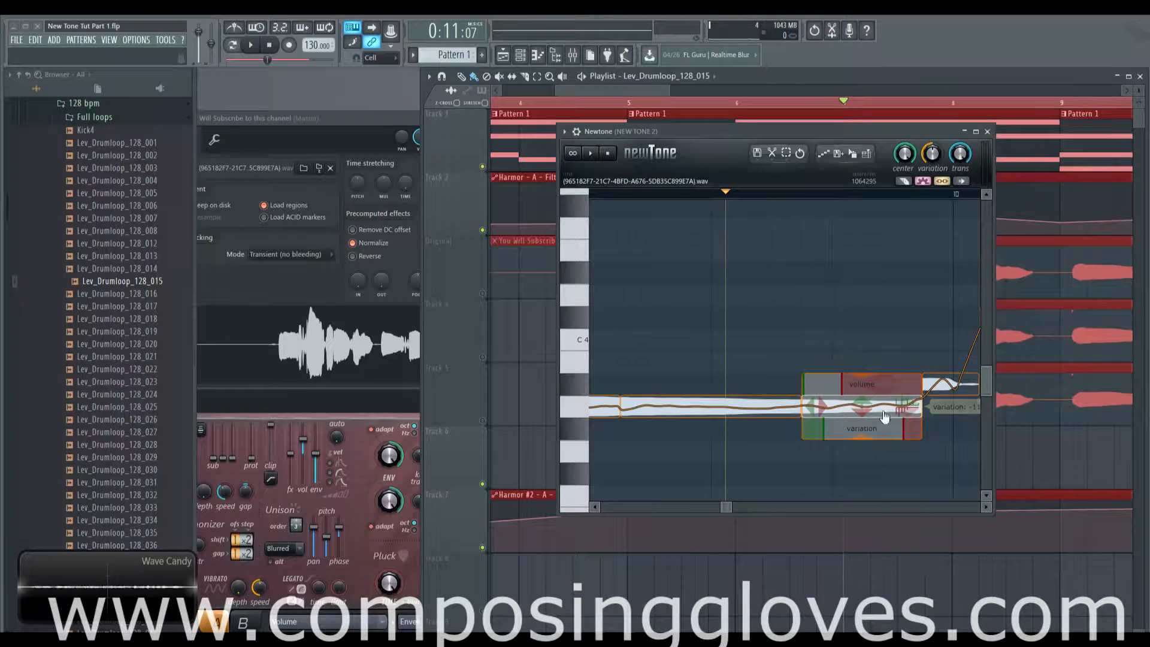
mouse_move(903, 428)
left_mouse_down()
mouse_move(886, 428)
mouse_move(910, 428)
left_mouse_up()
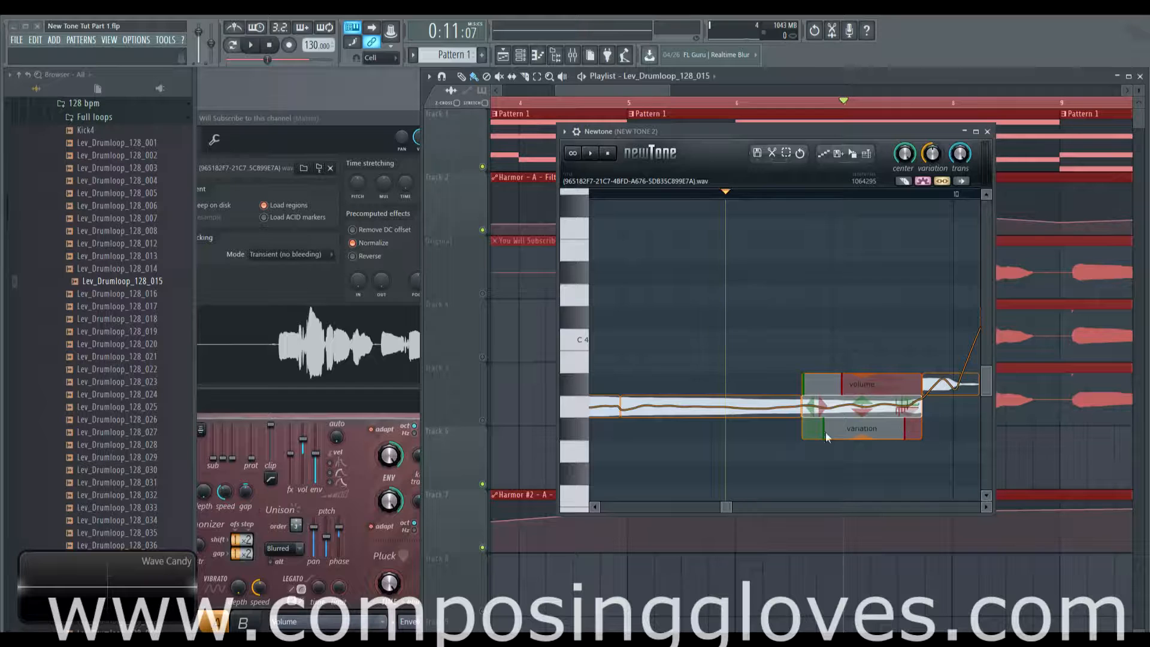
Step: Move the playlist start position shortly before bar 8 and audition through the low note into the high note after bar 10
scroll(697, 375, "down", 2)
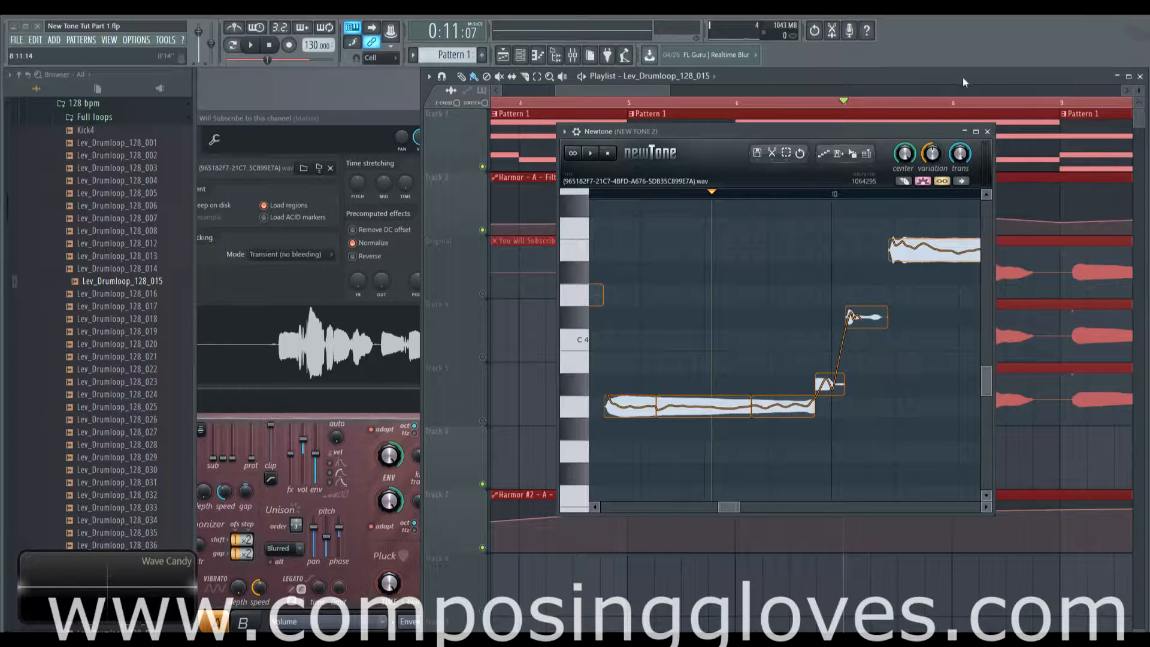
left_click(948, 110)
key("space")
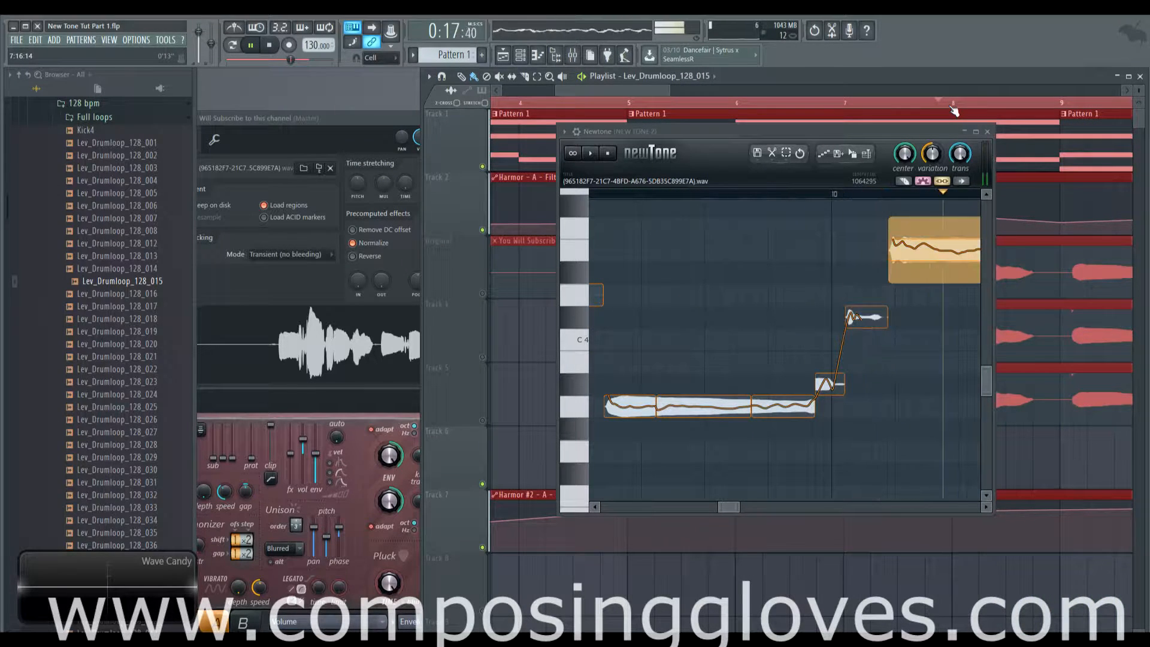
key("space")
Step: Readjust the middle slice's pitch variation and set the last slice's variation to about -134%
left_click(709, 408)
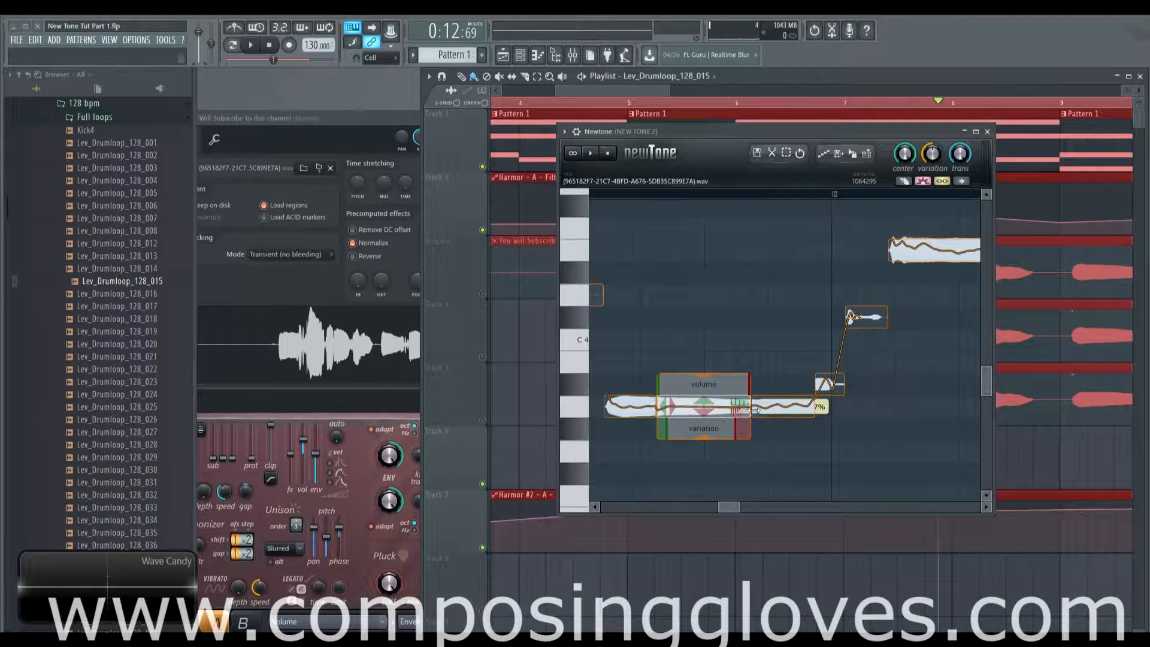
left_click_drag(704, 438, 706, 444)
mouse_move(786, 436)
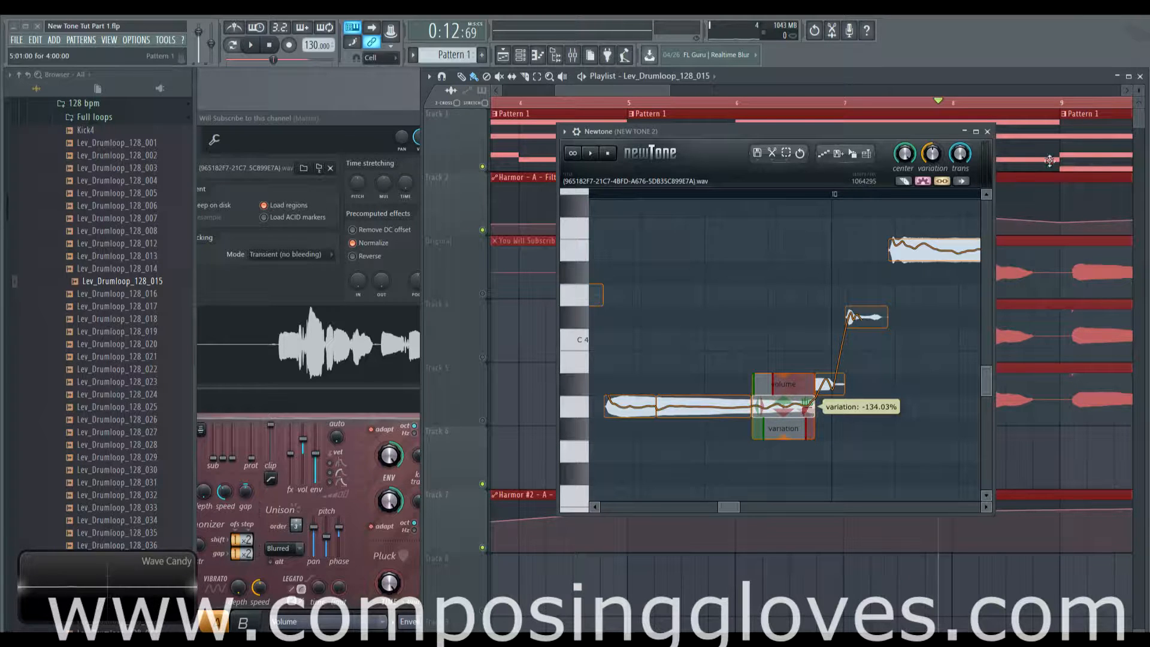
Step: Move the playlist start position to bar 9 and audition the low note and the long high note following bar 10
key("space")
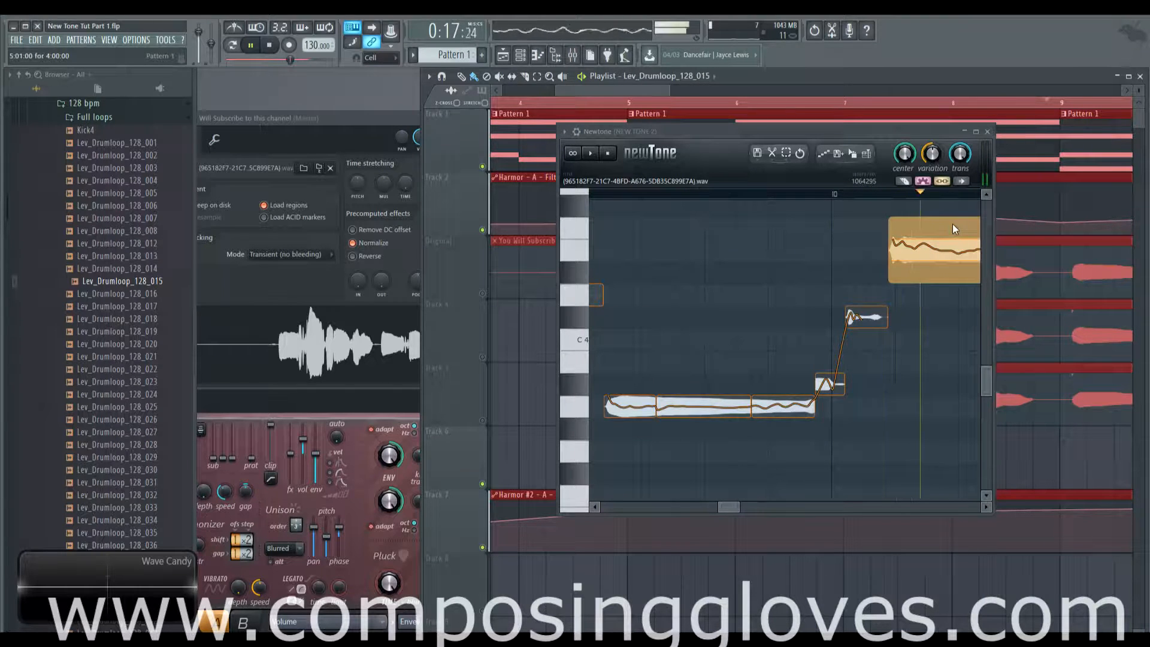
key("space")
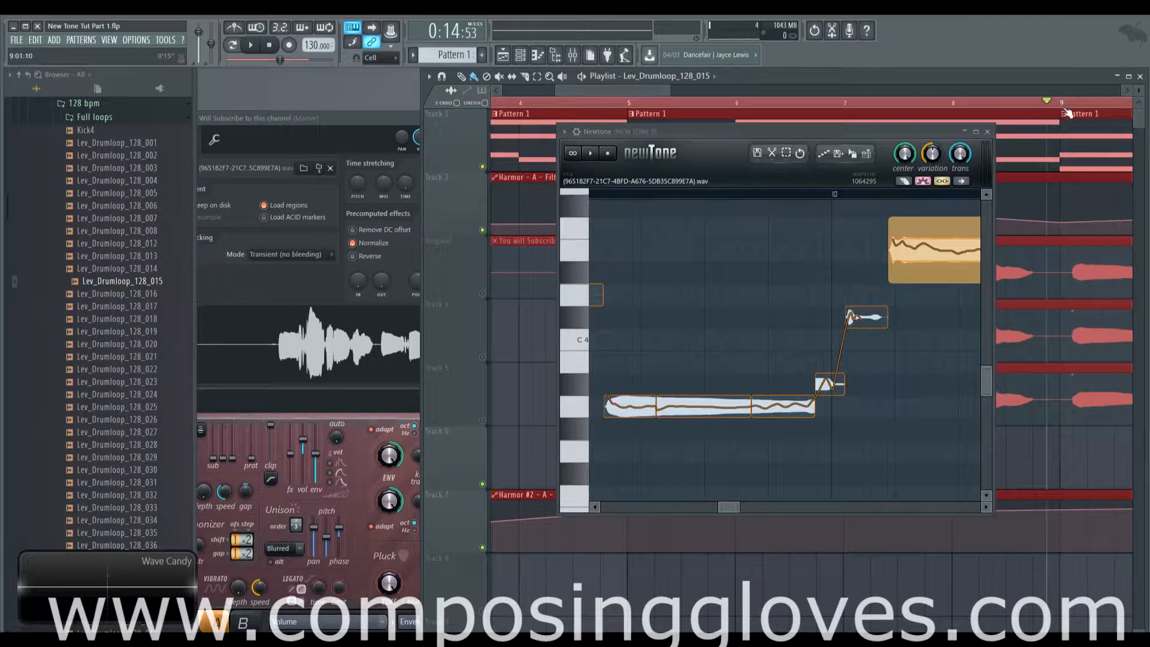
key("space")
left_click_drag(739, 507, 778, 507)
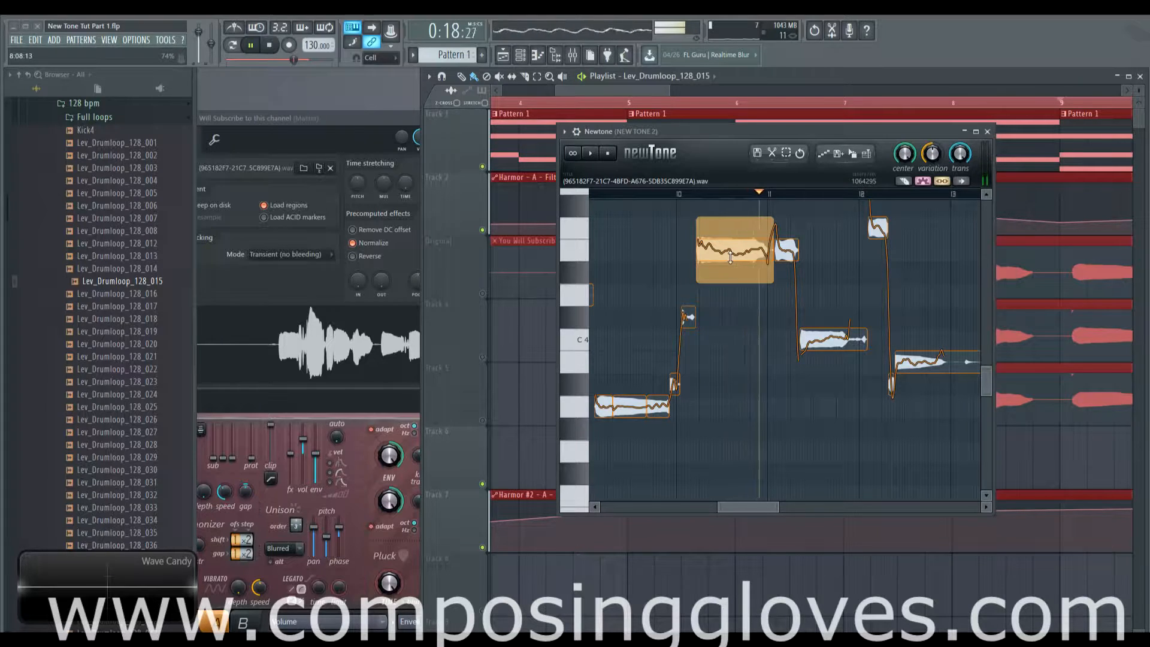
key("space")
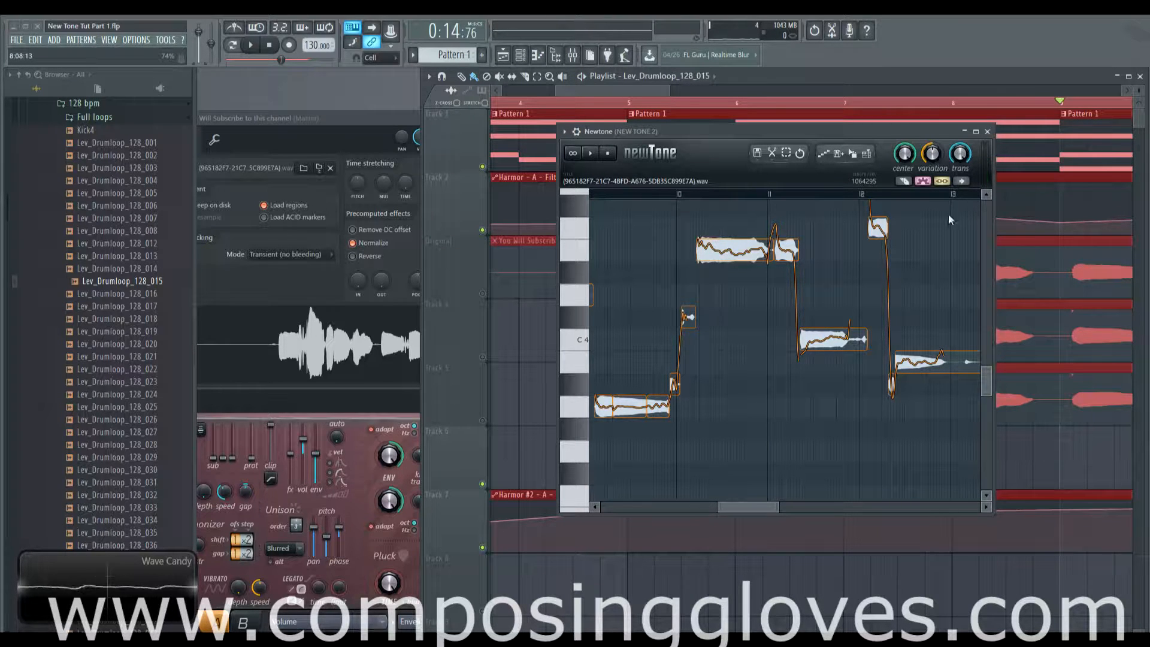
Step: Replay the phrase from bar 9 and examine the end of the long high note around bar 11
left_click_drag(1096, 570, 763, 535)
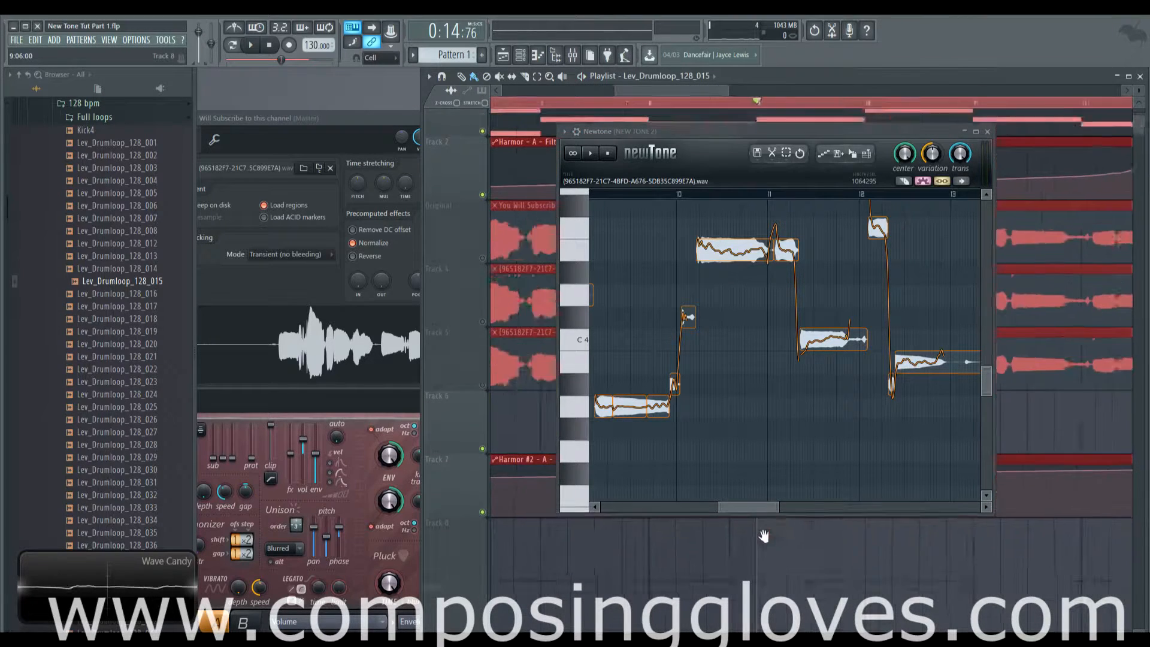
key("space")
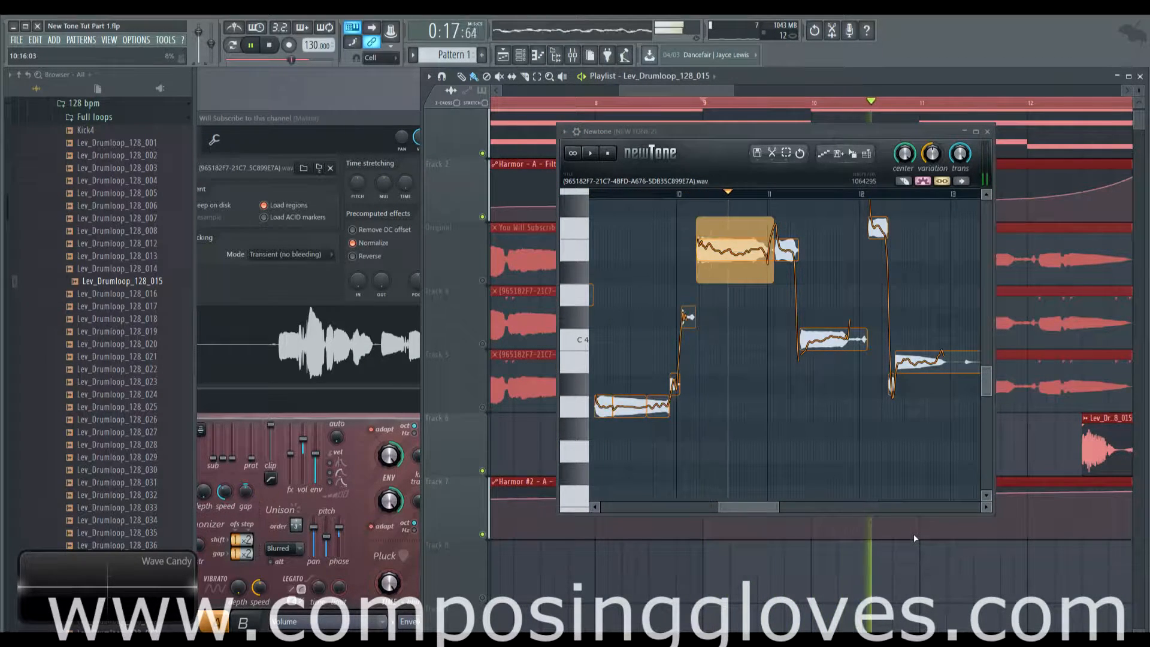
key("space")
scroll(749, 307, "up", 5)
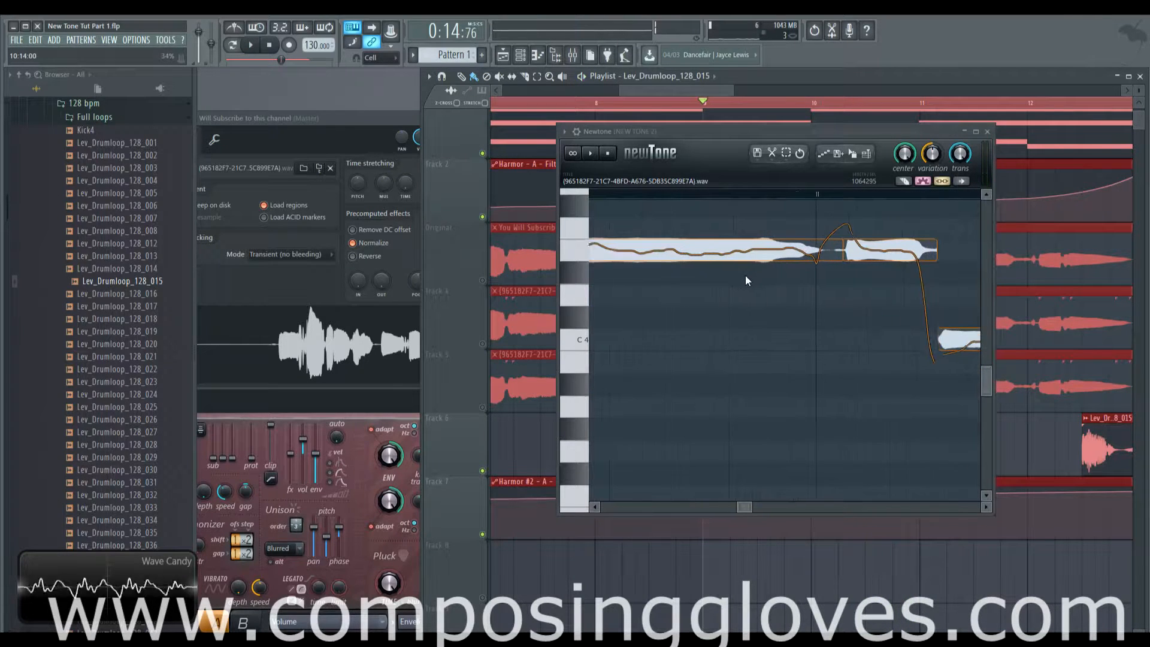
Step: Lengthen the variation fade-in of the long high note before bar 11 and set its pitch variation to about 79%
scroll(746, 277, "up", 2)
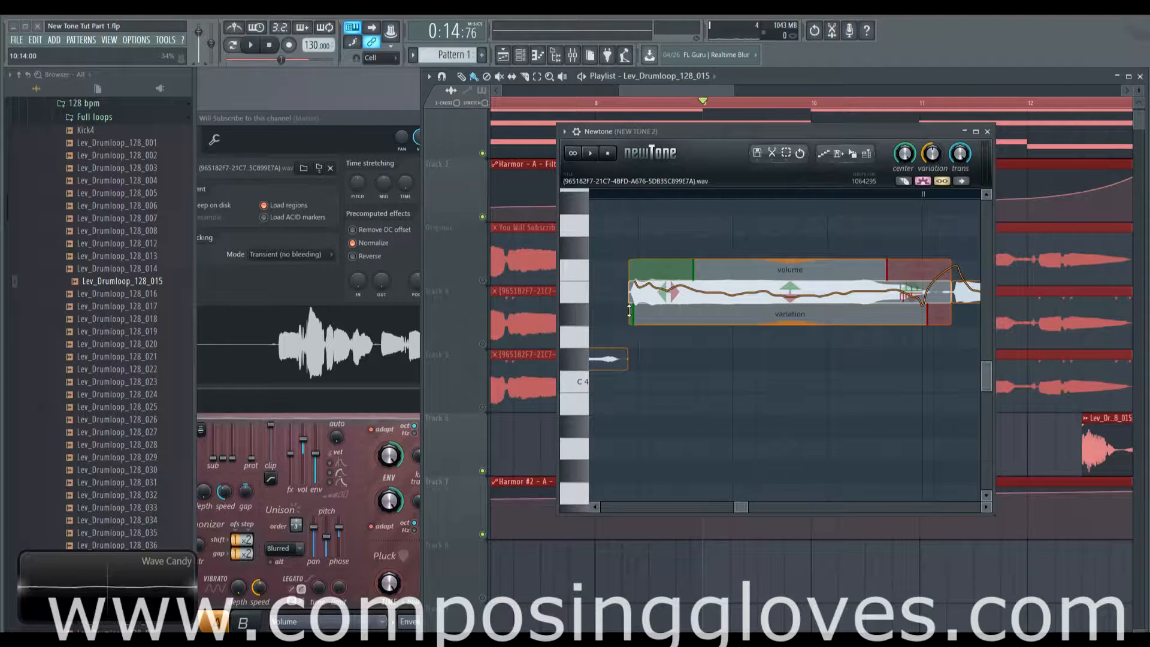
mouse_move(632, 313)
left_mouse_down()
mouse_move(667, 313)
mouse_move(644, 313)
left_mouse_up()
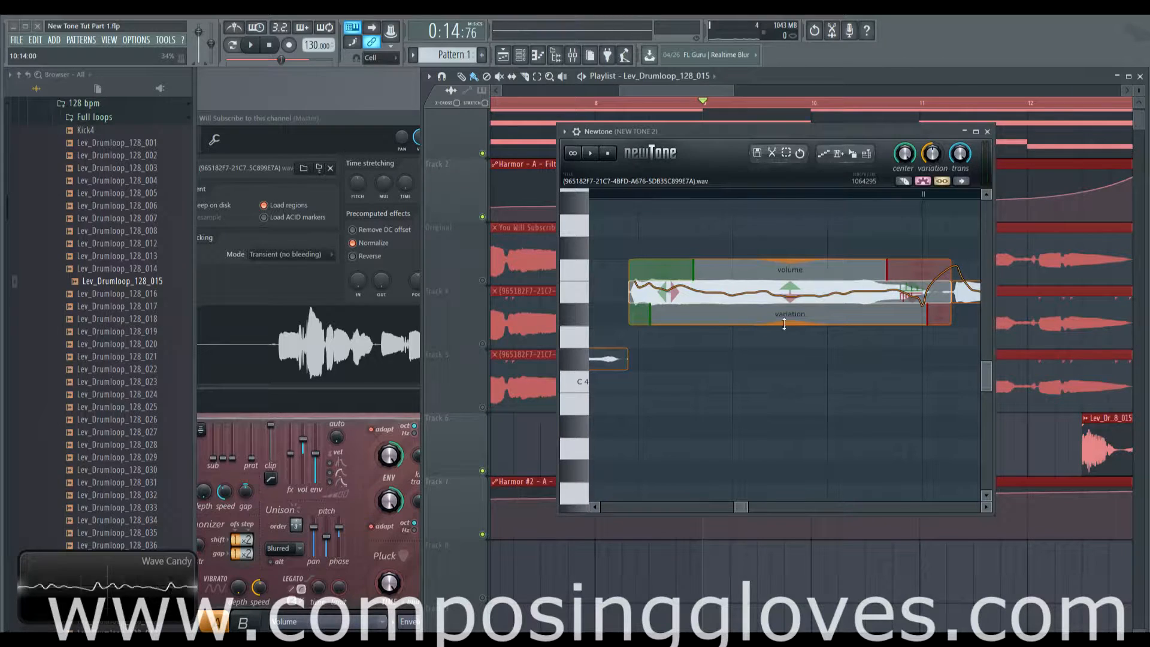
left_click_drag(784, 323, 789, 307)
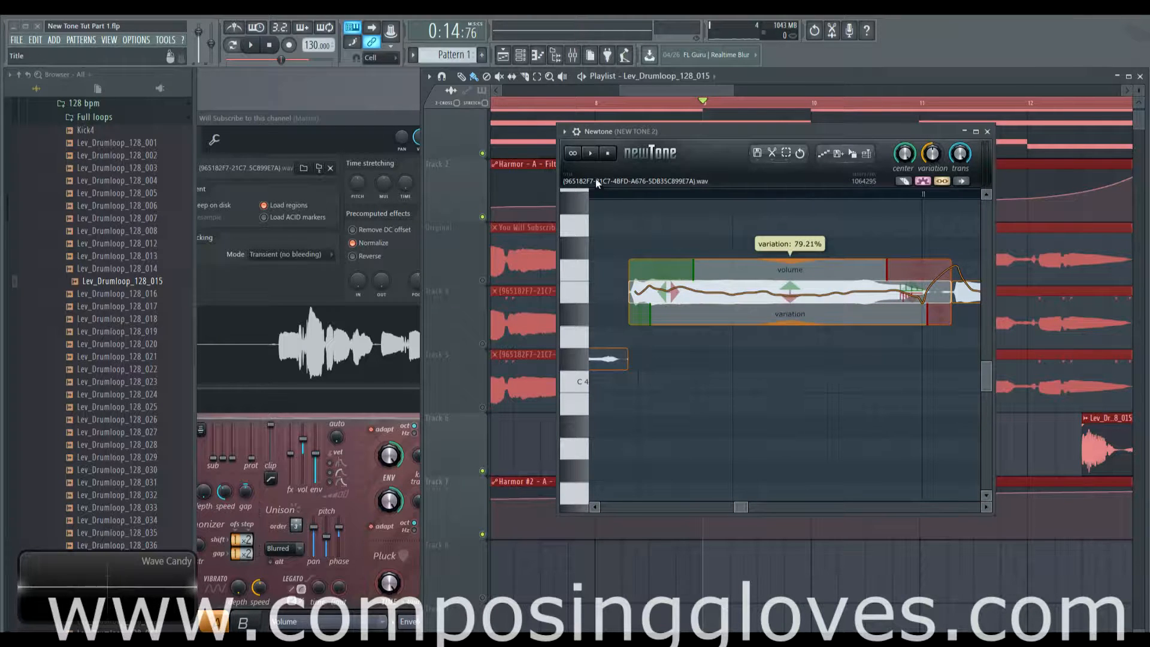
Step: Place the Newtone position just before the long high note and audition the phrase from bar 9
left_click(602, 194)
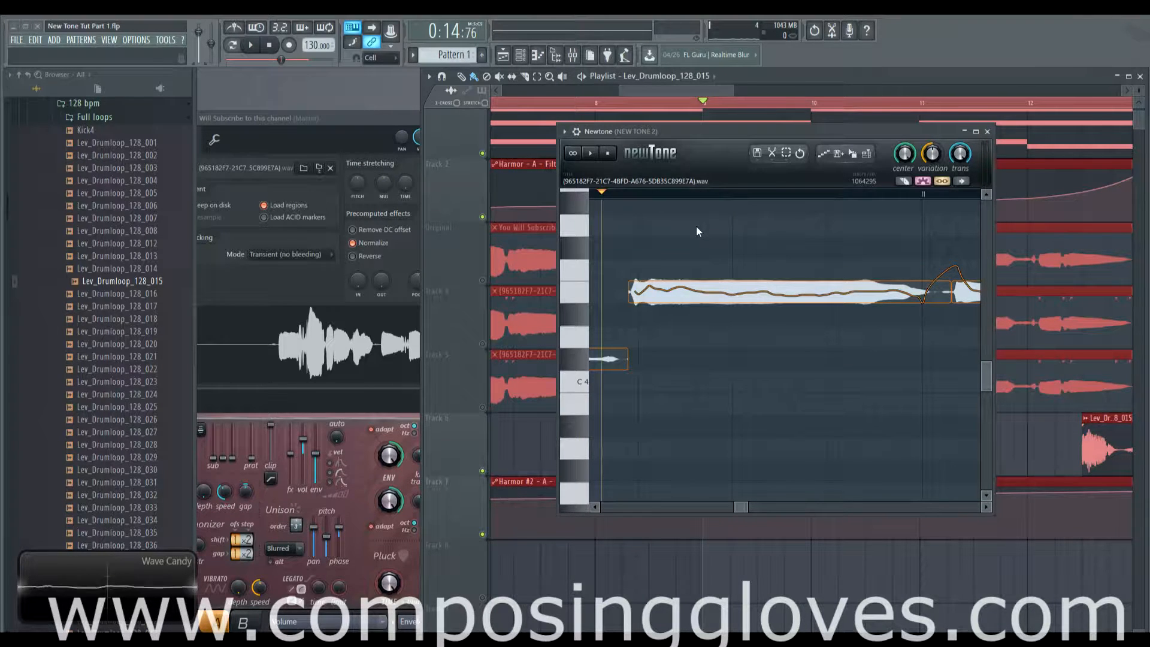
mouse_move(888, 296)
key("space")
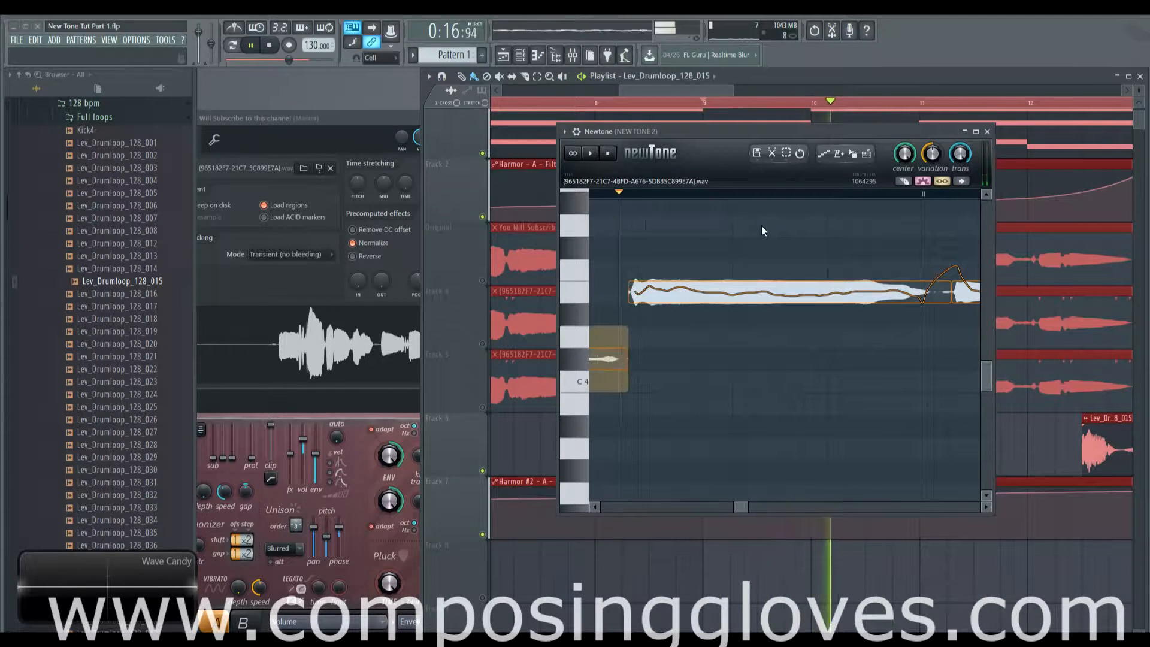
key("space")
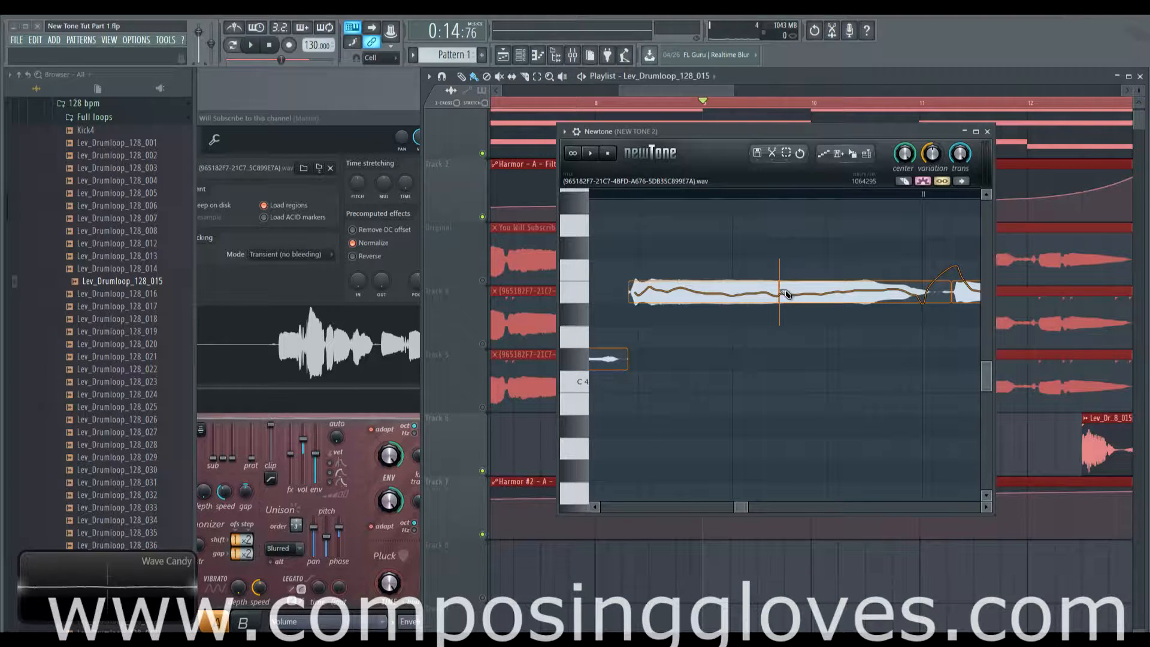
Step: Slice the long high note before bar 11 into five segments and audition the phrase from bar 10
left_click(850, 297)
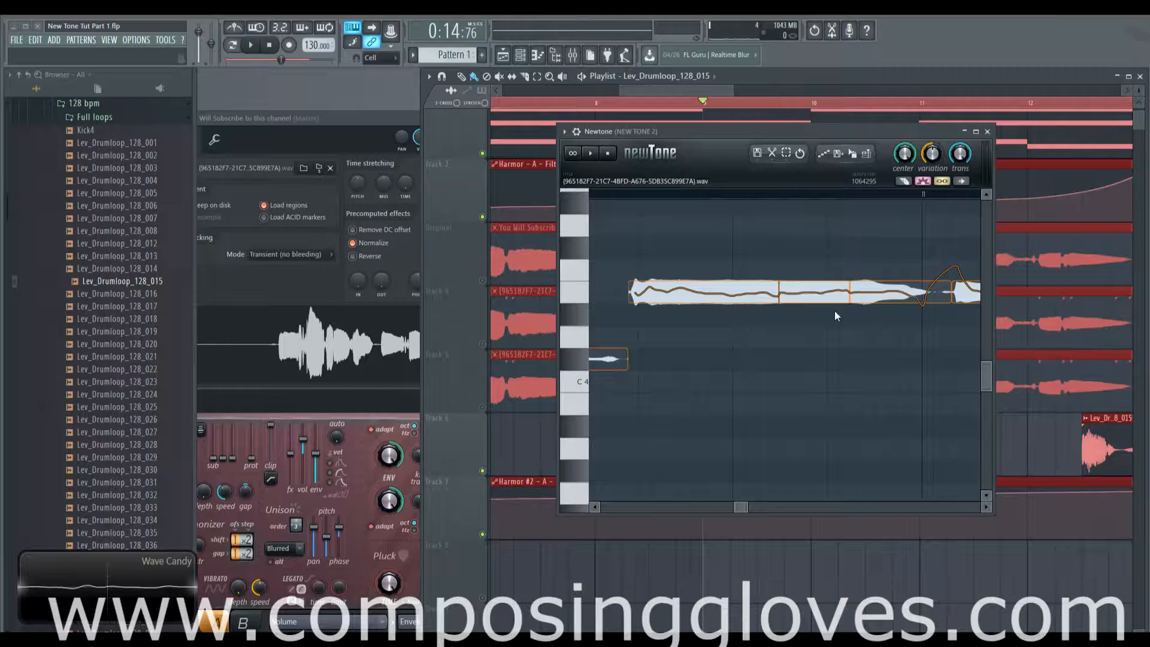
left_click(709, 297)
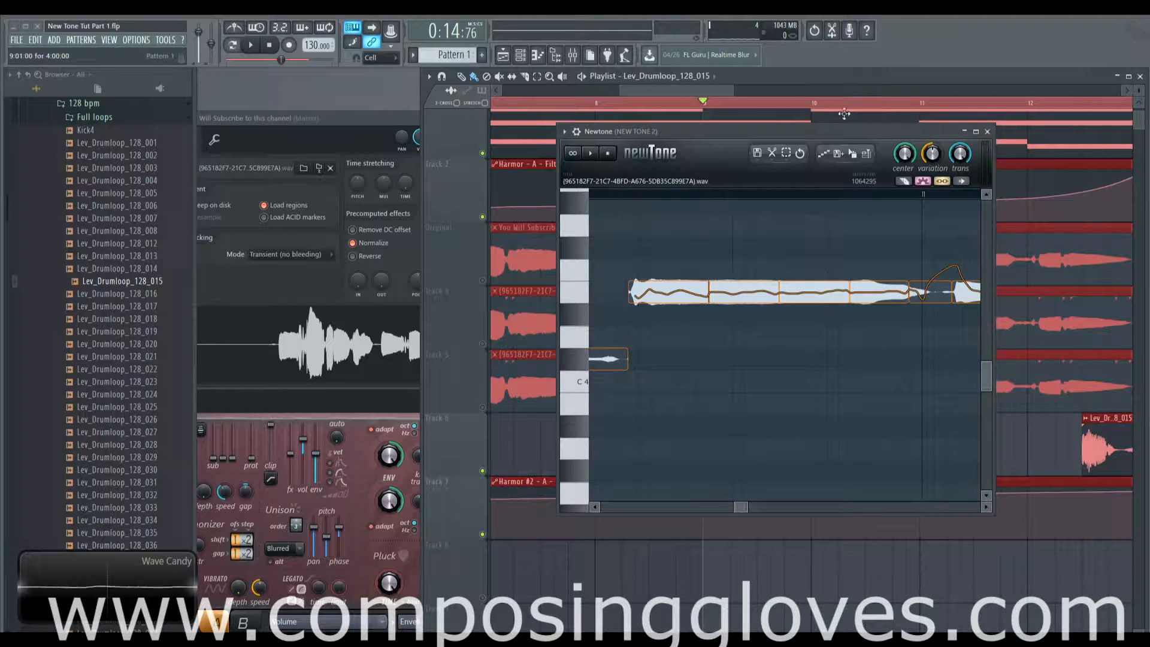
left_click(814, 105)
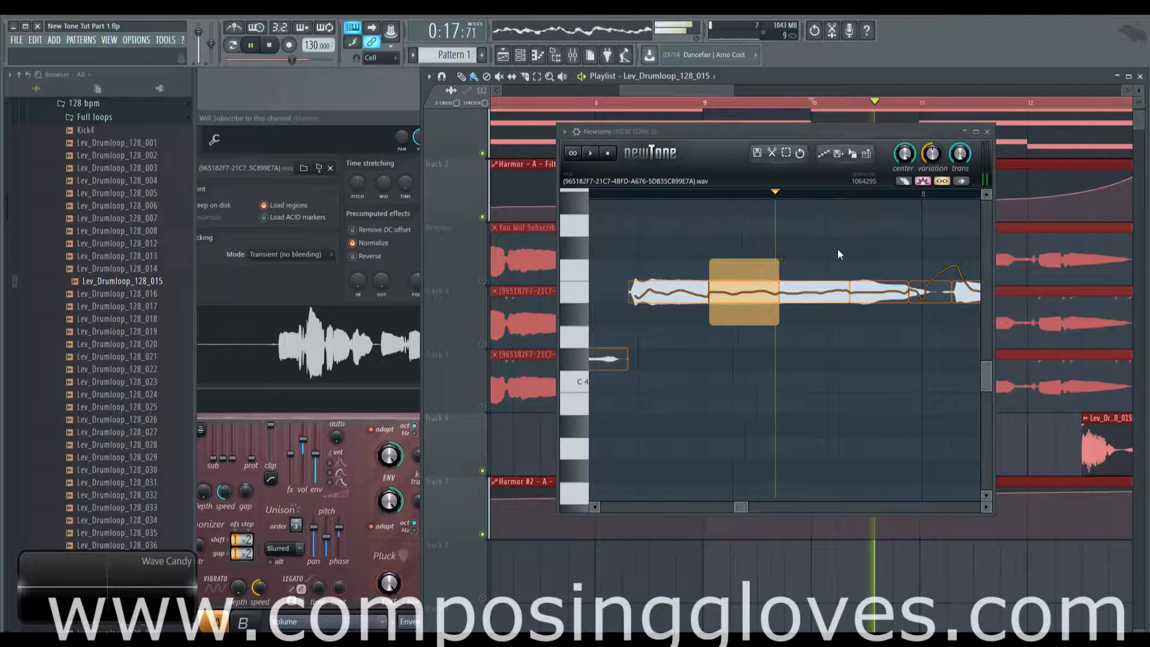
key("space")
mouse_move(701, 297)
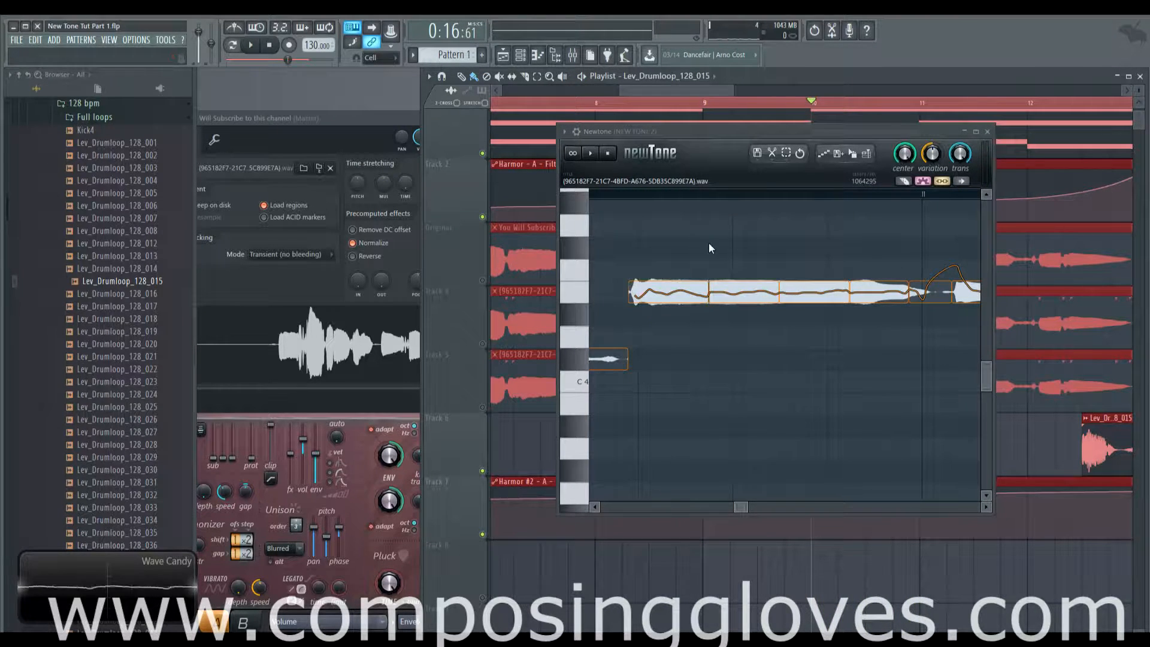
key("space")
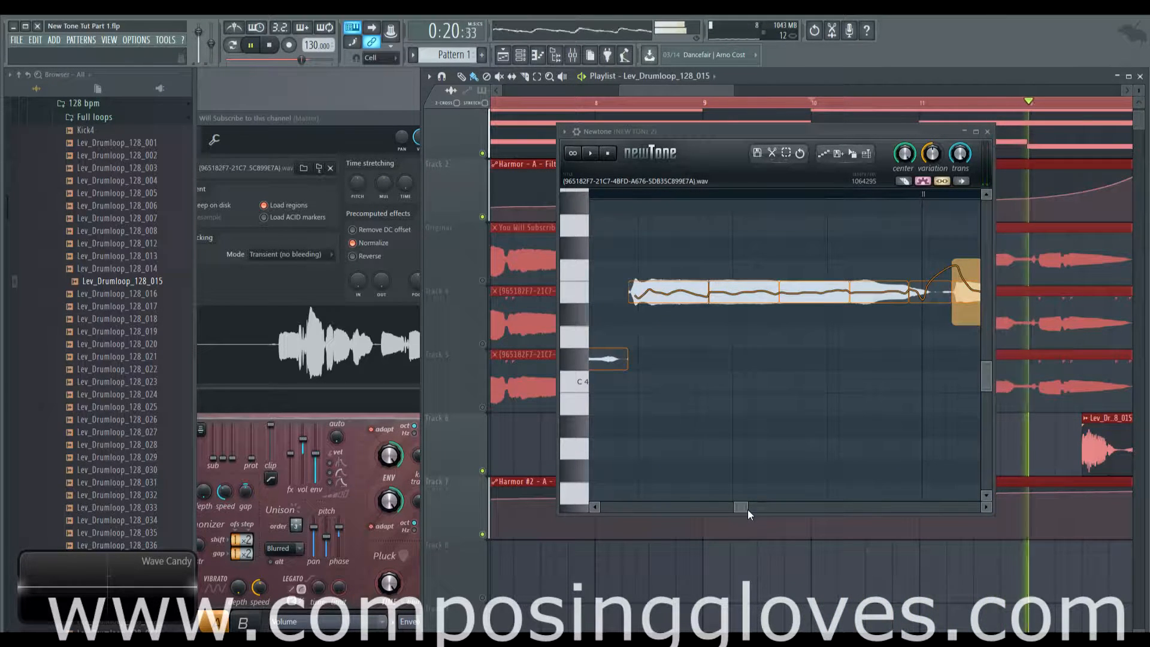
key("space")
Step: Bring the notes around bar 12 into view in Newtone and audition the phrase from bar 10
left_click_drag(742, 507, 756, 508)
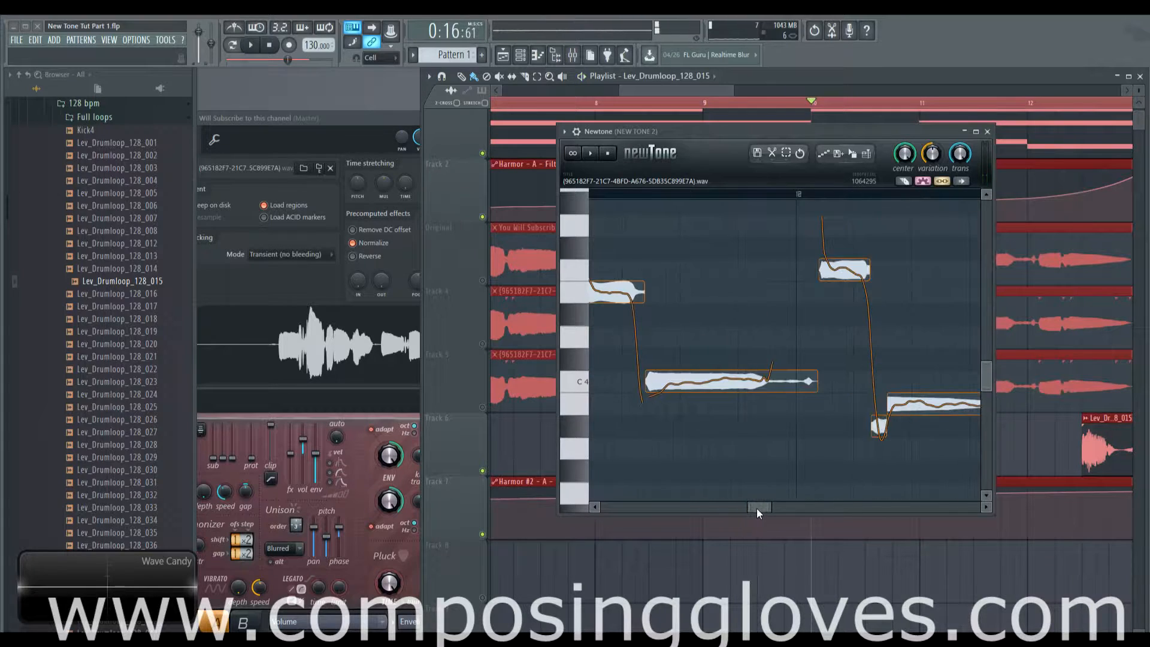
right_click(1105, 444)
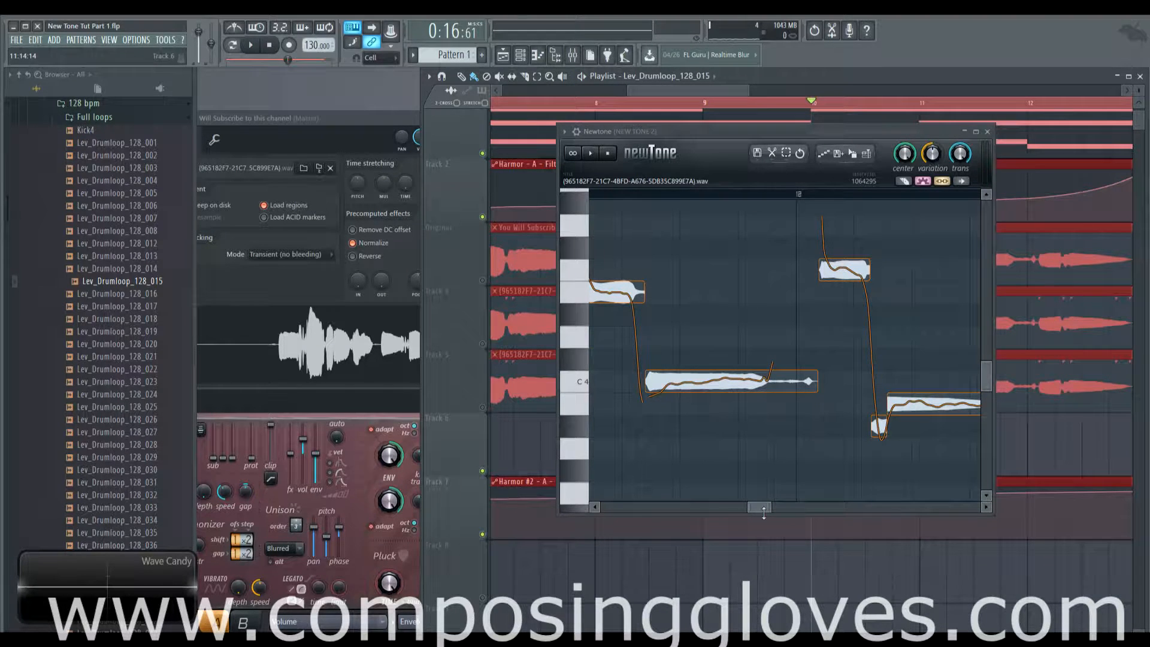
left_click(623, 197)
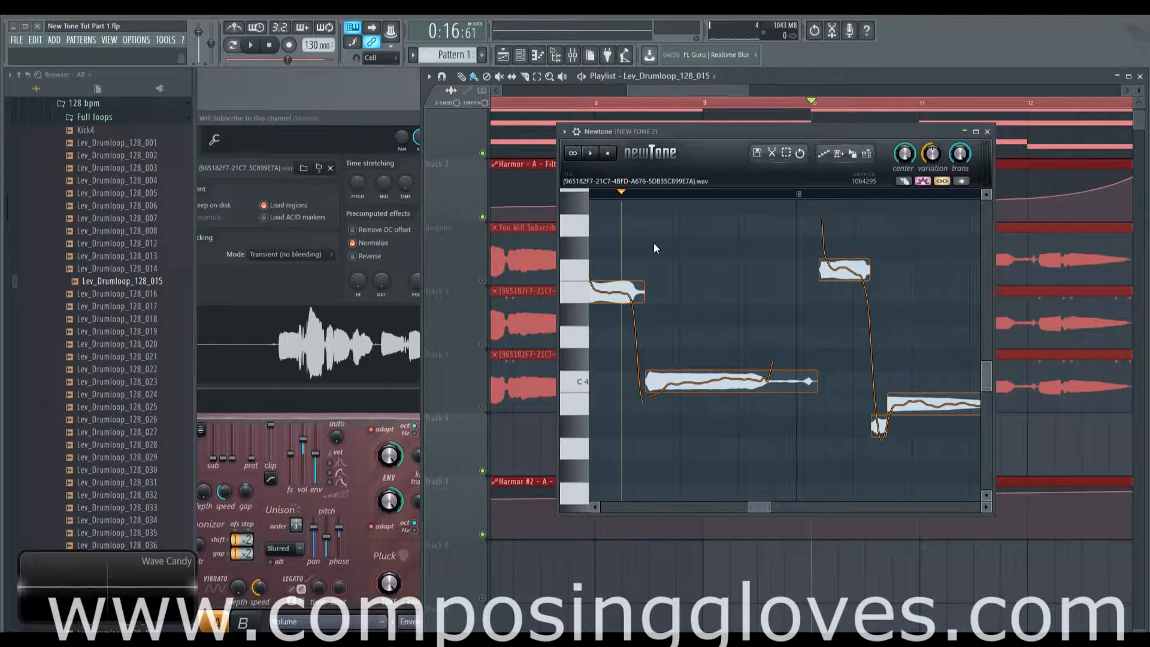
key("space")
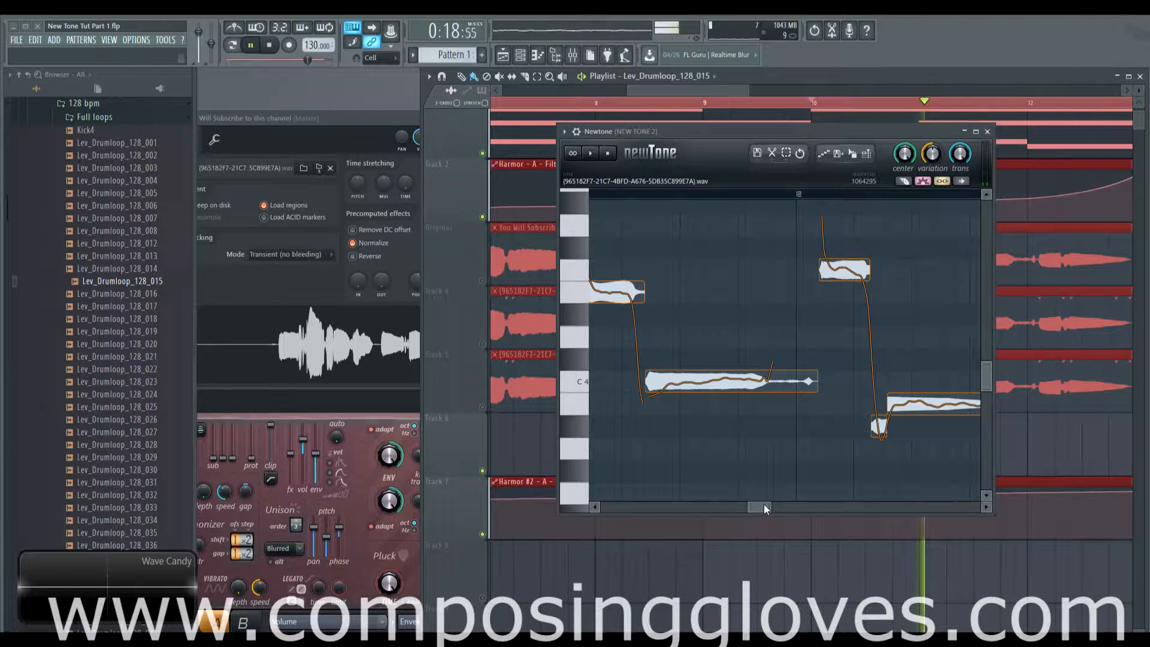
key("space")
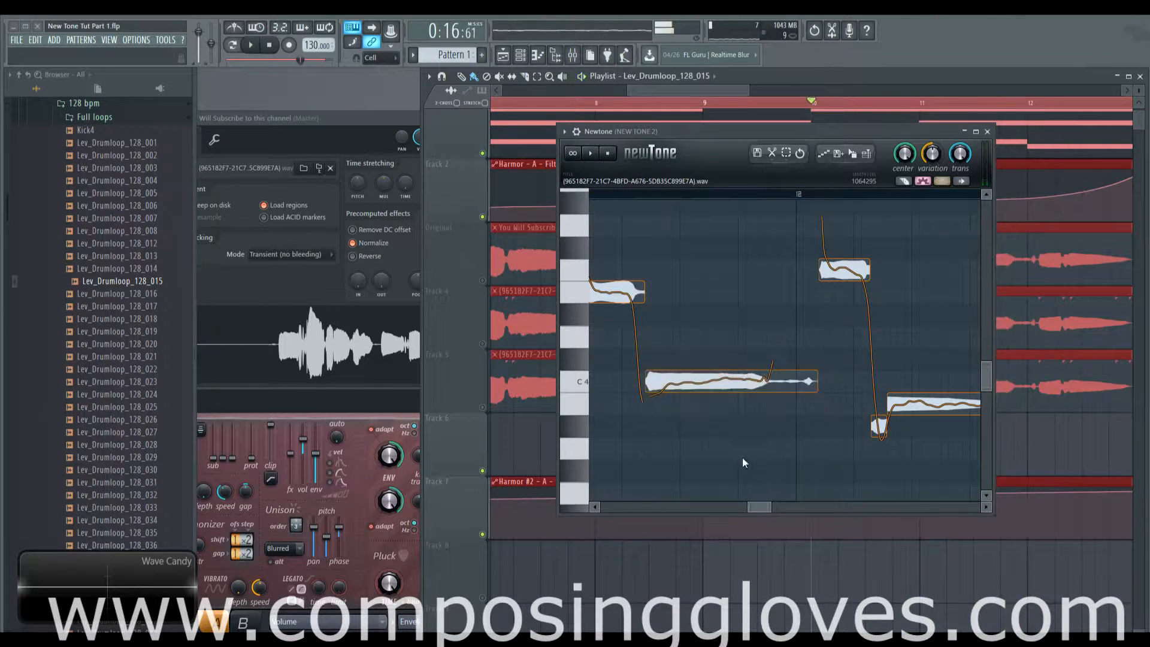
Step: Slice the long C4 note before bar 12 in two near its middle
double_click(733, 374)
scroll(731, 376, "up", 3)
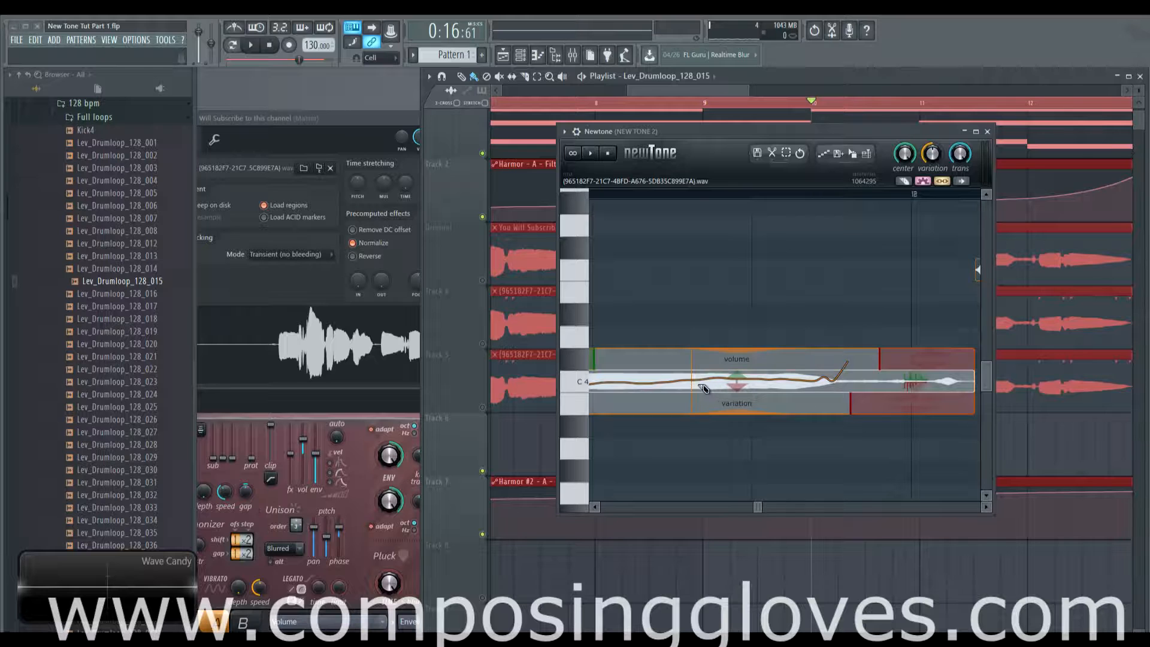
left_click(703, 387)
left_click_drag(663, 251, 715, 258)
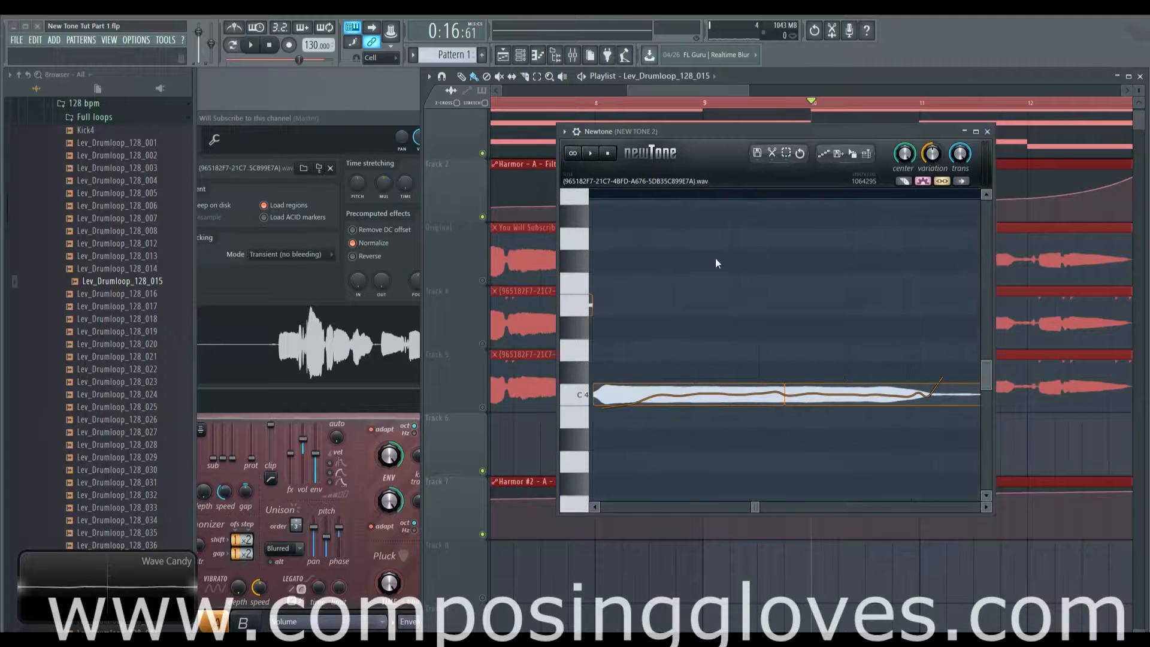
Step: Move the playlist start position to bar 12 and briefly audition the vocal from there
left_click(1032, 103)
key("space")
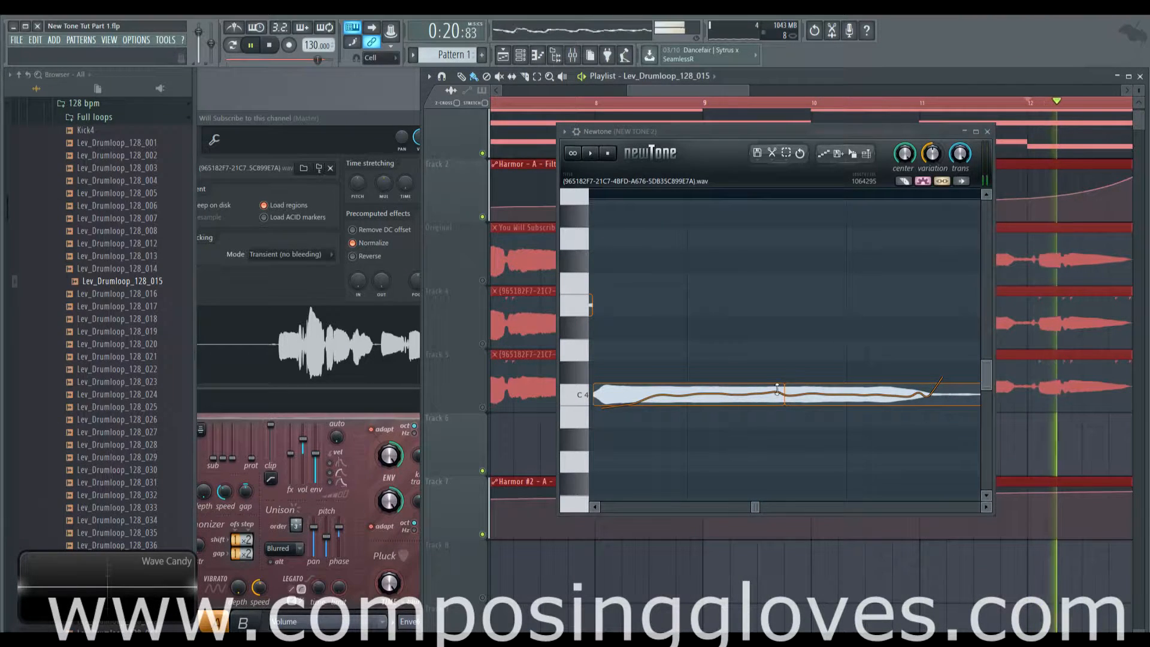
mouse_move(755, 506)
left_mouse_down()
mouse_move(781, 506)
mouse_move(748, 507)
left_mouse_up()
key("space")
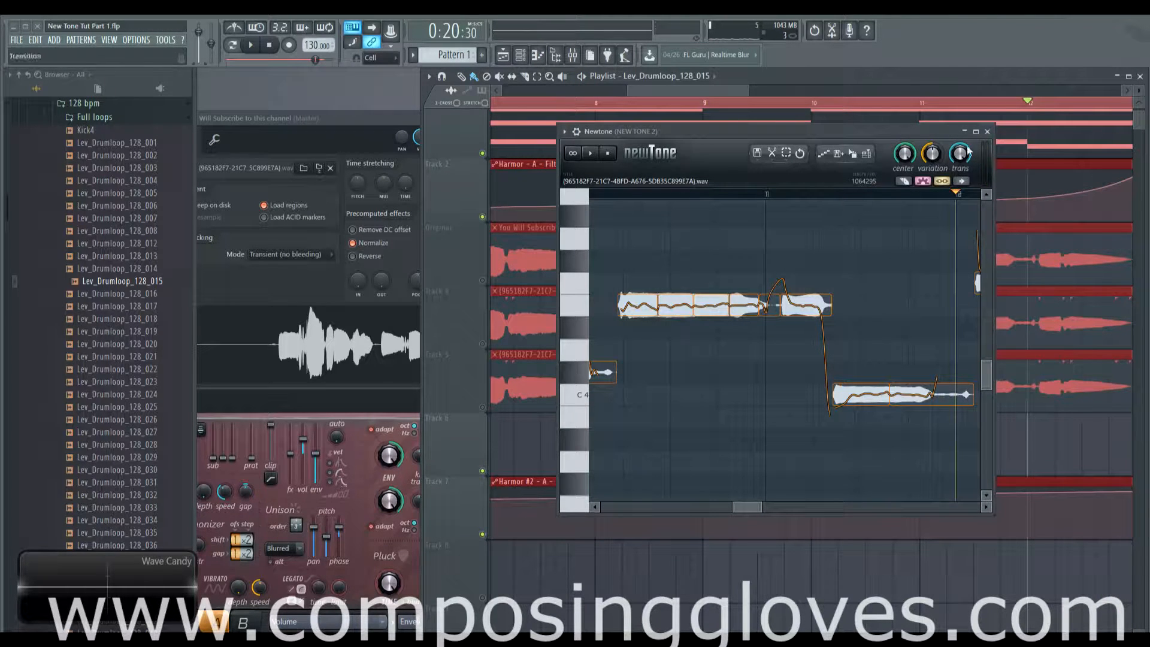
Step: Move the playlist start position shortly after bar 10 and audition through the sliced C4 note
left_click(845, 107)
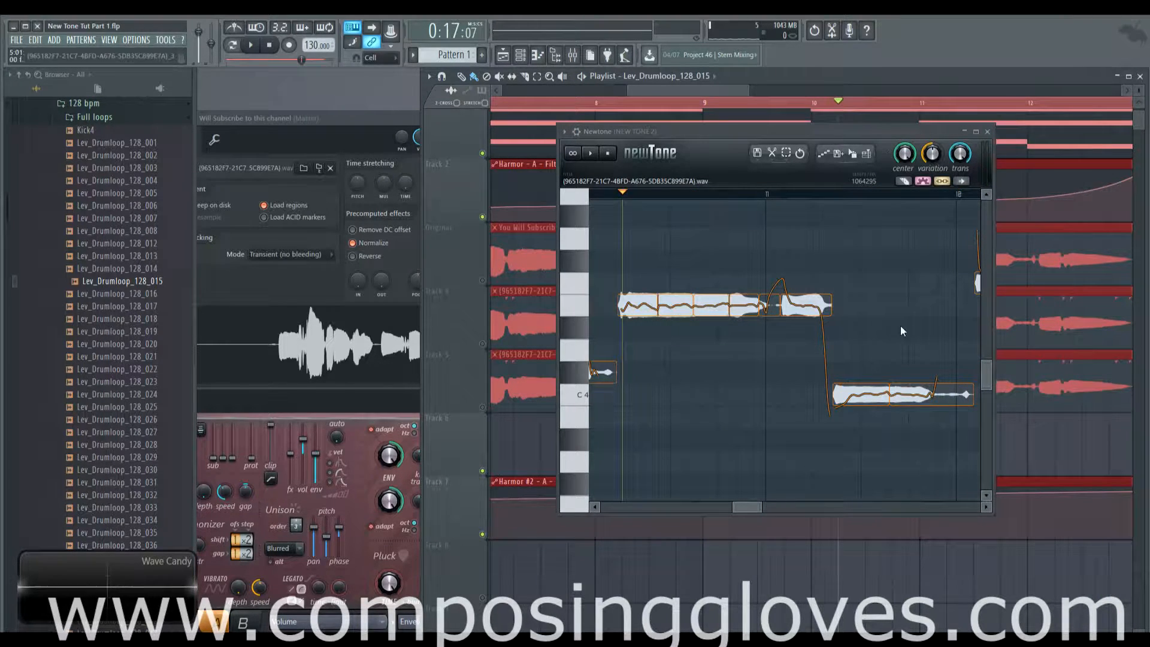
key("space")
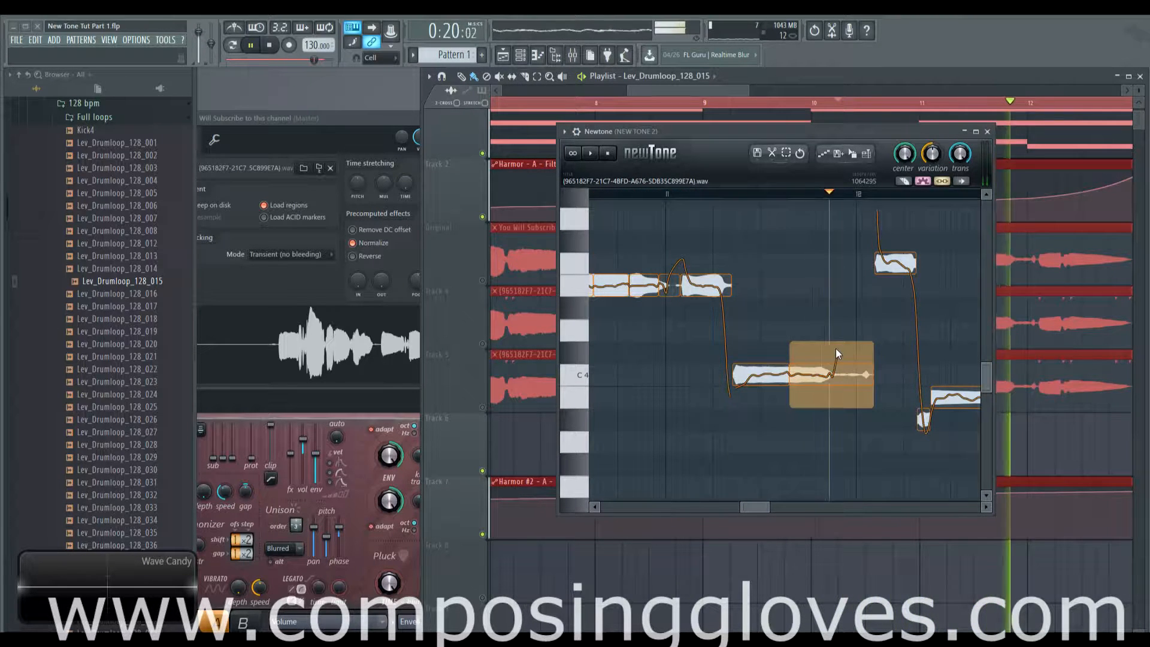
key("space")
Step: Set the first C4 slice's pitch variation to about 66% and lengthen the second slice's variation fade-out
scroll(736, 385, "up", 2)
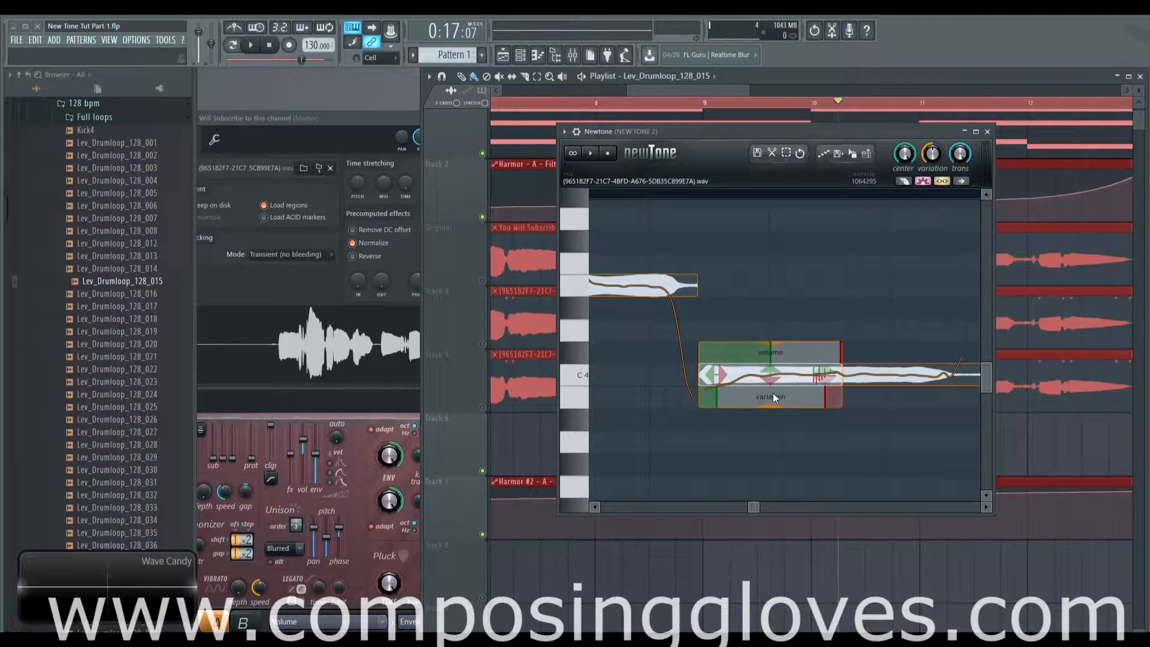
left_click_drag(774, 397, 772, 394)
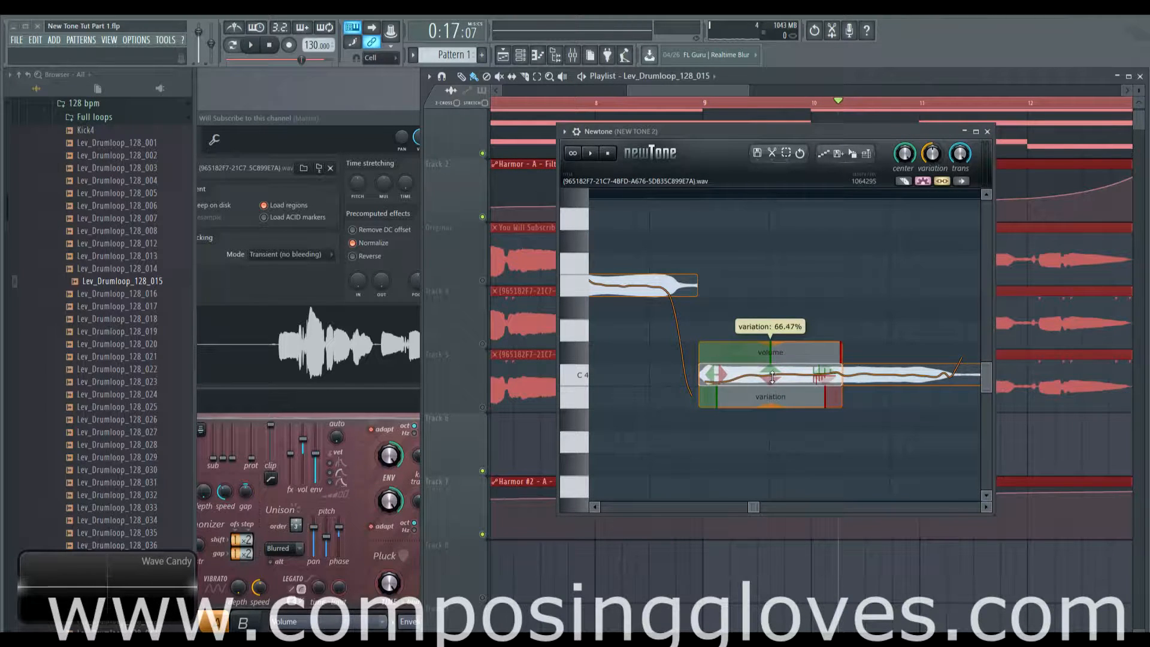
left_click_drag(890, 362, 682, 383)
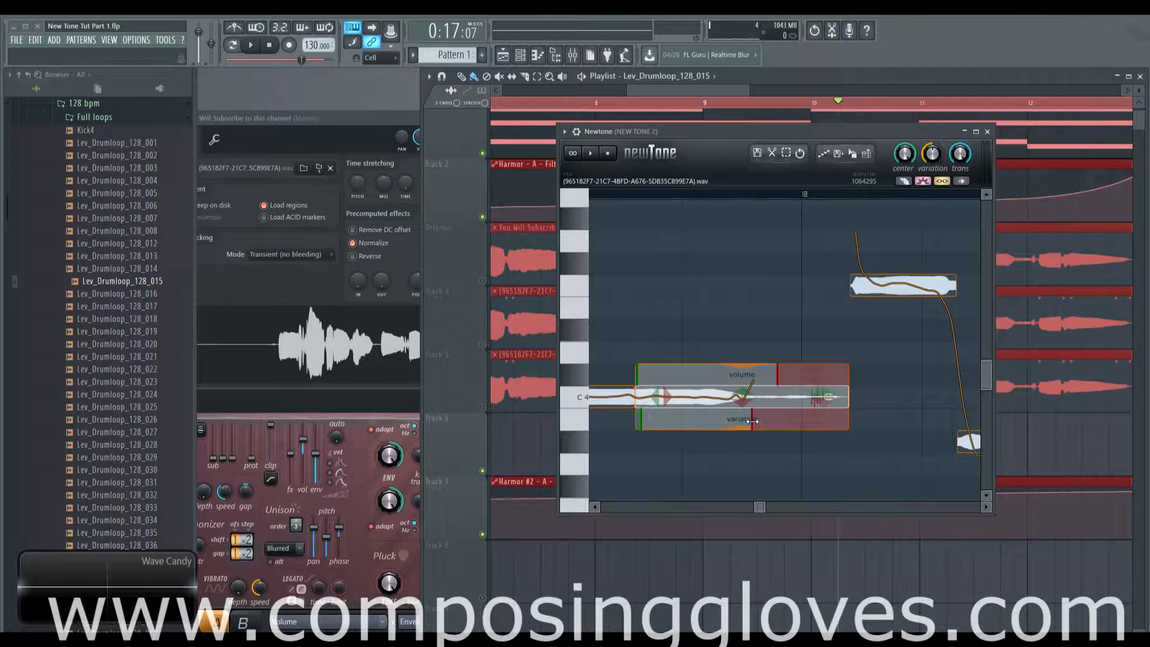
left_click_drag(746, 429, 723, 420)
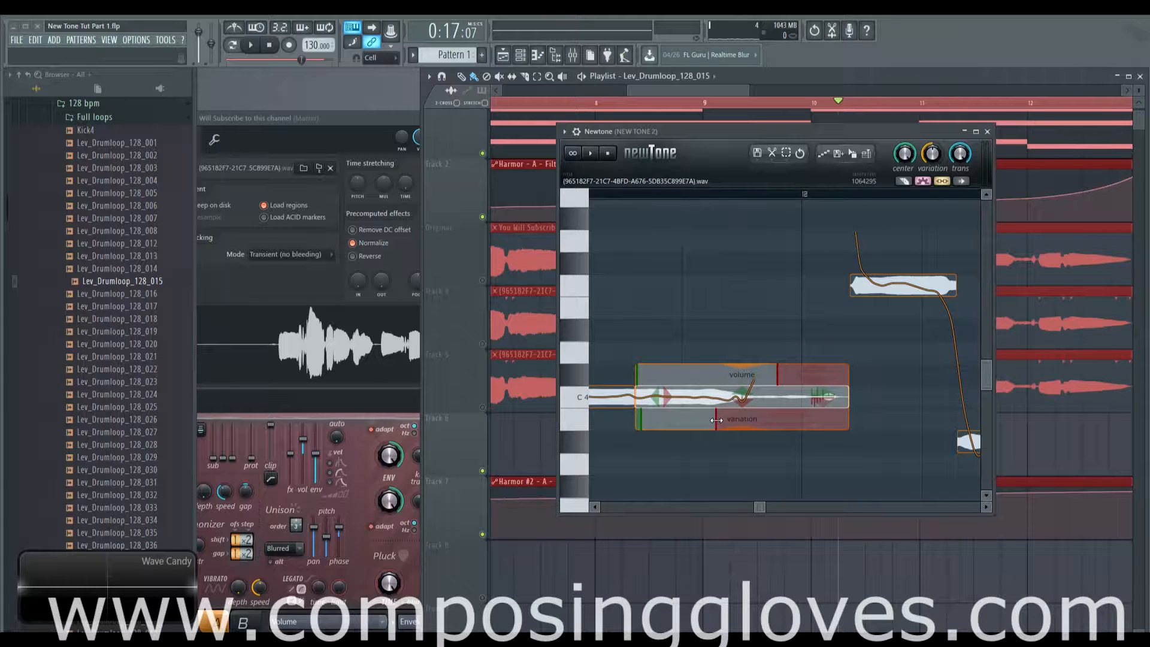
scroll(695, 325, "left", 2)
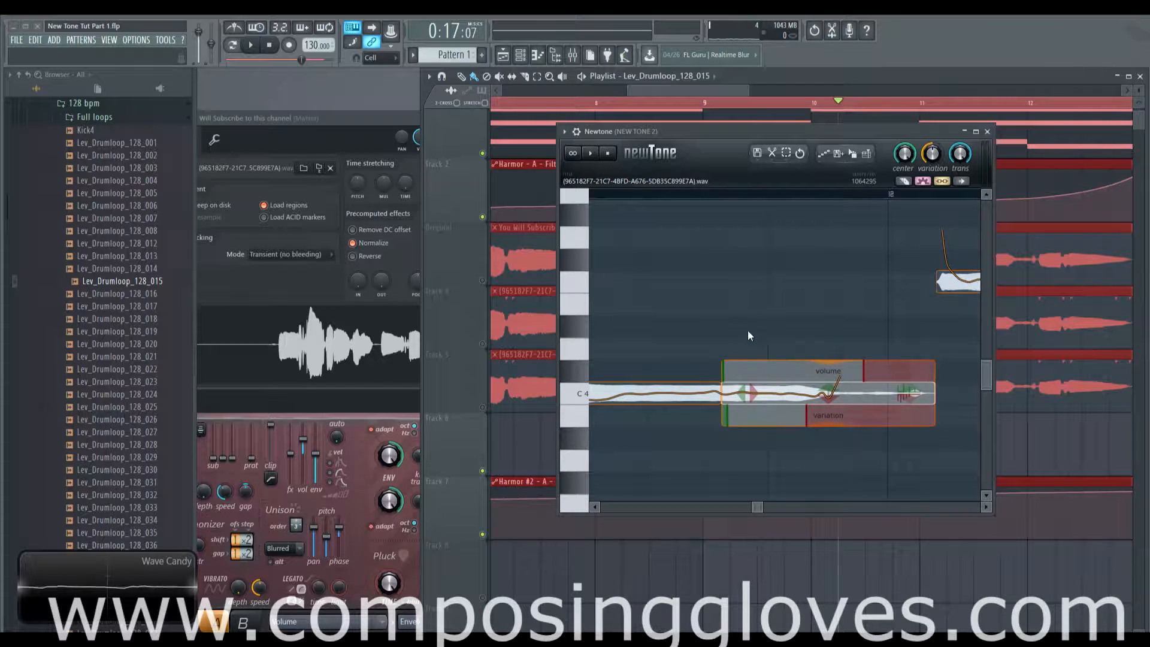
Step: Replay the phrase from shortly after bar 10 to audition the edited C4 slices
key("space")
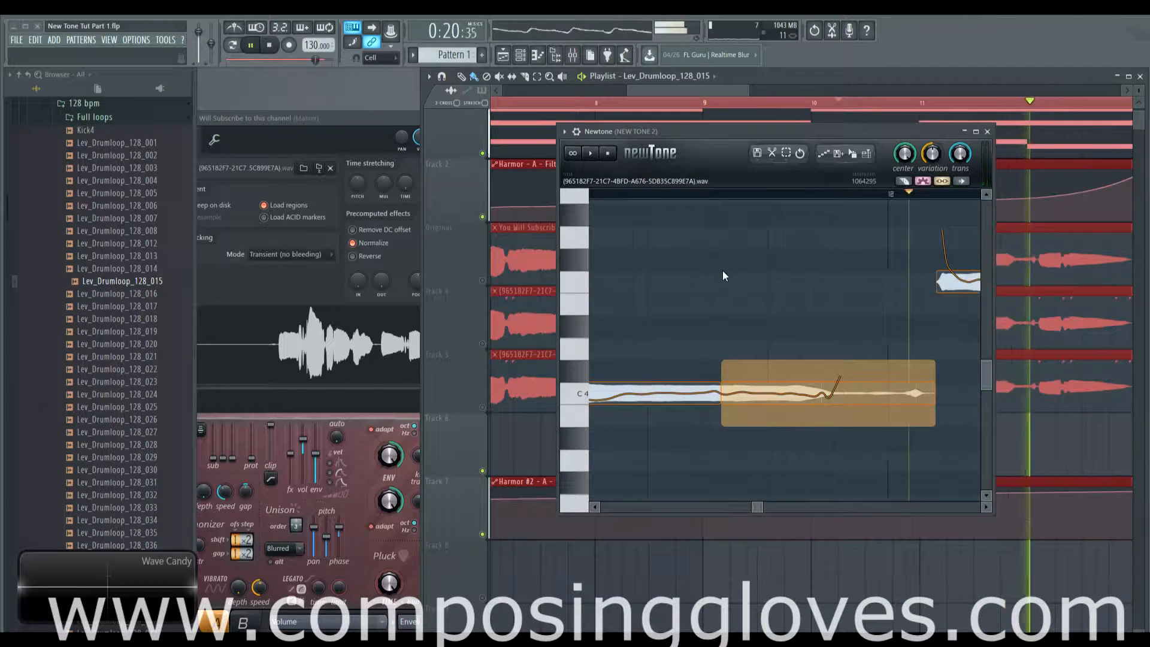
key("space")
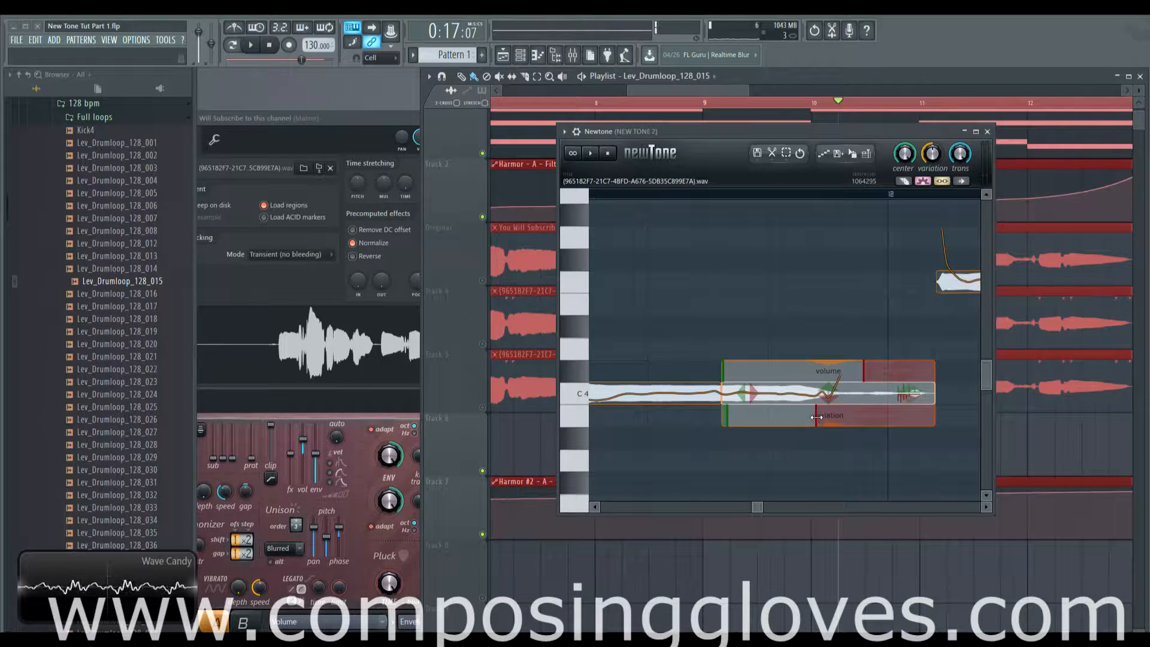
Step: Set the pitch variation of the short high note just after bar 12 to about 103%
left_click_drag(759, 504, 775, 508)
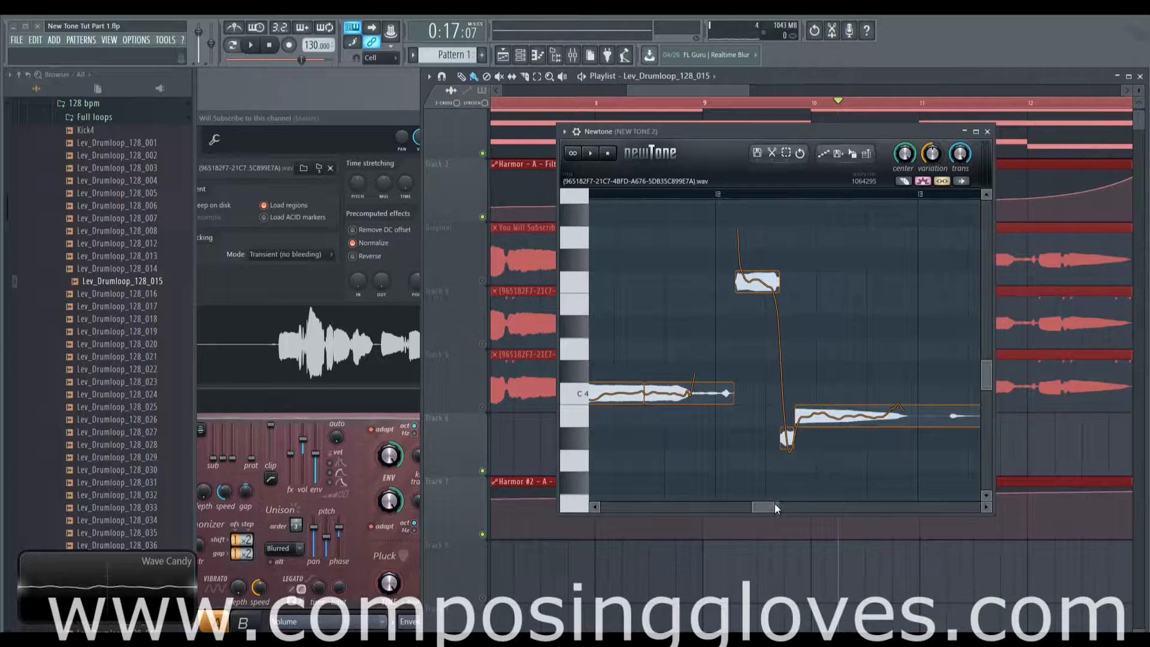
mouse_move(758, 284)
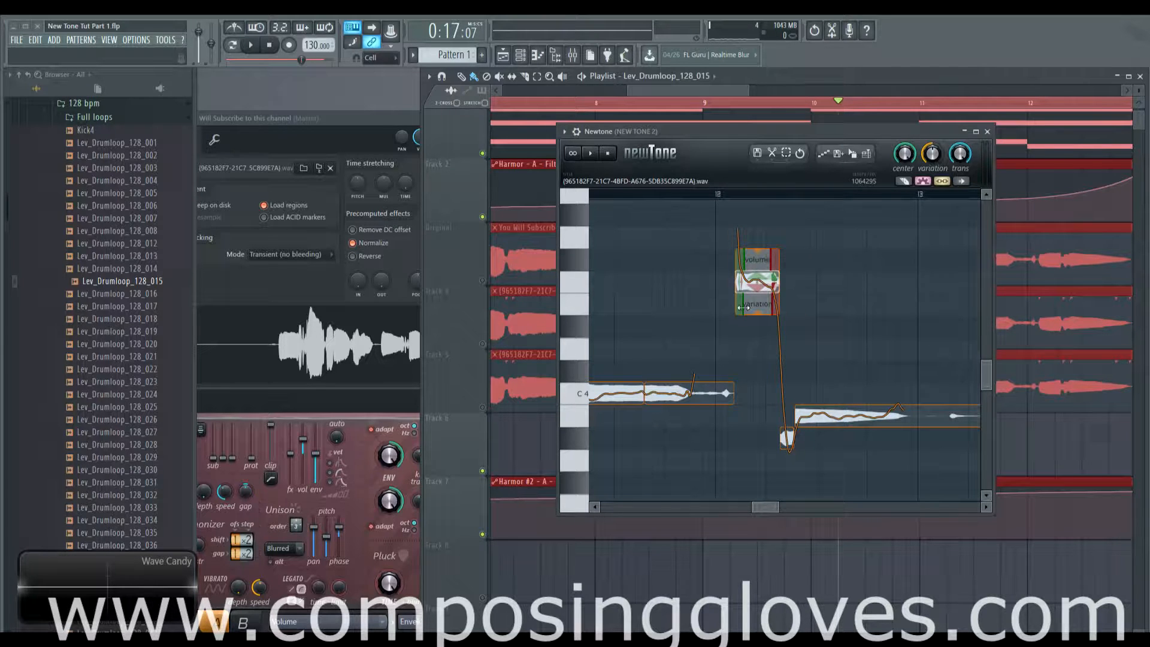
left_click_drag(753, 312, 757, 323)
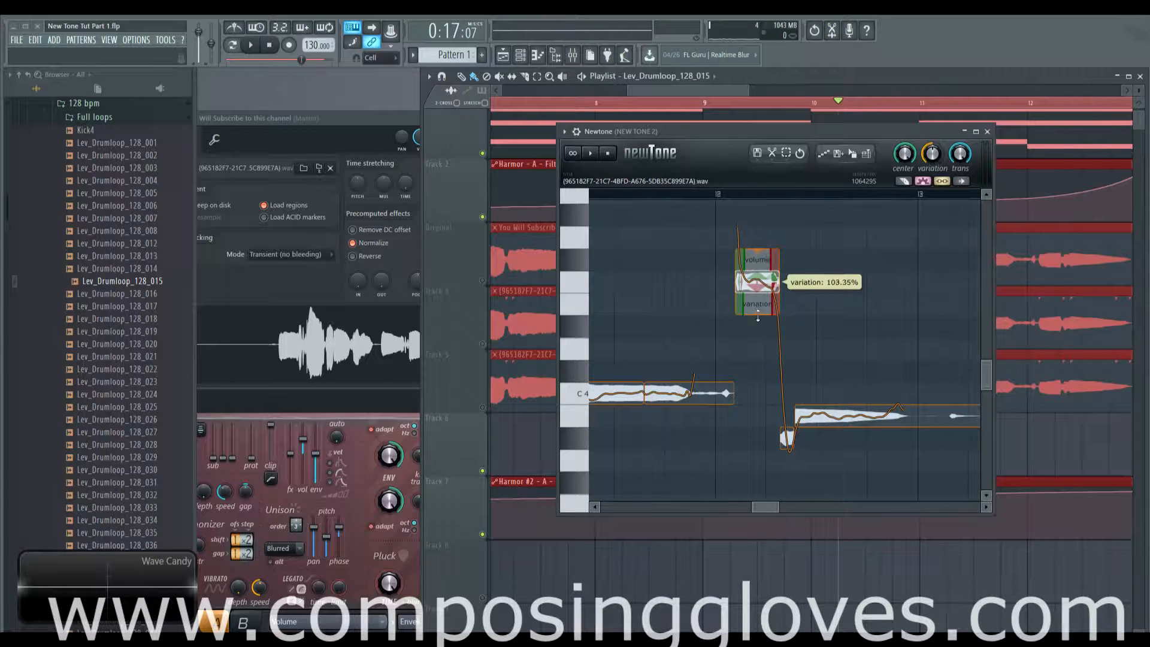
Step: Inspect the short high note just after bar 12 up close and replay the phrase to audition it
left_click(689, 192)
scroll(753, 284, "up", 3)
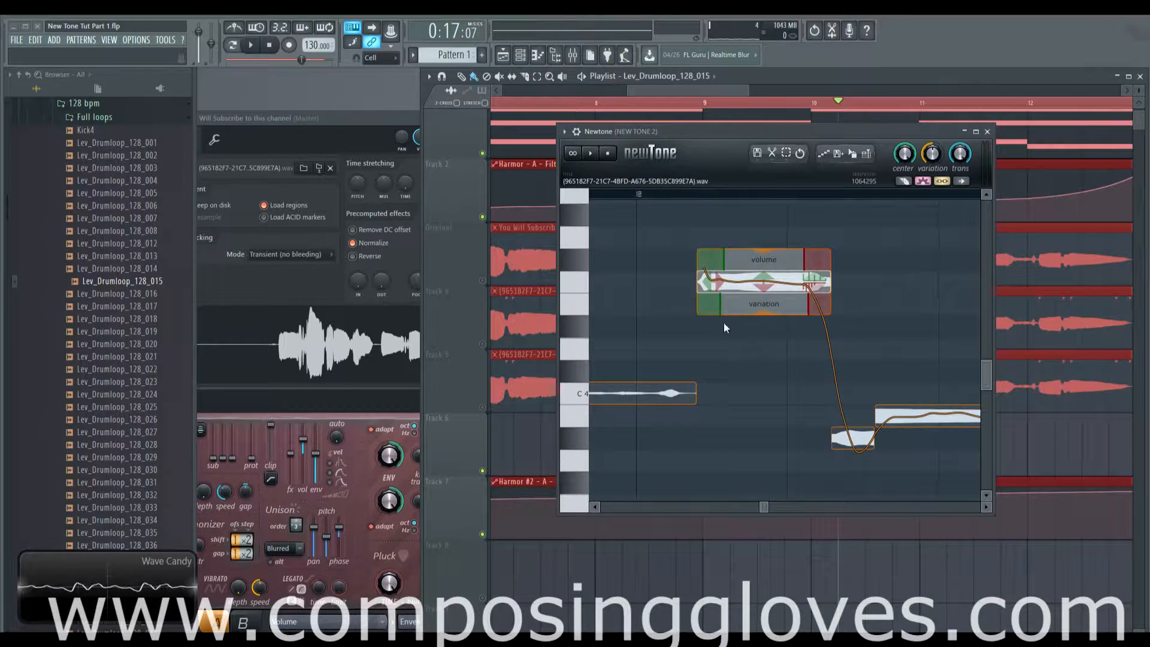
left_click_drag(723, 328, 844, 359)
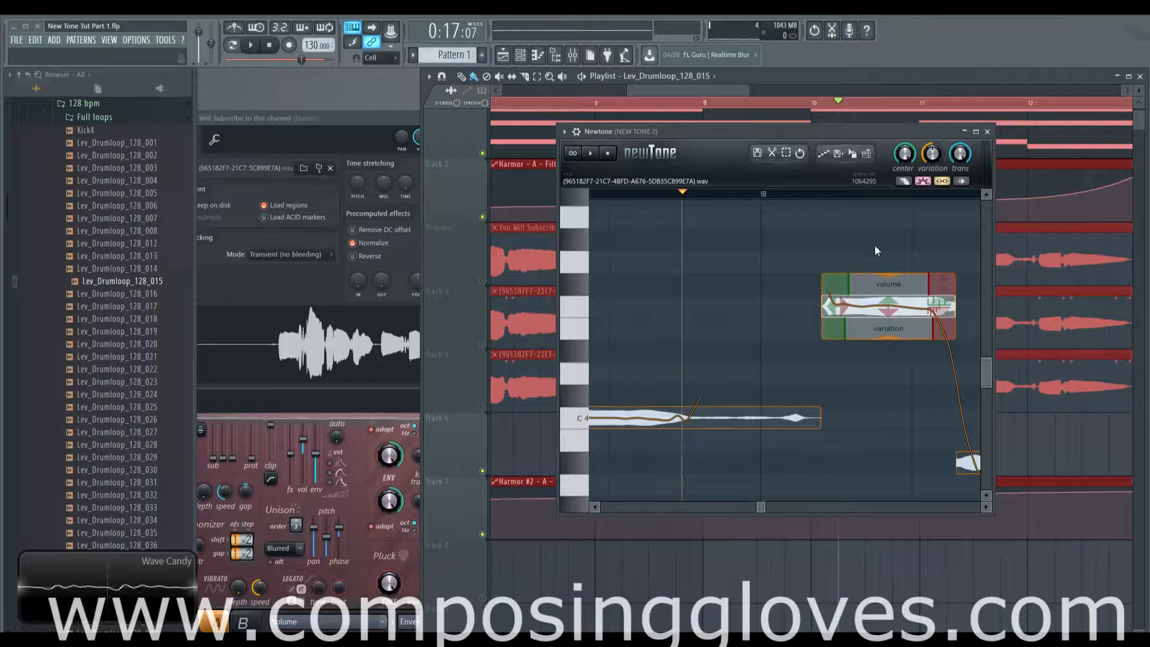
key("space")
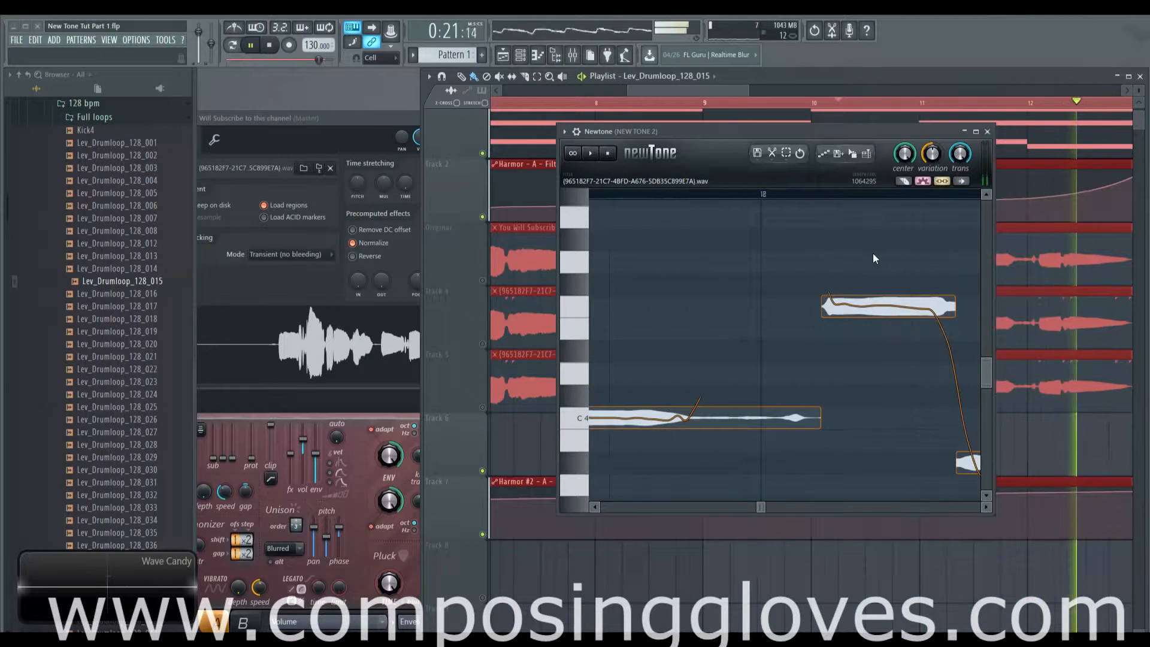
key("space")
Step: Lower the short high note just after bar 12 by one semitone to E4 and replay the phrase
mouse_move(718, 307)
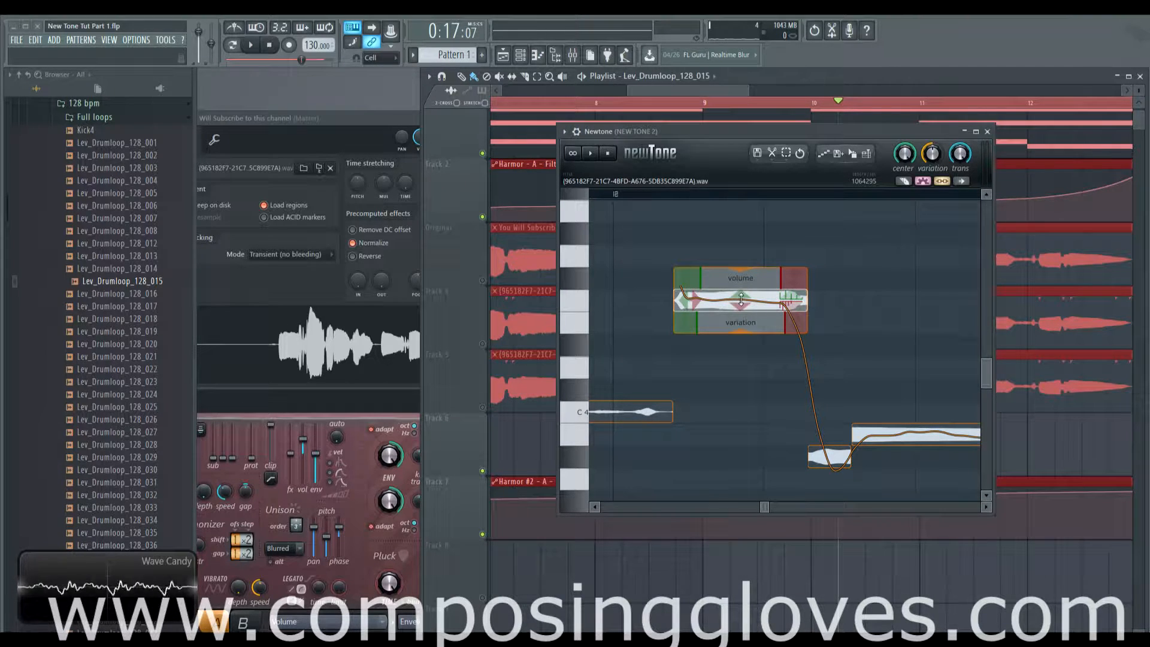
left_click_drag(741, 299, 740, 313)
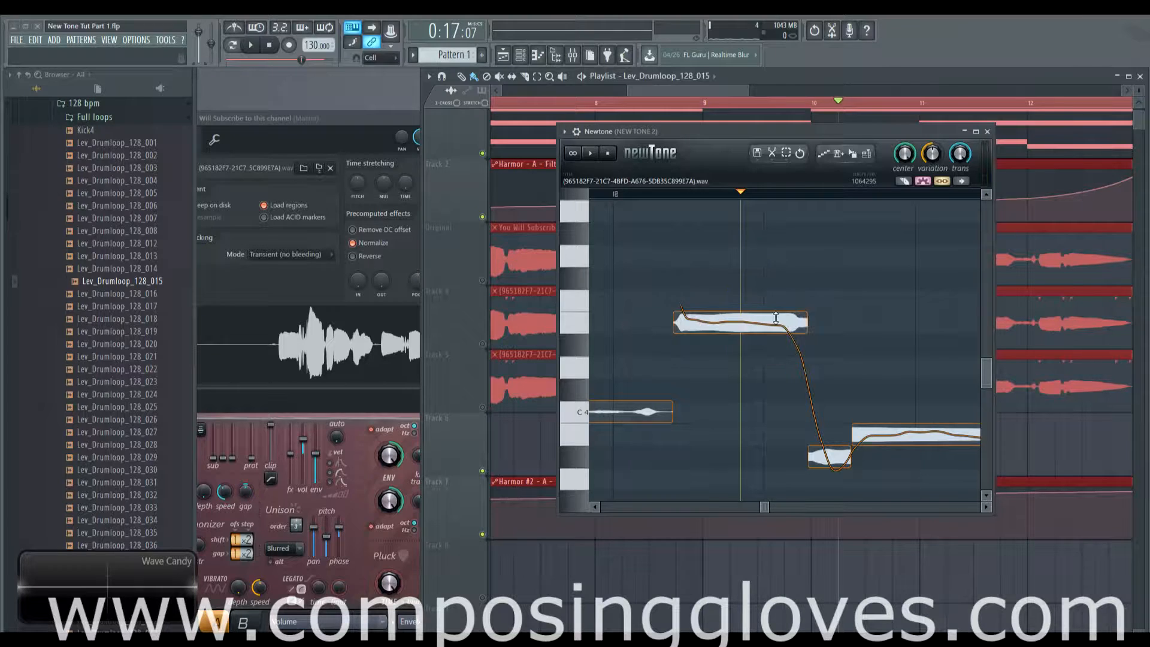
key("space")
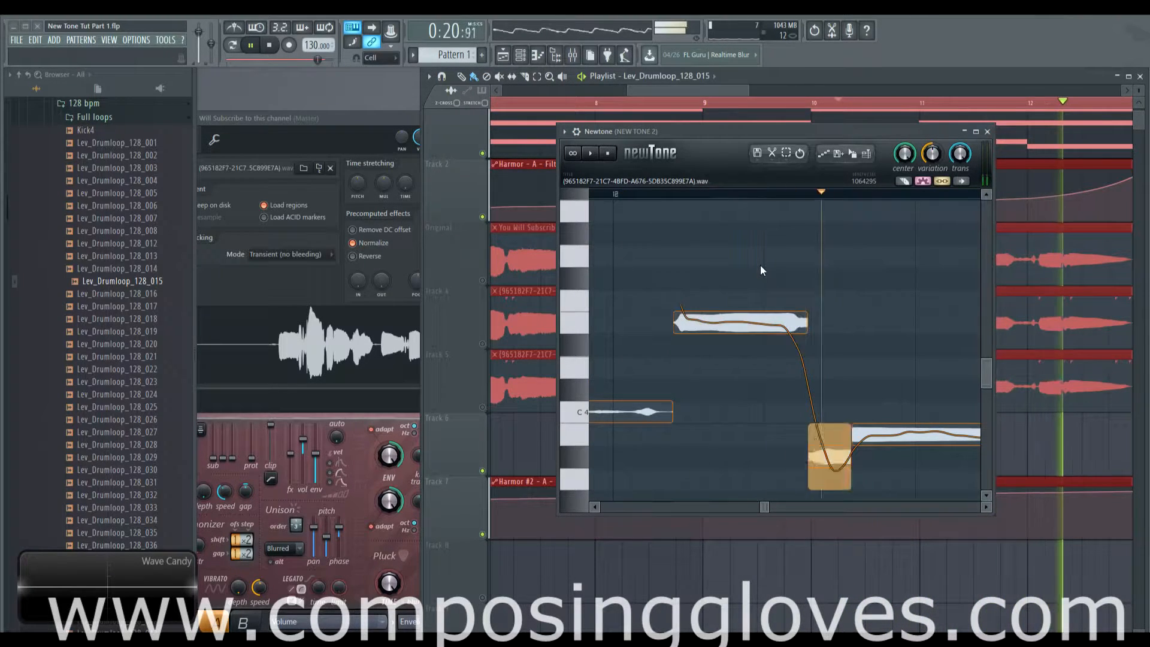
key("space")
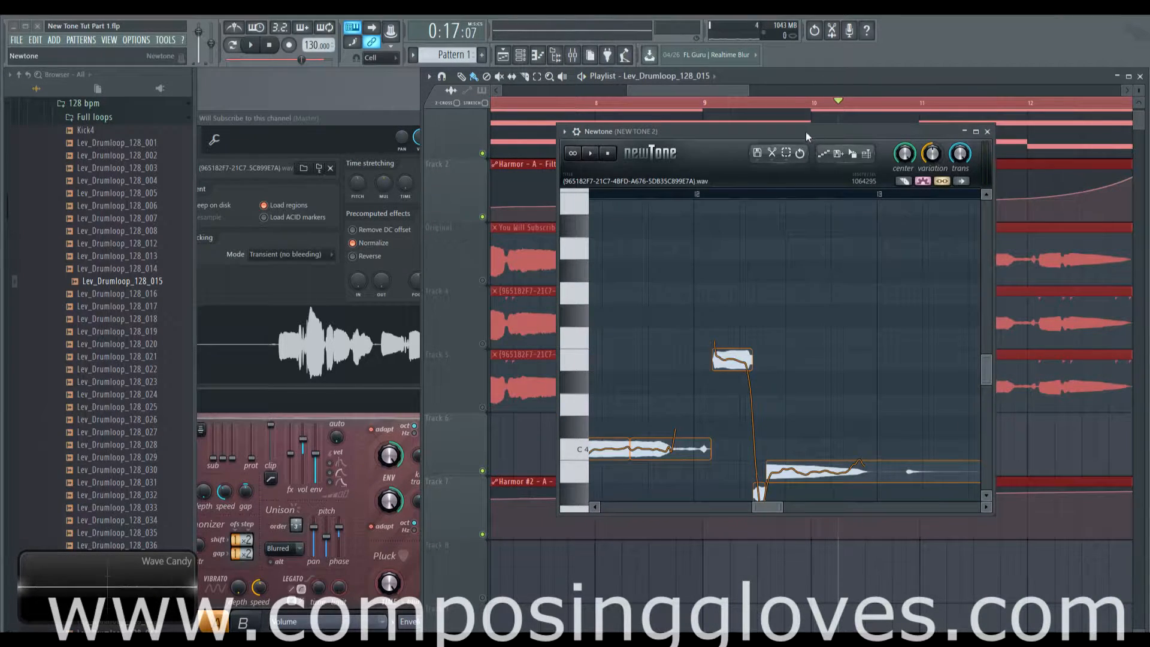
Step: Clear the view of the playlist and send the corrected vocal from Newtone to it as an audio clip
left_click_drag(806, 132, 817, 332)
scroll(686, 144, "down", 6)
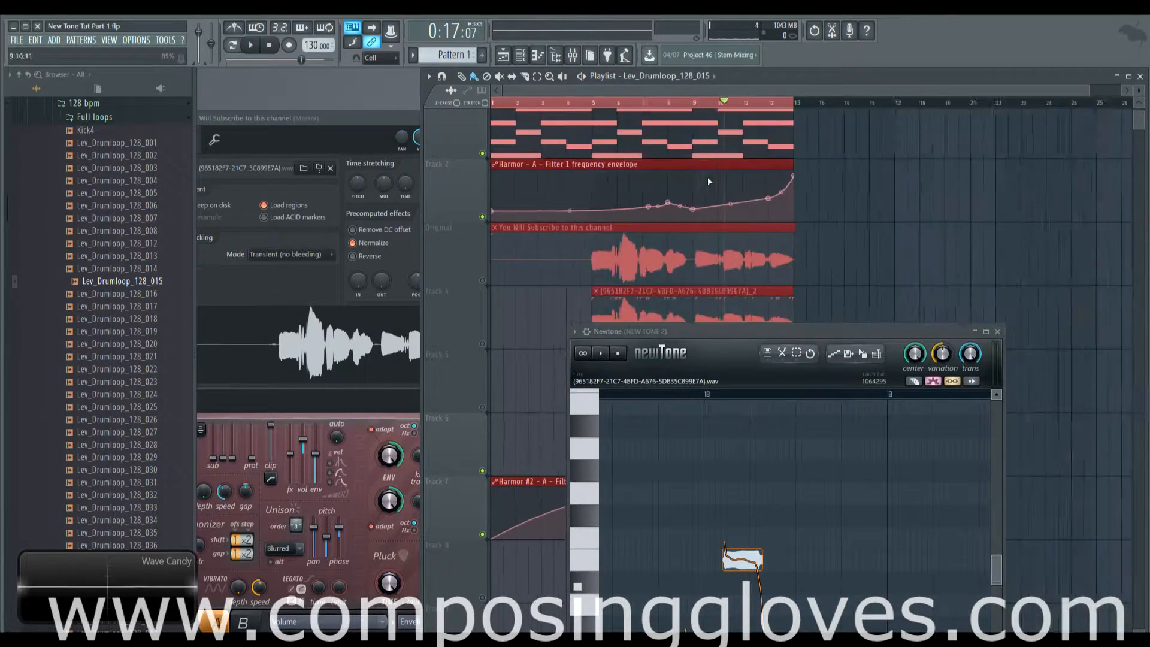
left_click_drag(724, 329, 779, 146)
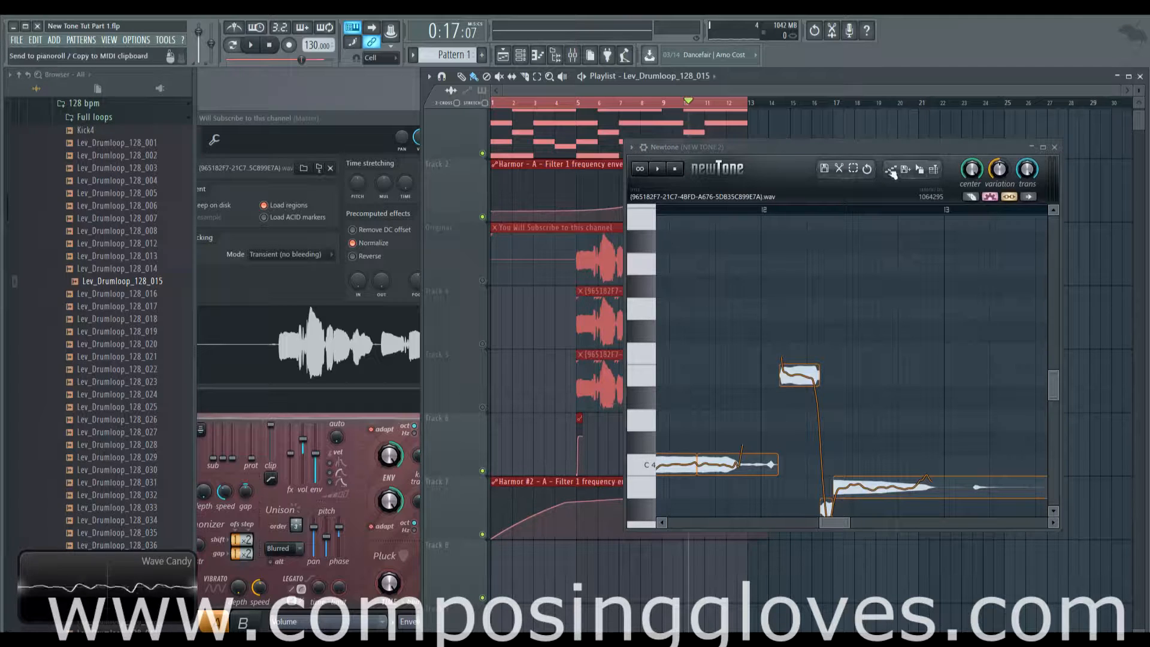
left_click(935, 170)
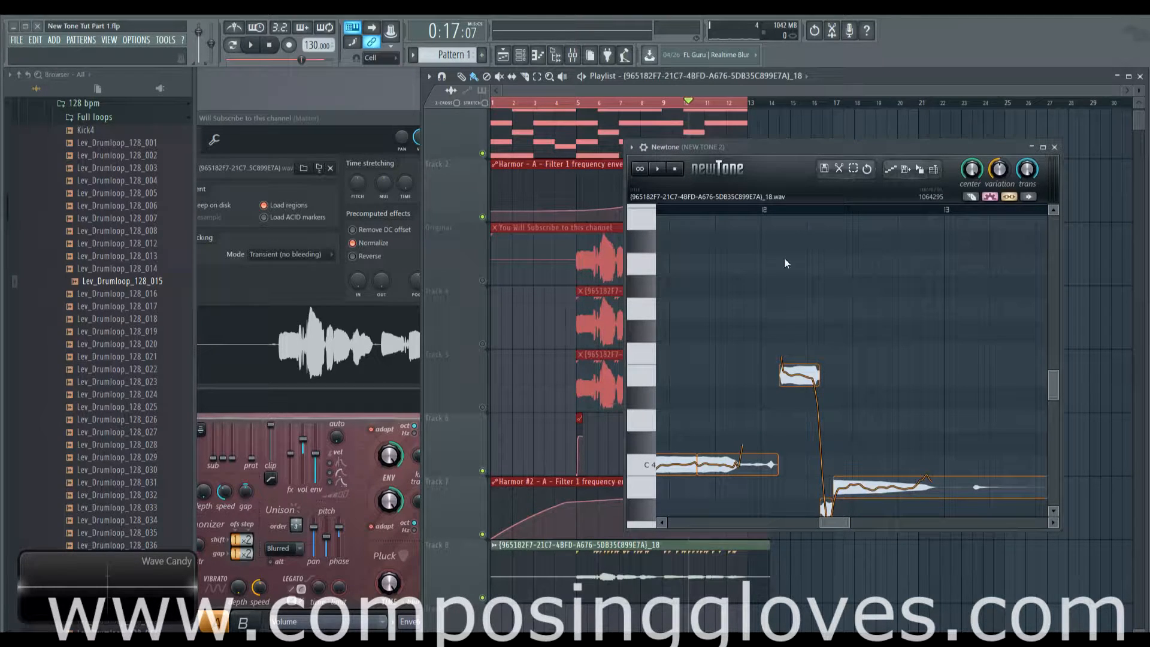
Step: Normalize the exported vocal clip on Track 8, lower its channel volume to about 38%, and audition it
double_click(580, 594)
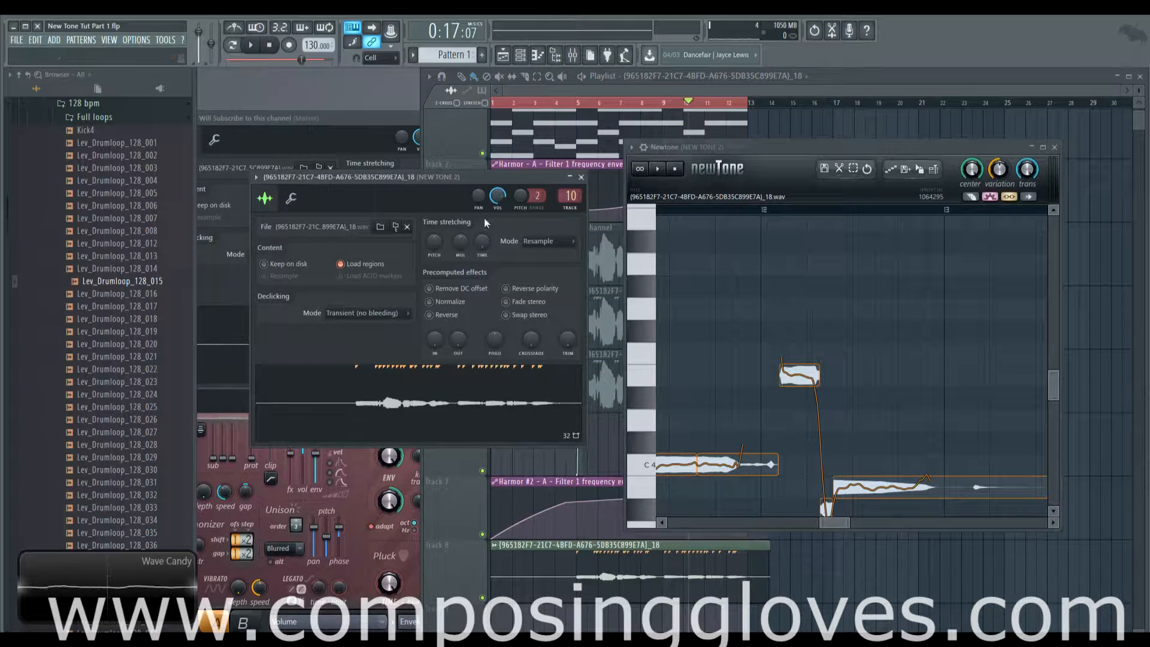
left_click(446, 302)
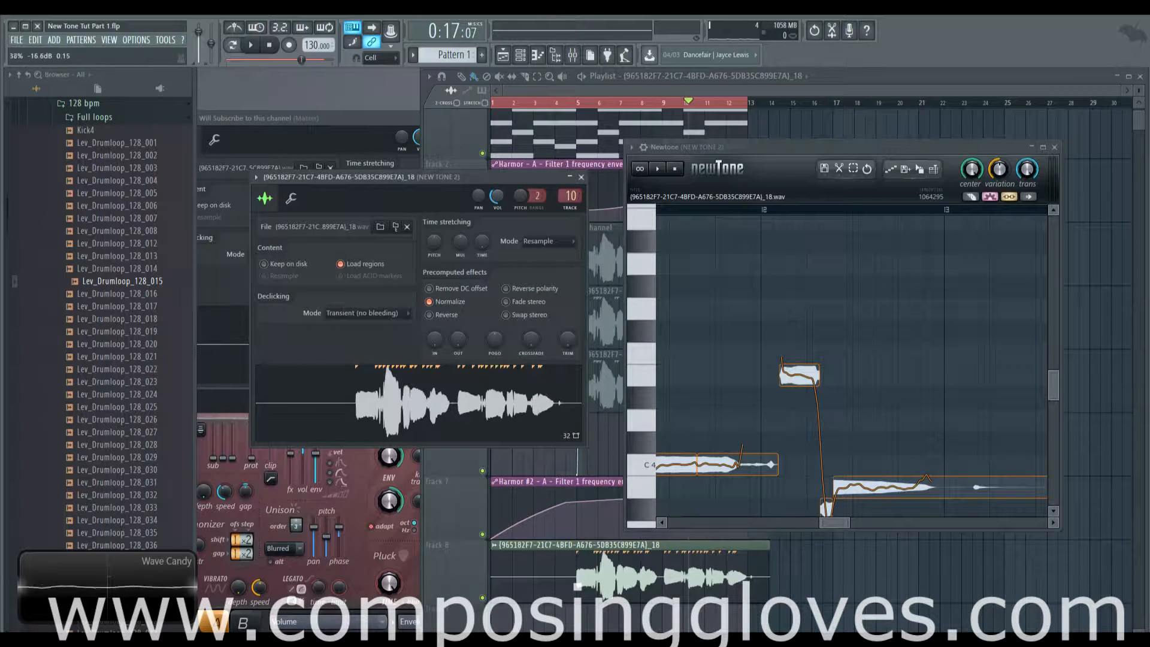
key("space")
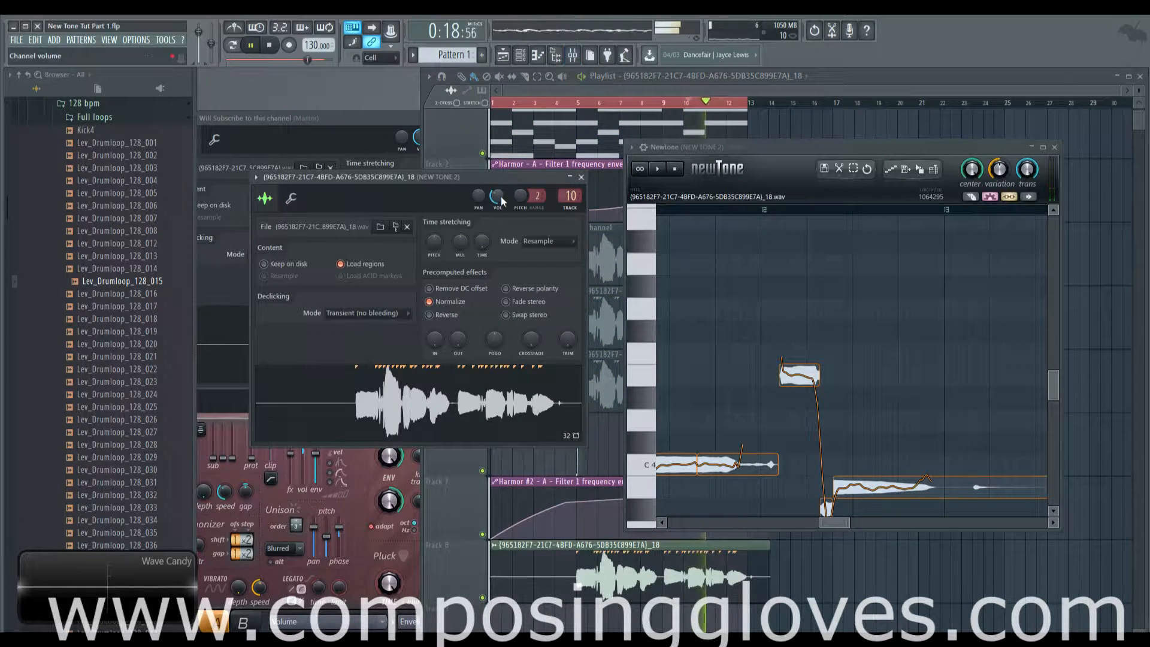
key("space")
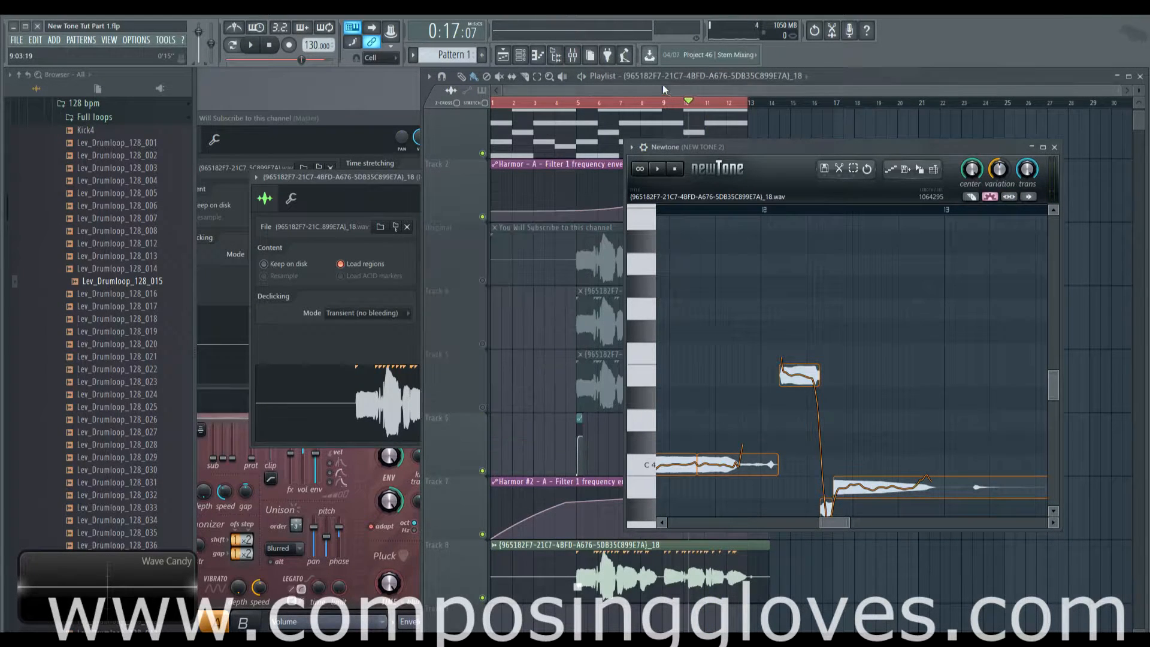
Step: Turn off Newtone's slaving to host playback and replay the exported vocal from shortly after bar 10
key("space")
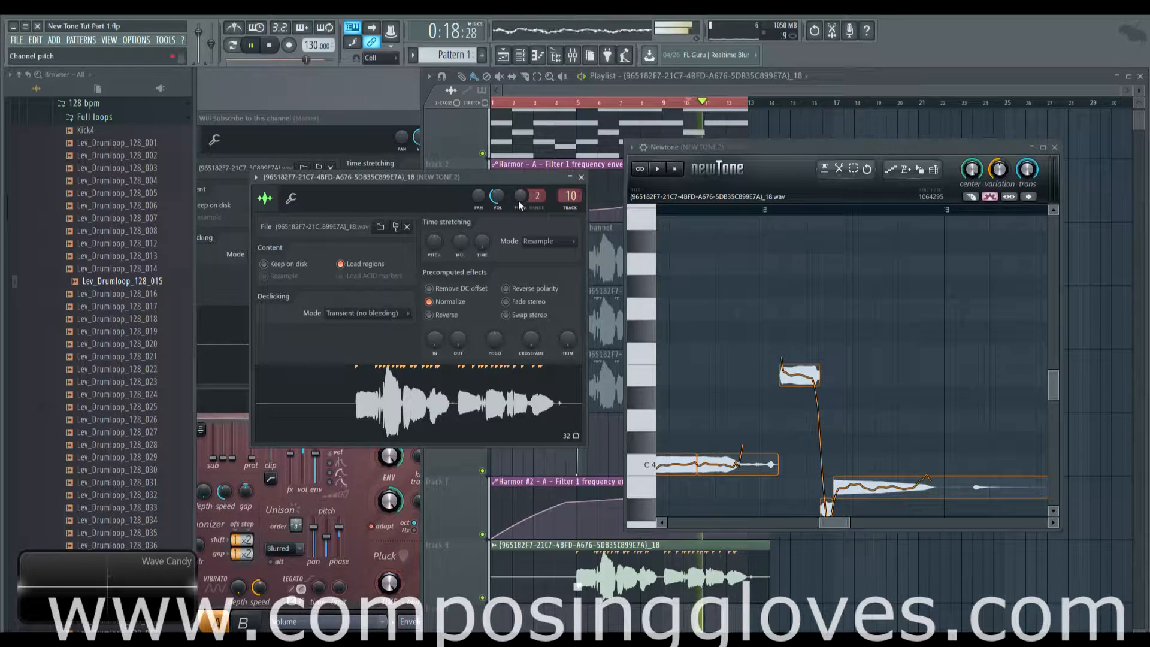
key("space")
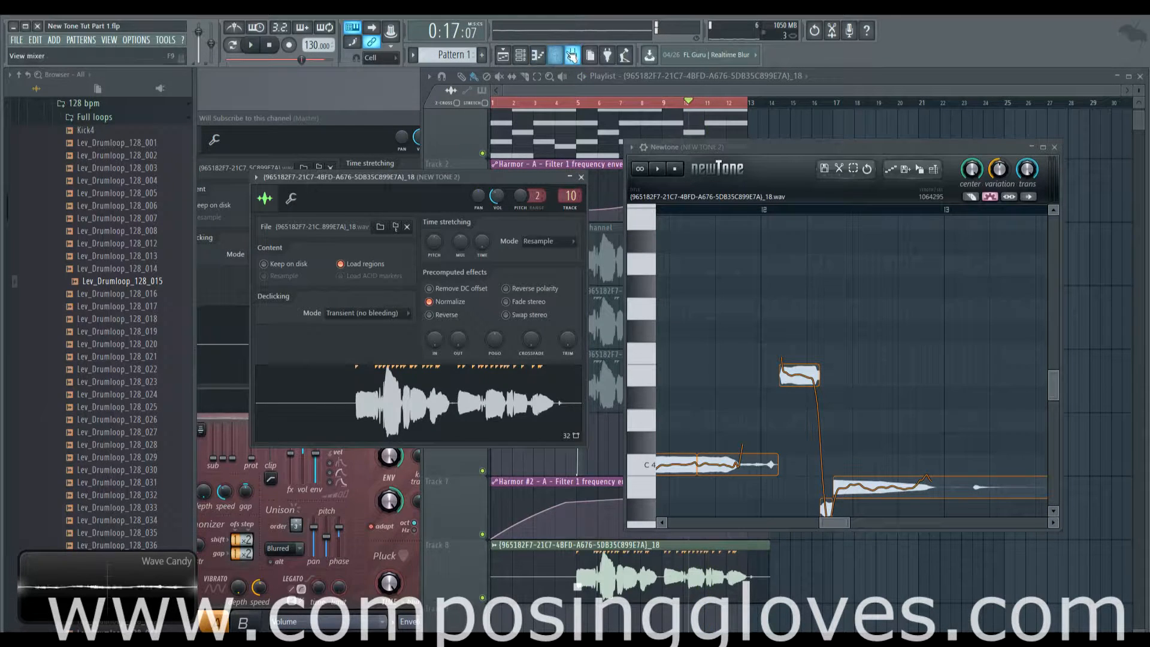
Step: Bring up the mixer beside Newtone and examine the effect chain on the green NEWTONE track 7
left_click(572, 56)
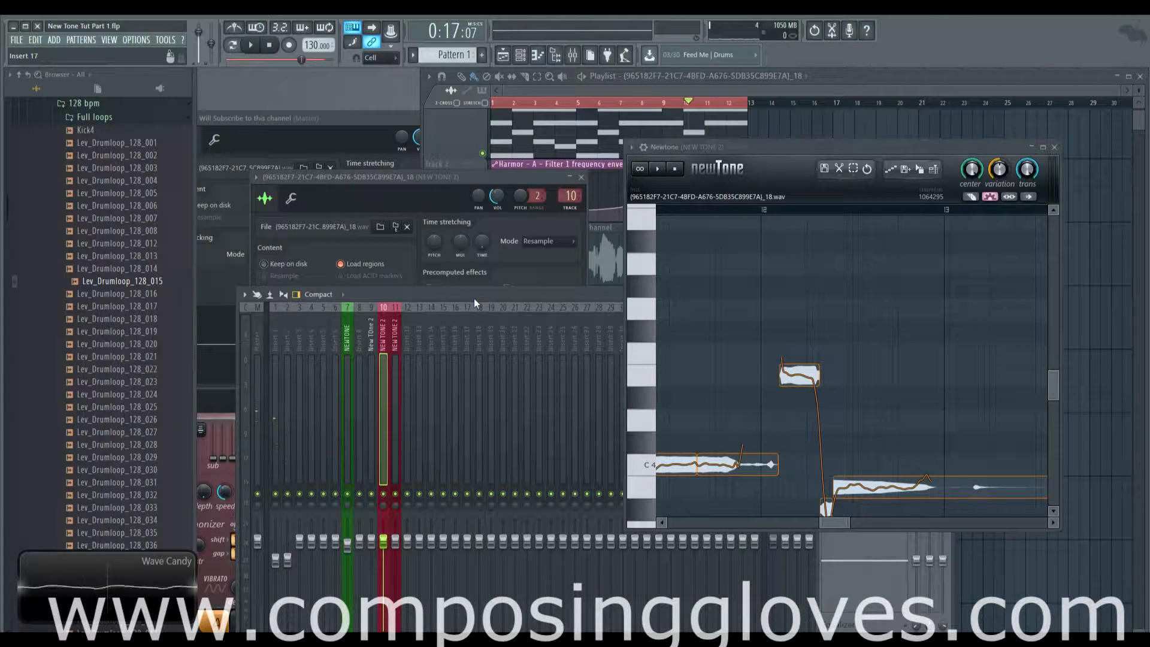
left_click_drag(474, 300, 357, 184)
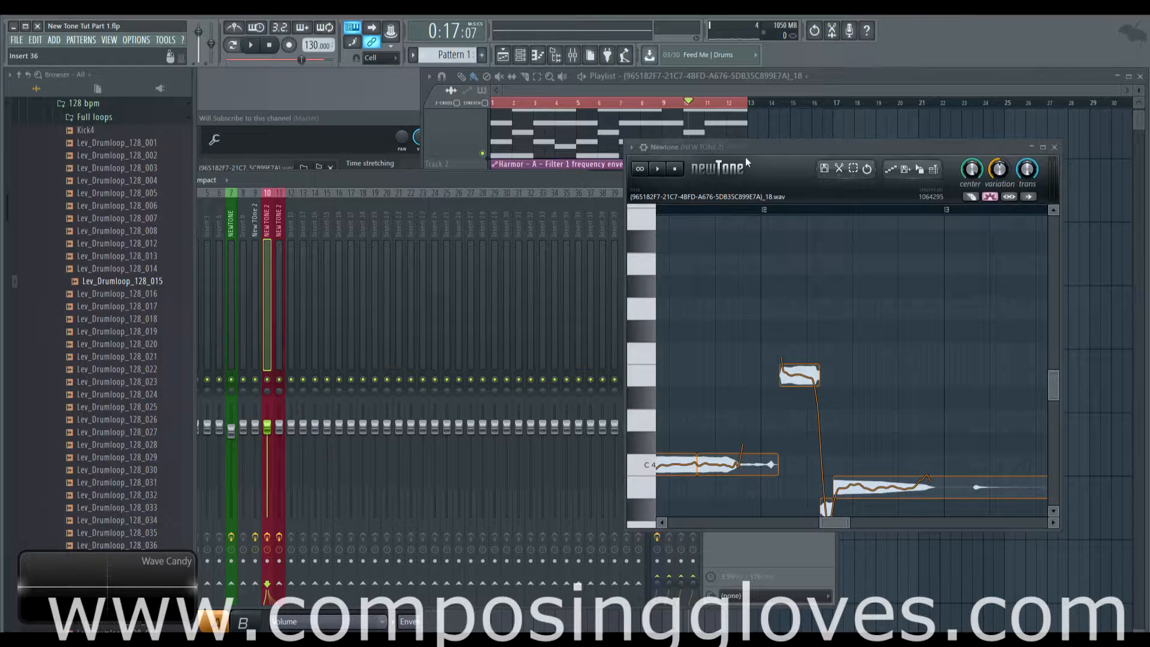
left_click_drag(745, 157, 967, 216)
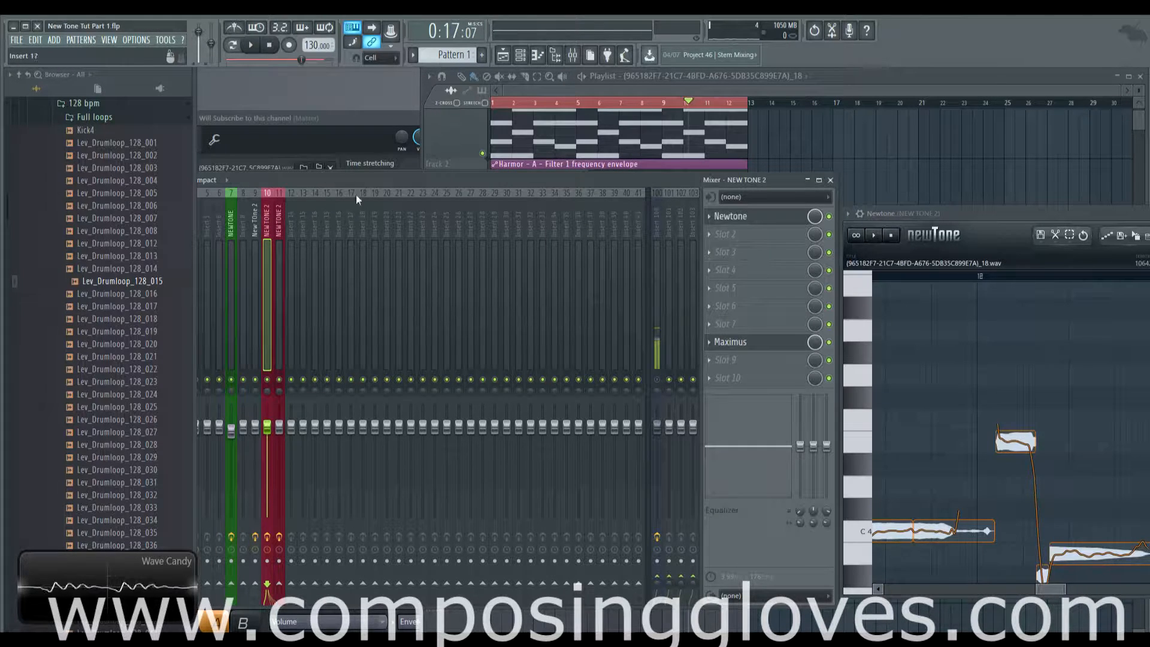
left_click_drag(412, 181, 443, 155)
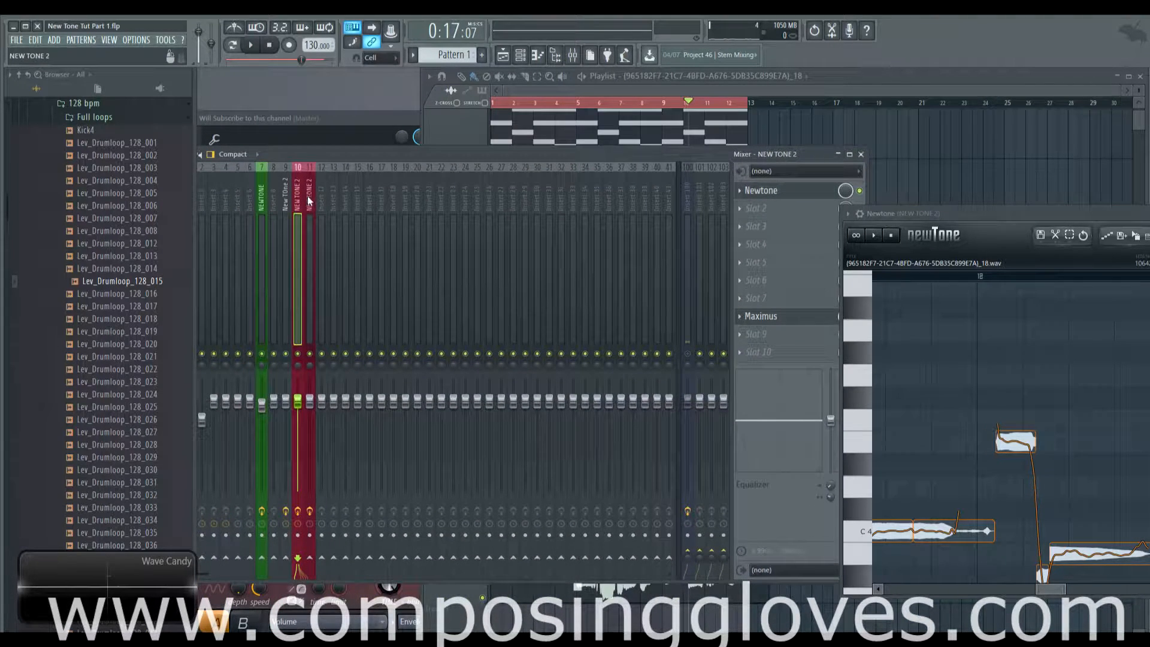
left_click(266, 204)
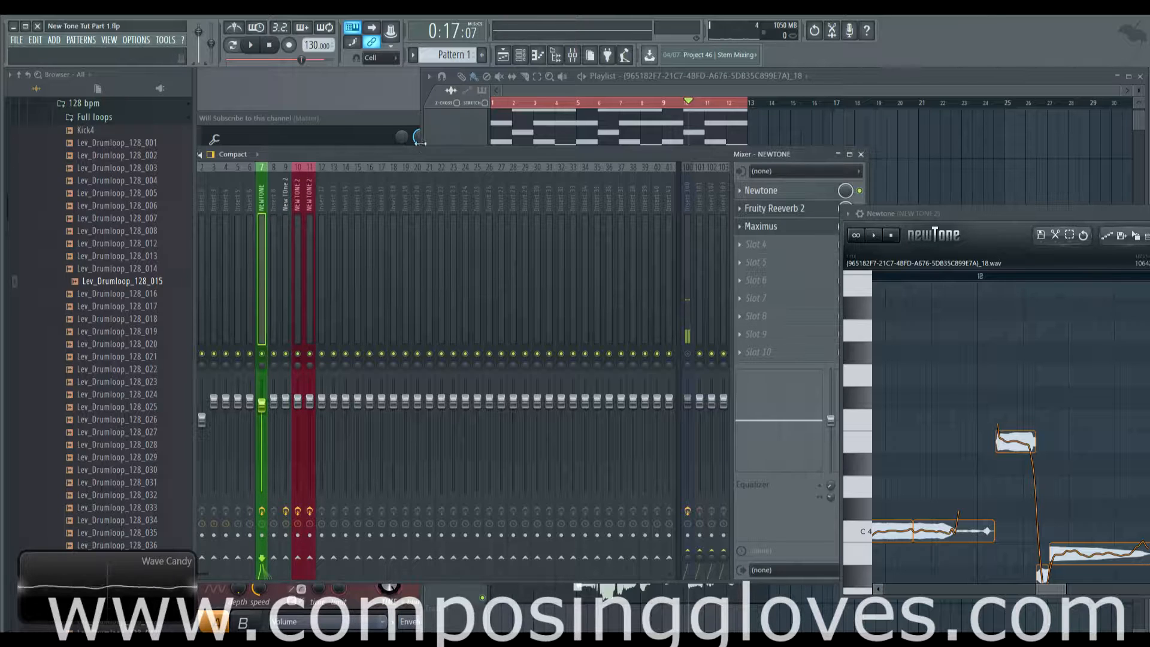
left_click_drag(418, 152, 541, 329)
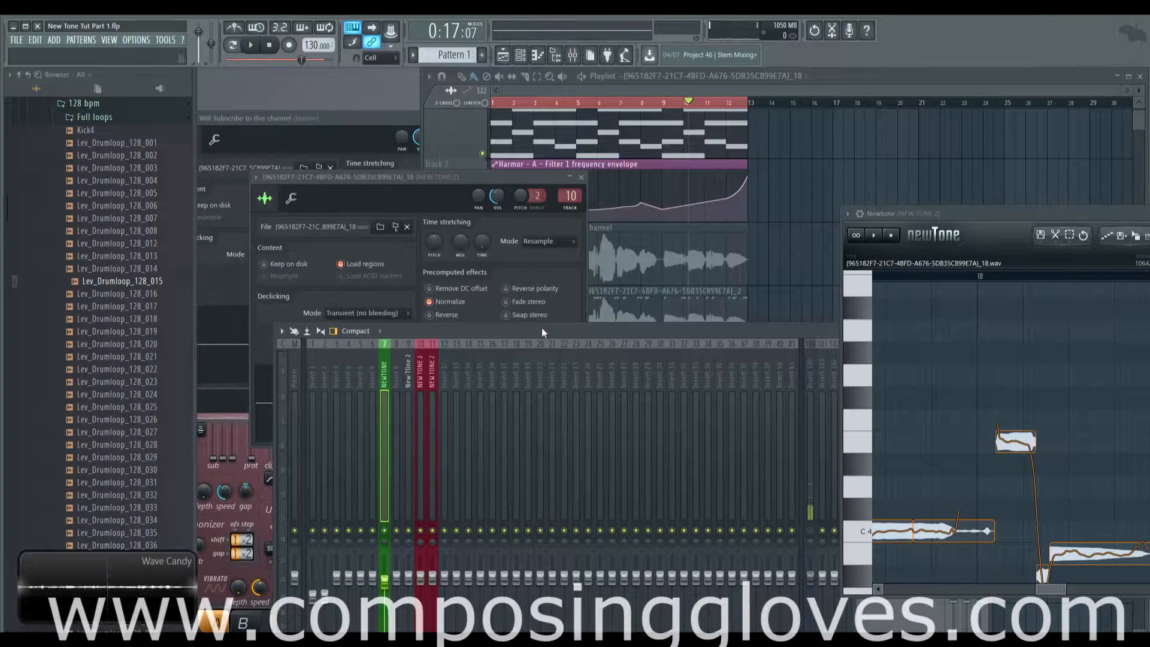
Step: Move the playlist start position to bar 5 and play the exported vocal with the mixer meters in view
left_click(683, 103)
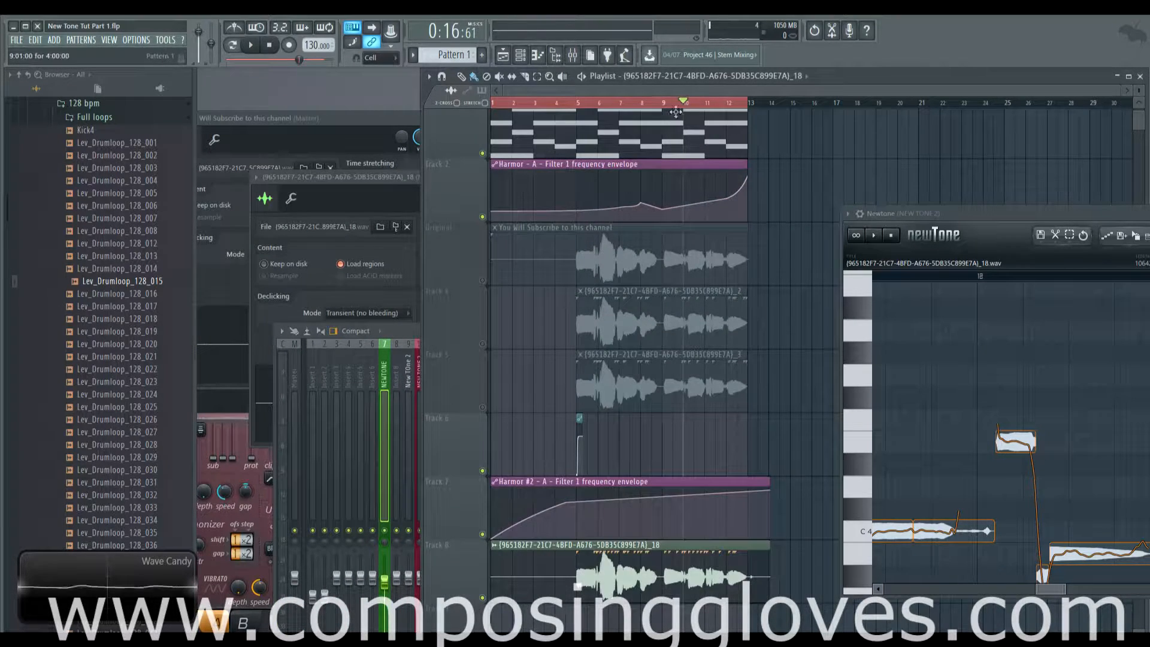
left_click(576, 106)
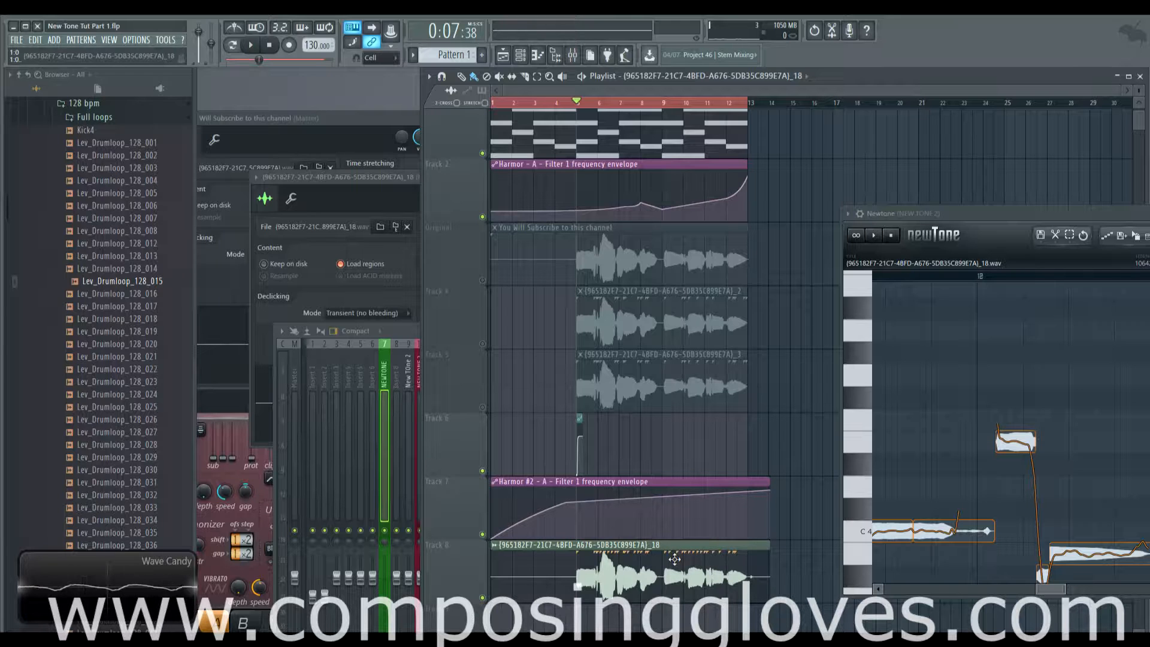
left_click(414, 328)
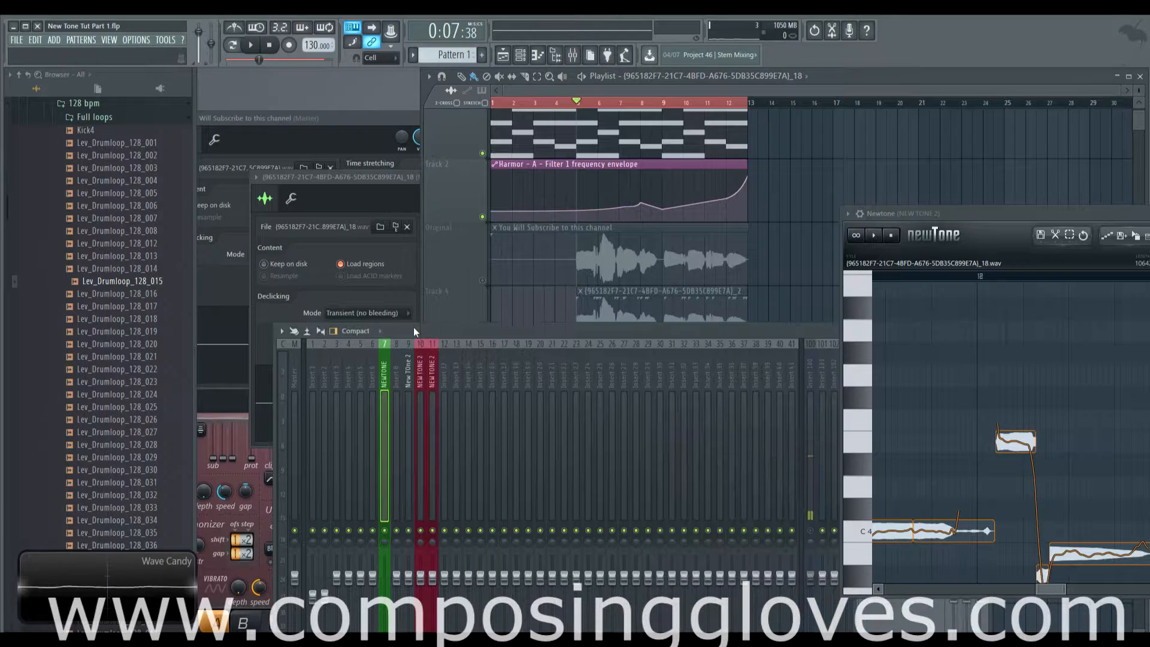
key("space")
key("space")
key("space")
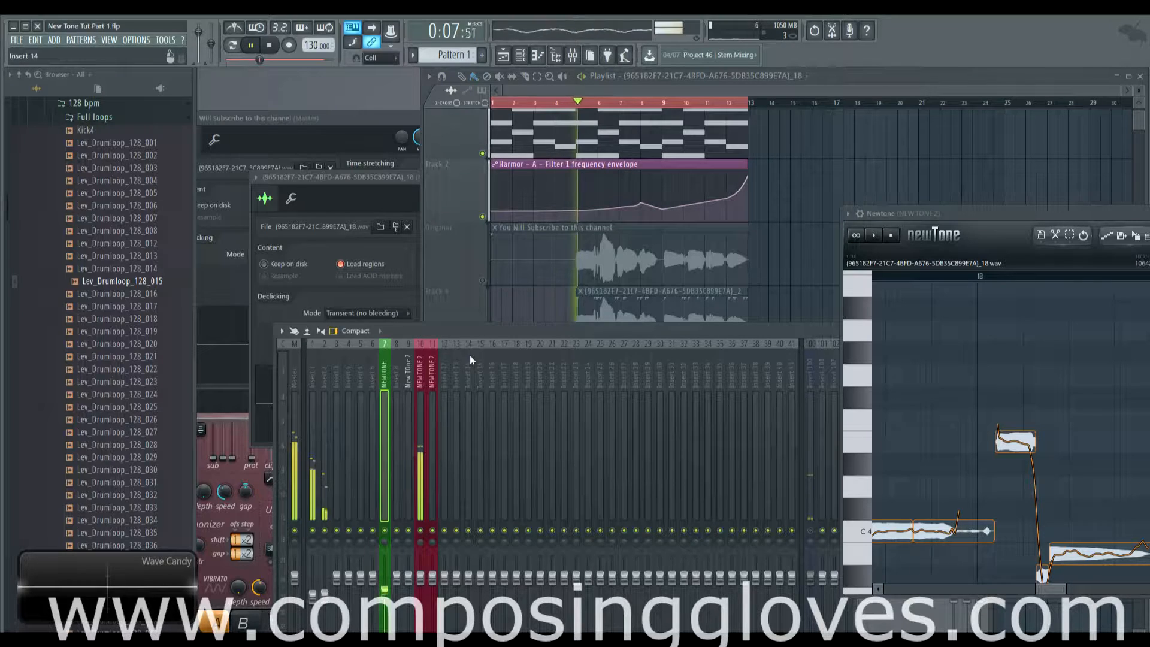
Step: Add Fruity Parametric EQ 2 to slot 2 of mixer track 10, slightly boosting band 5 and cutting band 6
left_click(419, 377)
left_click_drag(662, 329, 520, 296)
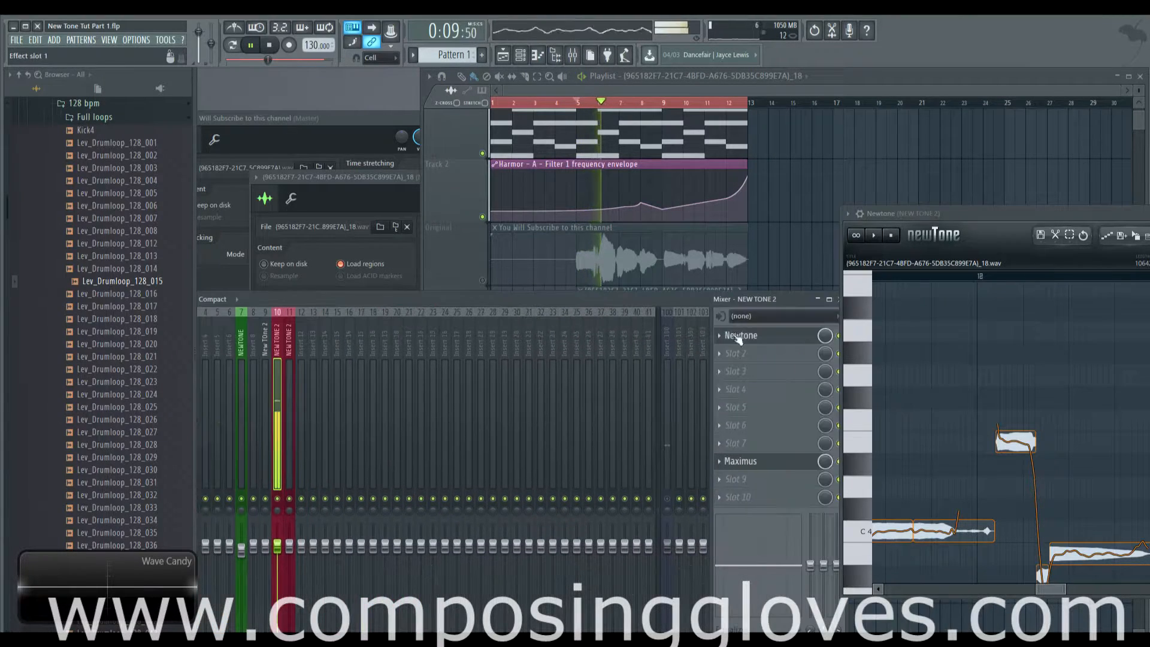
left_click(737, 354)
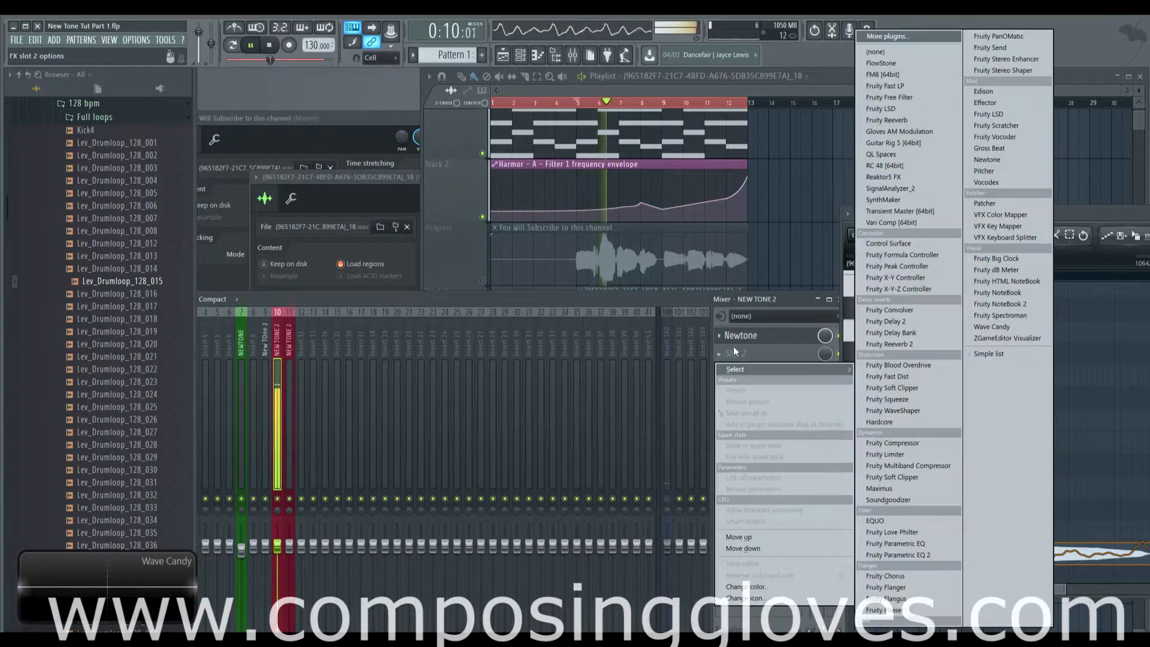
left_click(936, 555)
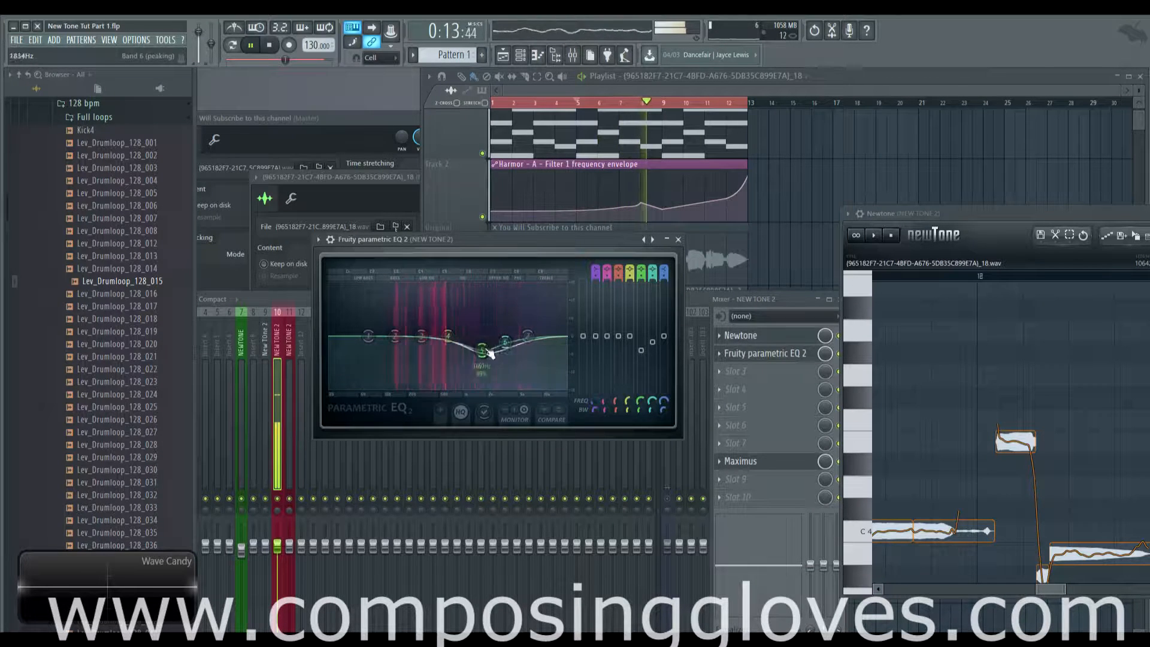
left_click_drag(482, 351, 493, 329)
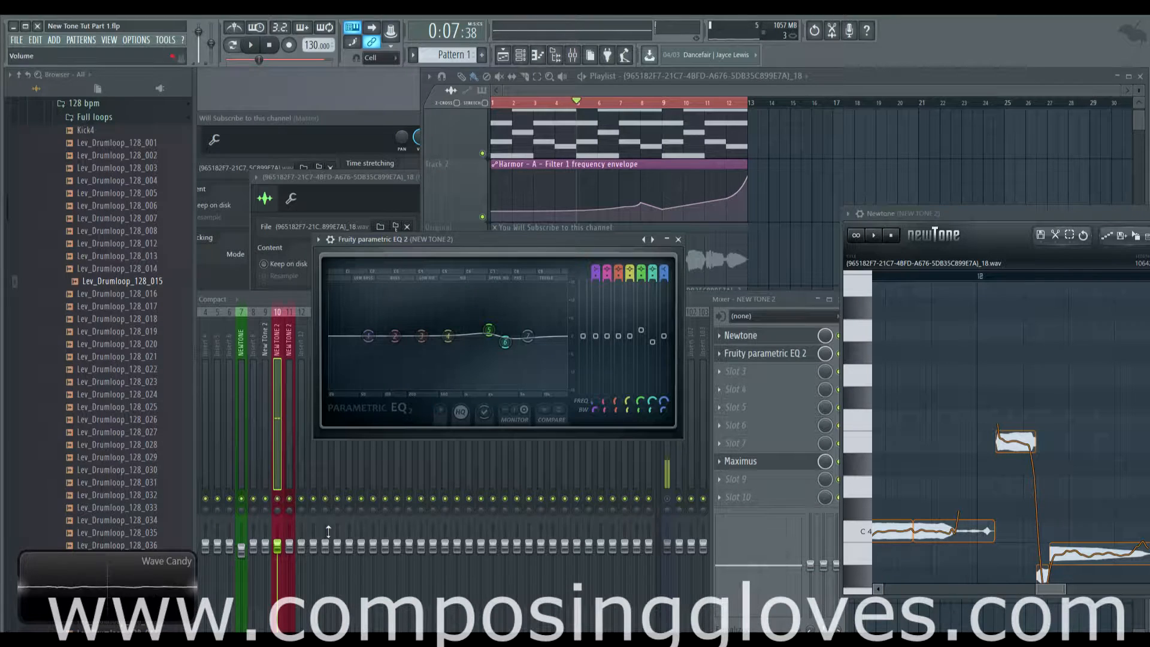
Step: Reopen the channel settings of the exported vocal clip on Track 8 and play from bar 5
key("F5")
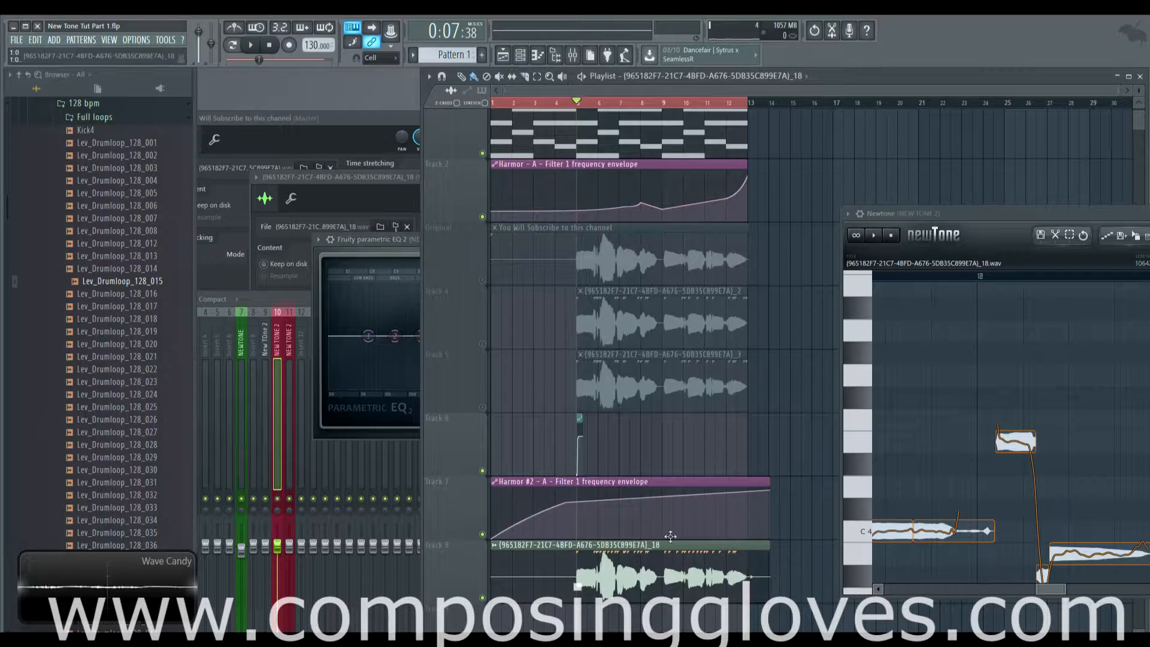
double_click(663, 576)
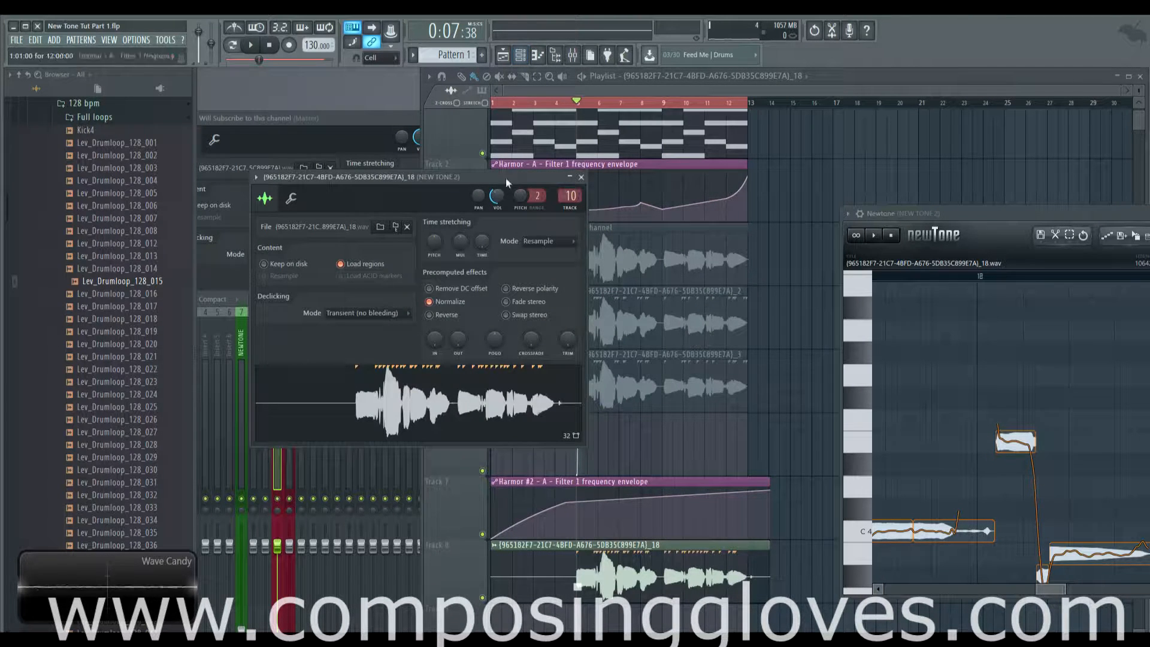
key("space")
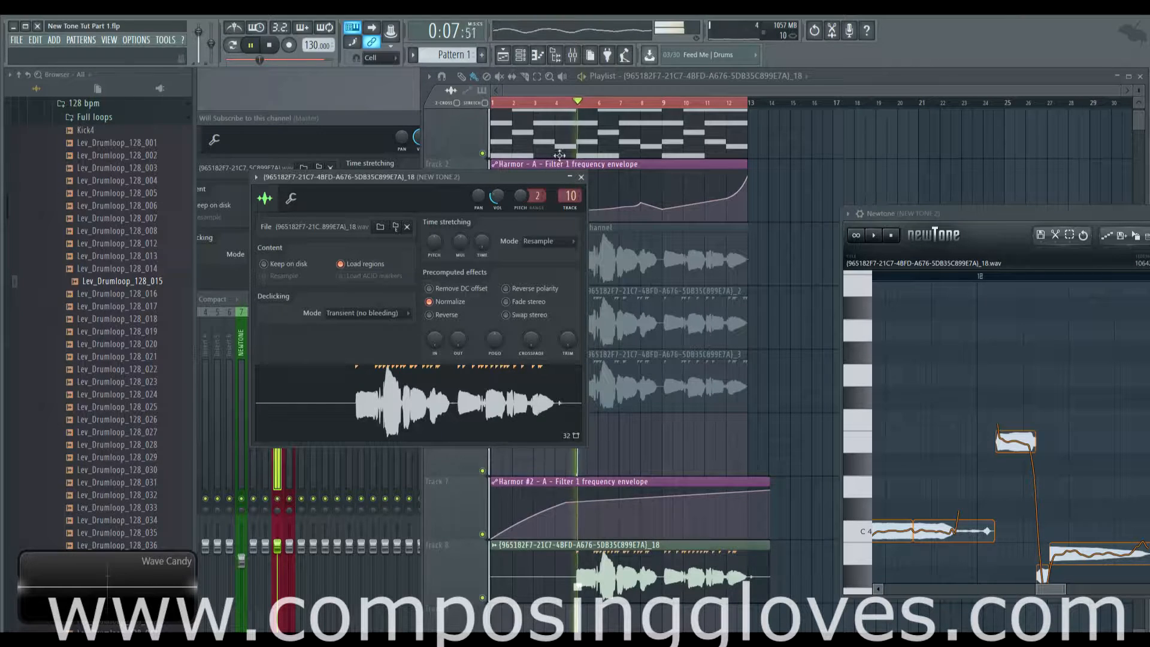
Step: Show the mixer and add Fruity Reeverb 2 to slot 3 of mixer track 10
key("F9")
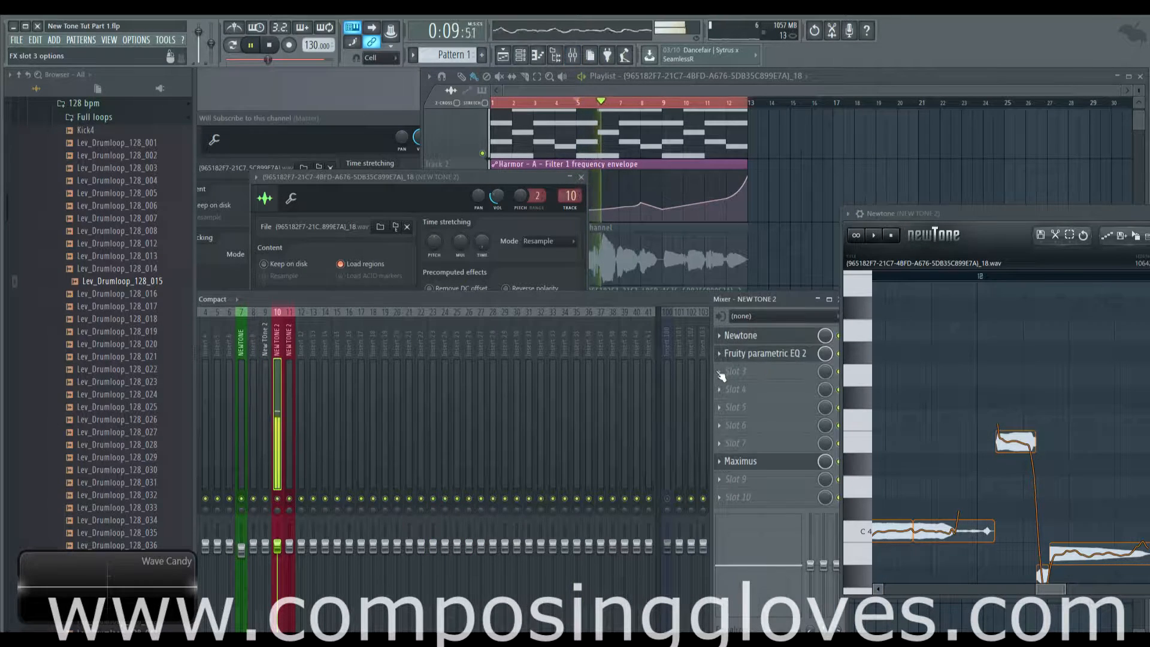
left_click(774, 372)
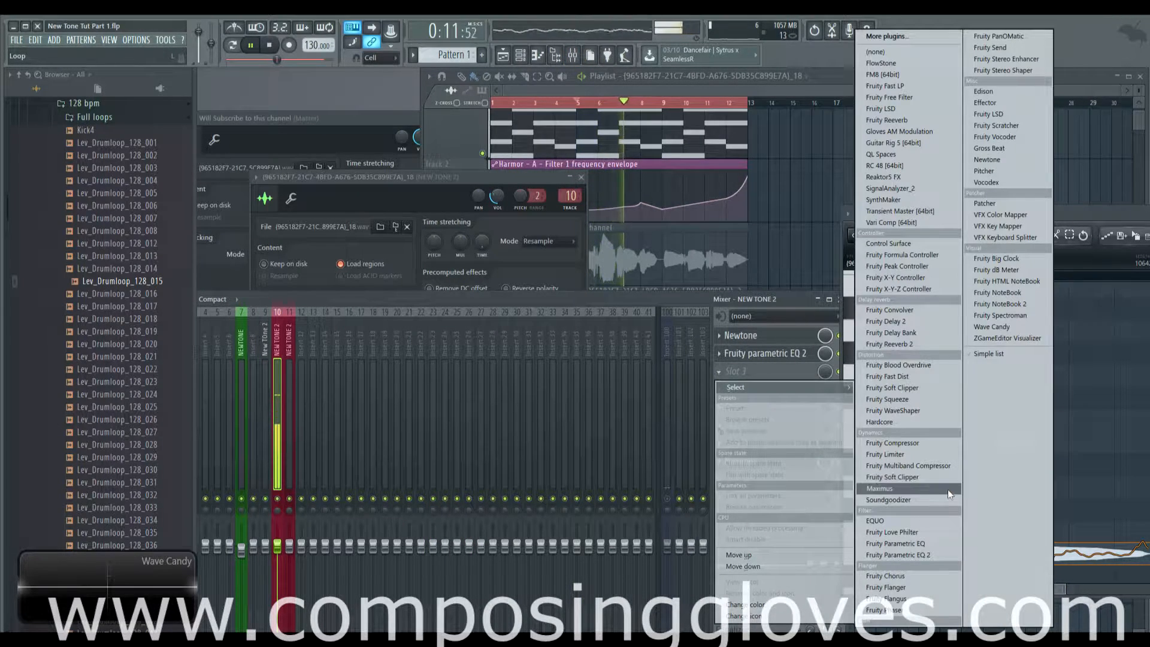
left_click(937, 344)
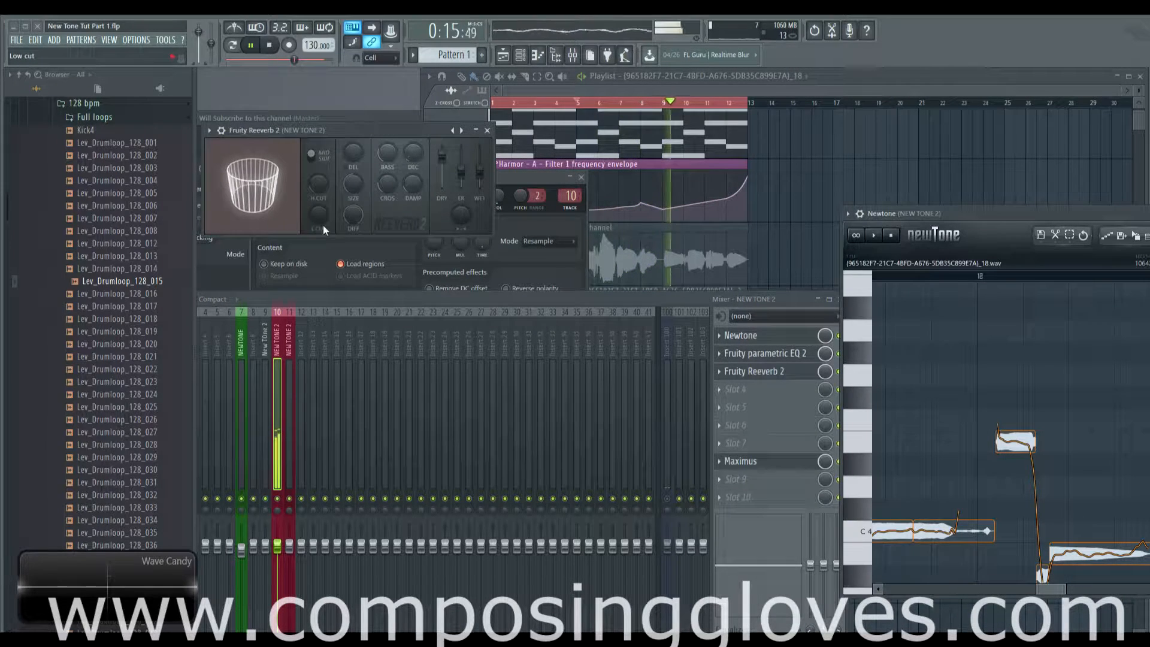
Step: Lower the reverb's high cut, lengthen its decay time and raise its wet level, restarting playback to hear the vocal
left_click_drag(318, 184, 319, 204)
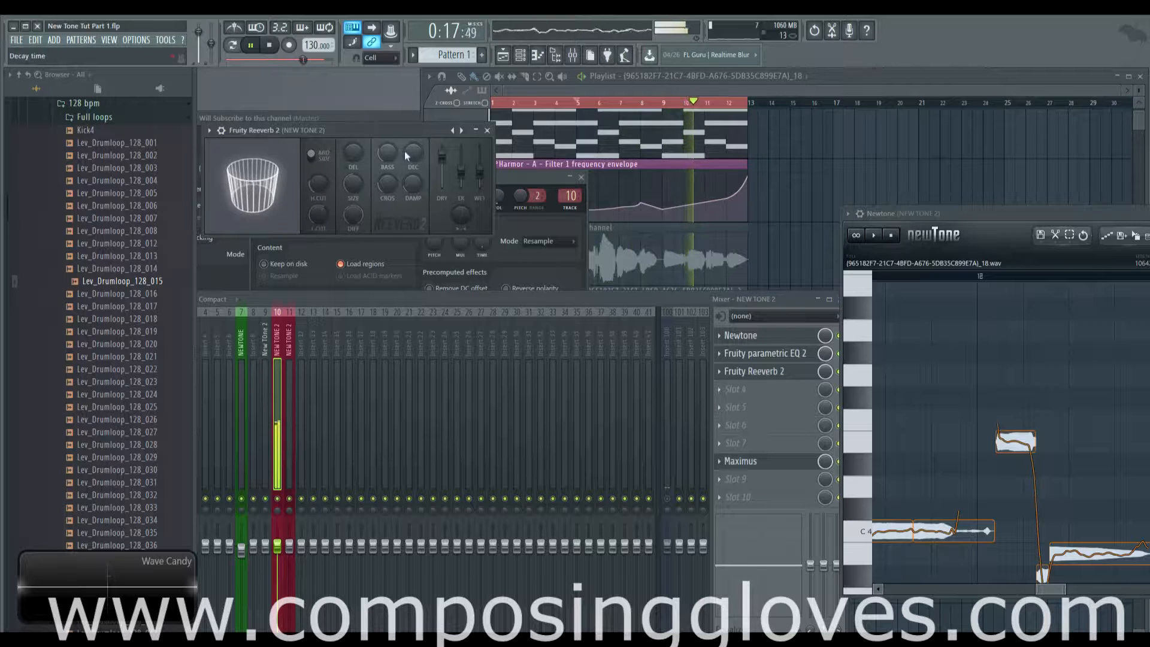
left_click_drag(408, 153, 407, 130)
mouse_move(480, 170)
left_mouse_down()
mouse_move(480, 158)
mouse_move(461, 164)
left_mouse_up()
key("space")
key("space")
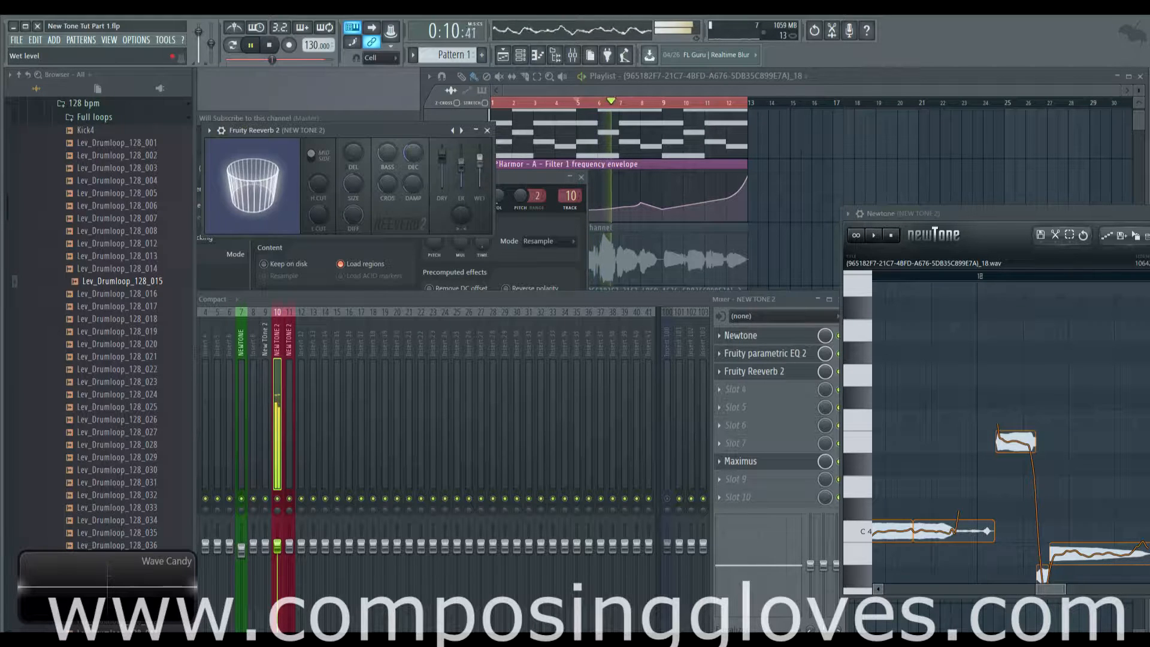
Step: Shorten the reverb's decay time slightly and raise its low cut during playback, and stop the song
left_click_drag(410, 145, 410, 156)
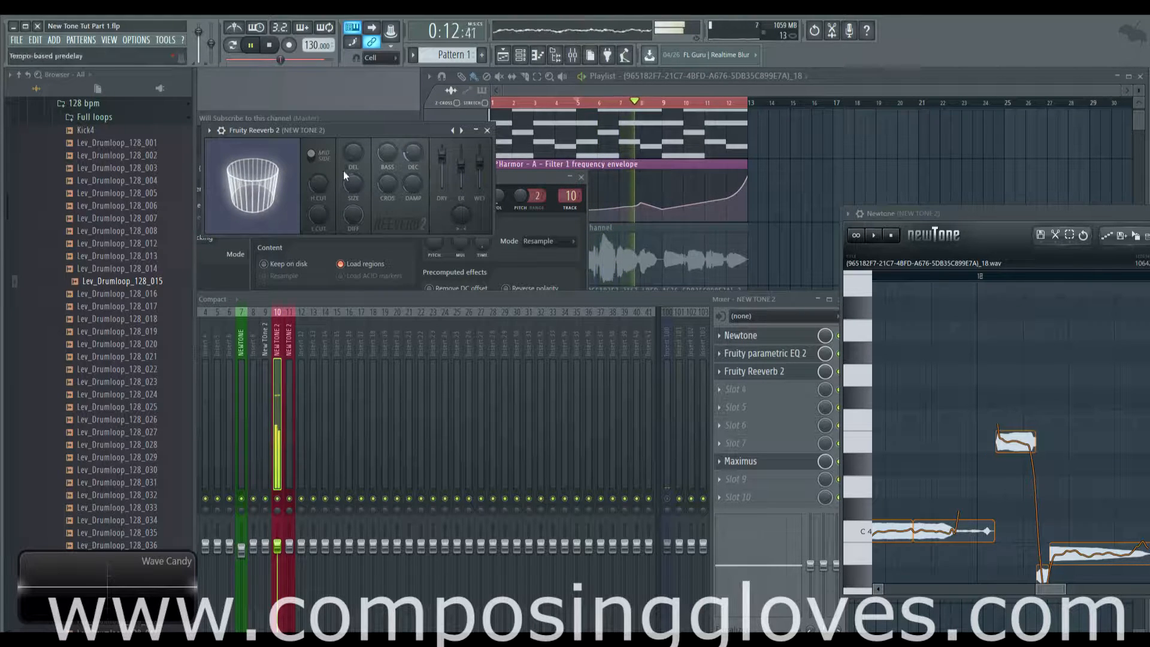
left_click_drag(318, 206, 321, 175)
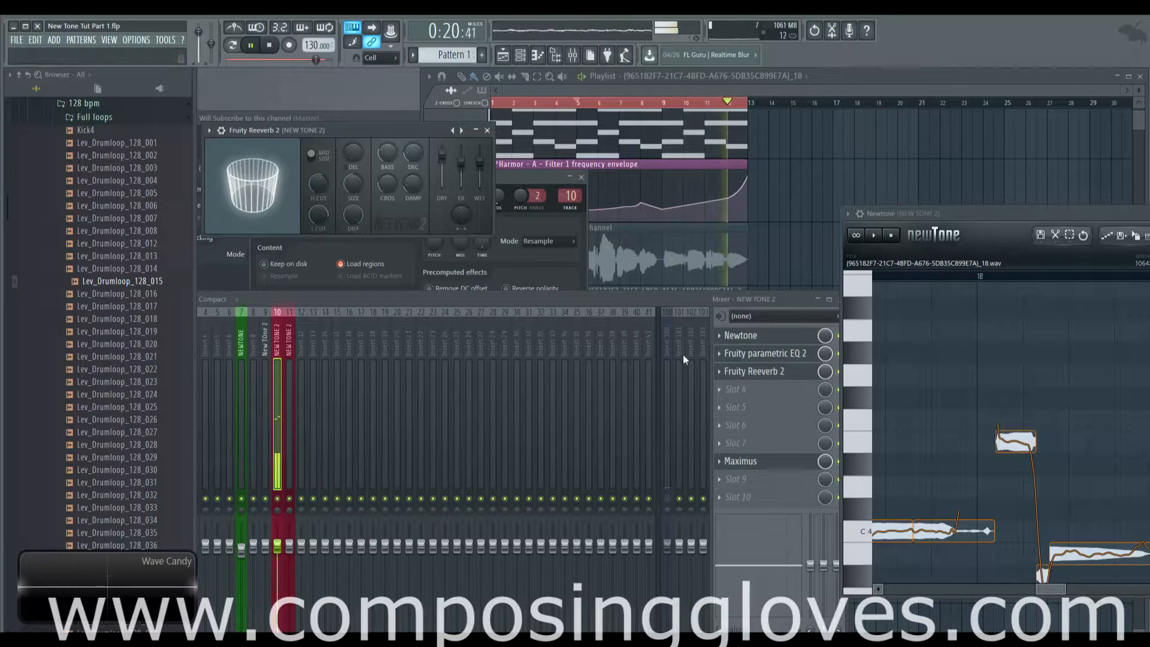
key("space")
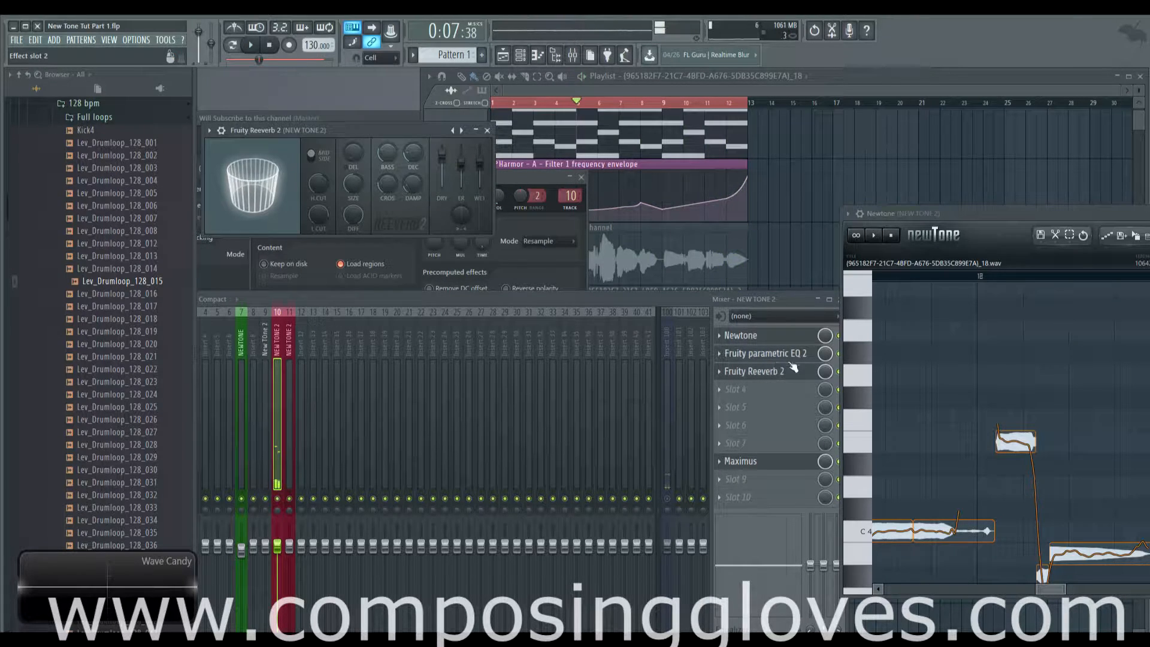
Step: Reopen Fruity Parametric EQ 2 on track 10, move the boosted band 5 to a lower frequency and briefly play the vocal
left_click(747, 355)
left_click_drag(488, 337, 466, 324)
key("space")
key("space")
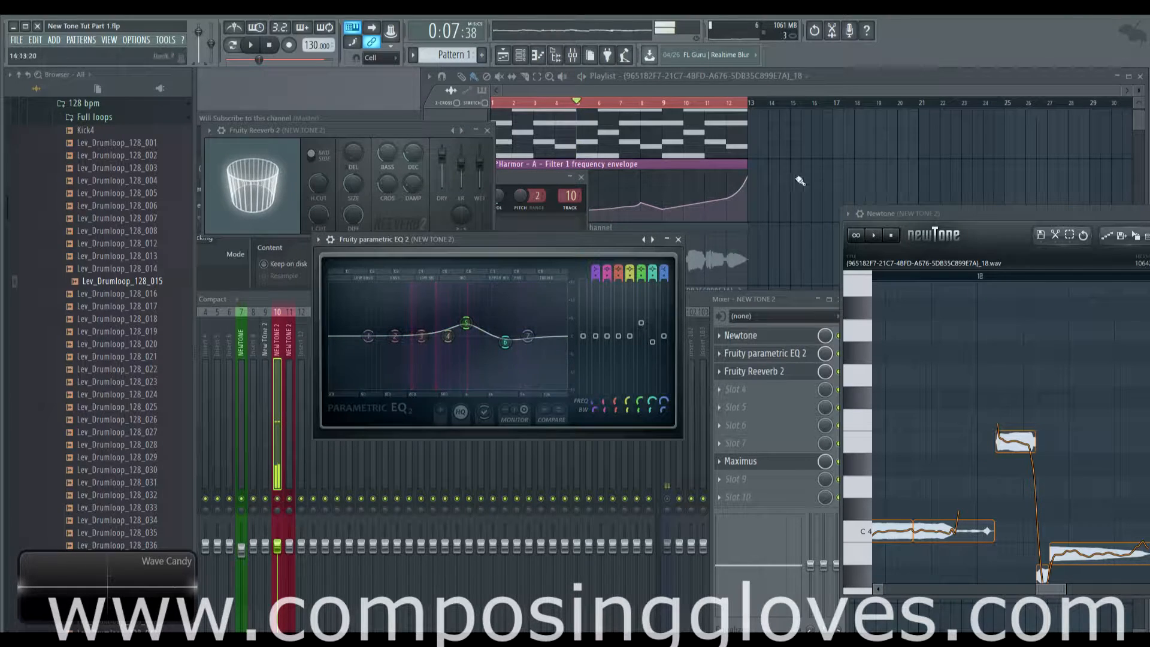
Step: Move the Newtone window over the mixer so its whole editor and controls are in view
left_click_drag(933, 212, 544, 200)
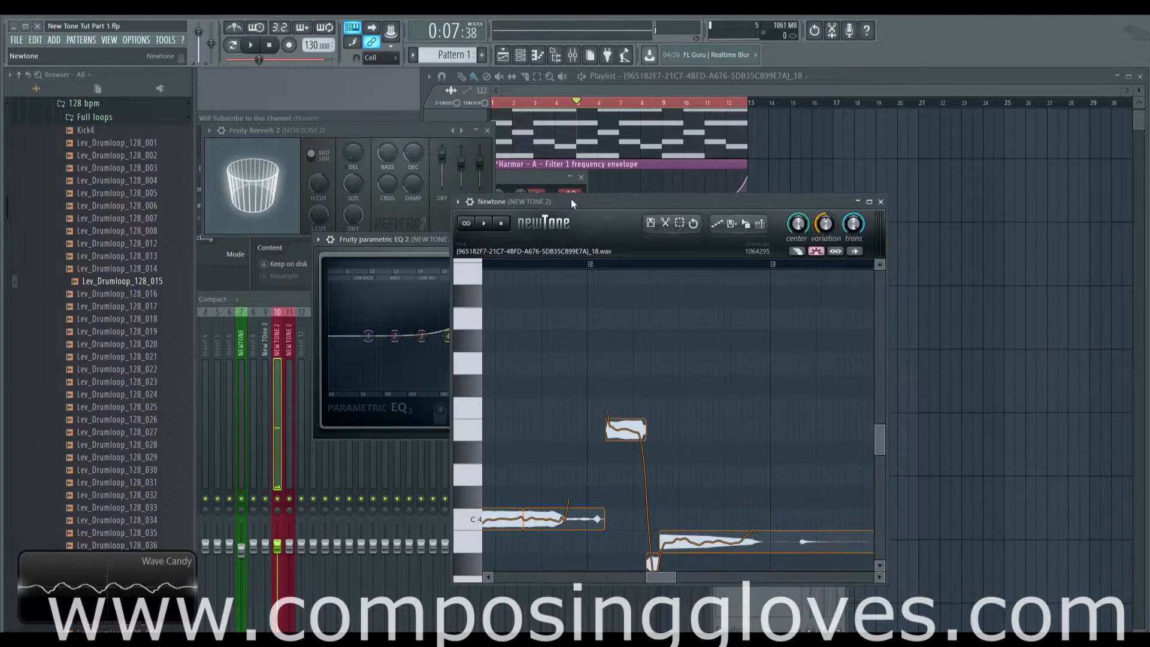
Step: Move the Newtone window off the start of the vocal clips in the playlist so both can be viewed together
scroll(667, 380, "down", 4)
scroll(729, 339, "down", 2, "ctrl")
scroll(725, 338, "down", 3)
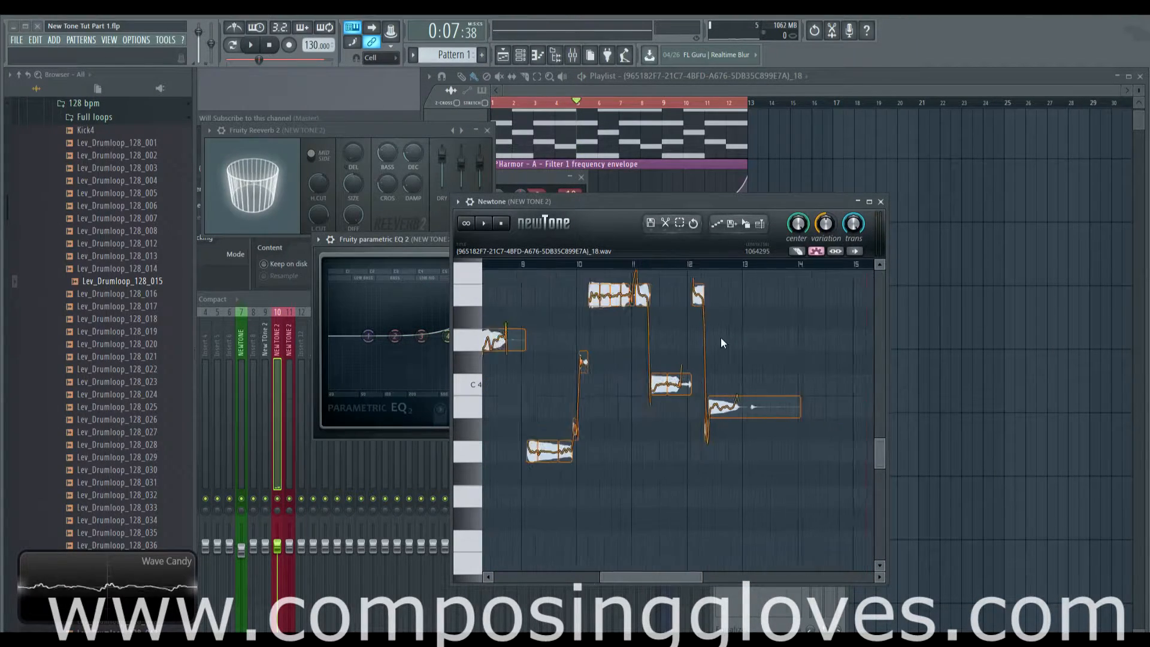
left_click(686, 90)
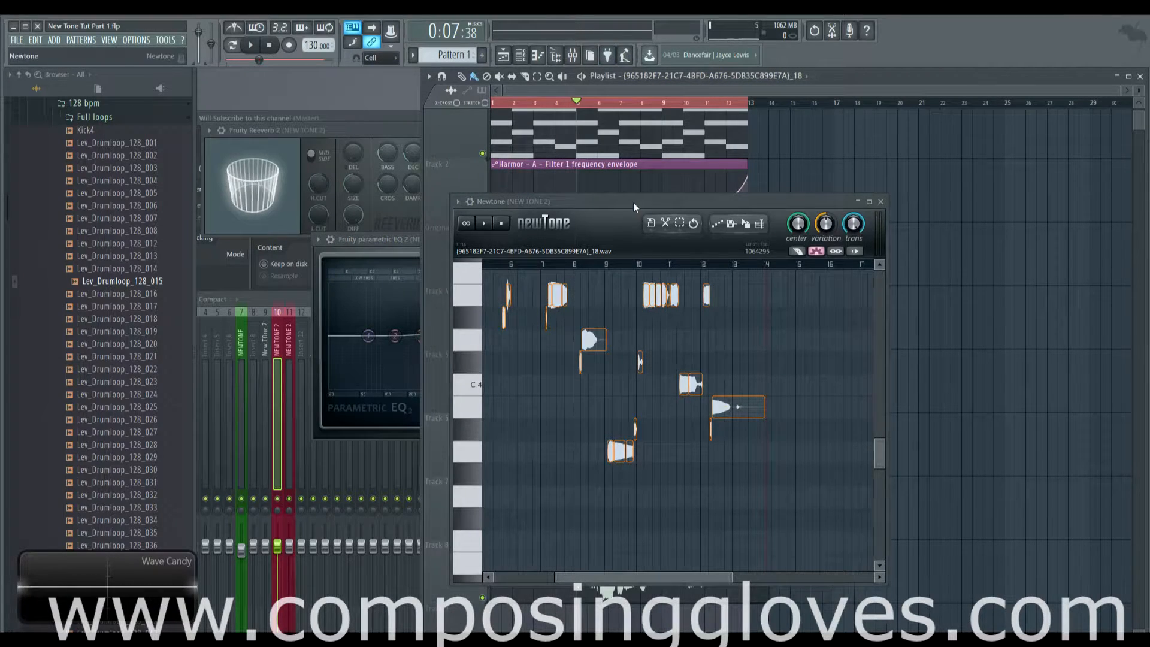
left_click_drag(633, 202, 949, 156)
scroll(713, 411, "down", 4)
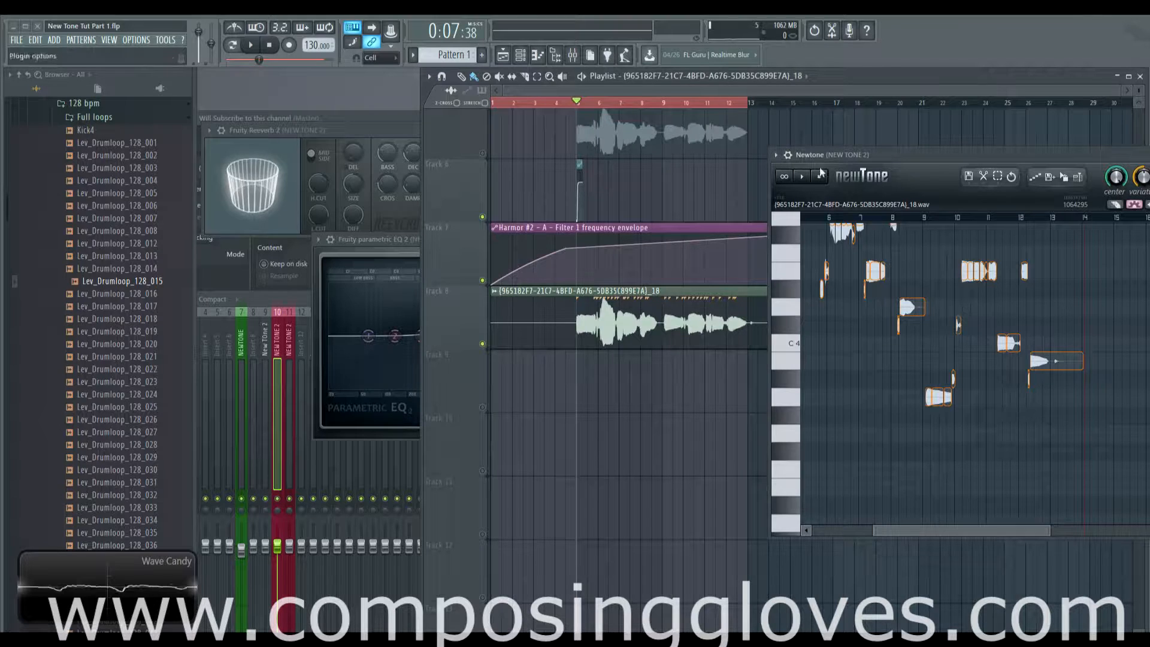
left_click_drag(938, 160, 812, 153)
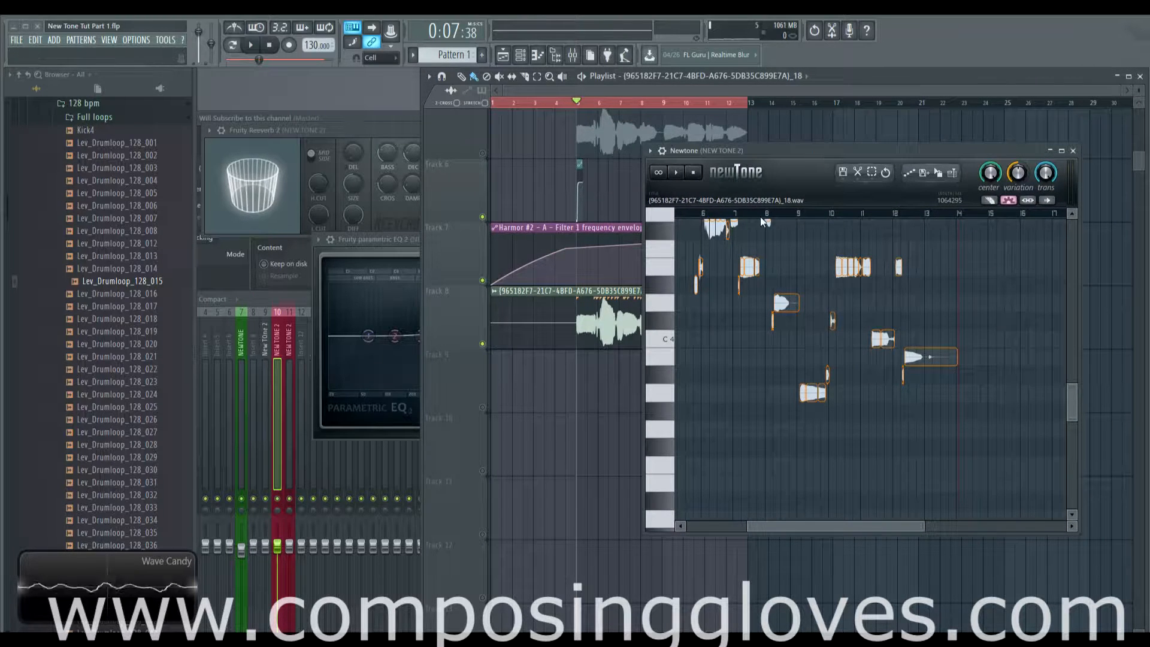
Step: Examine the pitch-corrected vocal notes in Newtone alongside the vocal clips on the playlist tracks
scroll(886, 360, "up", 5)
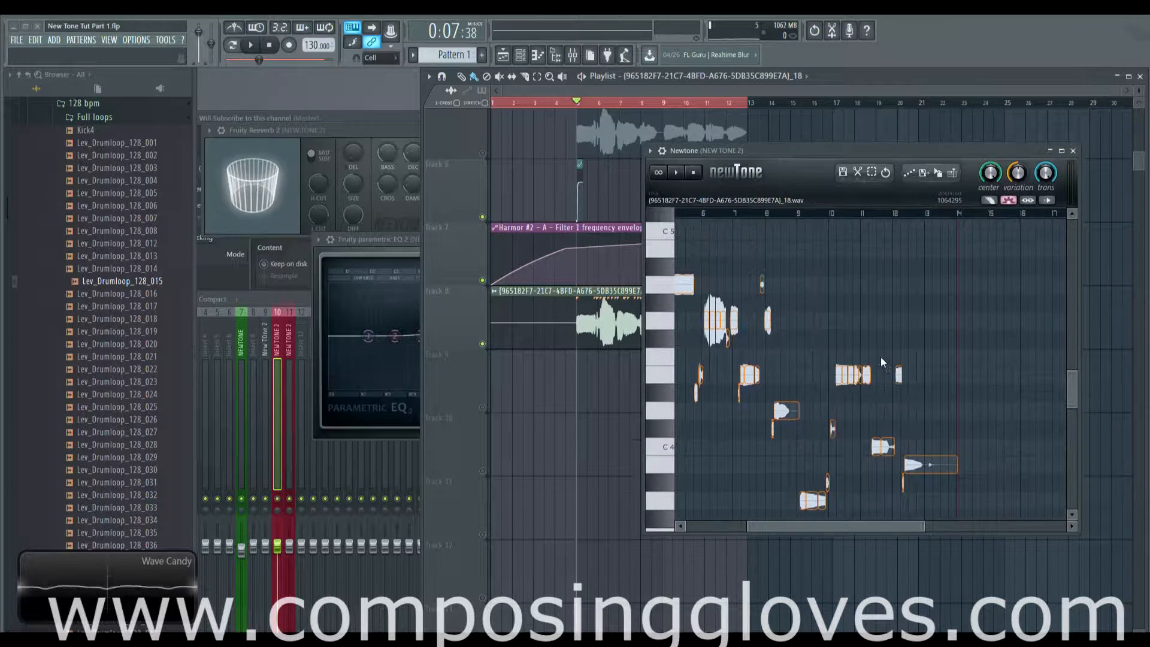
scroll(863, 515, "left", 4)
scroll(933, 462, "down", 2)
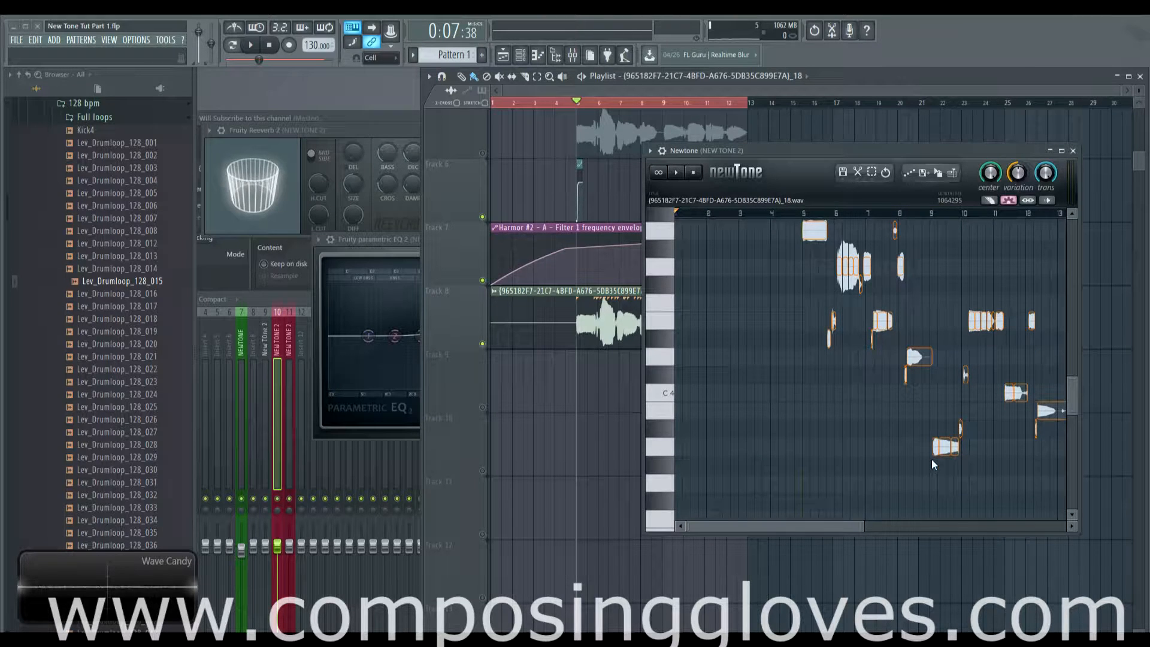
left_click_drag(818, 526, 865, 513)
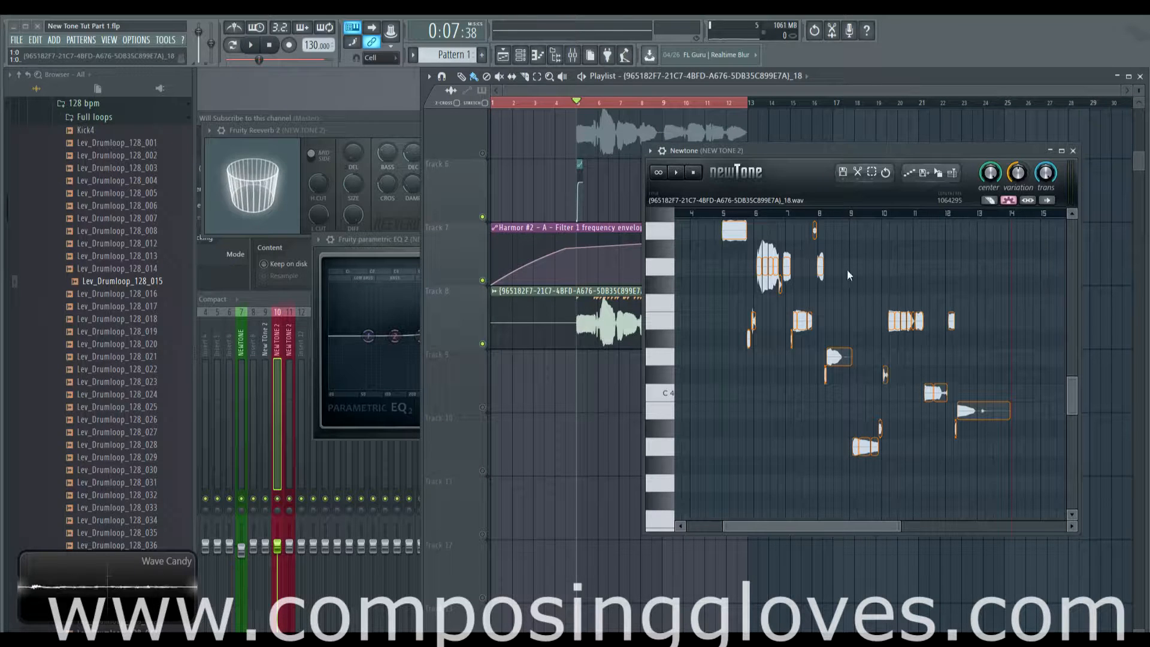
scroll(830, 273, "up", 3)
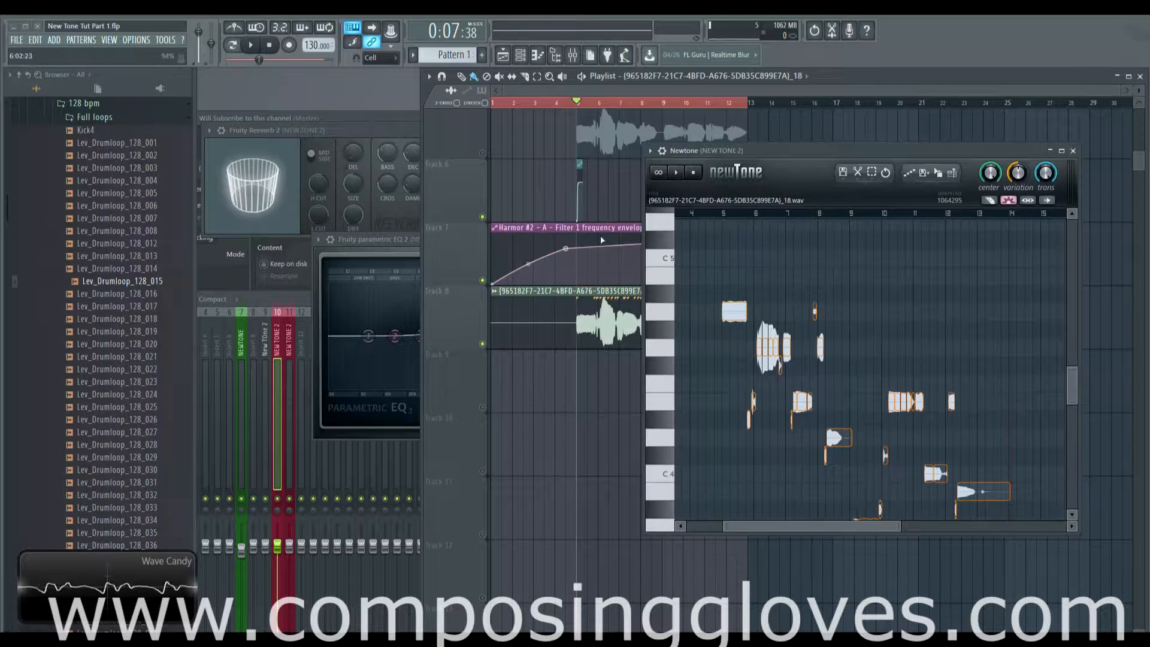
scroll(600, 235, "up", 4)
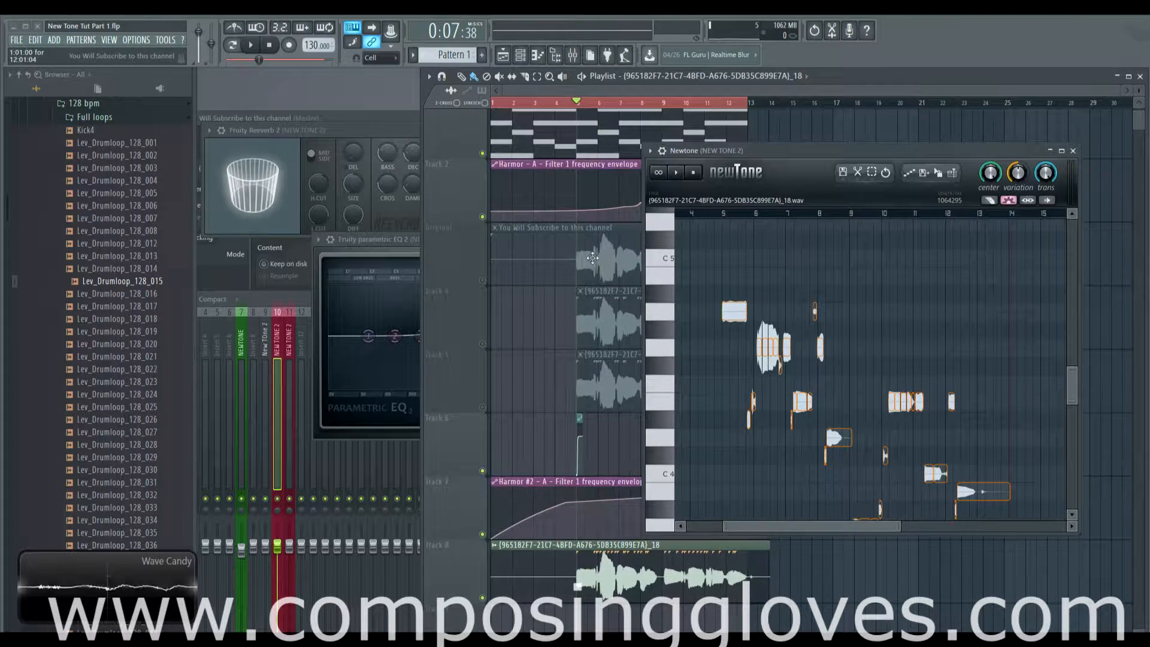
scroll(592, 257, "down", 4)
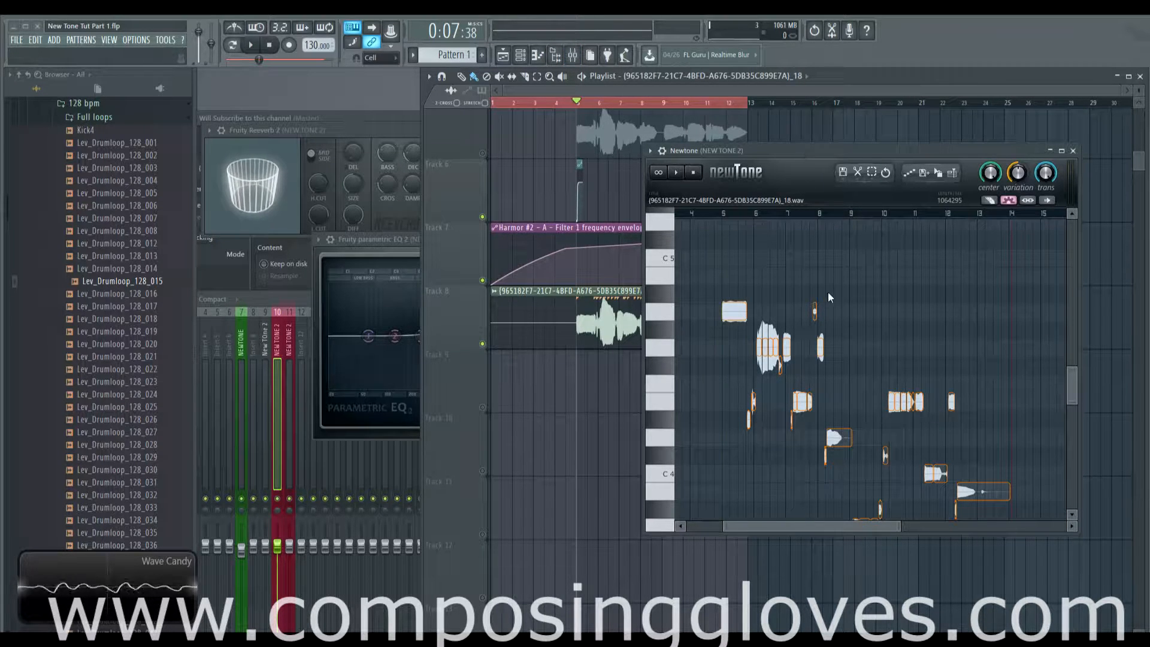
Step: Select all notes in the current Newtone, and open the Newtone of mixer track 11 beside it
key("ctrl+a")
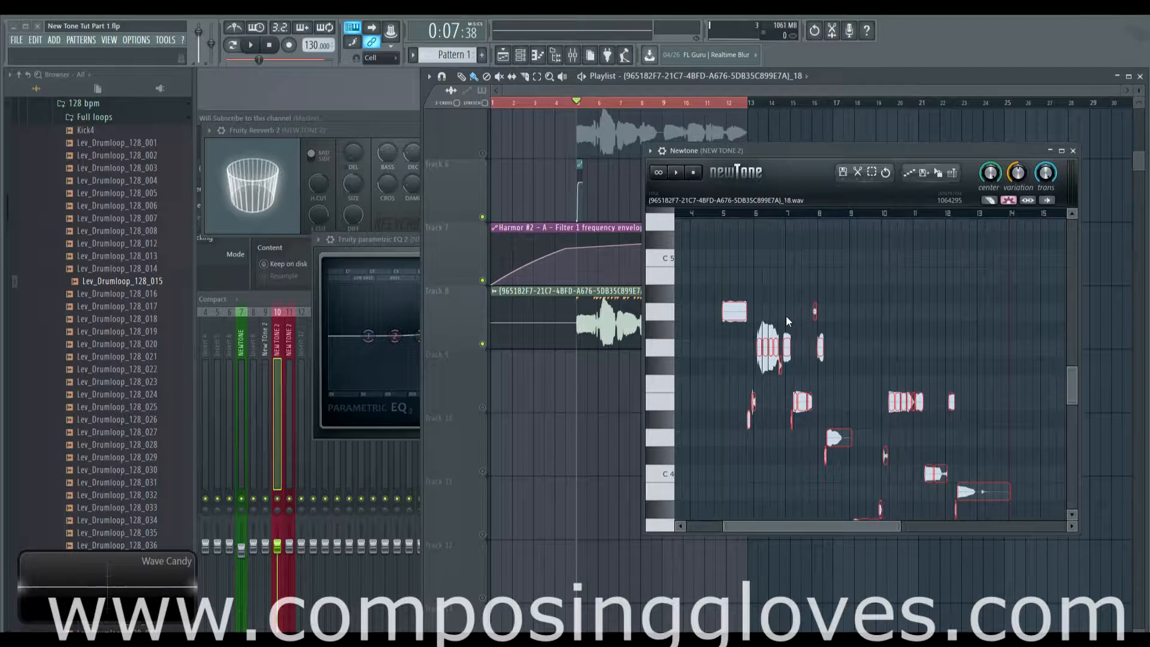
left_click(296, 345)
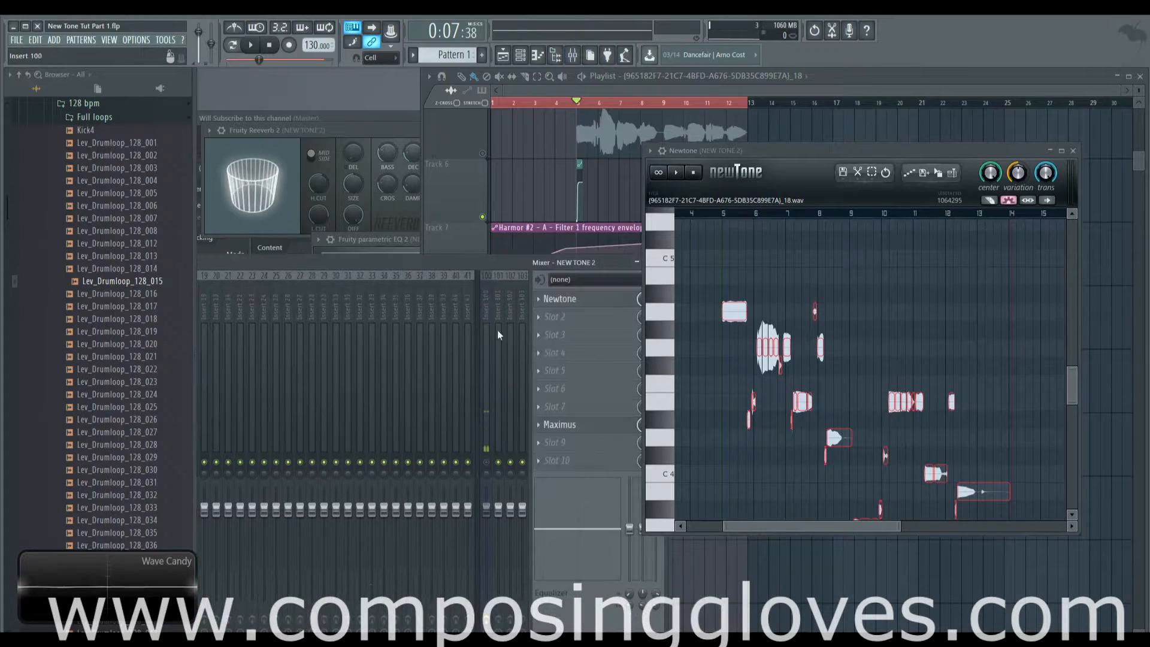
left_click(578, 302)
left_click(581, 305)
left_click(581, 306)
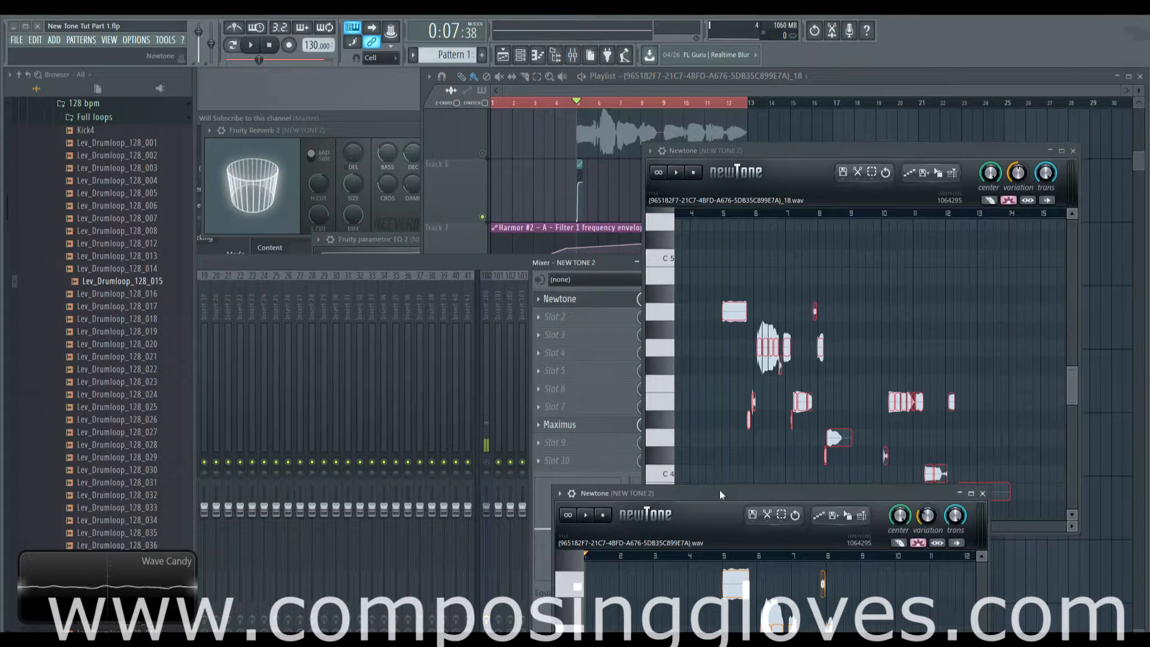
left_click_drag(720, 491, 657, 220)
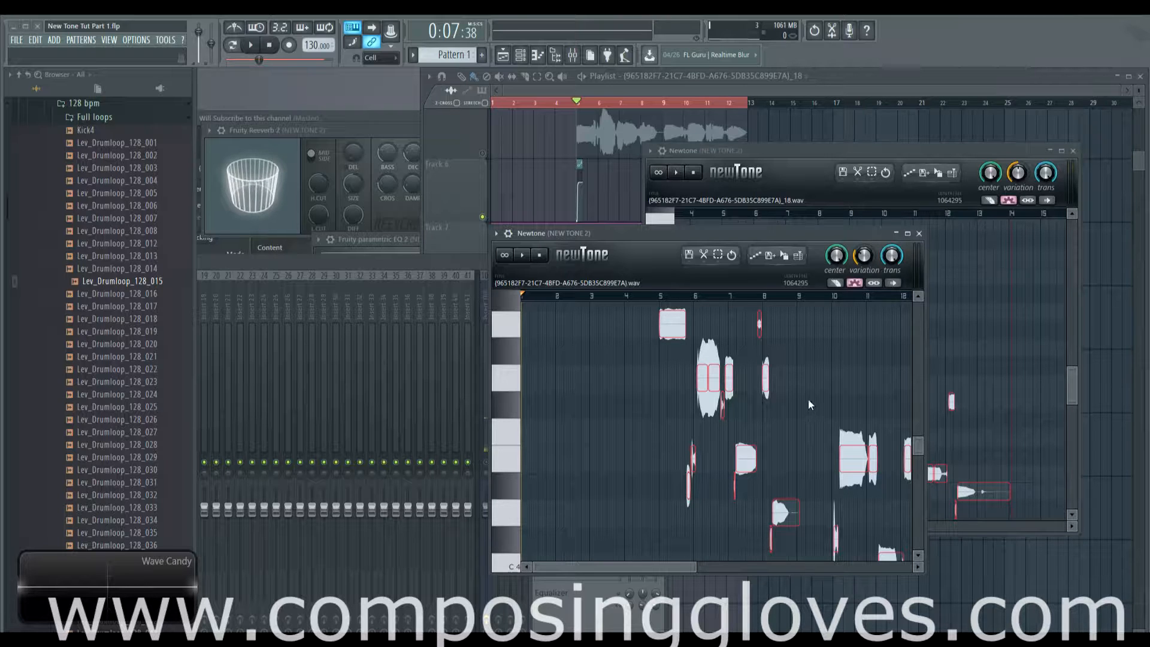
left_click(824, 161)
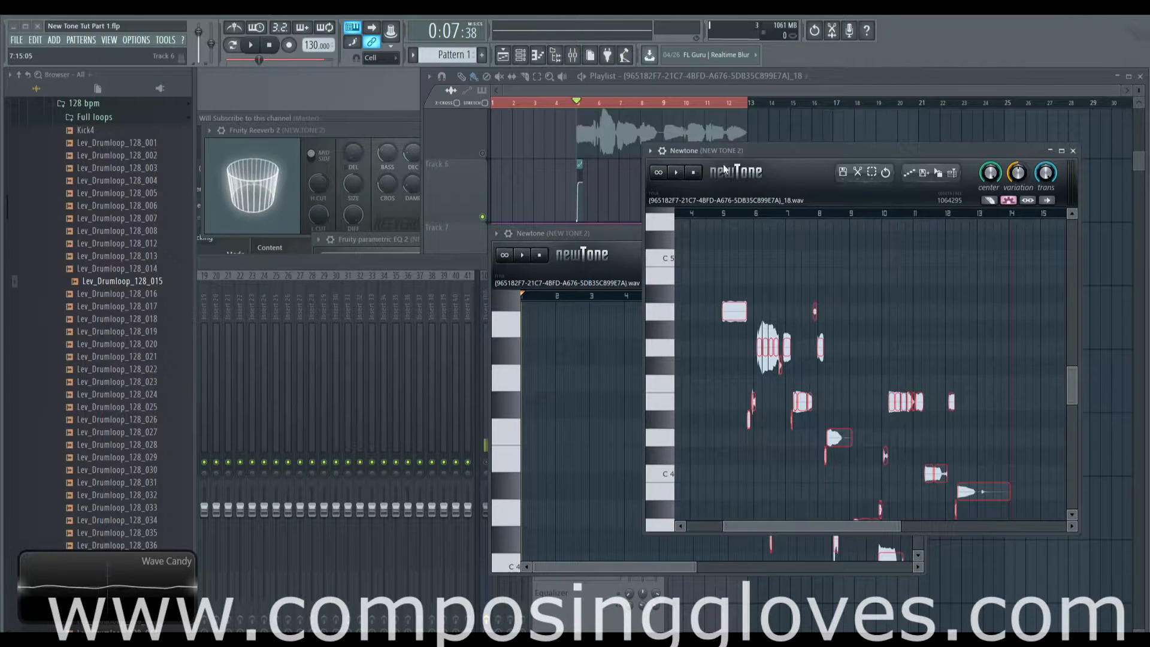
left_click(844, 175)
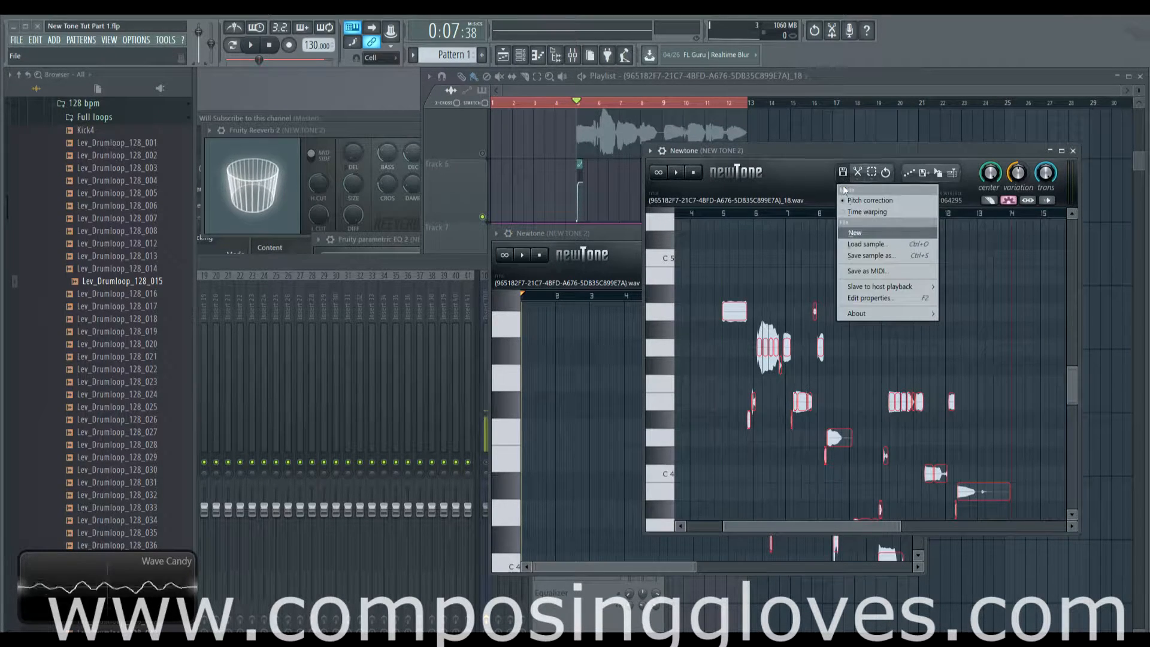
left_click(915, 257)
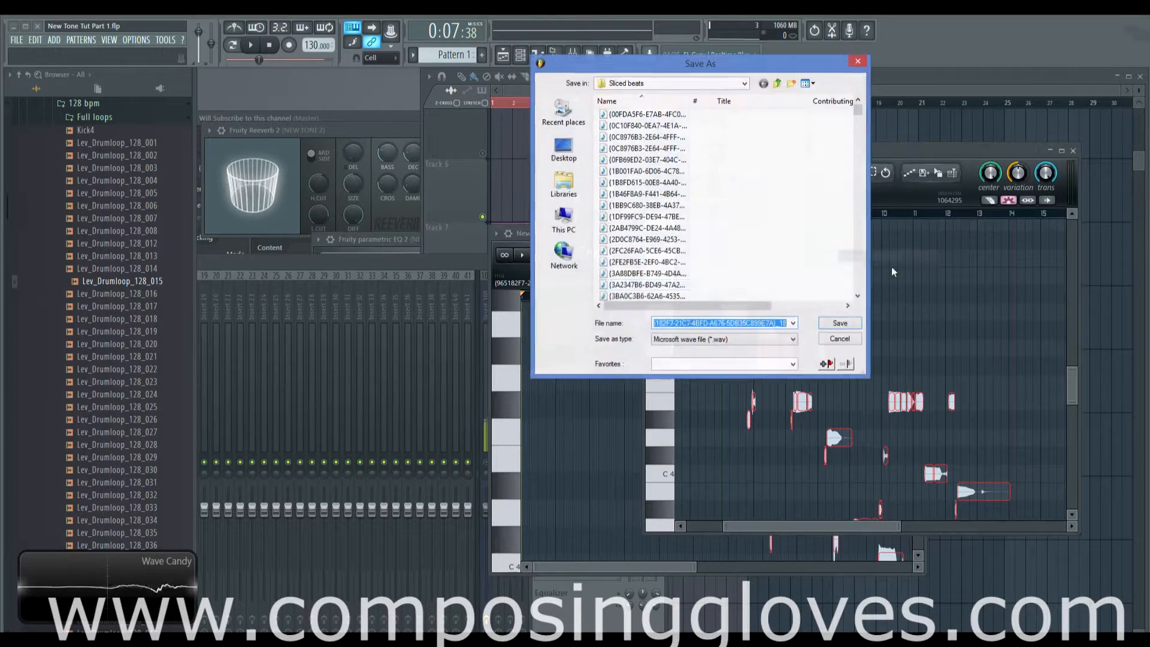
left_click(853, 339)
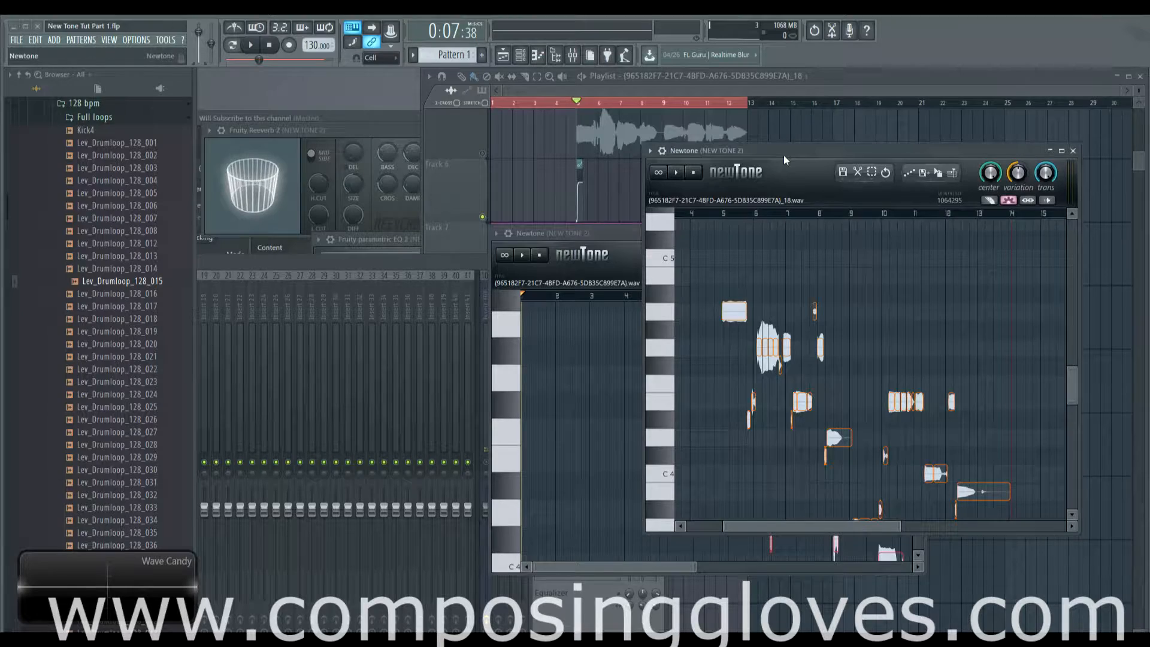
Step: Rearrange the mixer and Newtone windows so the mixer tracks and effect slots are uncovered
left_click_drag(783, 156, 868, 146)
left_click_drag(422, 262, 704, 123)
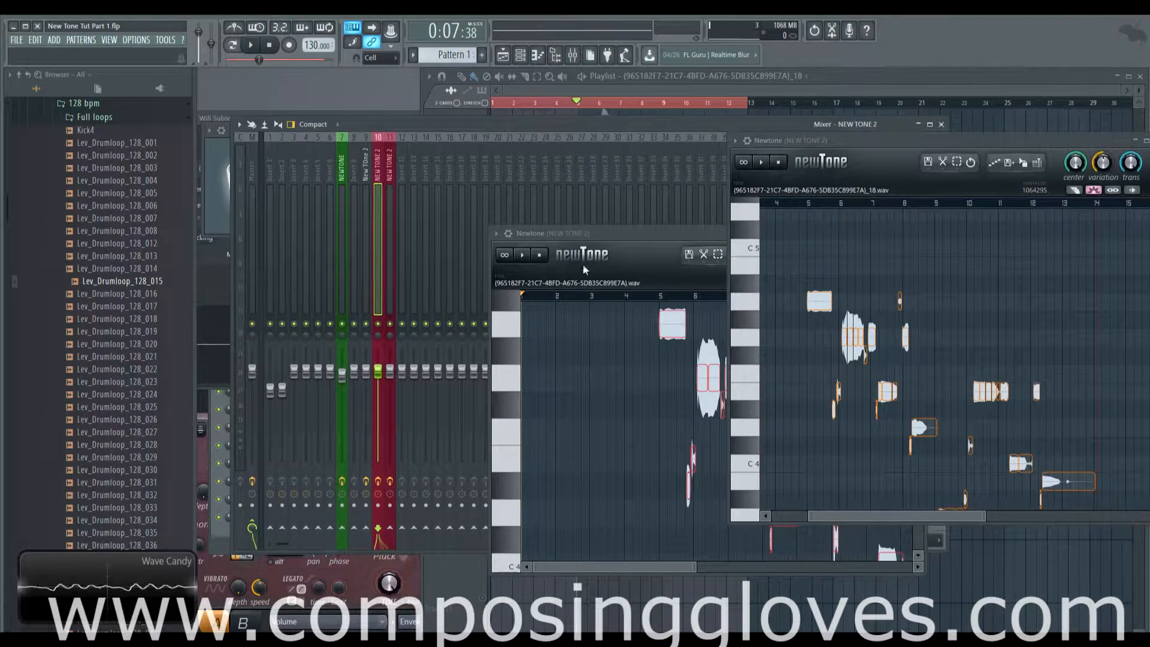
left_click_drag(622, 233, 565, 266)
left_click(864, 267)
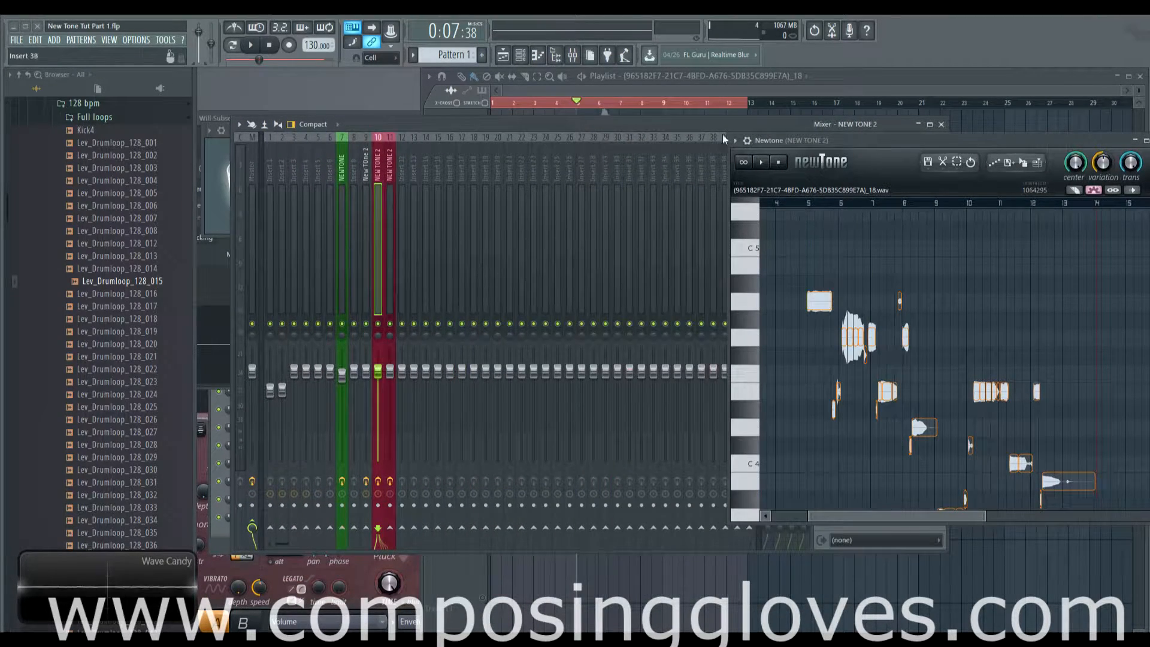
left_click_drag(878, 146, 916, 395)
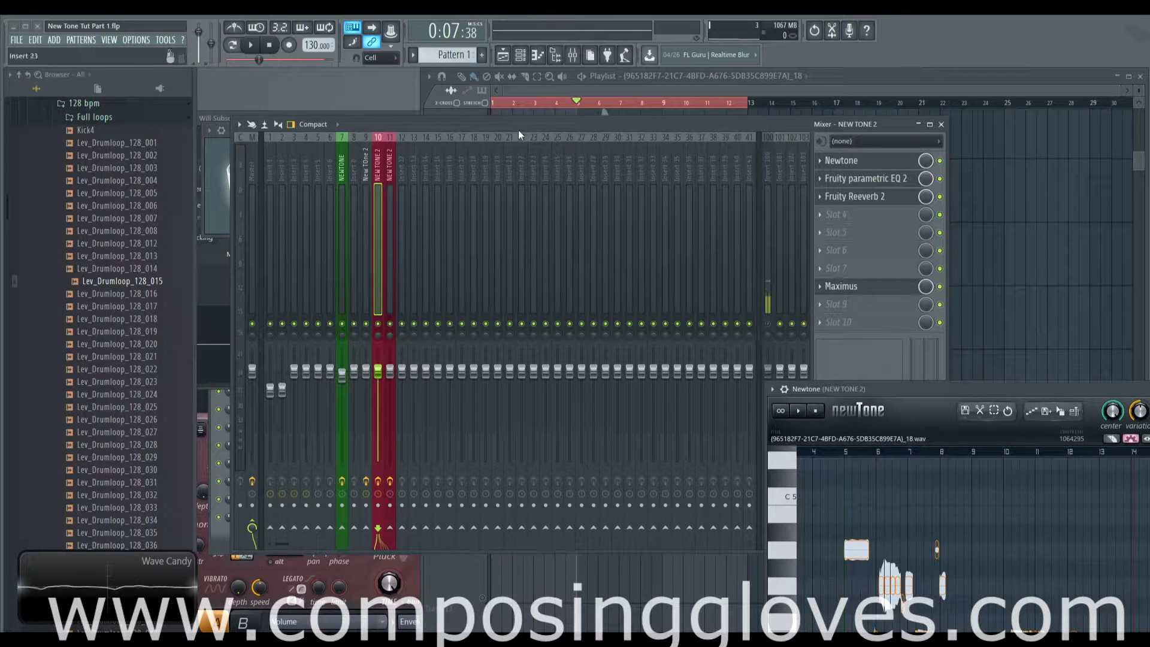
Step: Save the state of mixer track 10 as a preset, overwriting the existing Vocal Edit file
left_click(391, 180)
left_click(377, 174)
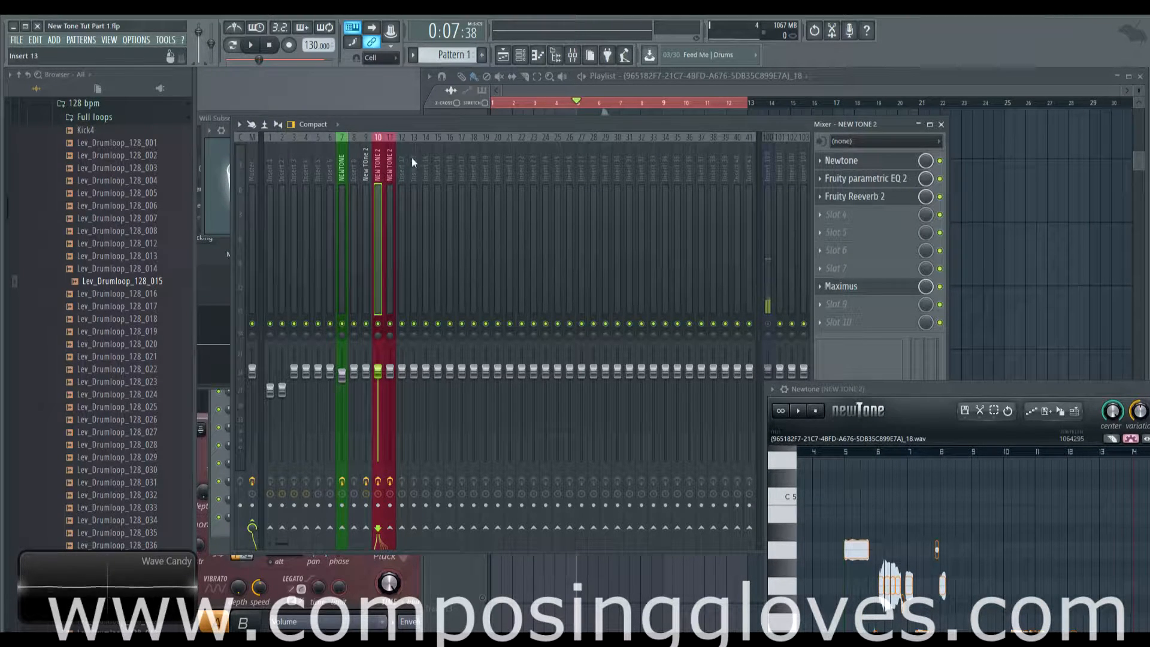
left_click(238, 125)
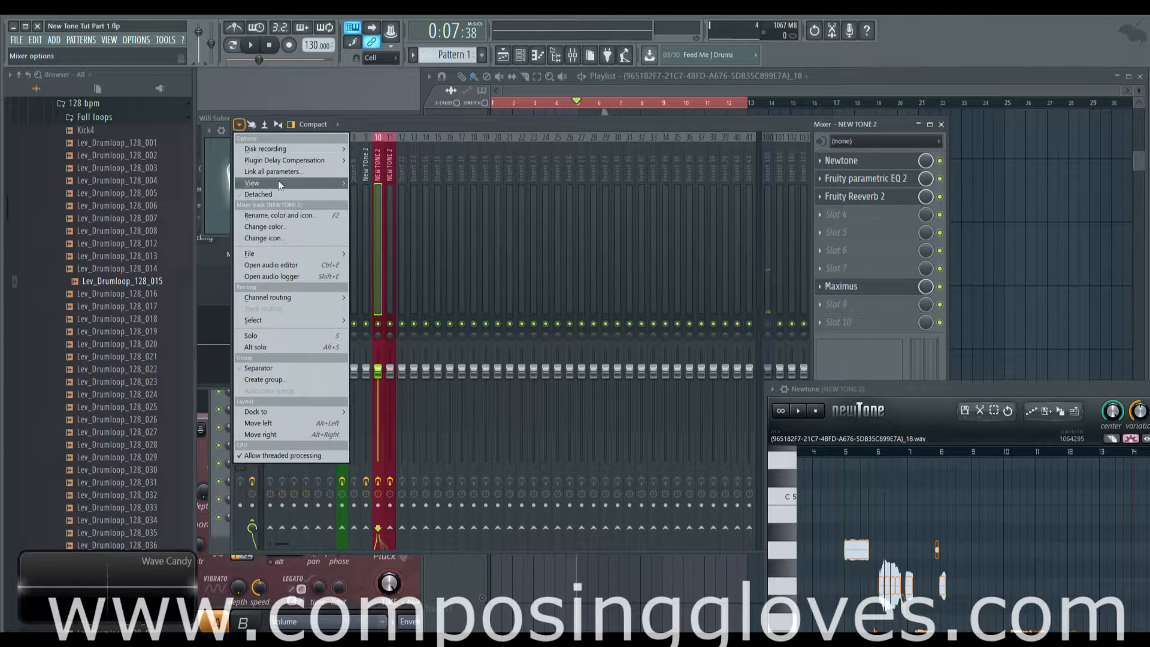
mouse_move(304, 255)
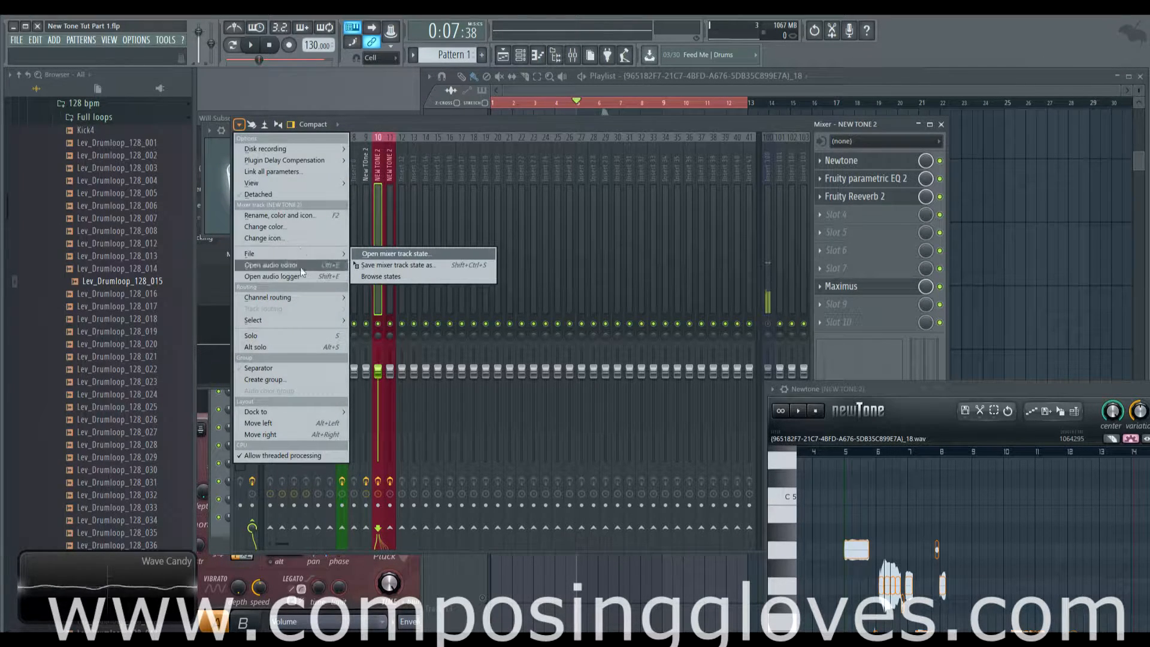
left_click(455, 264)
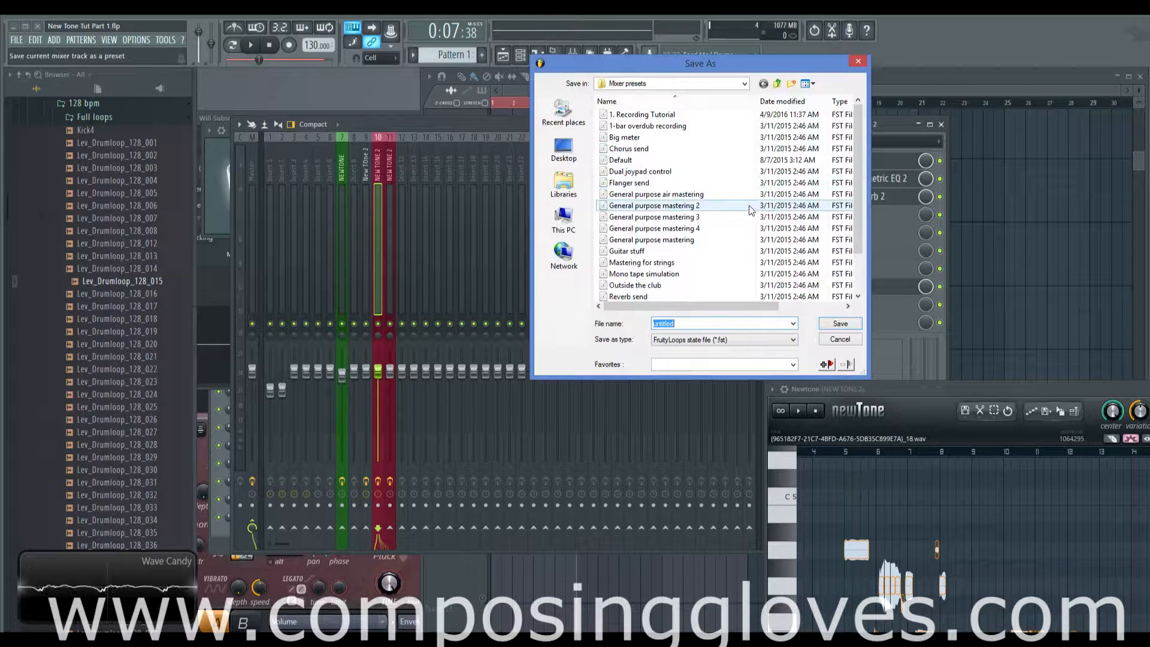
scroll(662, 281, "down", 2)
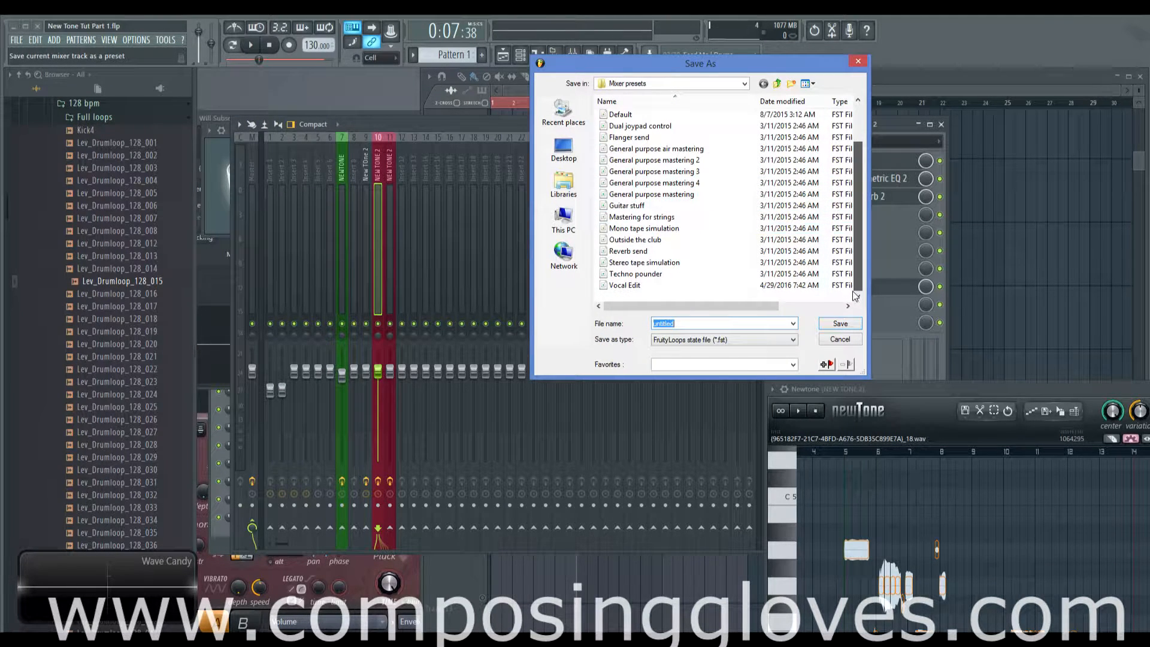
left_click(662, 286)
left_click(839, 324)
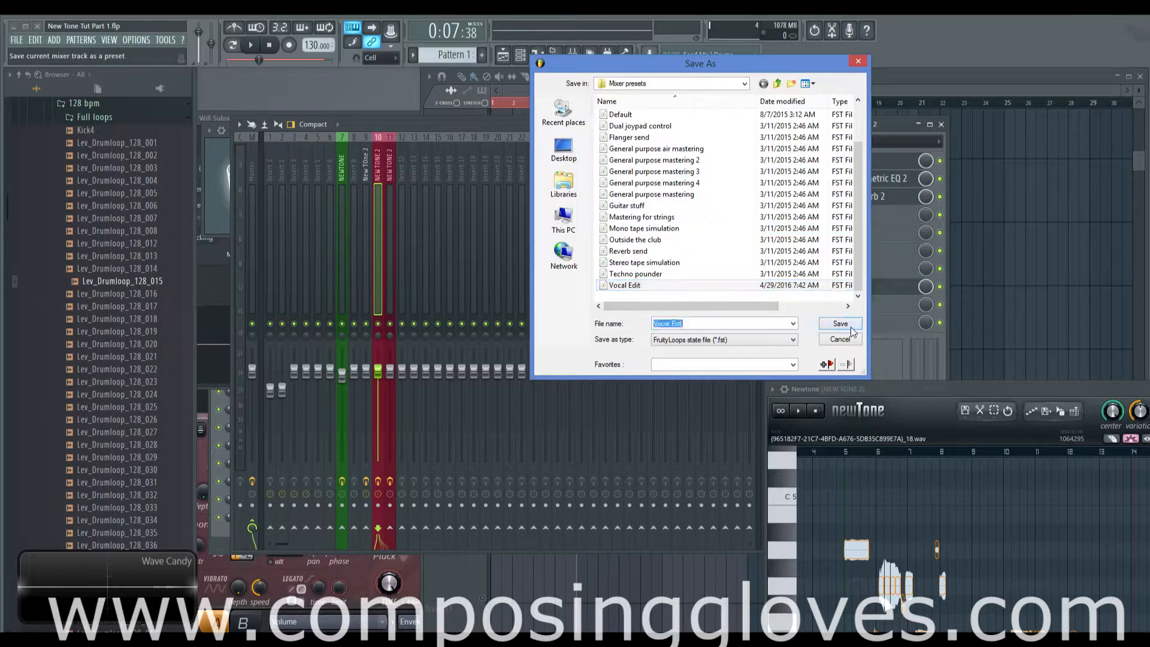
left_click(609, 335)
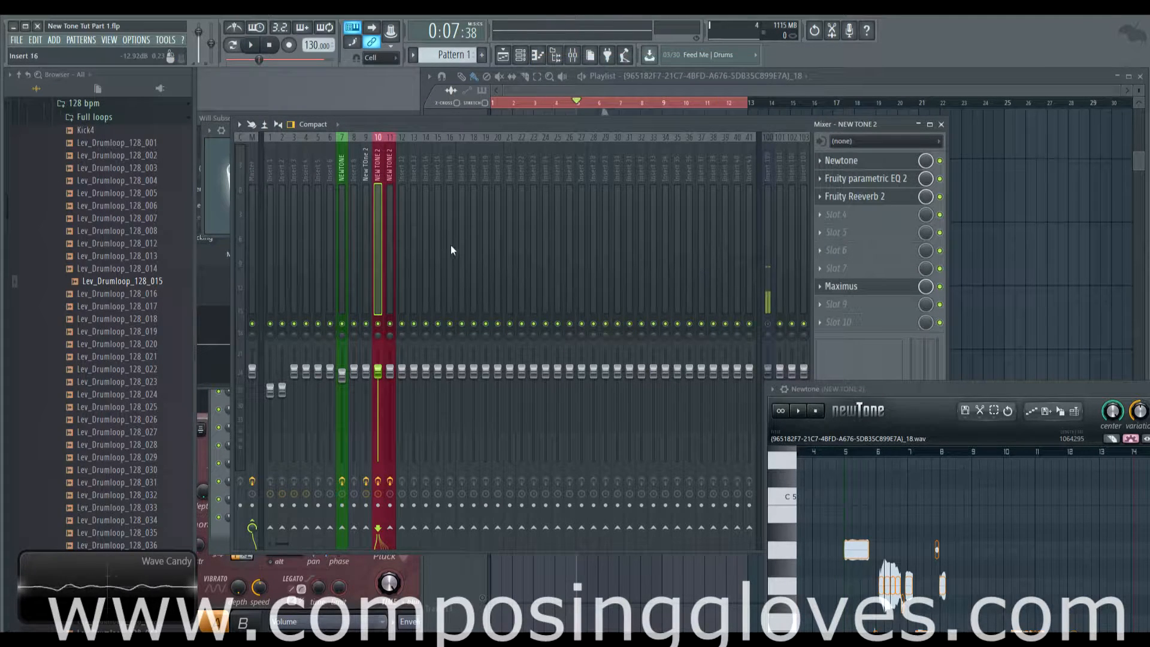
Step: Load the Vocal Edit mixer track state onto mixer track 11
left_click(386, 162)
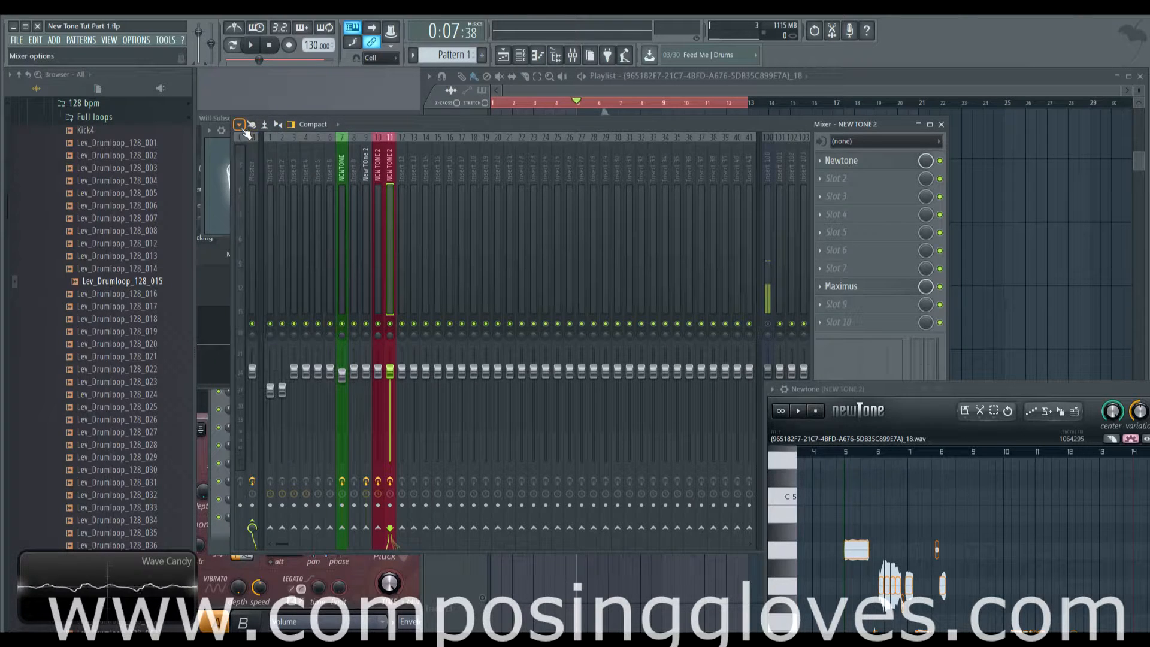
left_click(240, 125)
mouse_move(343, 254)
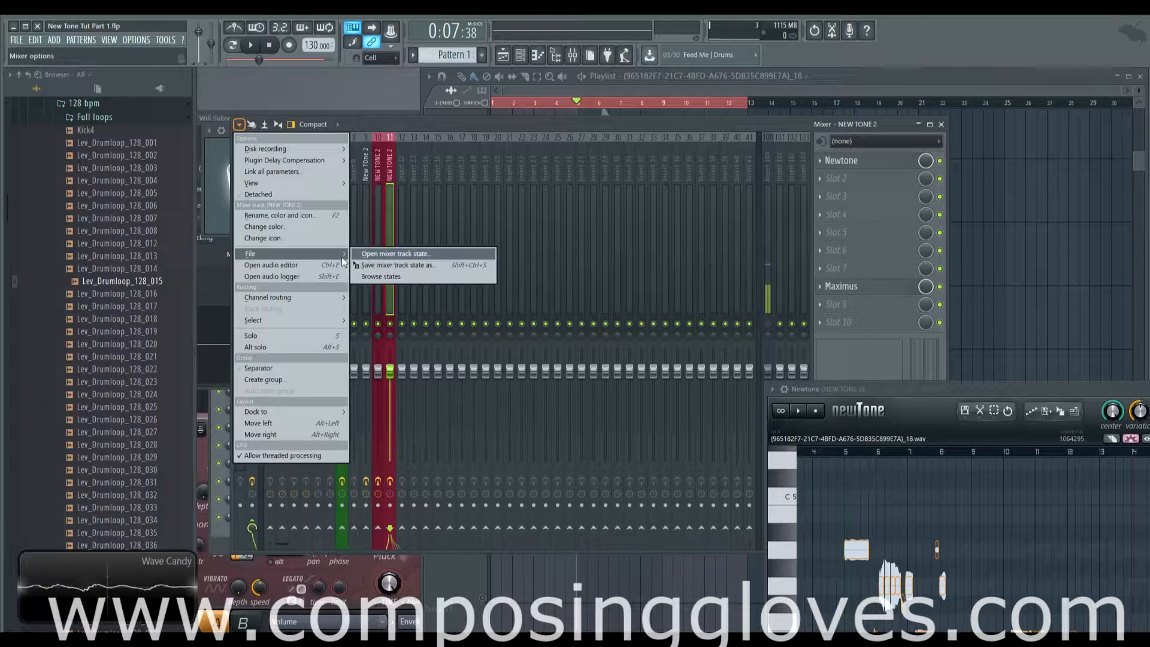
left_click(415, 253)
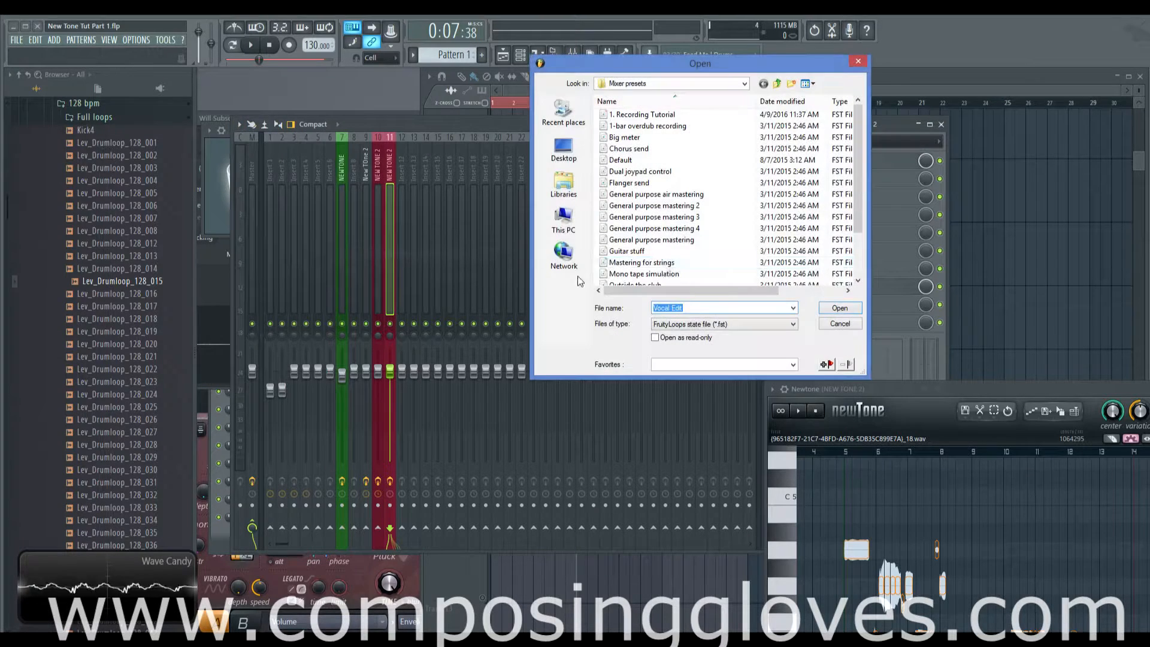
left_click(805, 232)
scroll(804, 231, "down", 2)
left_click(623, 274)
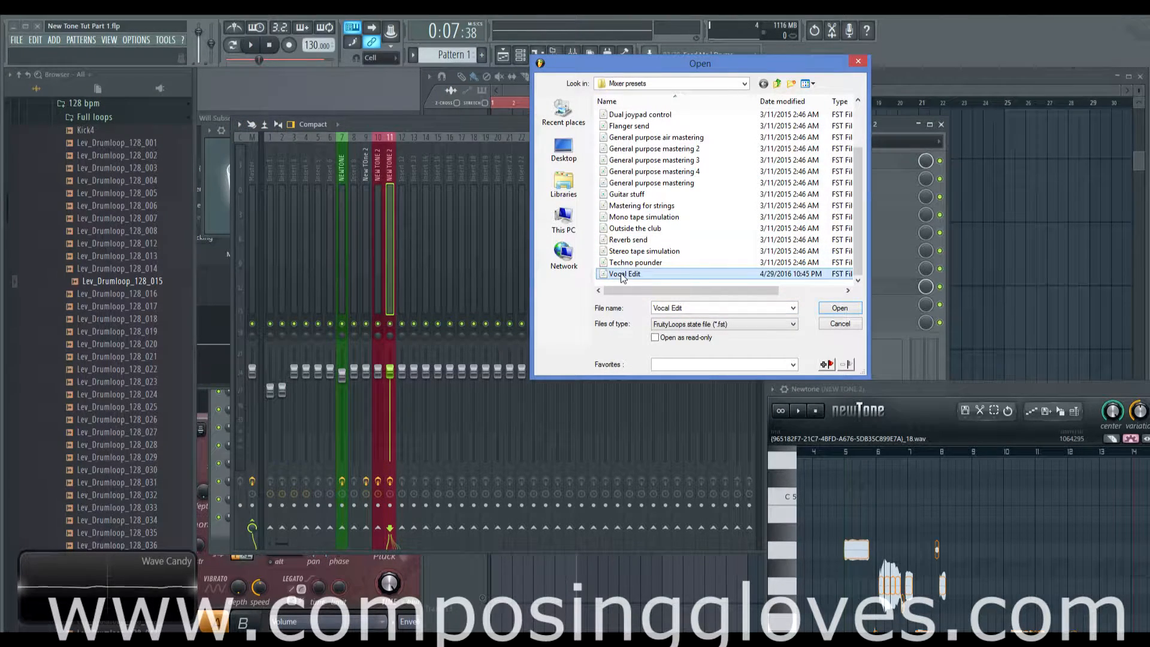
double_click(641, 274)
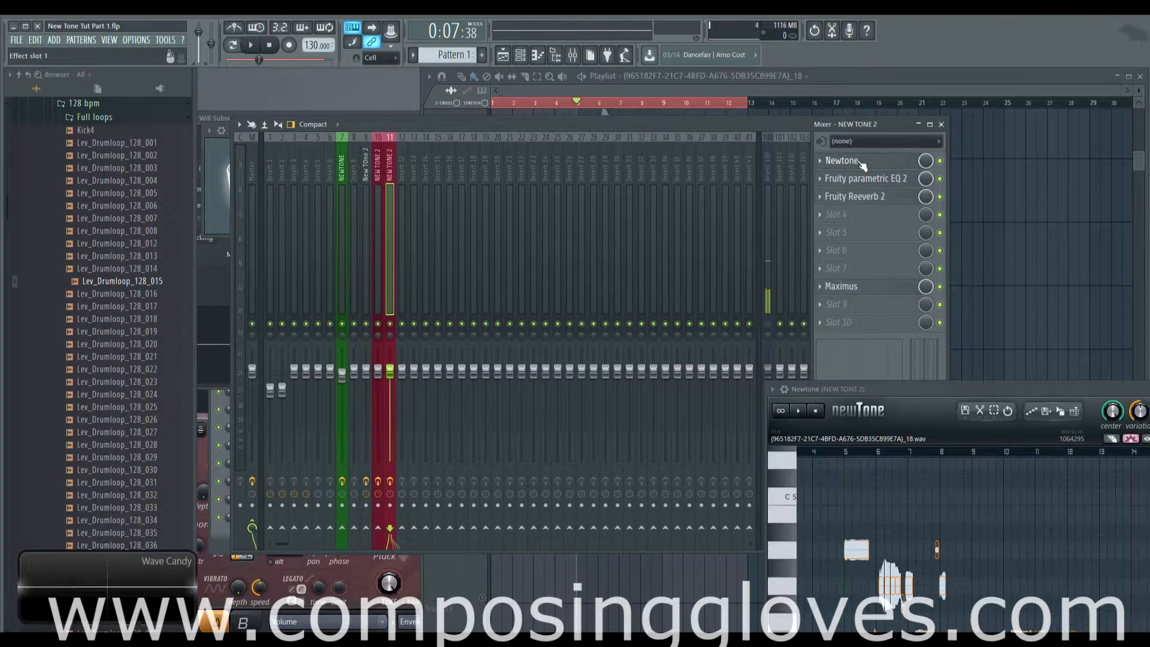
Step: Move the Newtone window of mixer track 10 over the mixer
left_click_drag(925, 386, 619, 192)
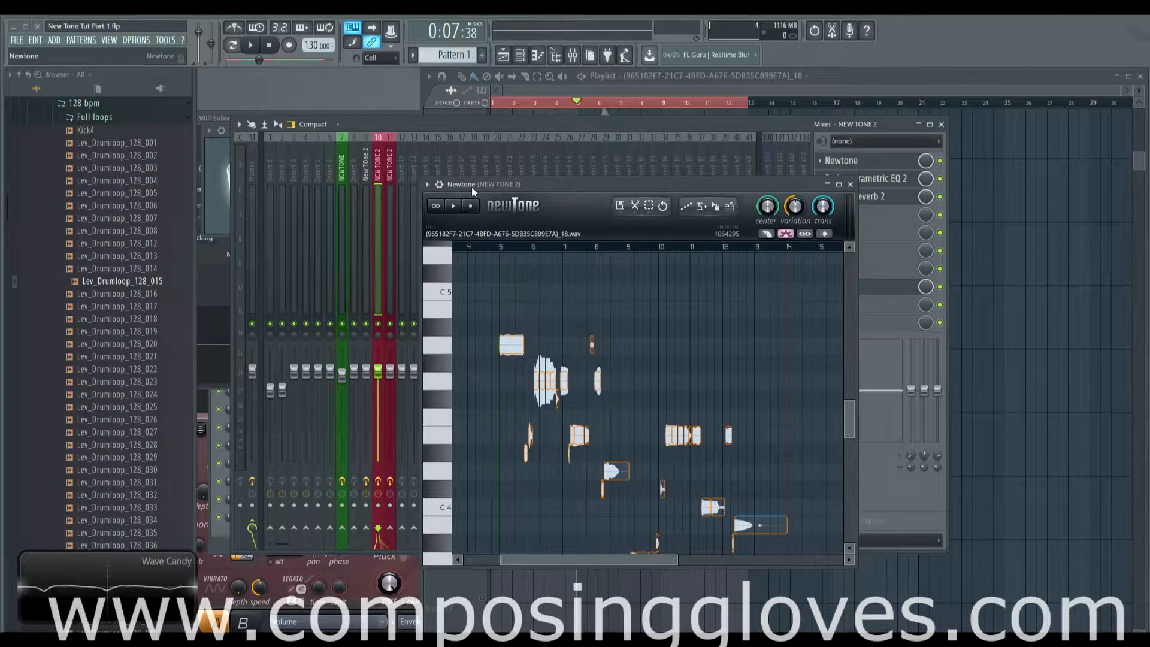
left_click(567, 385)
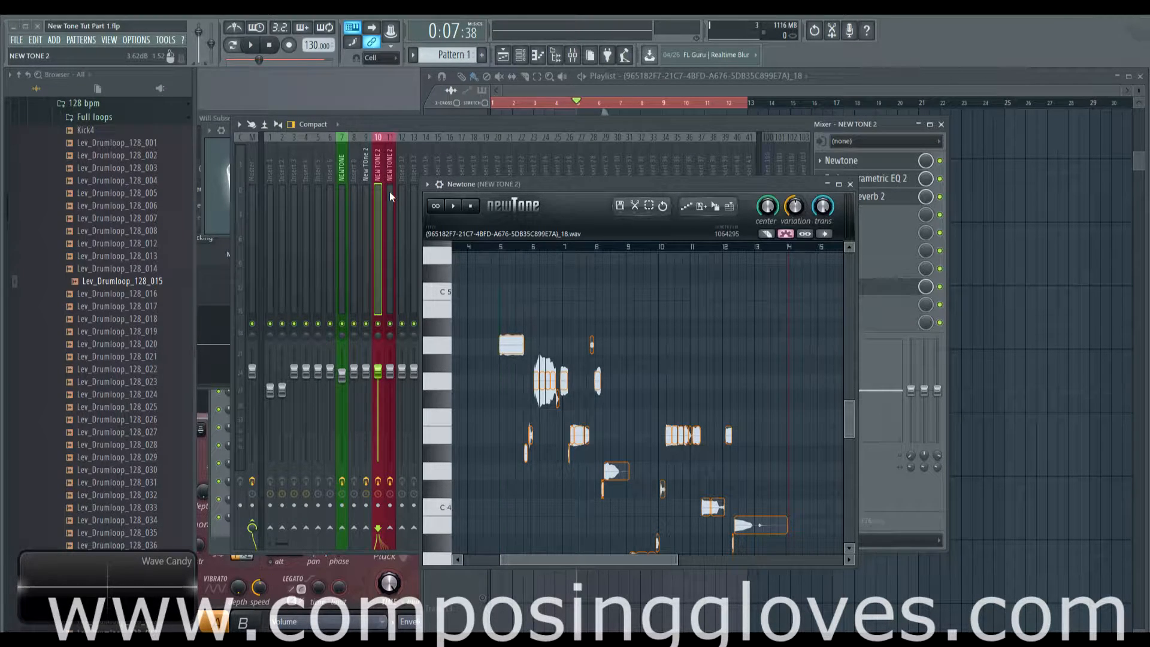
Step: Shift the Newtone window slightly and set its playback position to bar 5, at the start of the first vocal note
left_click_drag(626, 192, 611, 188)
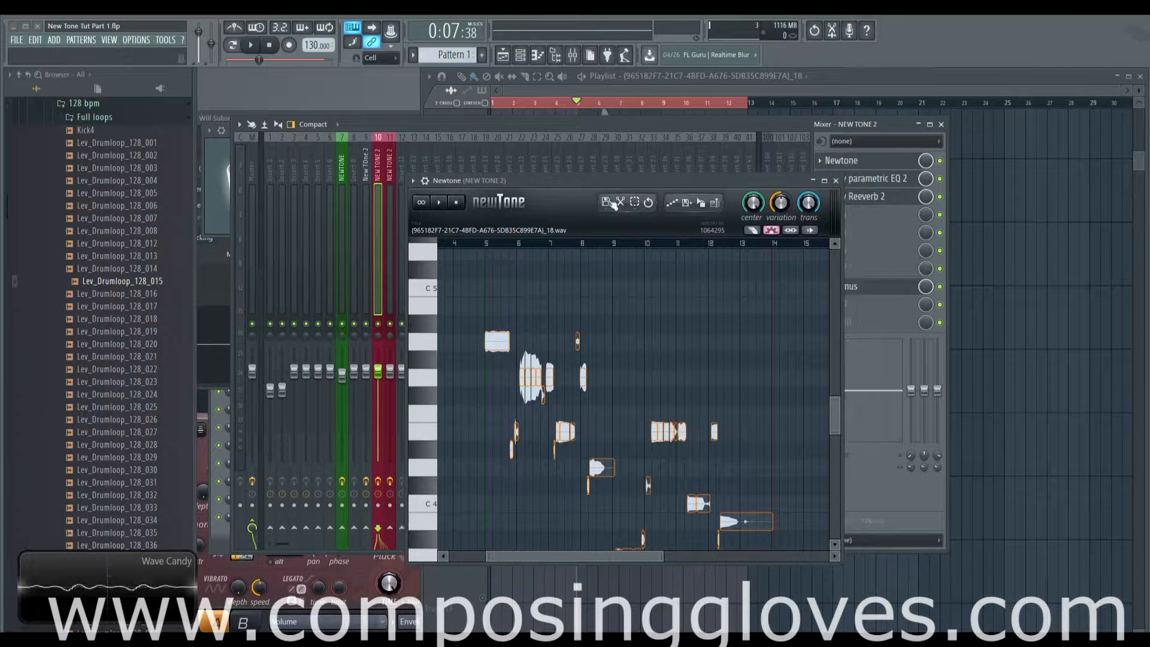
left_click_drag(602, 555, 566, 555)
scroll(598, 462, "up", 5)
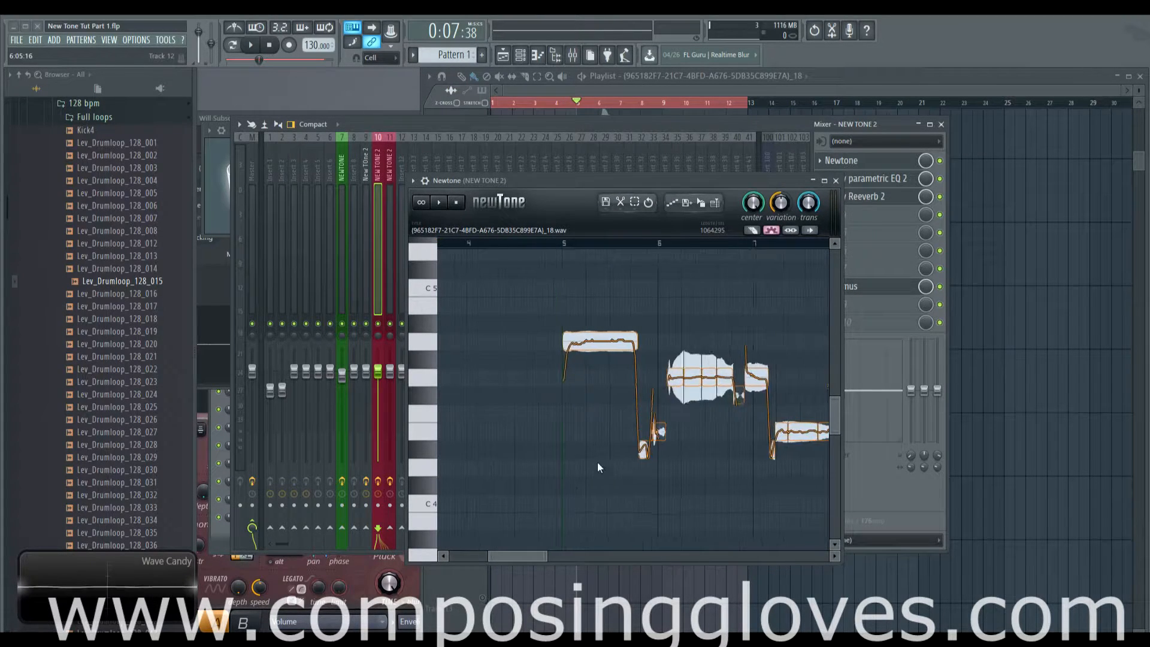
scroll(685, 306, "right", 1)
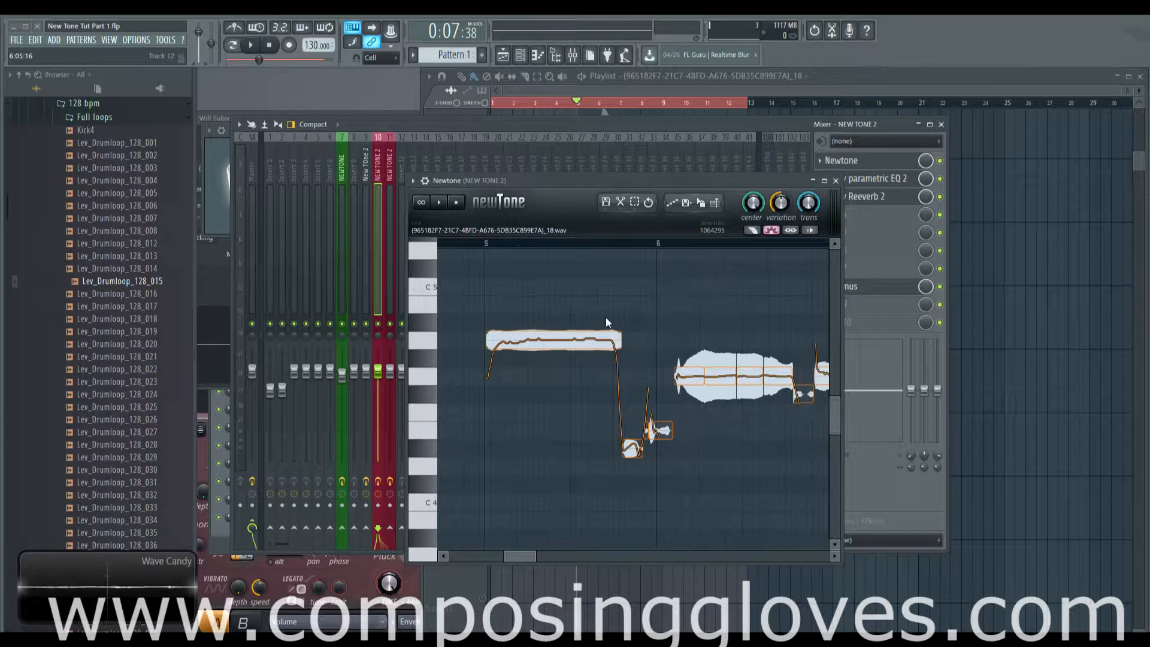
left_click(484, 243)
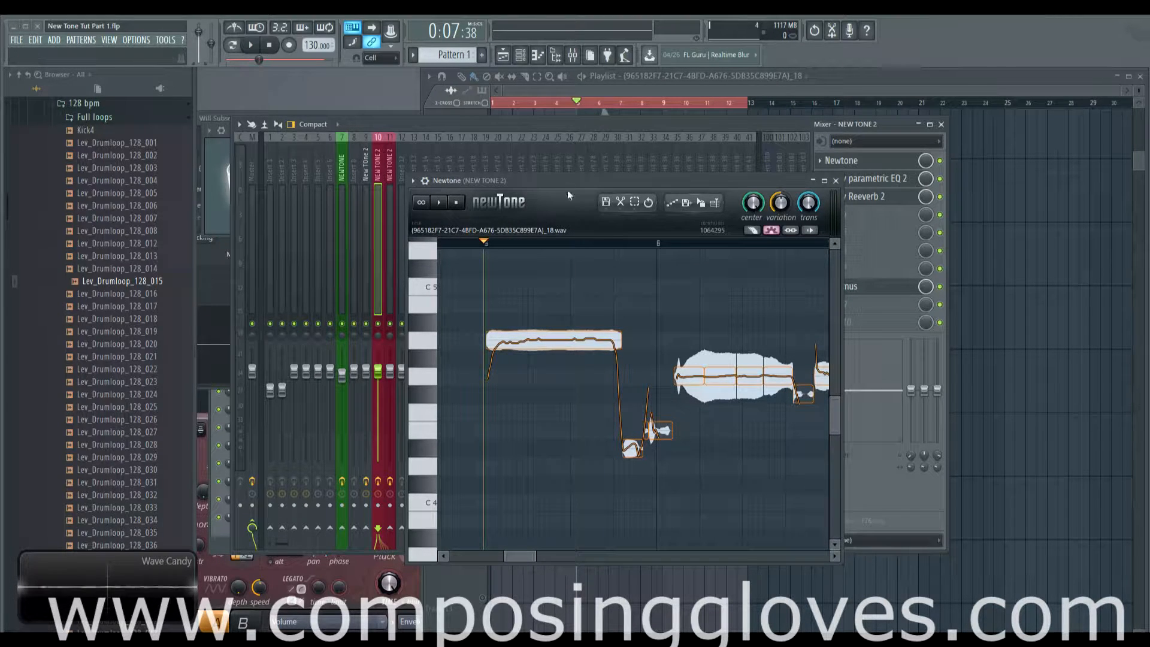
mouse_move(543, 338)
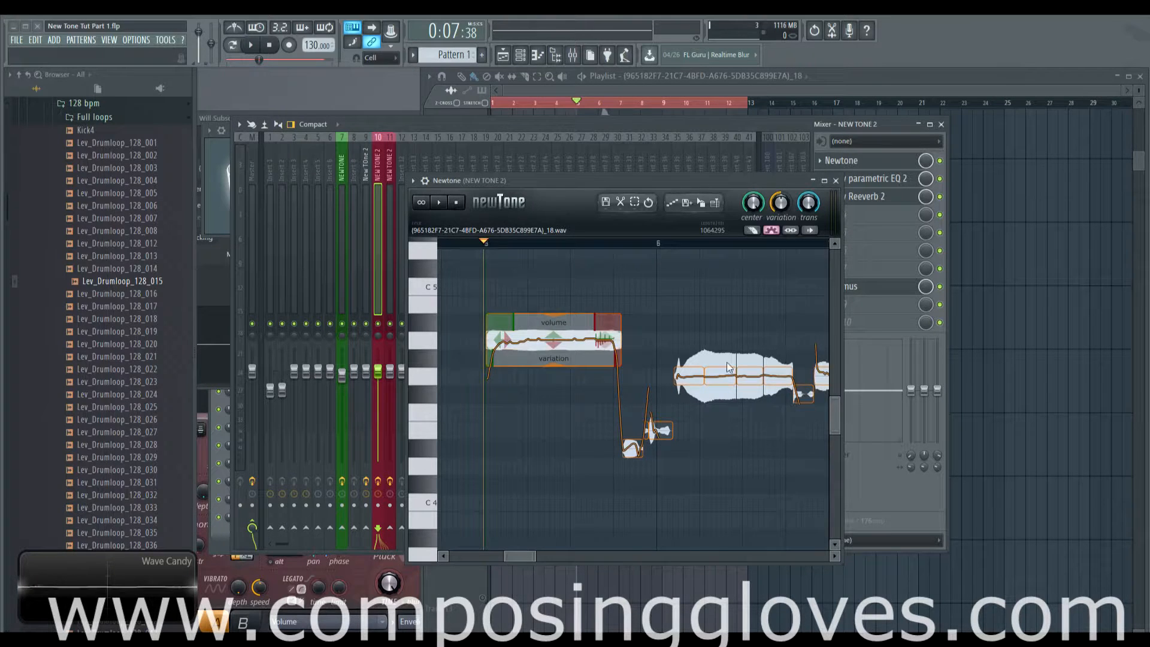
scroll(726, 366, "right", 1)
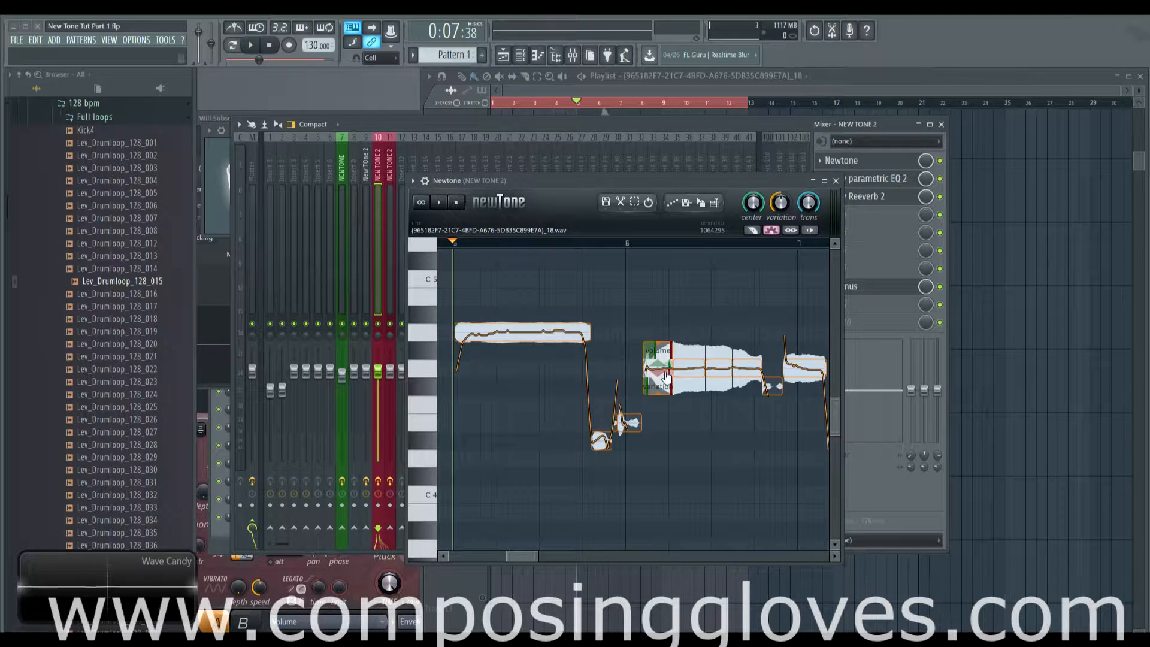
Step: Select the slices of the long vocal note after bar 6 and audition the vocal inside Newtone from bar 5
left_click_drag(649, 326, 752, 394)
mouse_move(667, 376)
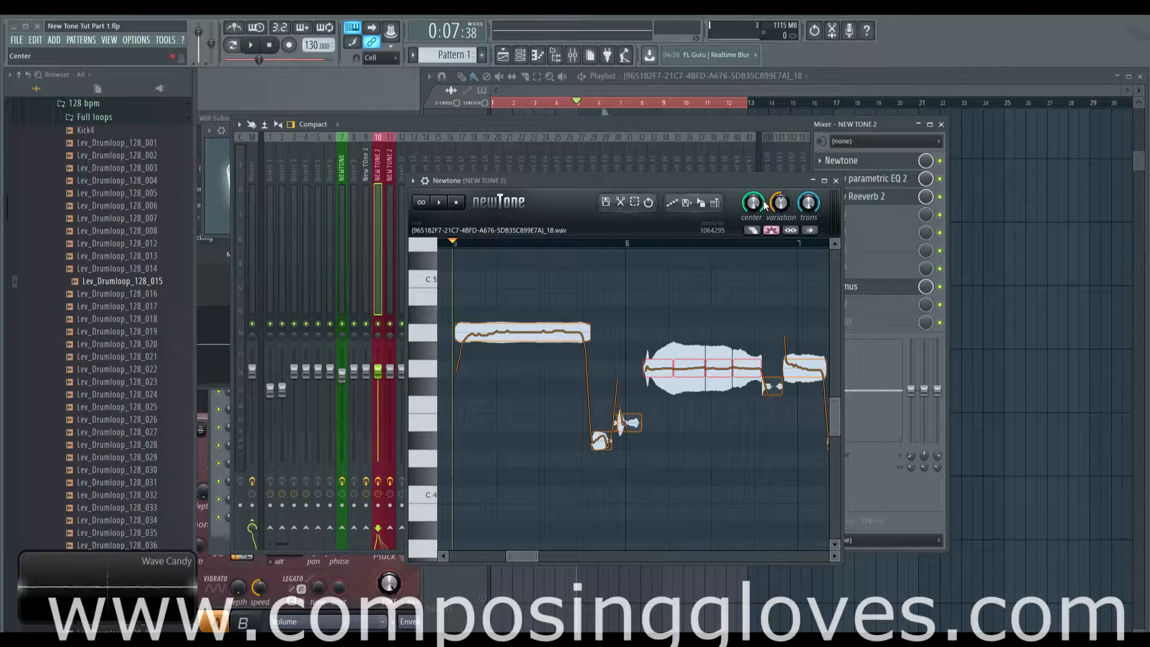
key("space")
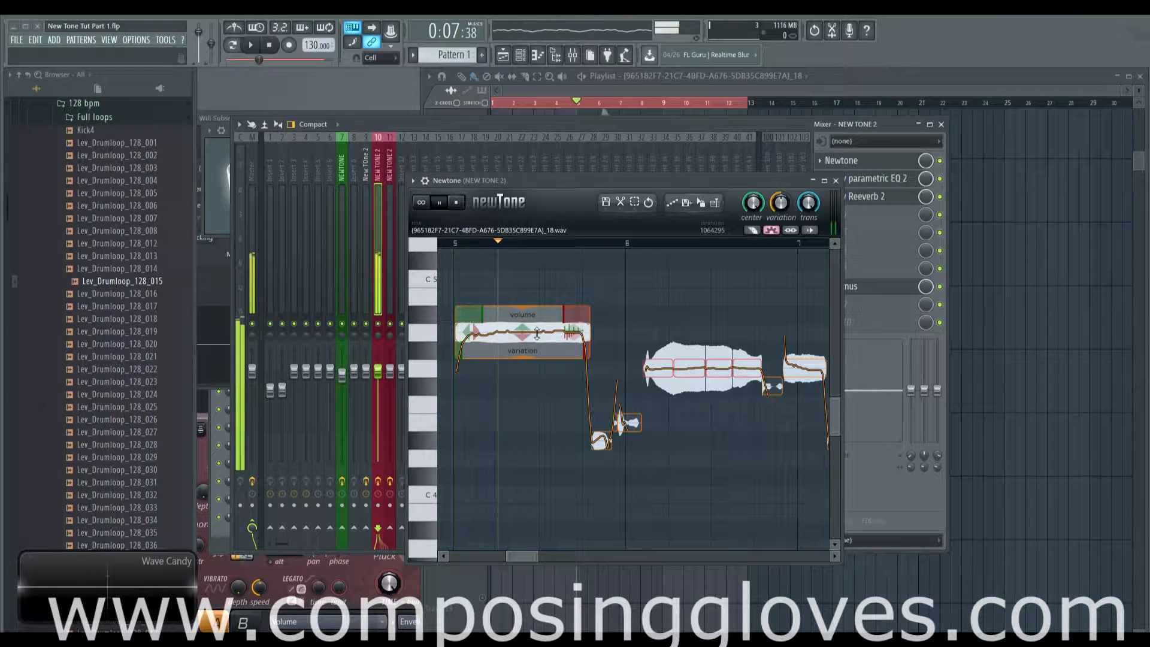
key("space")
Step: Reveal the vocal clip in the playlist and audition the song with Newtone's playback synced to it
left_click(575, 97)
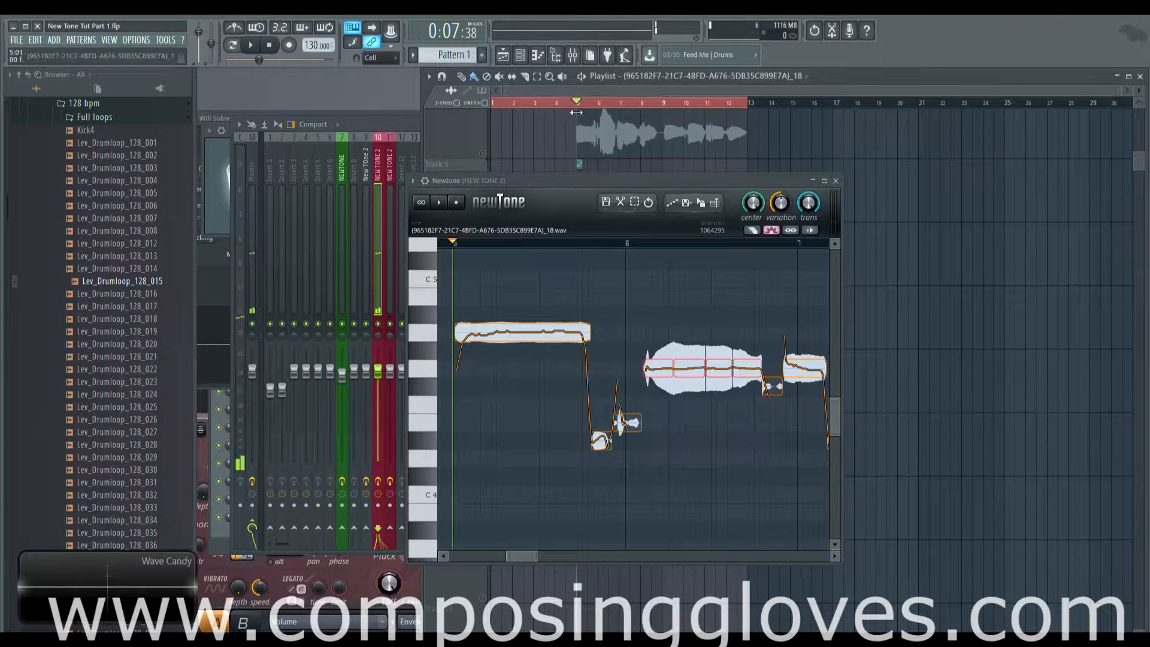
scroll(601, 148, "up", 5)
scroll(600, 147, "down", 4)
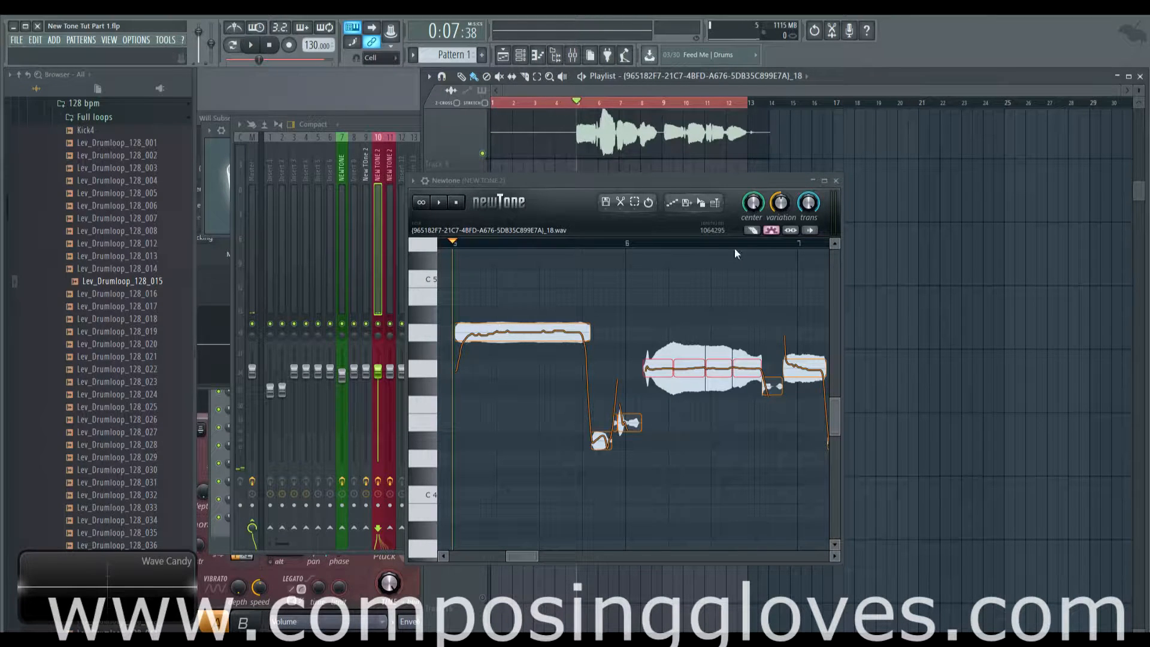
key("space")
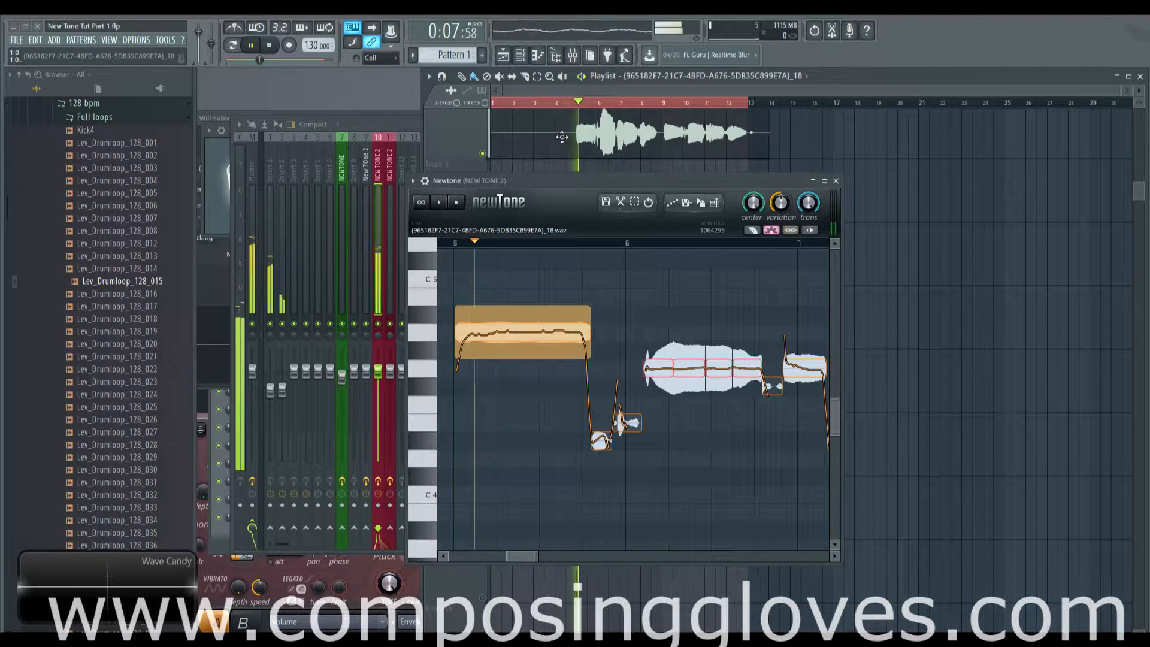
key("space")
Step: Try to raise the pitch of the first vocal note while advanced editing is on
mouse_move(550, 337)
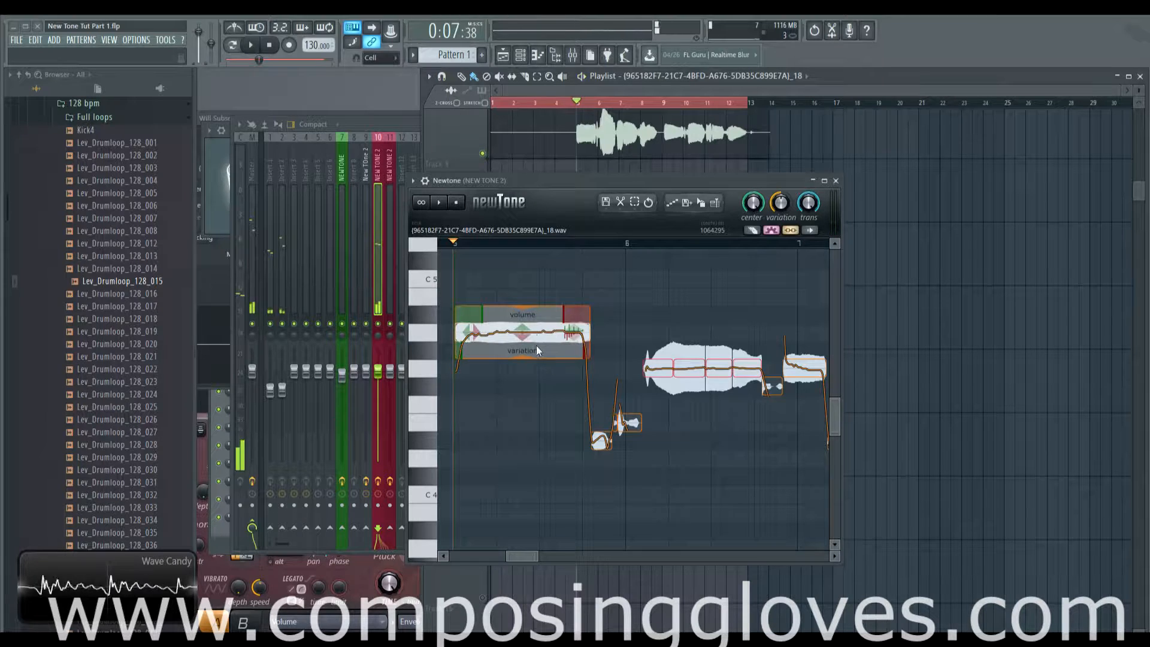
scroll(590, 311, "up", 3)
mouse_move(539, 414)
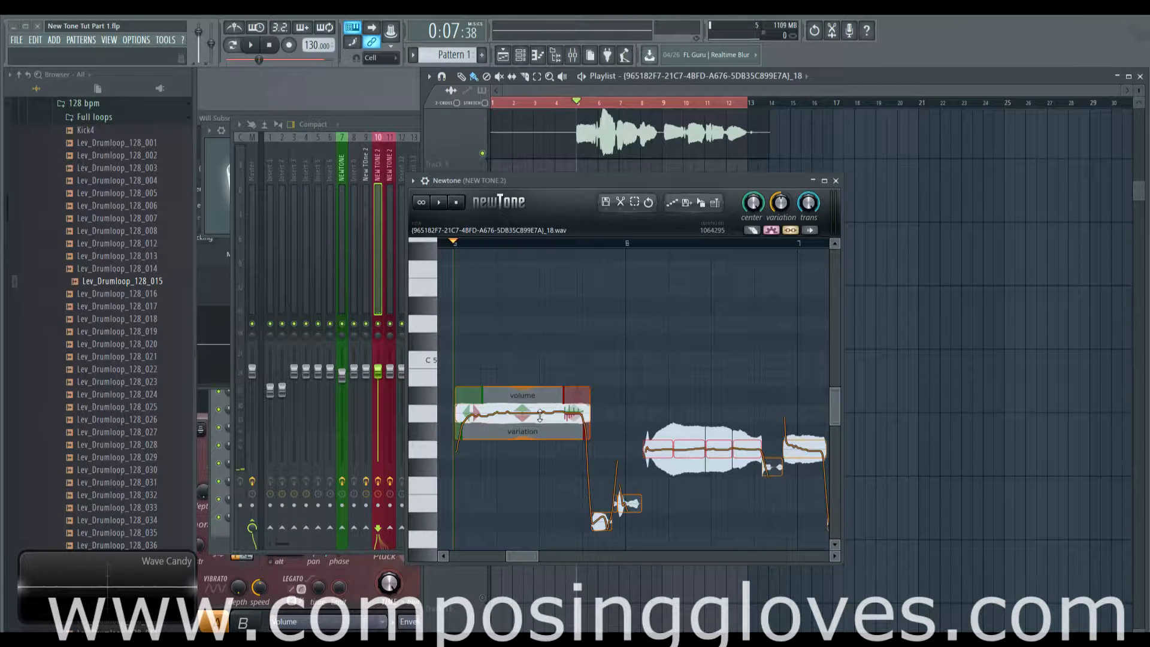
left_click(529, 413)
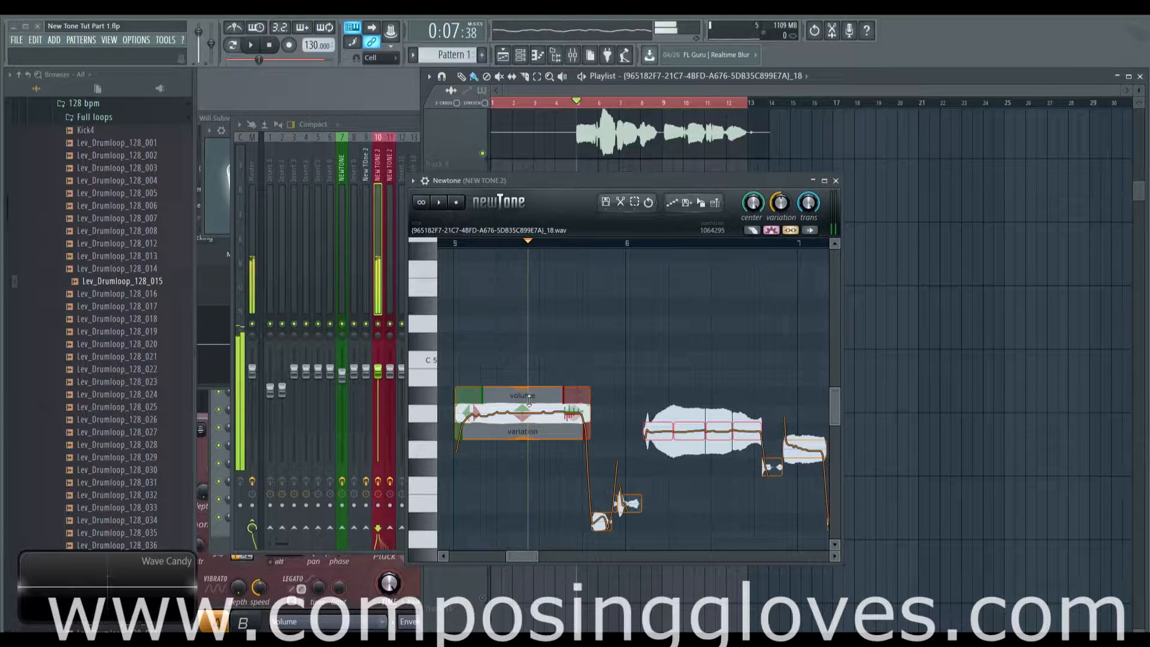
left_click(516, 360)
left_click(571, 371)
left_click_drag(485, 369, 526, 412)
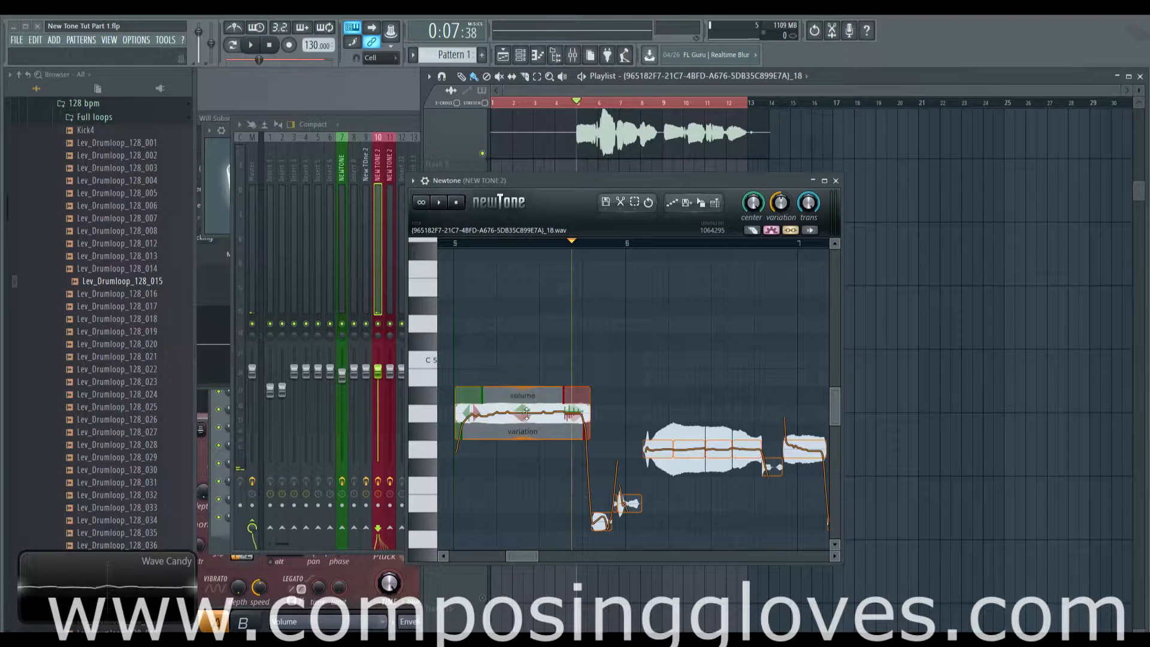
Step: Turn off advanced editing, raise the first vocal note to C5, and audition it with the song from bar 5
left_click(771, 232)
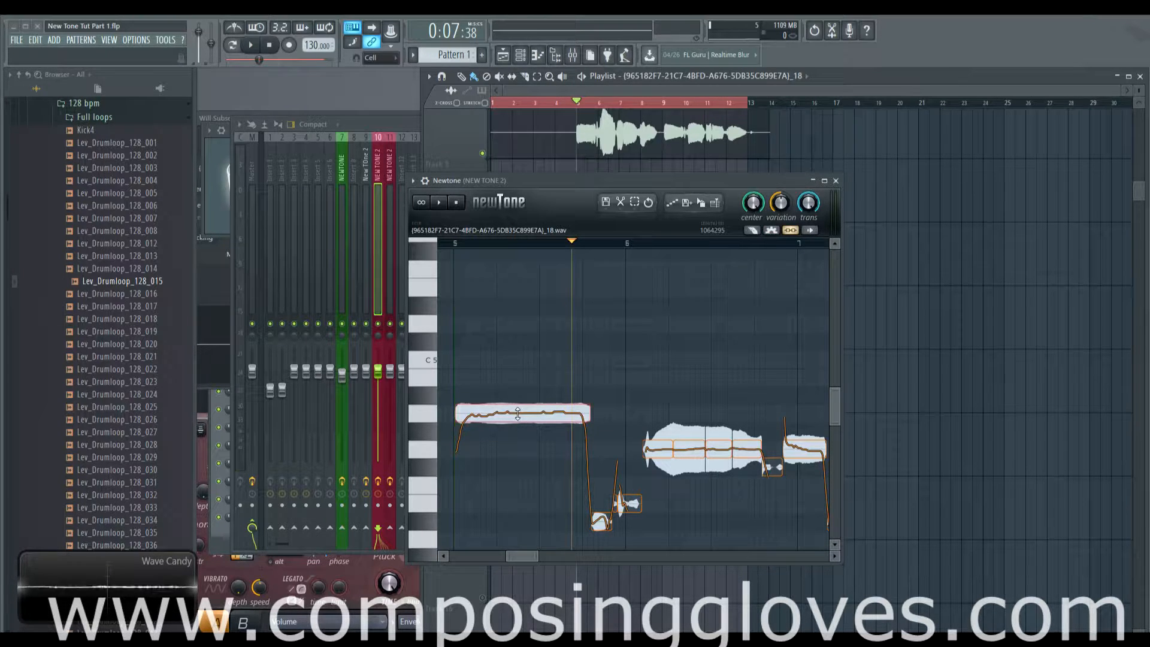
left_click_drag(518, 413, 528, 356)
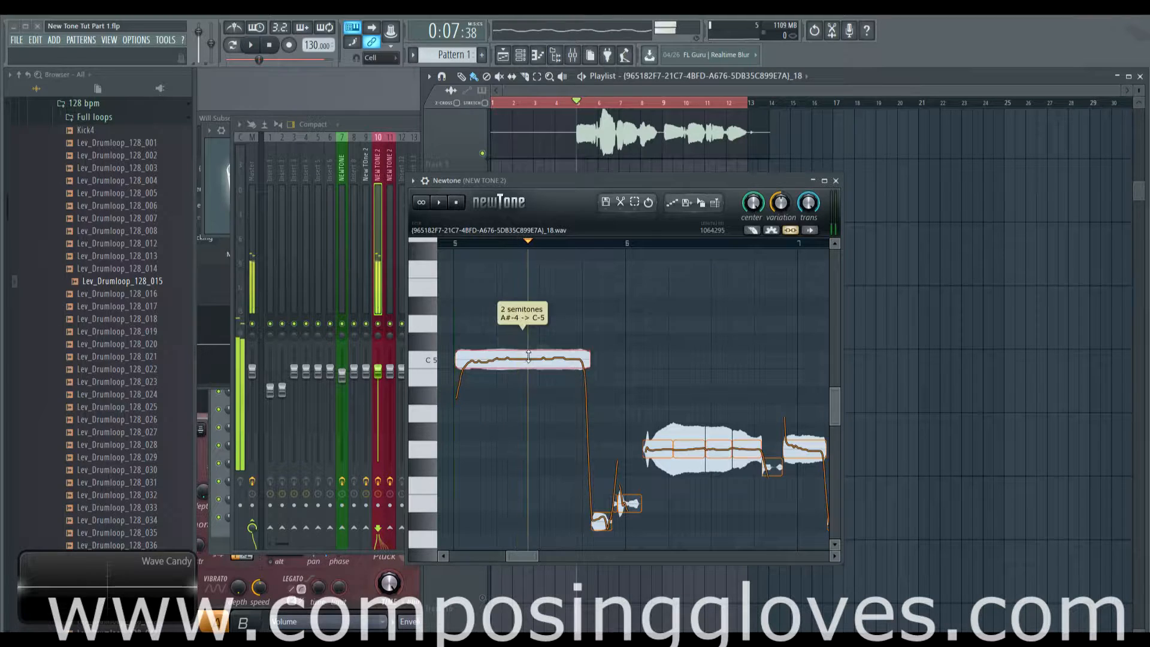
left_click(454, 243)
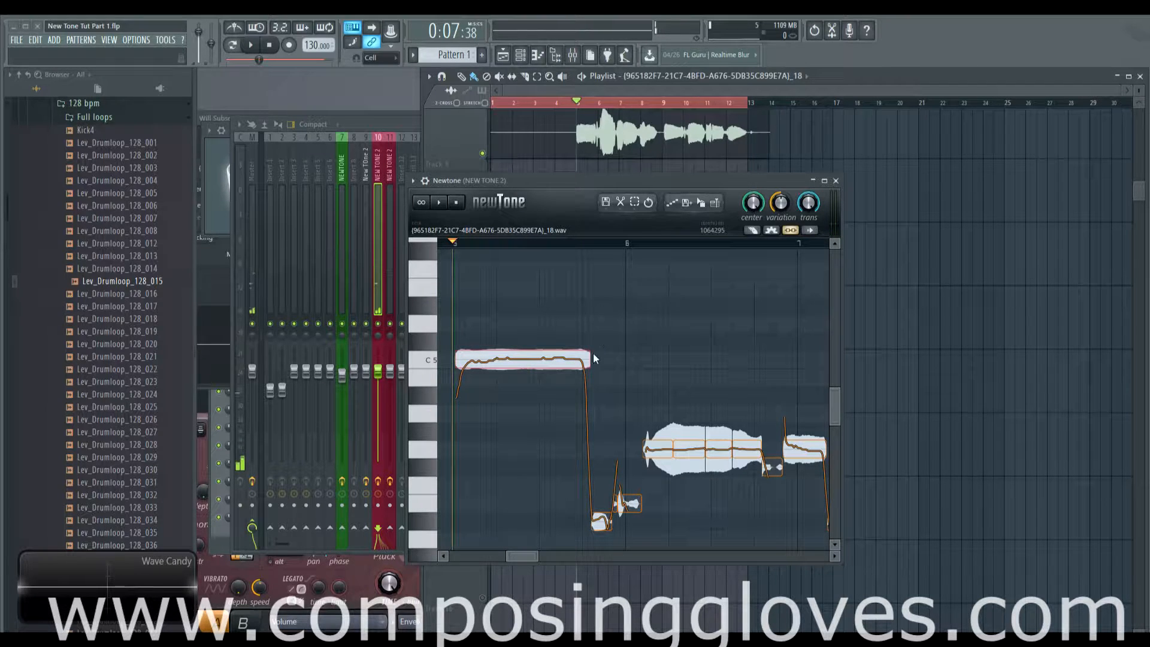
key("space")
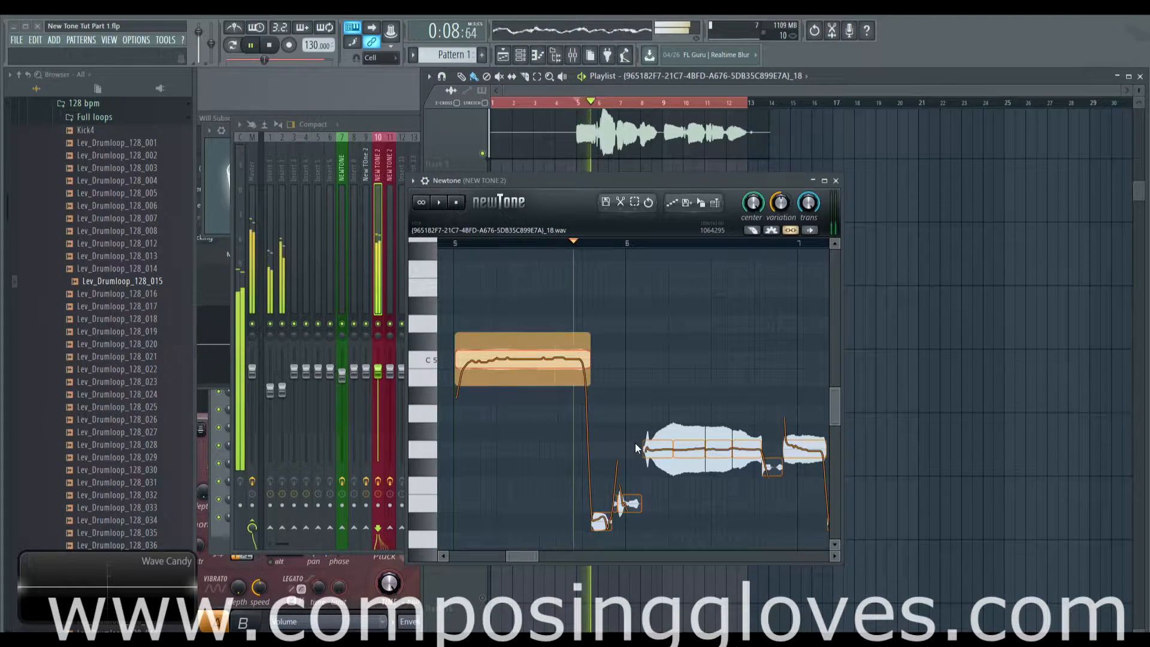
key("space")
Step: Raise all slices of the long vocal note together to one semitone below C5 and audition them with the song
left_click(754, 444)
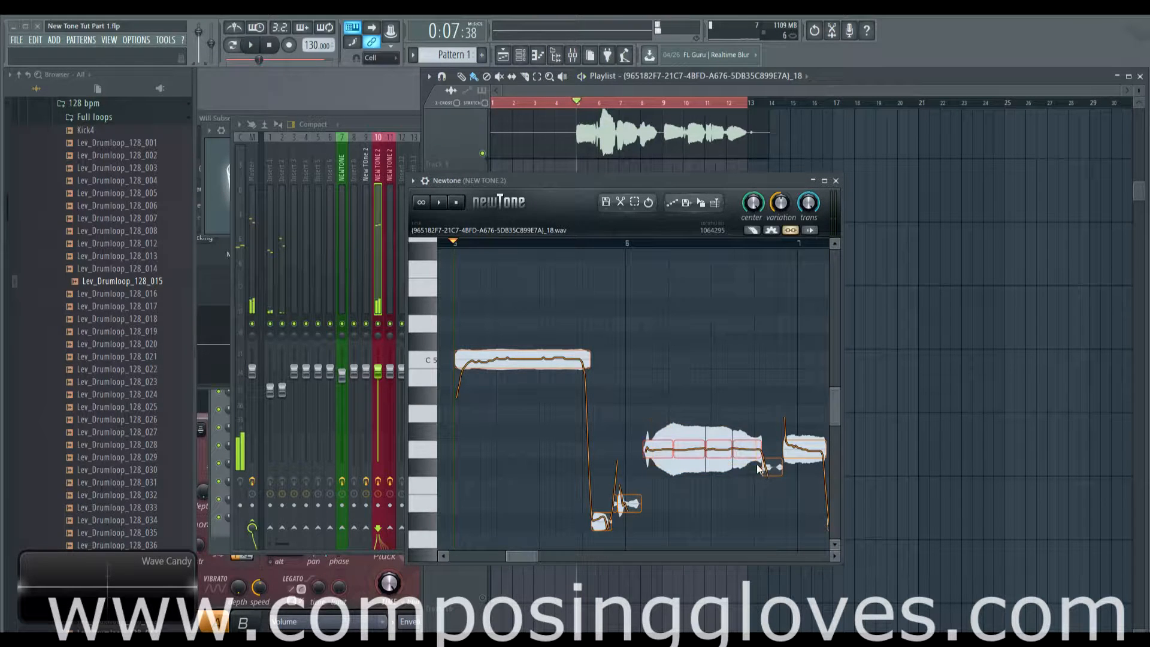
left_click_drag(754, 444, 749, 381)
key("space")
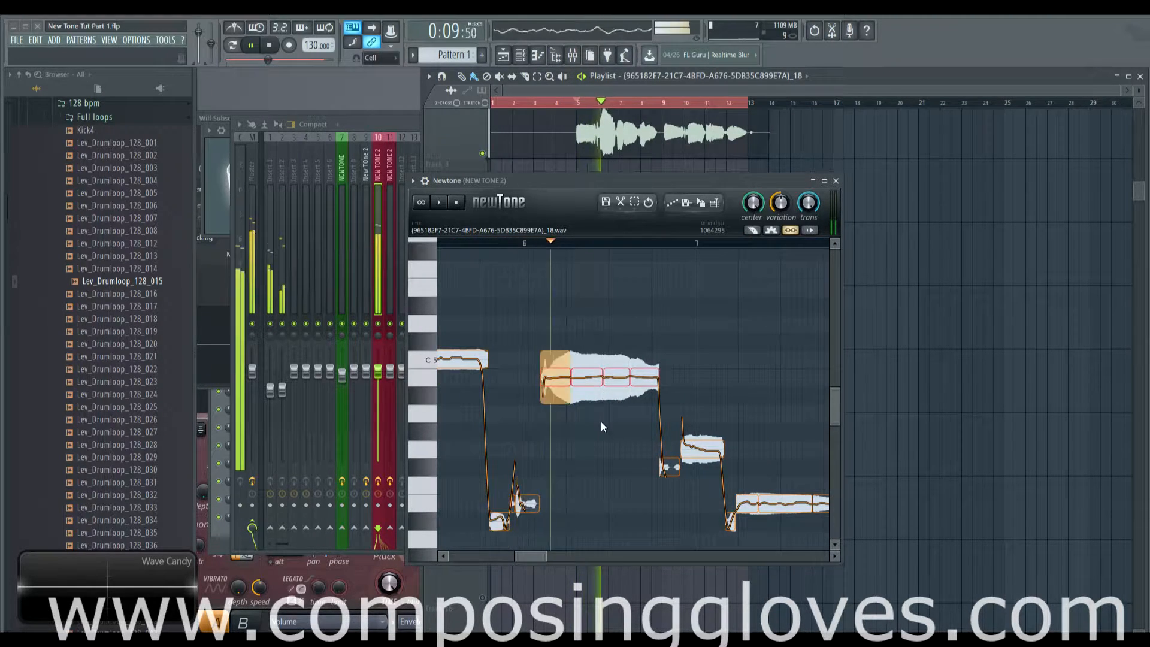
key("space")
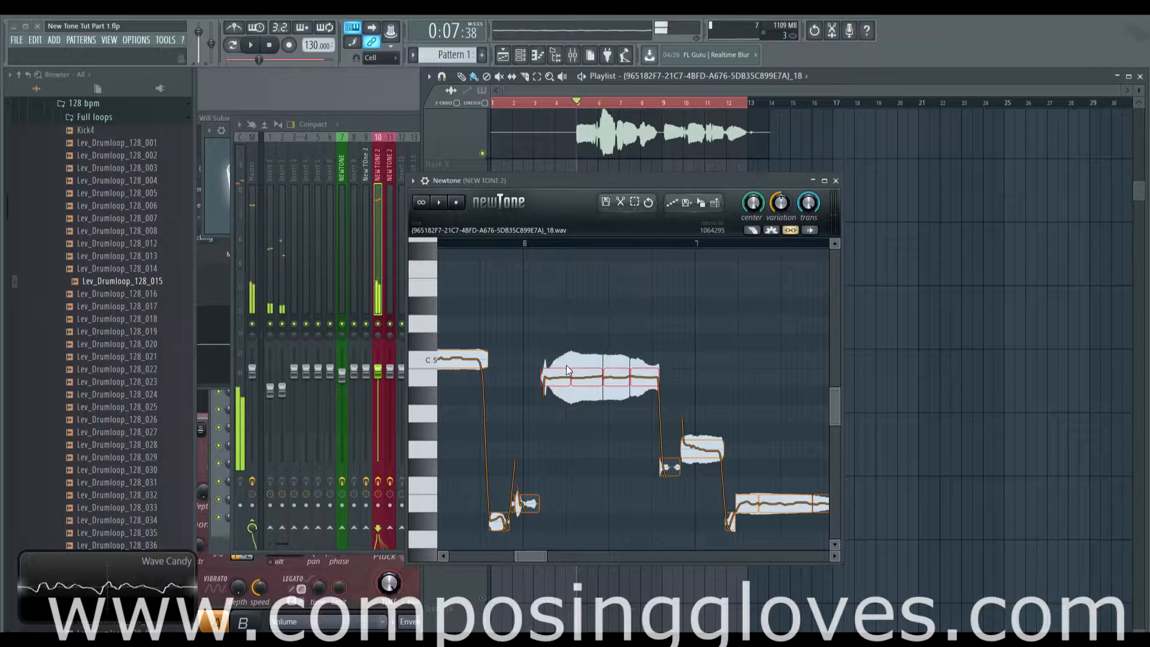
Step: Turn advanced editing back on and adjust the end handle of the long note's third slice to a 0.30 st shift
scroll(591, 377, "up", 2)
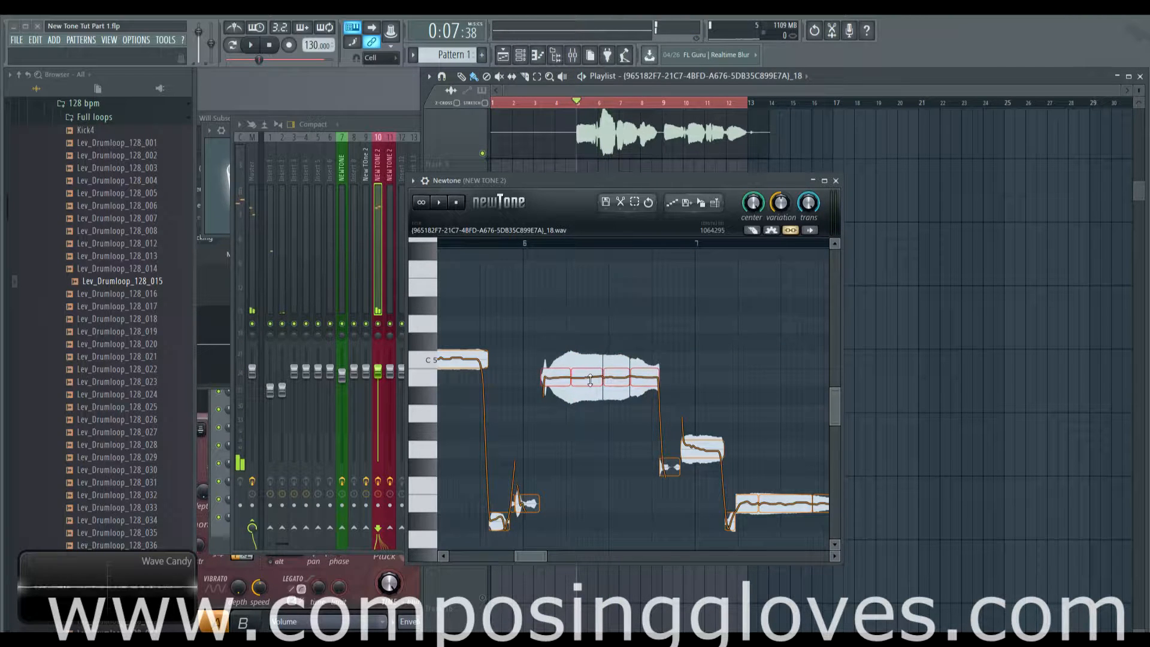
scroll(592, 377, "up", 1)
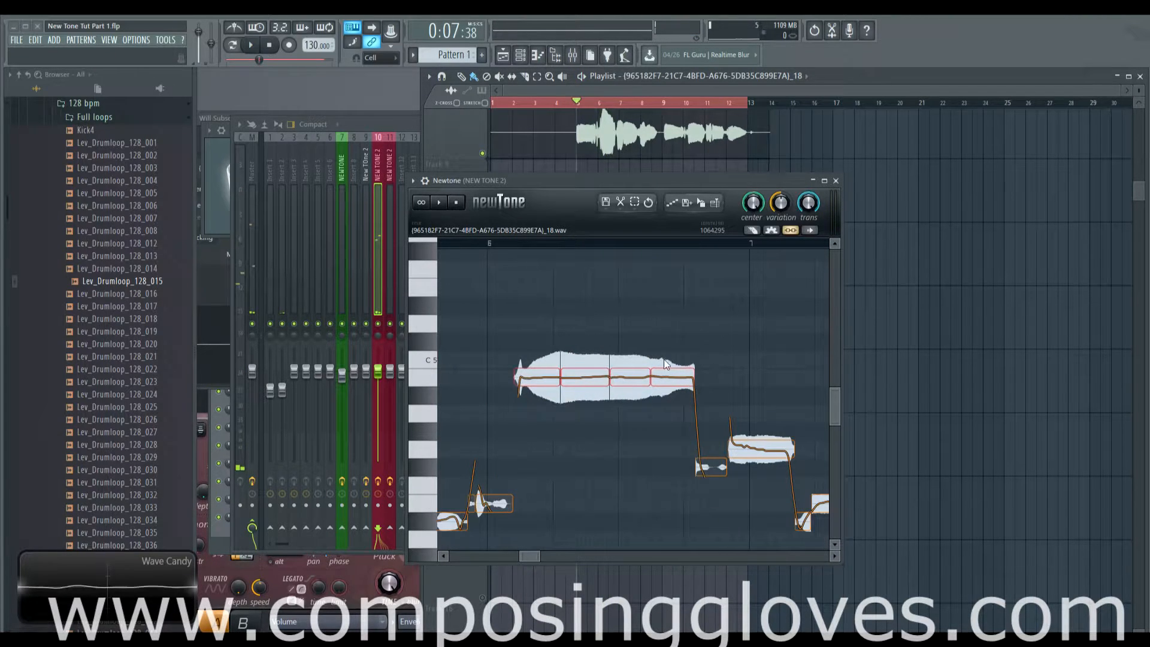
left_click(771, 231)
mouse_move(629, 368)
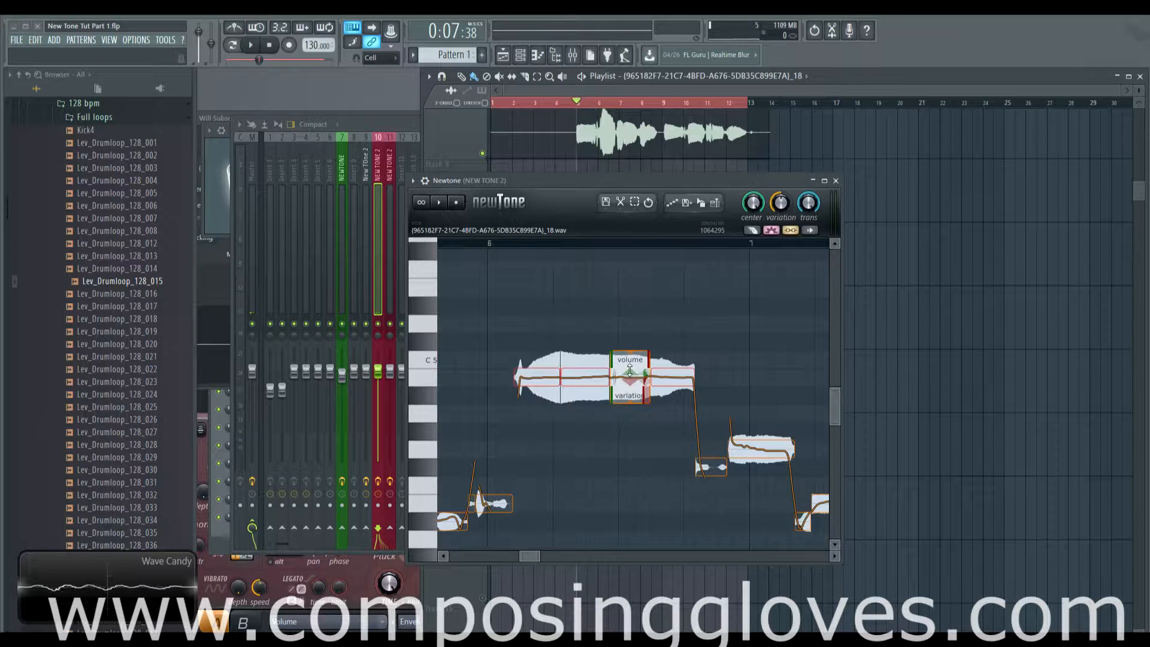
left_click(631, 369)
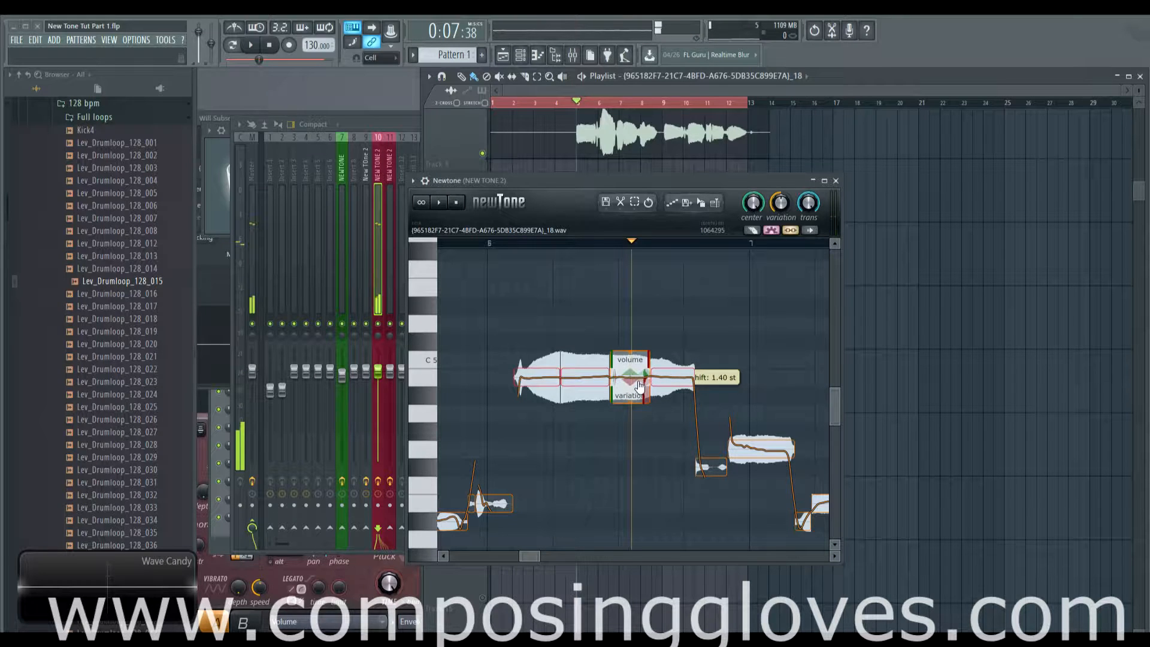
left_click_drag(639, 386, 645, 386)
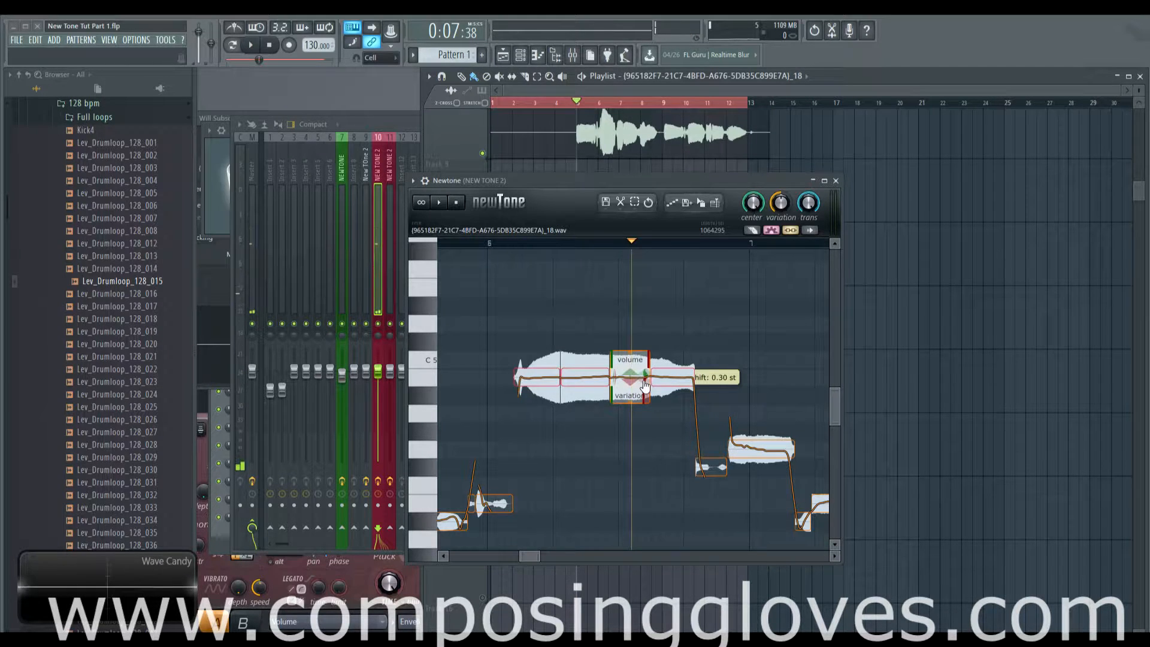
scroll(644, 427, "up", 5)
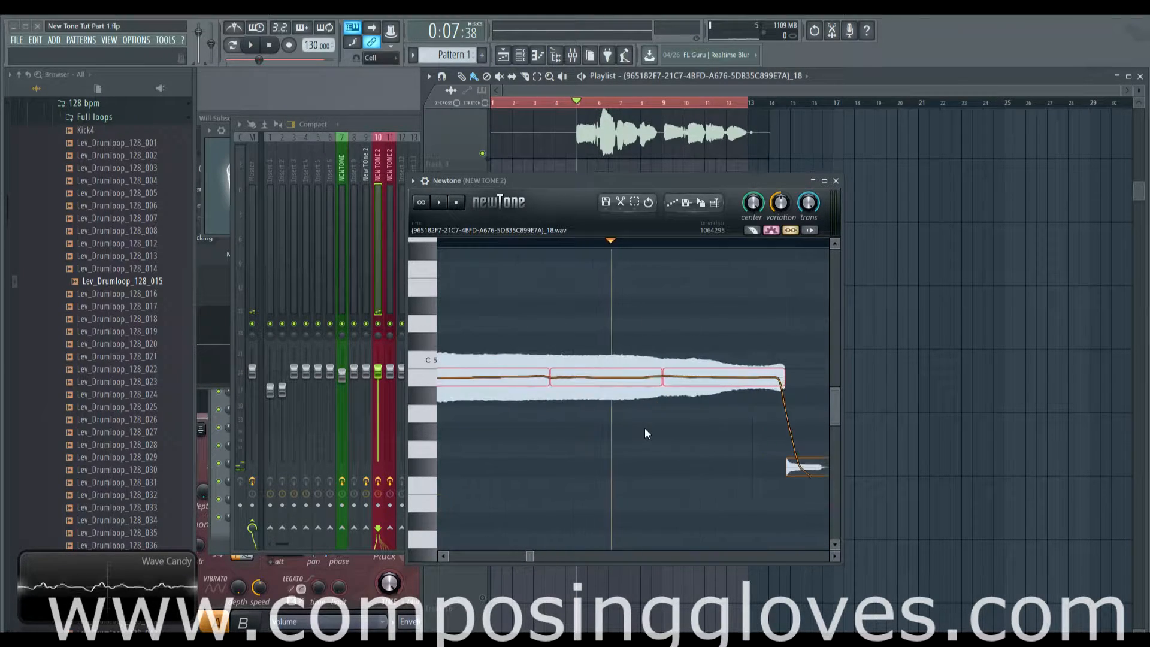
mouse_move(671, 385)
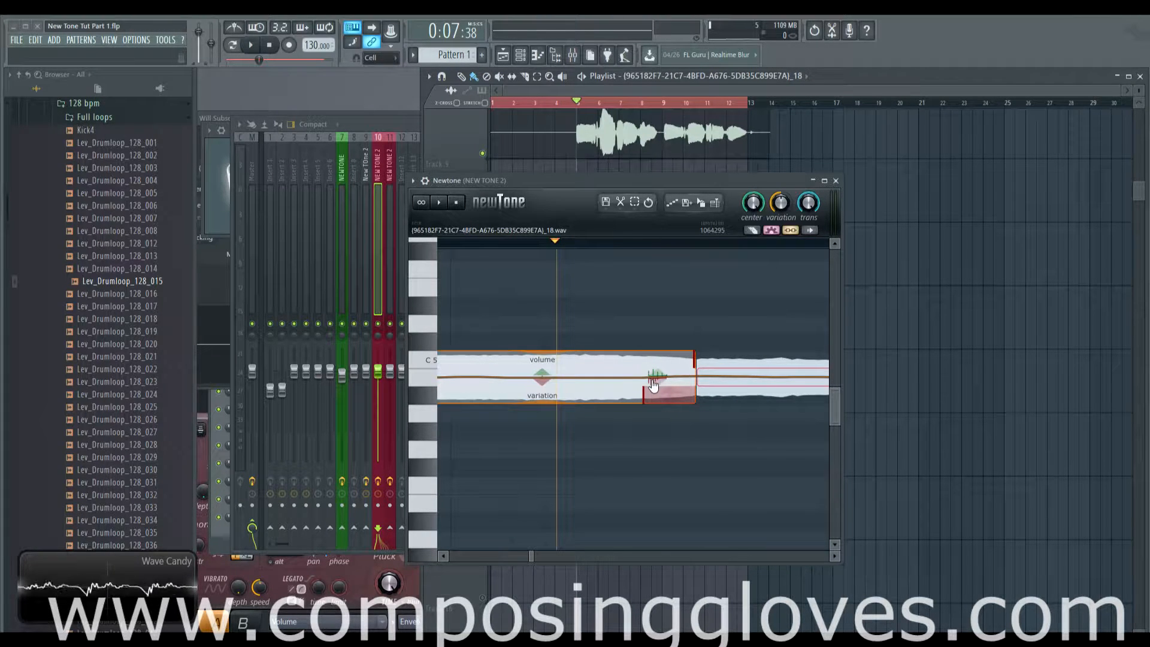
mouse_move(652, 385)
left_mouse_down()
mouse_move(654, 316)
mouse_move(656, 385)
left_mouse_up()
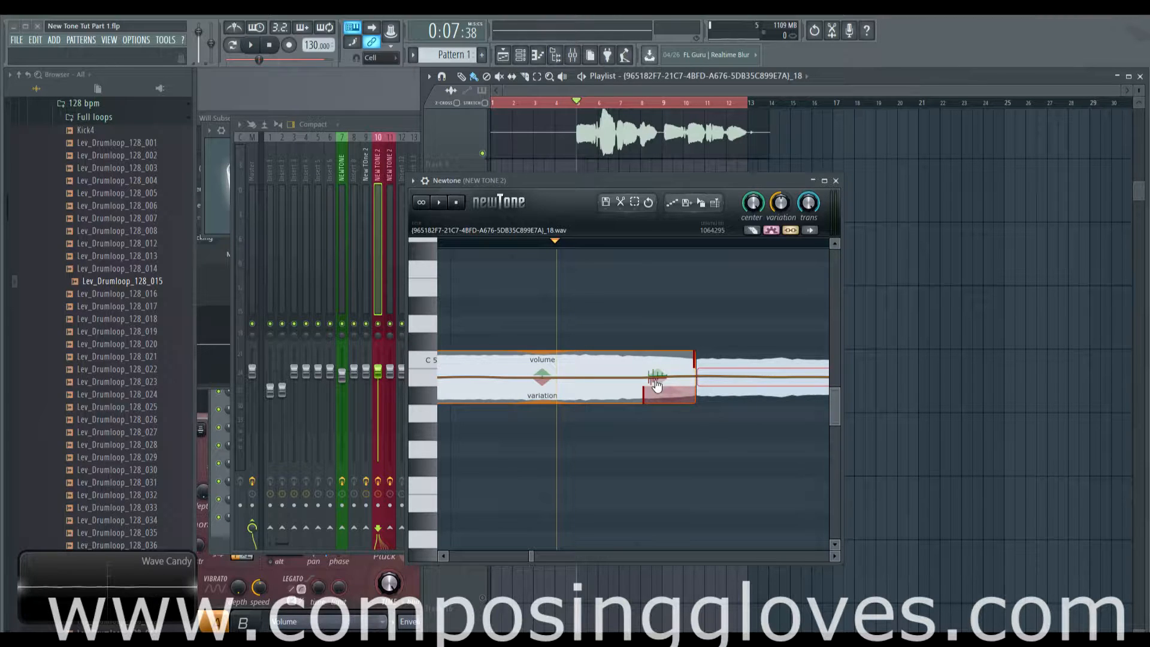
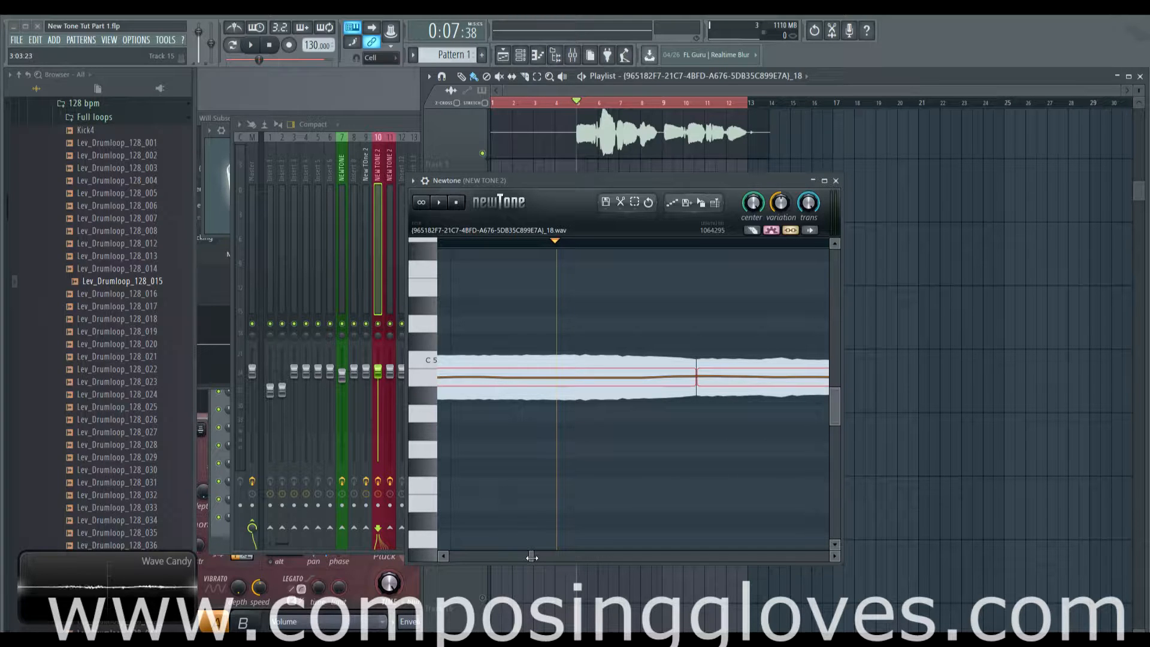
Step: Examine the third slice of the long vocal note up close and audition it at its existing pitch
left_click_drag(532, 557, 535, 558)
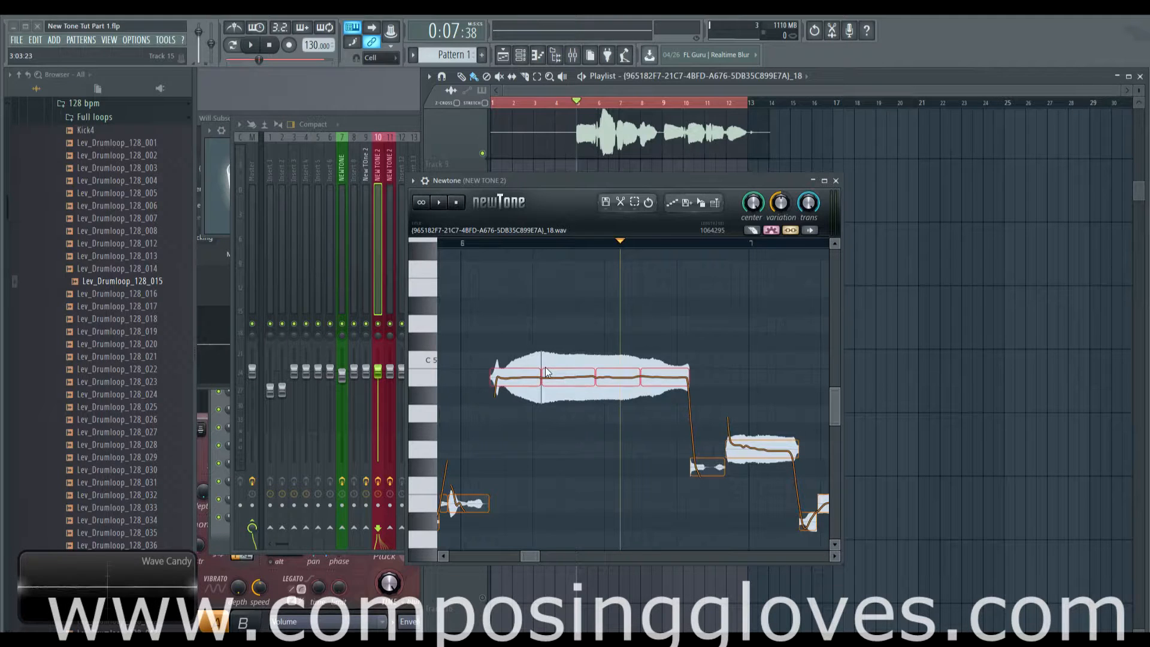
scroll(527, 365, "up", 3)
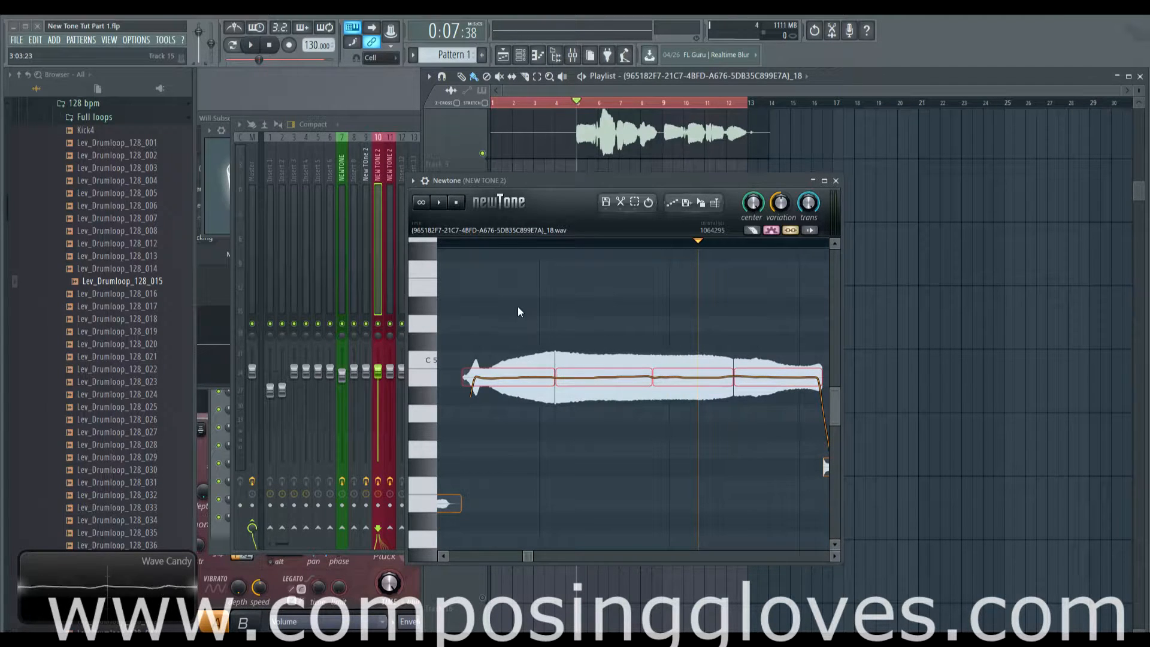
left_click(456, 242)
mouse_move(695, 372)
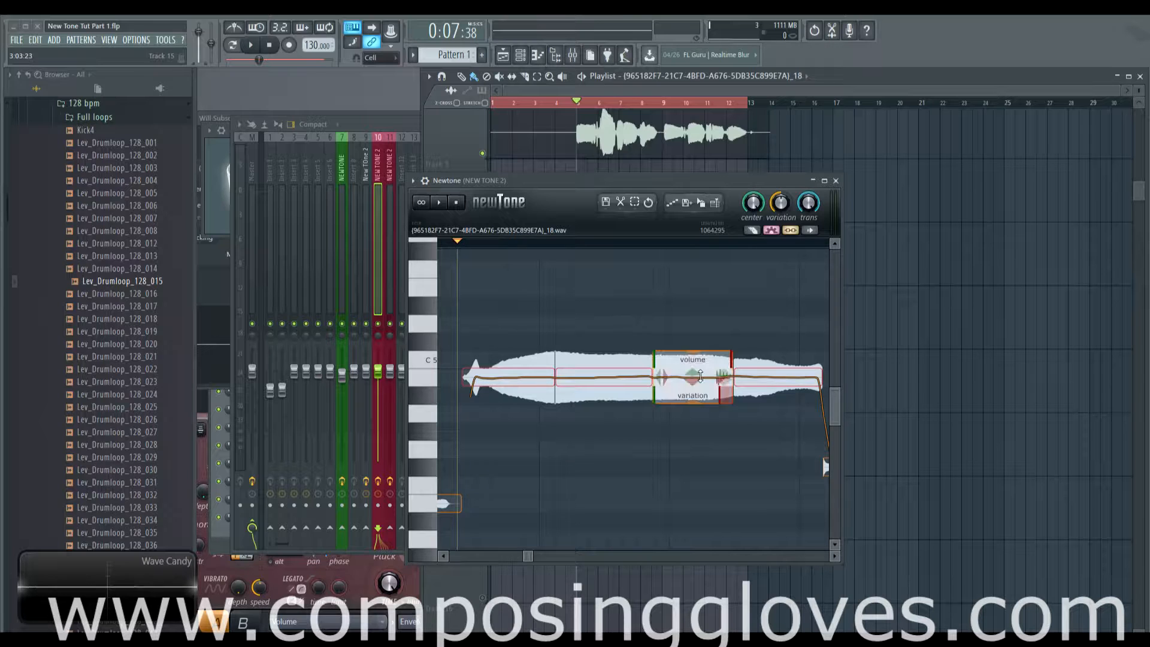
scroll(696, 371, "up", 3)
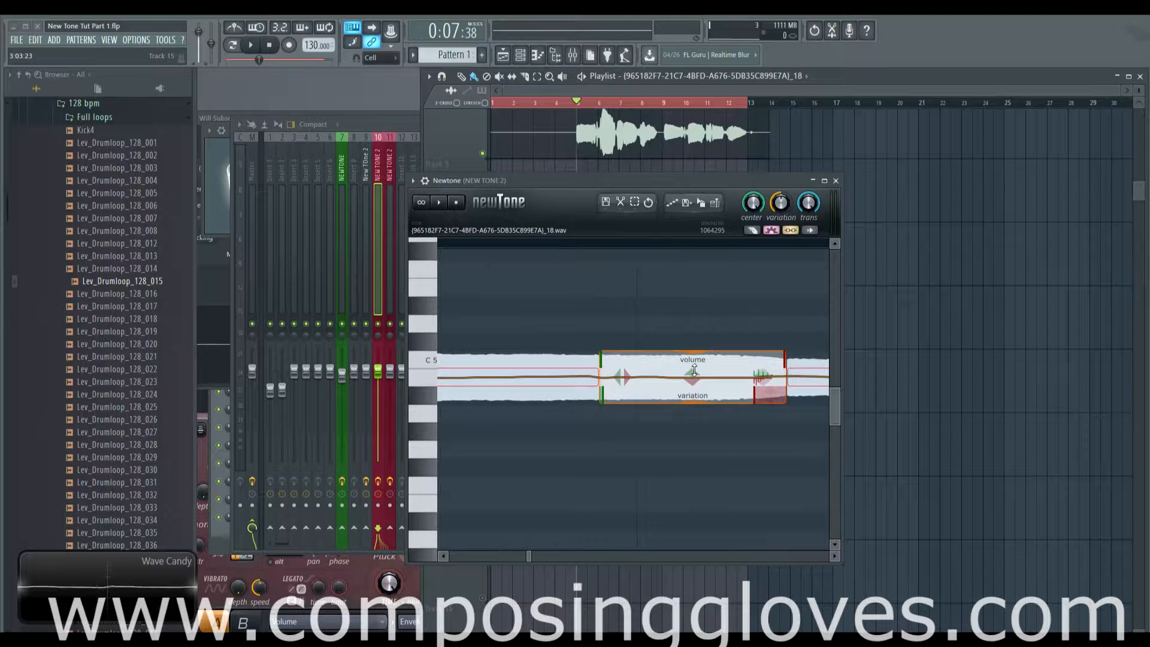
left_click(694, 371)
scroll(692, 370, "up", 2)
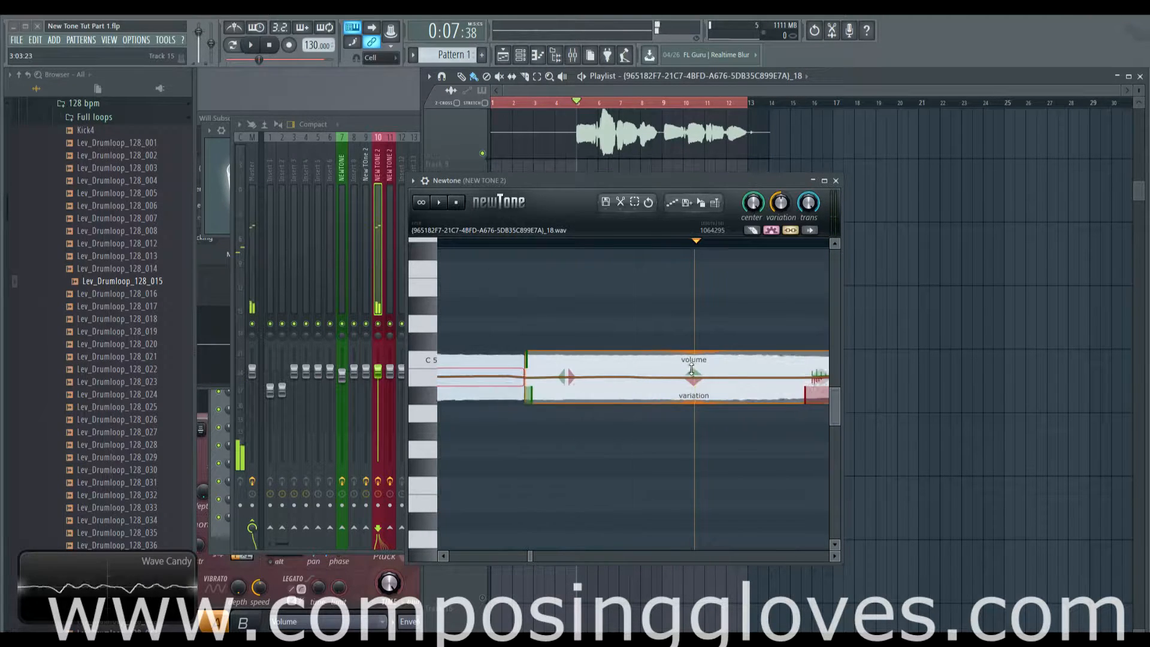
scroll(693, 366, "up", 1)
scroll(693, 365, "up", 2)
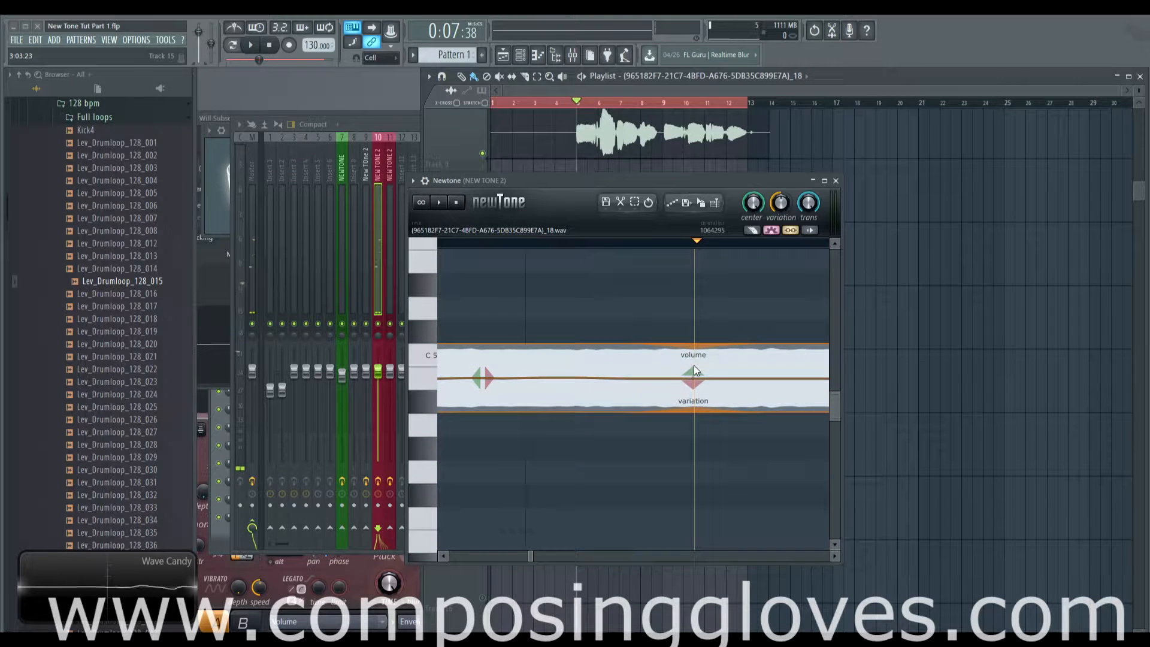
left_click(693, 366)
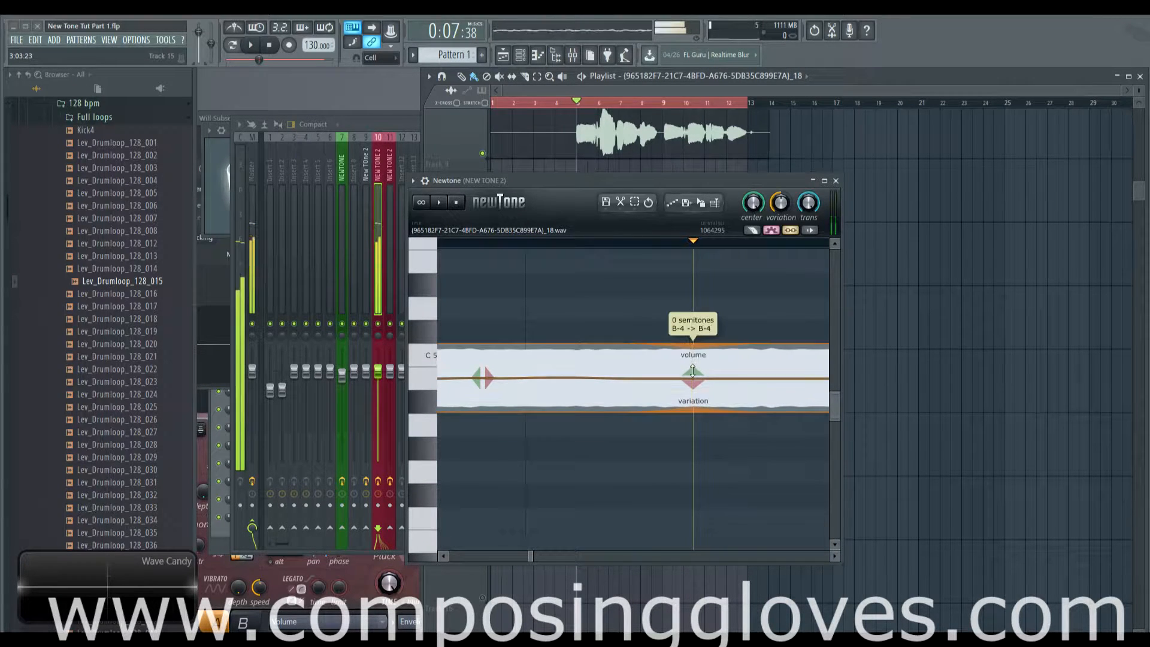
scroll(692, 370, "down", 3)
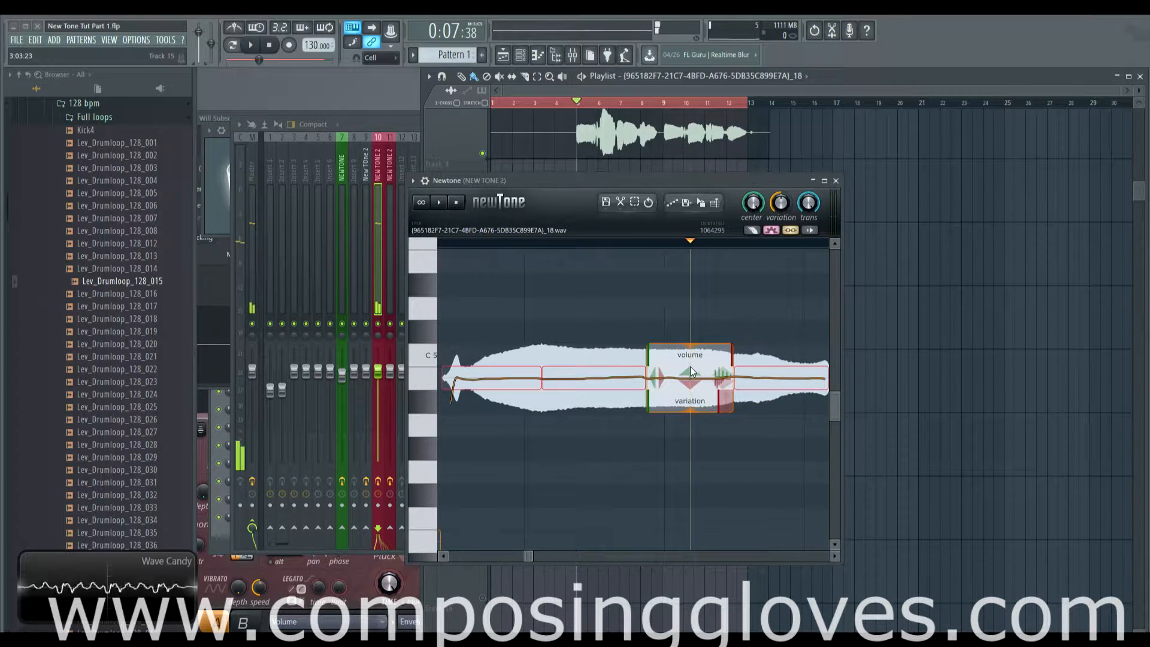
Step: Adjust the volume and variation fades on the long note's third and fourth slices and play from just before the note
left_click(690, 367)
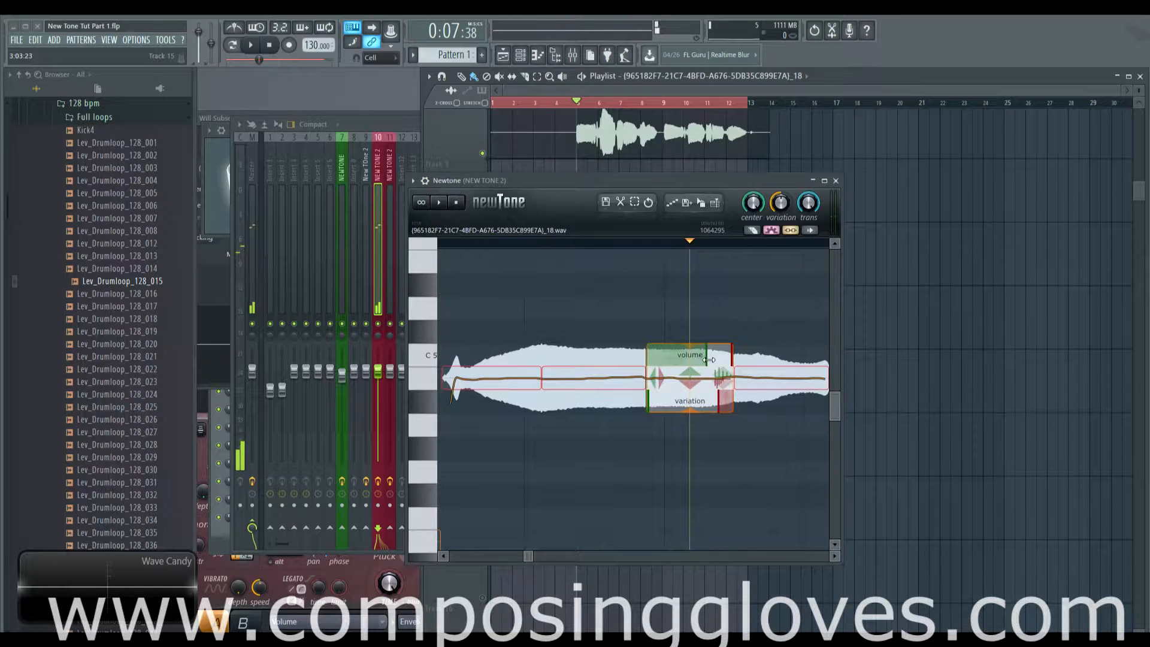
left_click(772, 377)
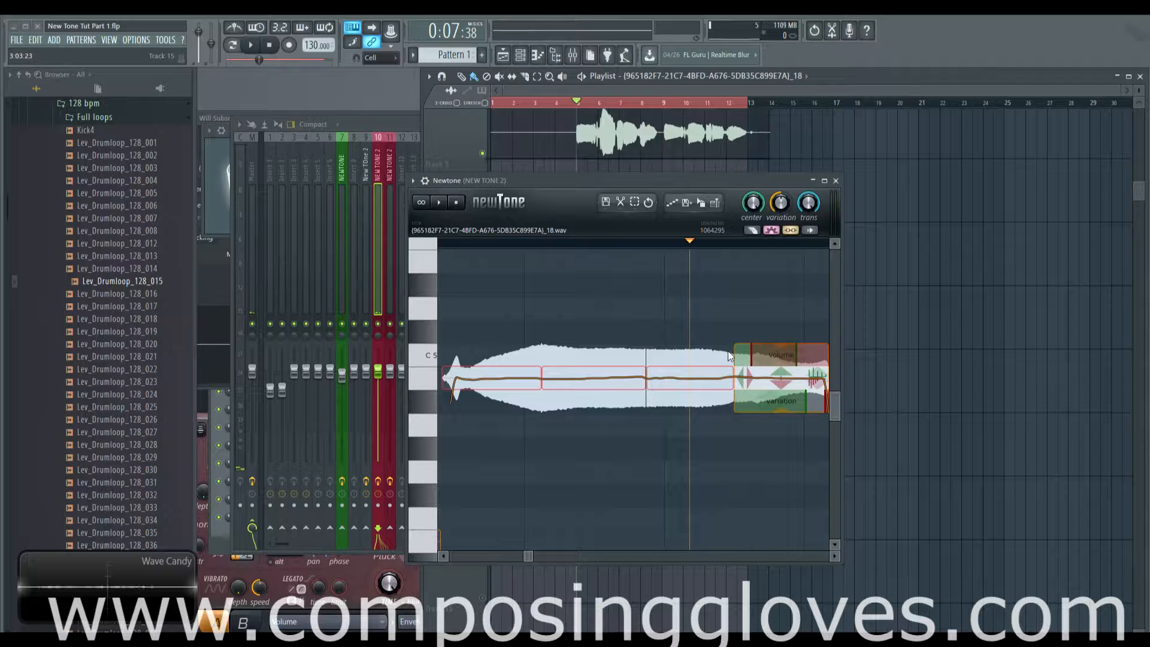
scroll(694, 367, "down", 4)
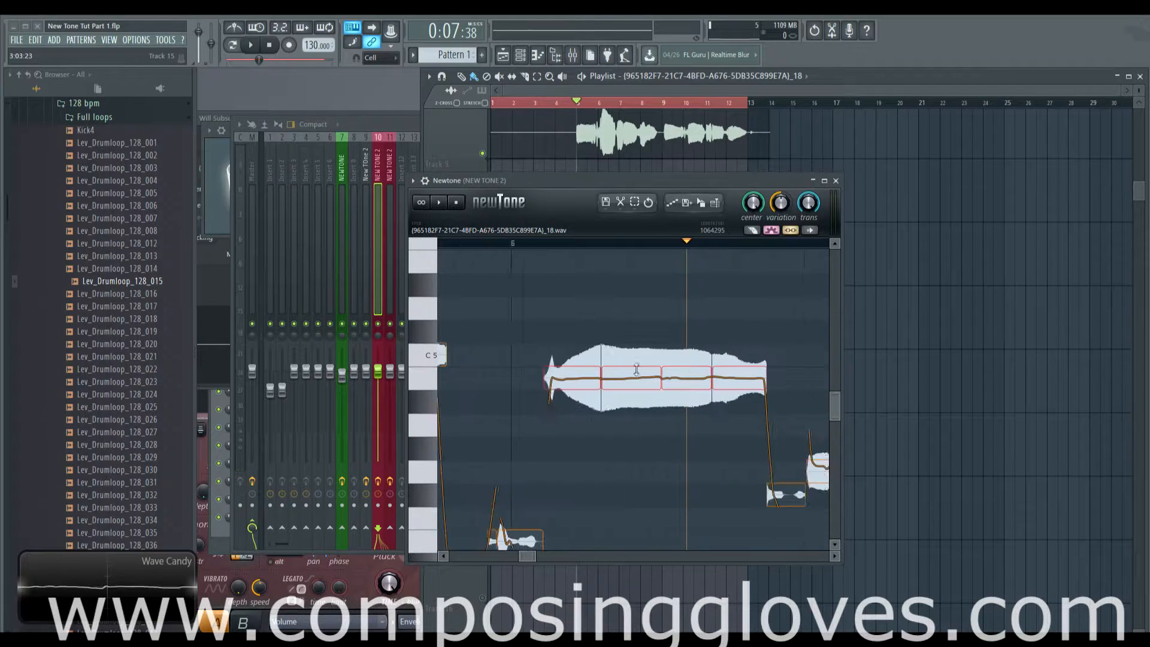
left_click(518, 241)
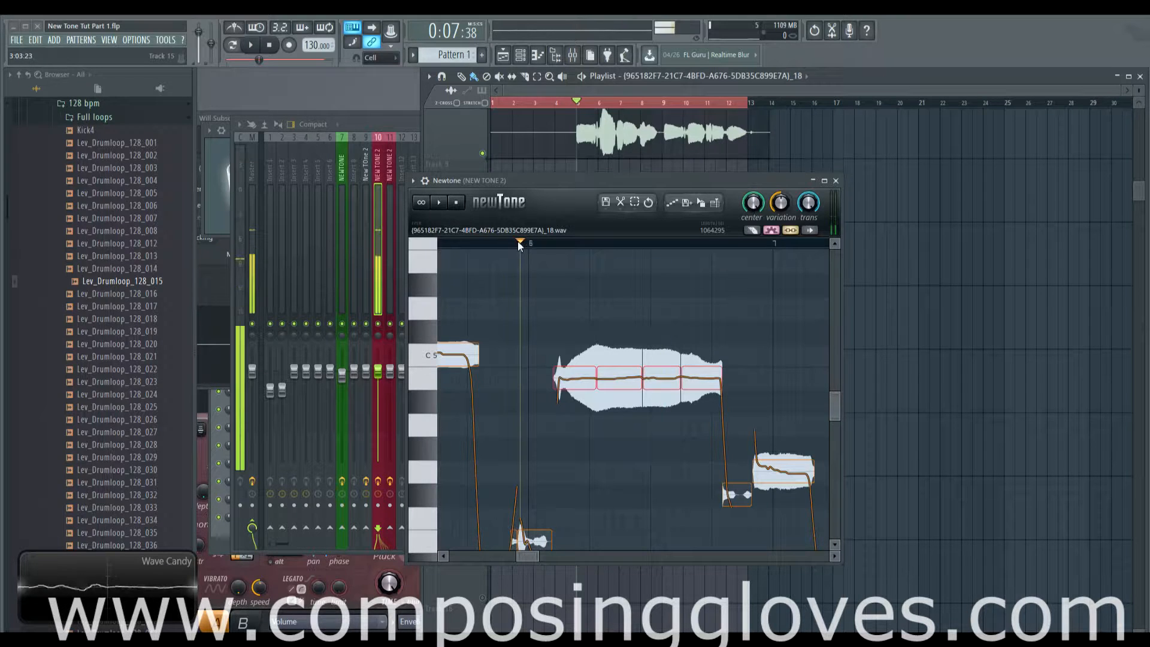
Step: Adjust the volume fade-in across the long note's slices, deselect them and audition the result
left_click_drag(674, 180, 670, 169)
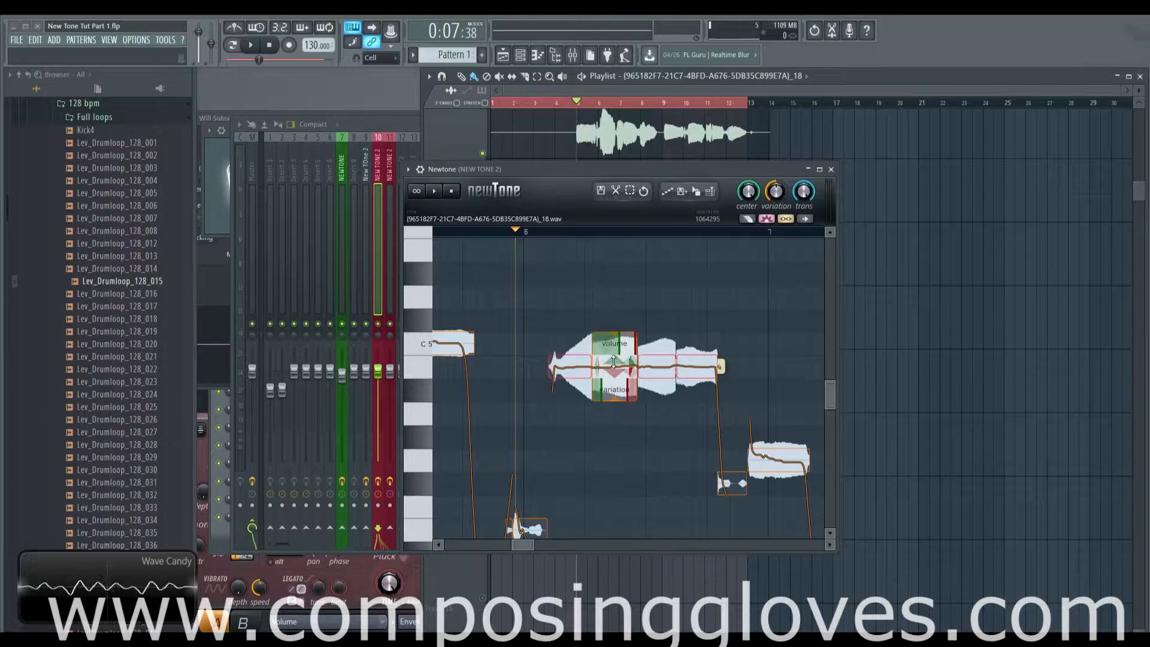
left_click_drag(613, 360, 613, 355)
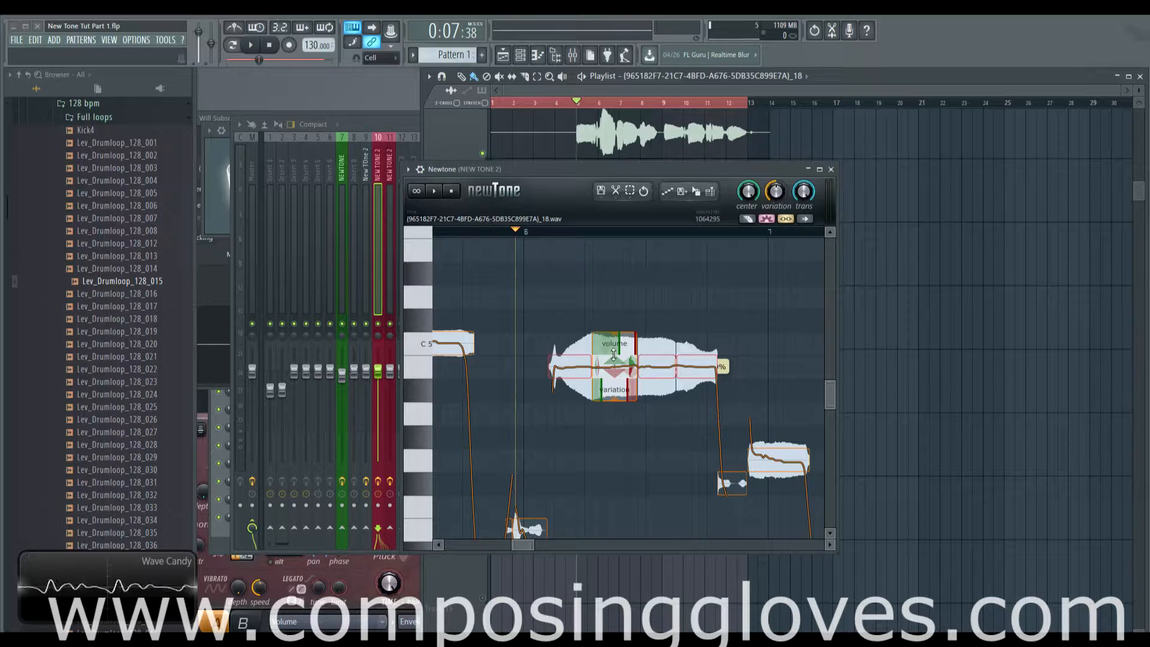
key("space")
left_click(631, 294)
key("space")
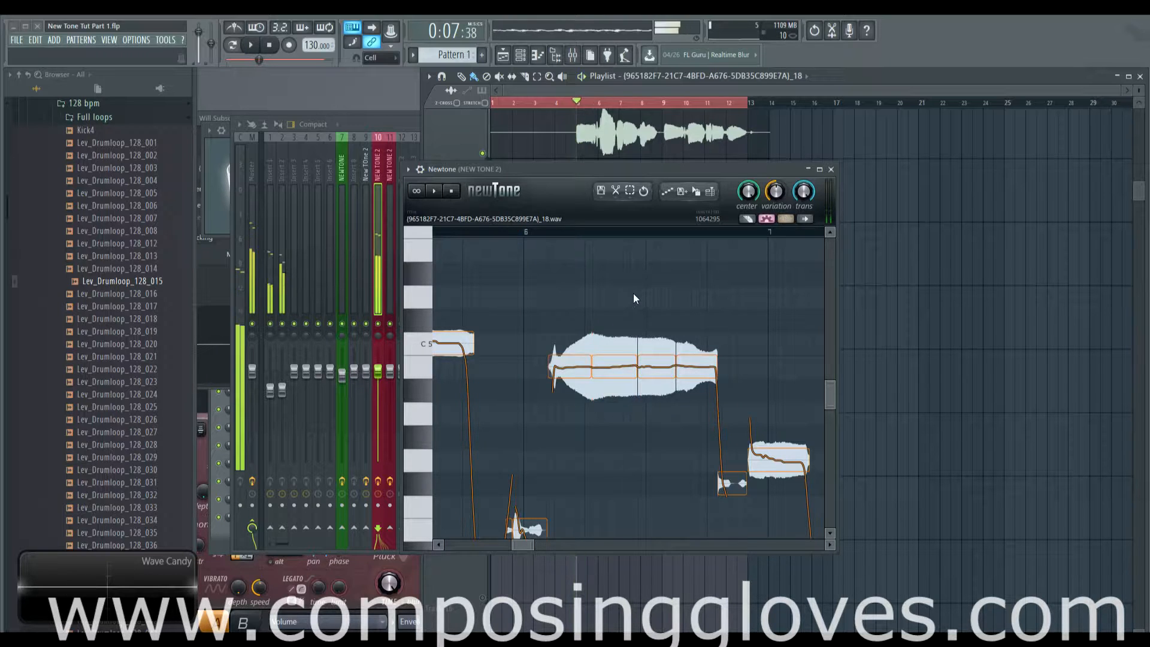
Step: Audition the edited long note with the song, restarting the playback from bar 6
left_click(521, 231)
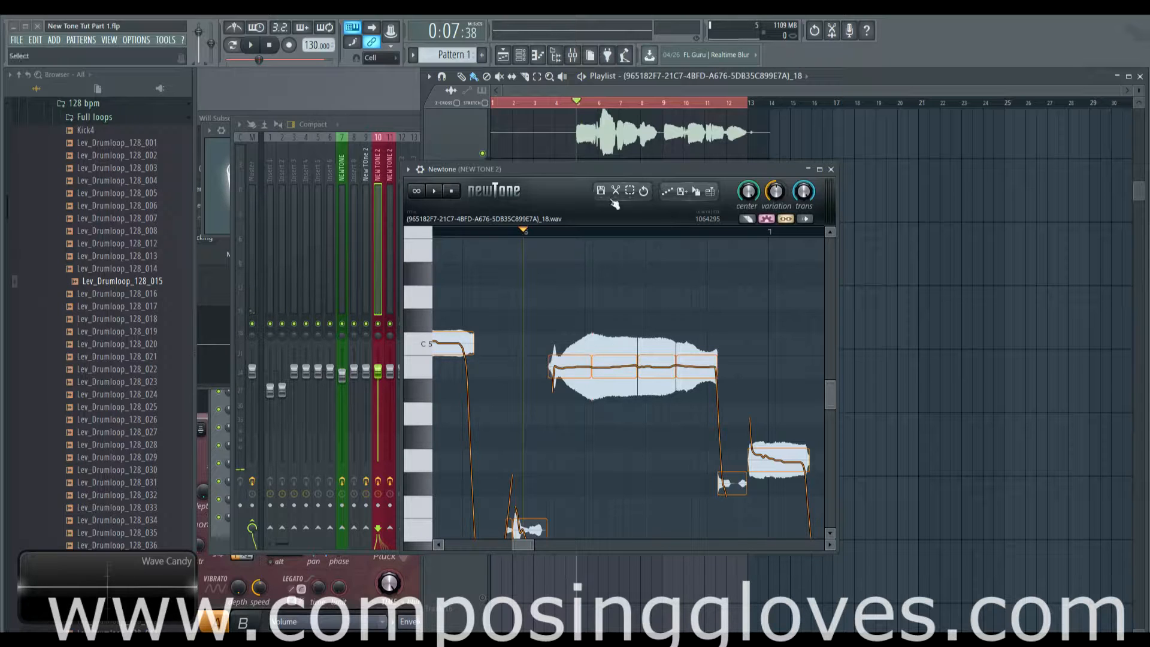
left_click(462, 232)
key("space")
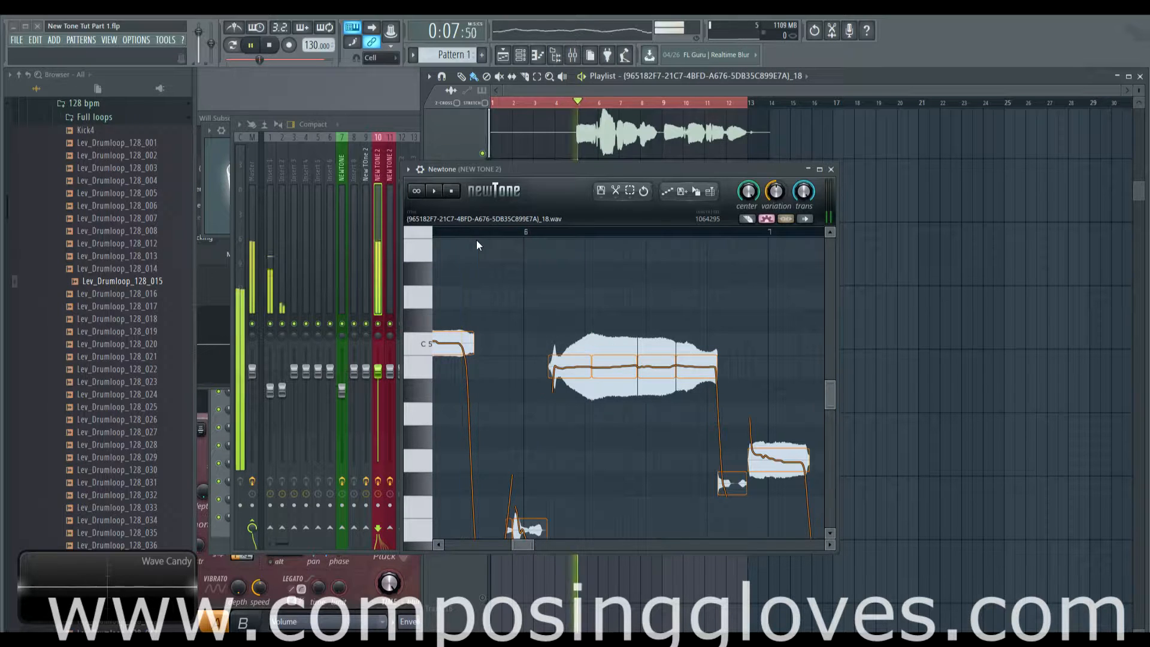
key("space")
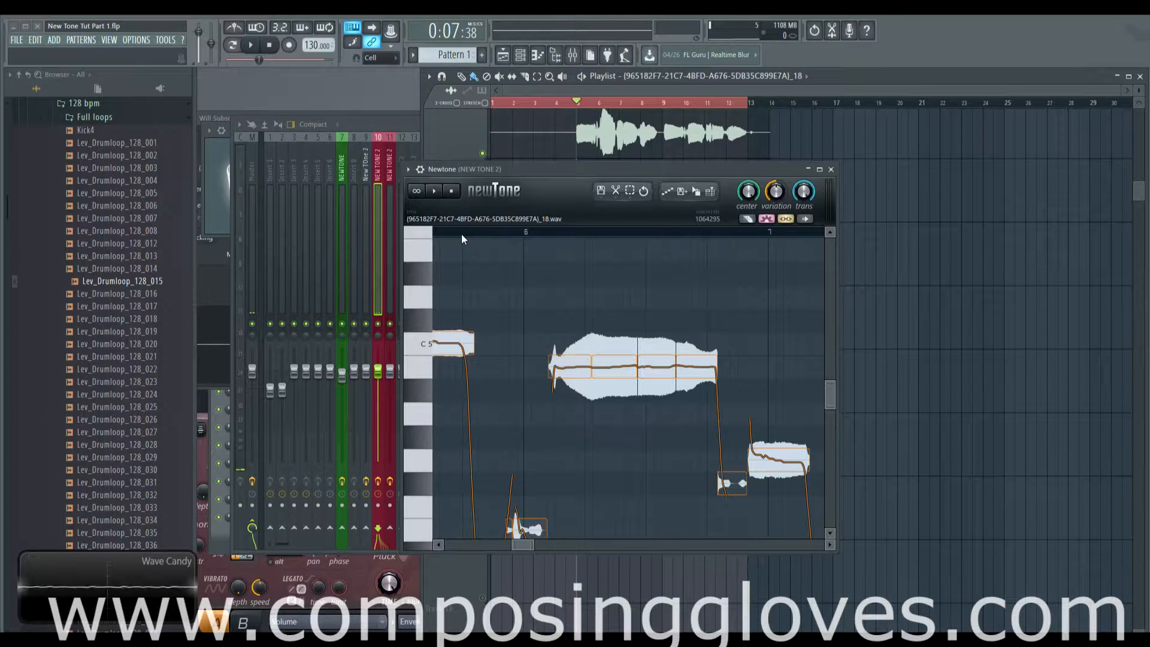
left_click(601, 105)
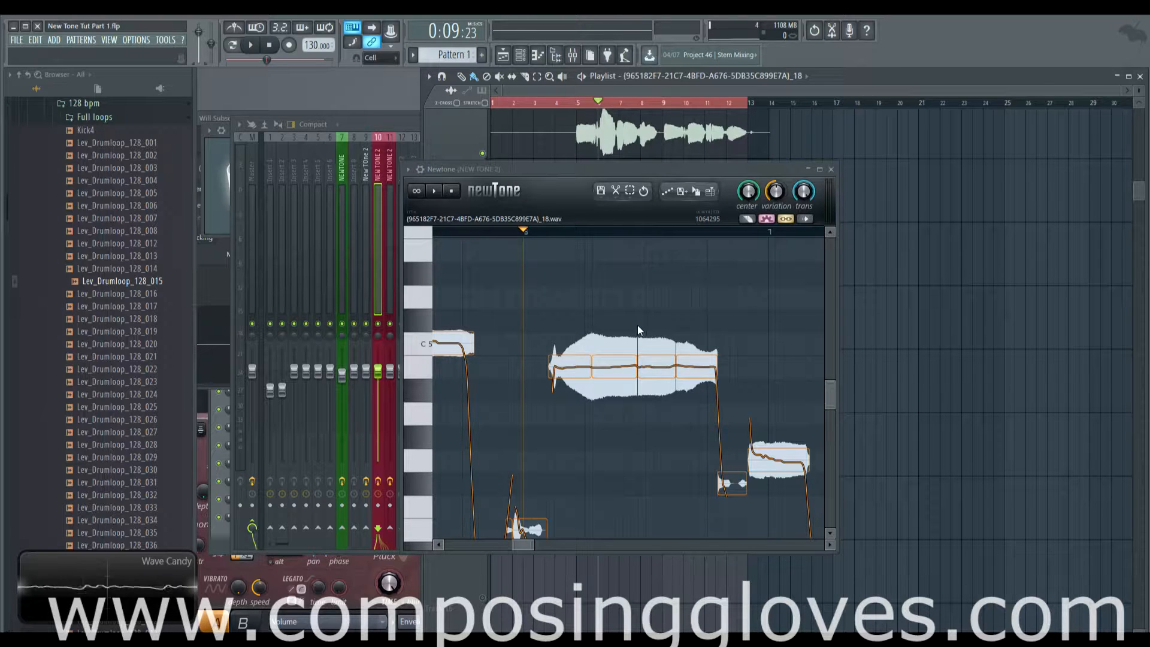
key("space")
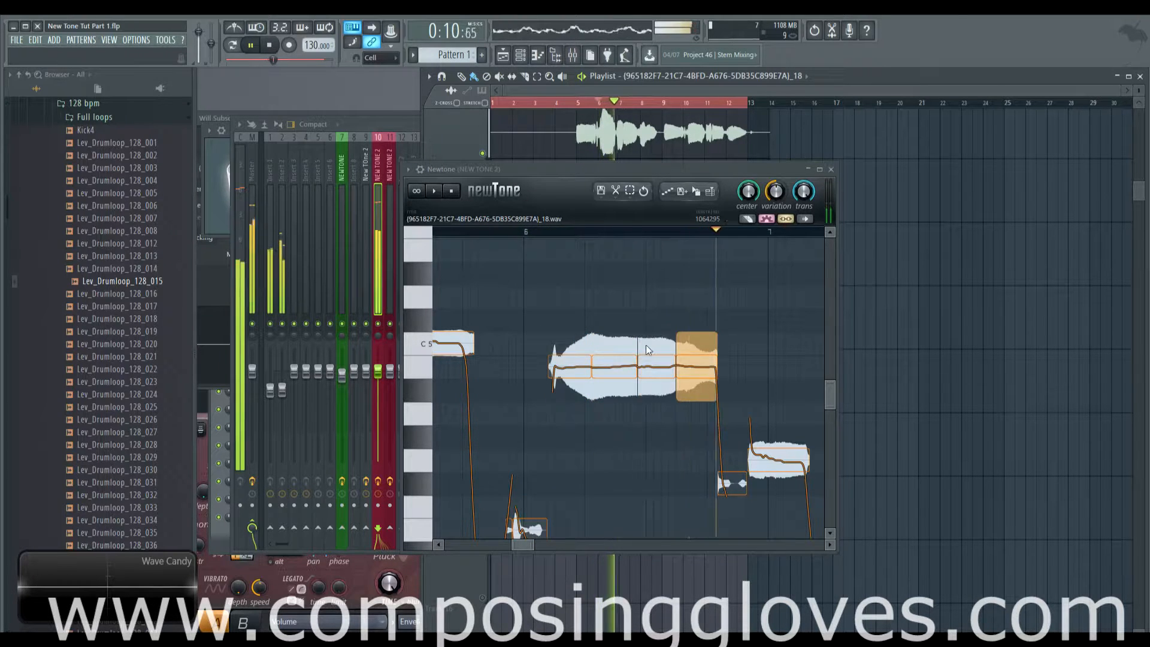
key("space")
Step: Raise the short vocal note at bar 7 by 4 semitones to B-4 and audition it with the song
mouse_move(661, 427)
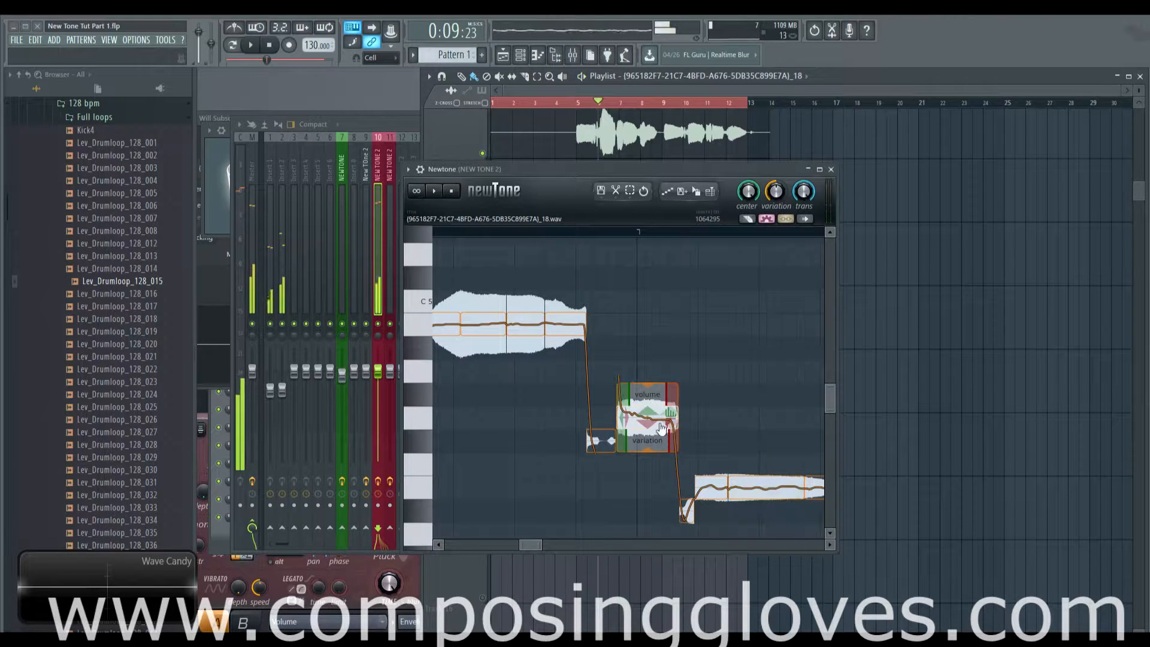
left_click_drag(661, 428, 661, 334)
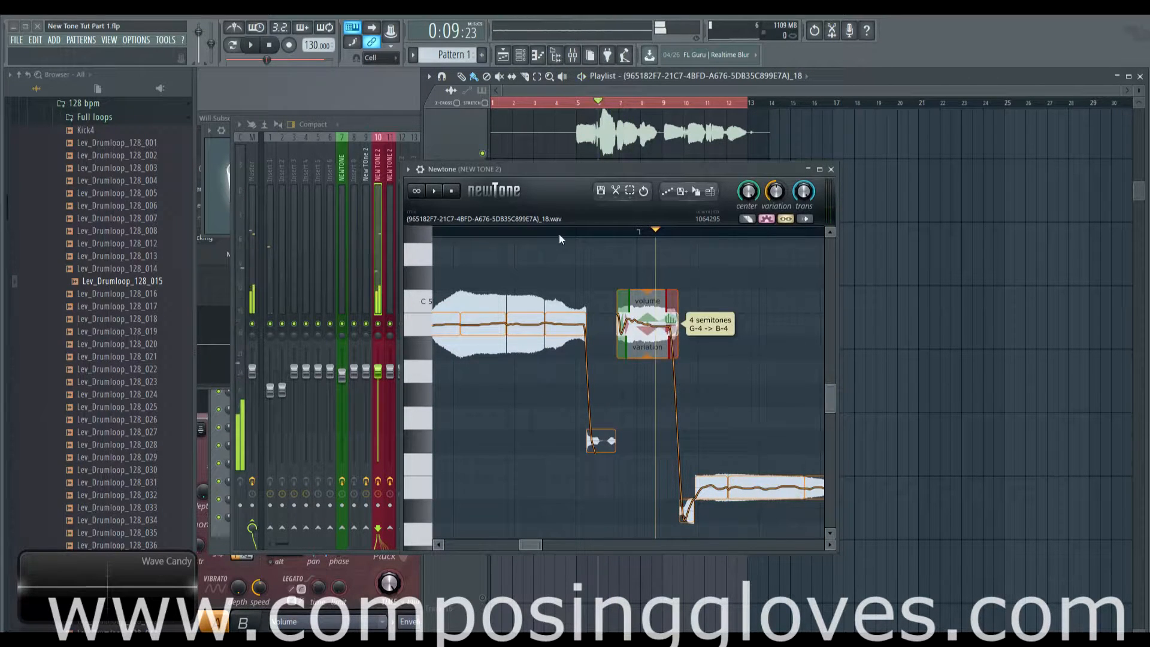
key("space")
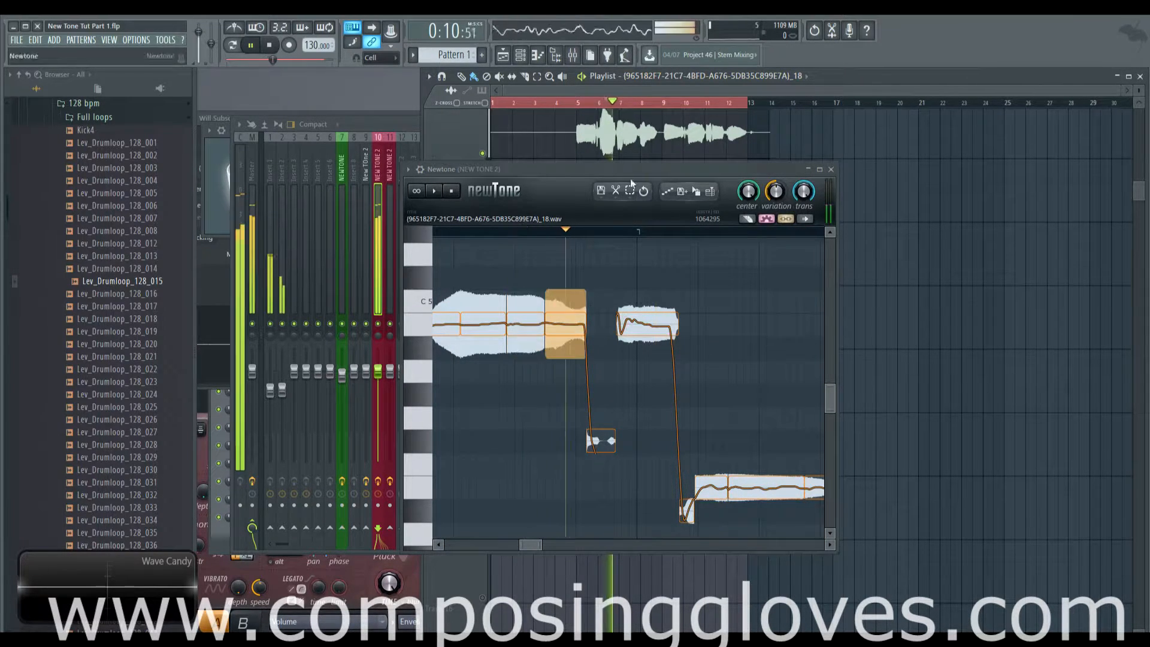
key("space")
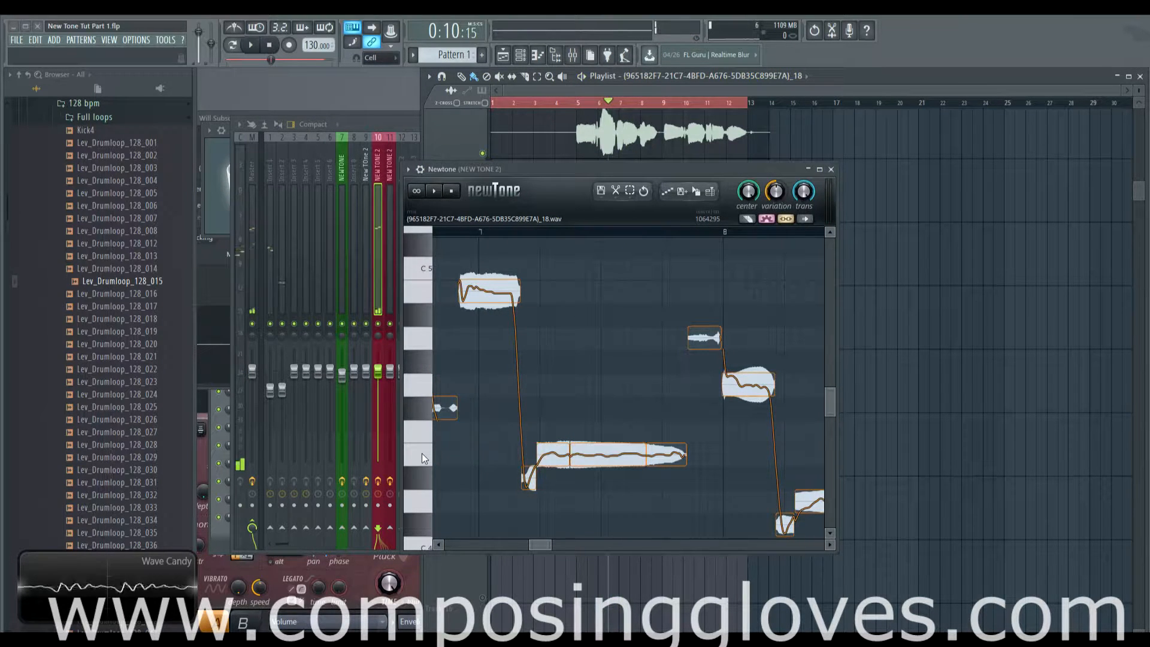
Step: Turn off advanced editing, raise all slices of the low phrase after bar 7 together to G-4, and audition them with the song
left_click_drag(504, 445, 732, 490)
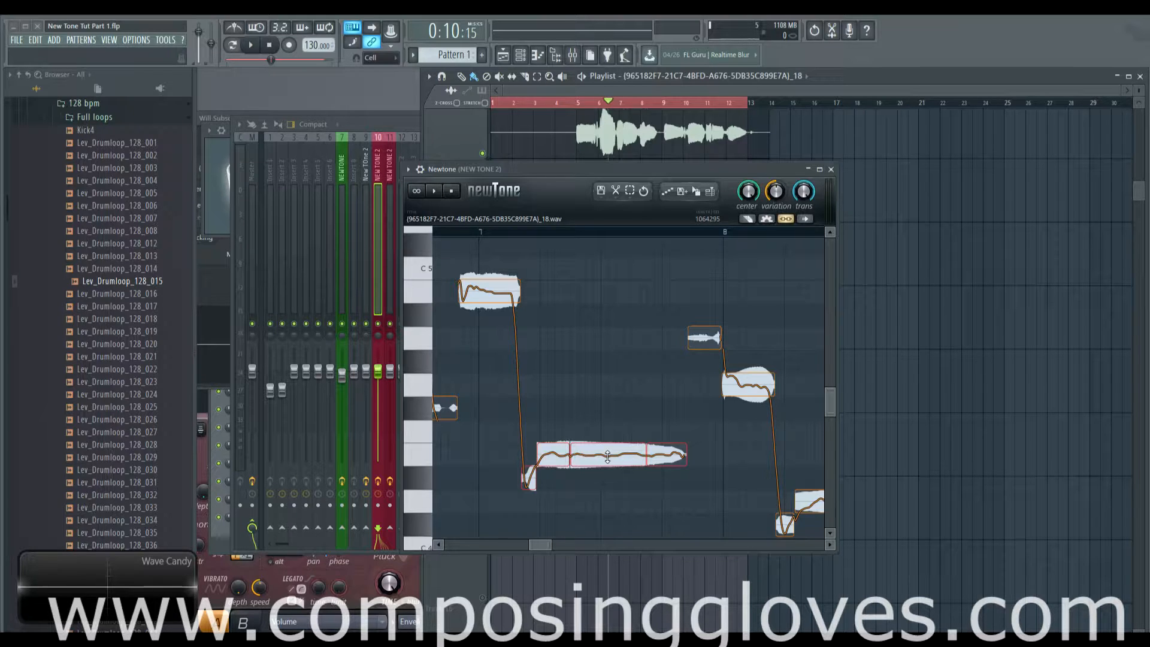
left_click_drag(607, 456, 602, 382)
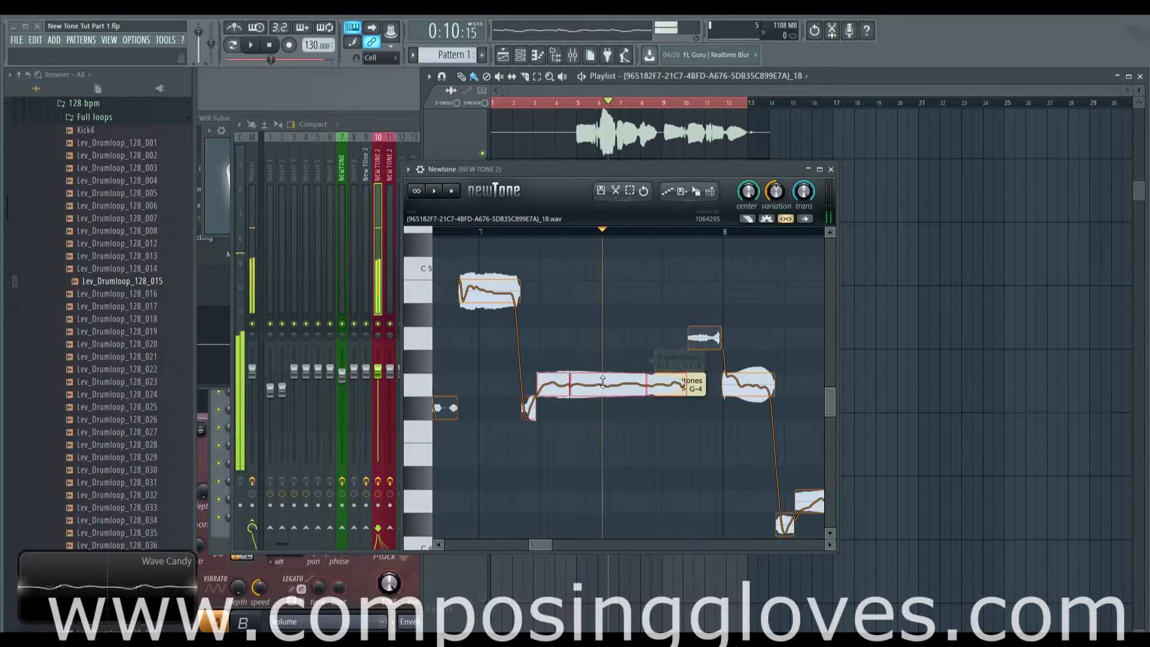
key("space")
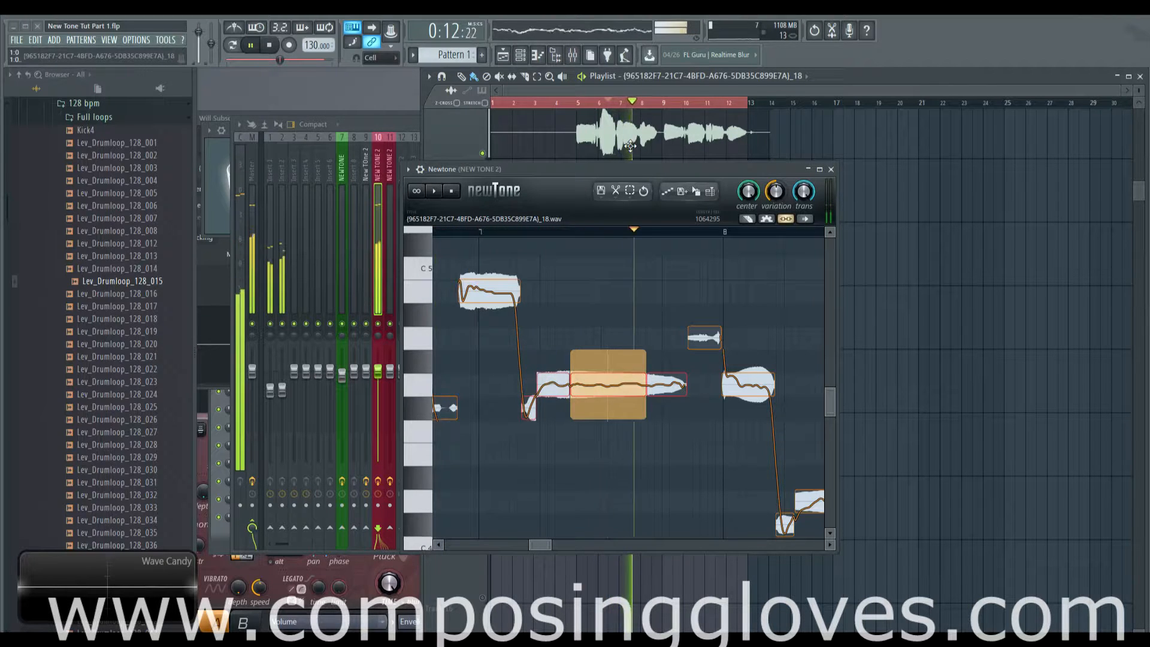
key("space")
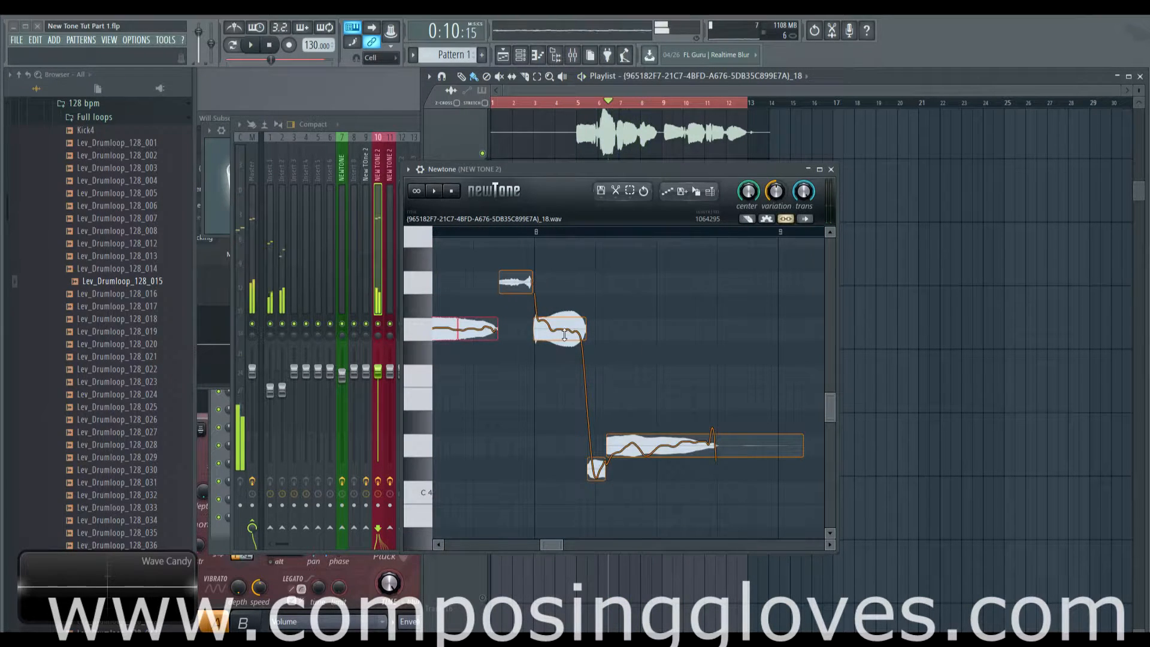
Step: Raise only the vocal note at bar 8 by 2 semitones to A-4 and play it with the song
left_click(562, 291)
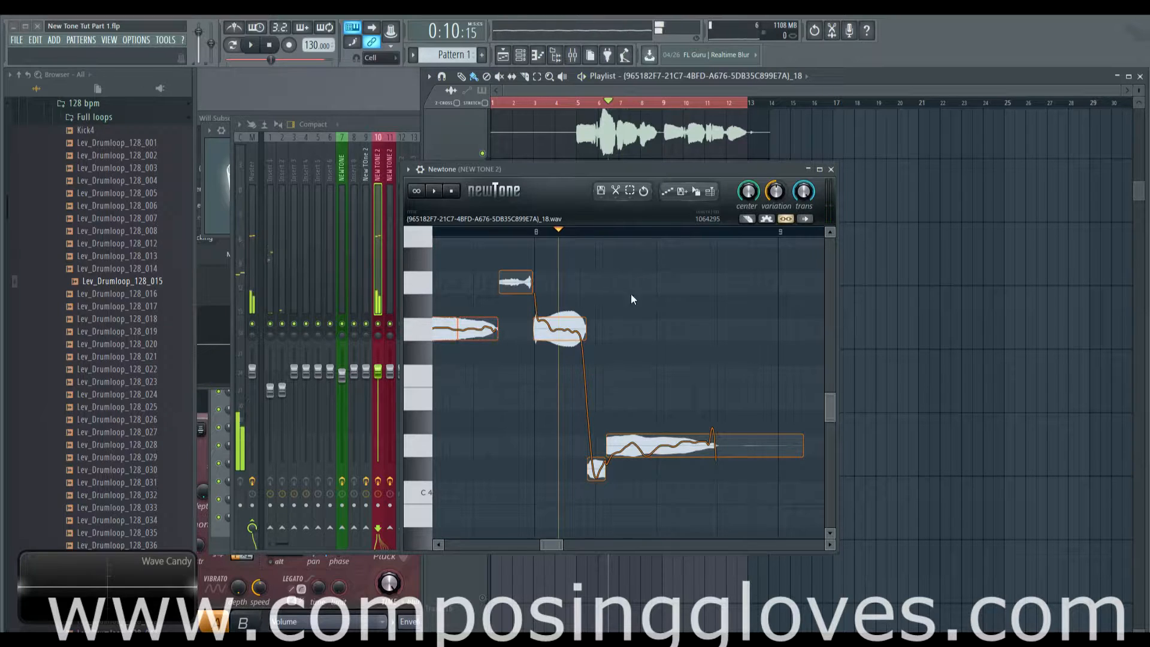
left_click_drag(560, 329, 560, 280)
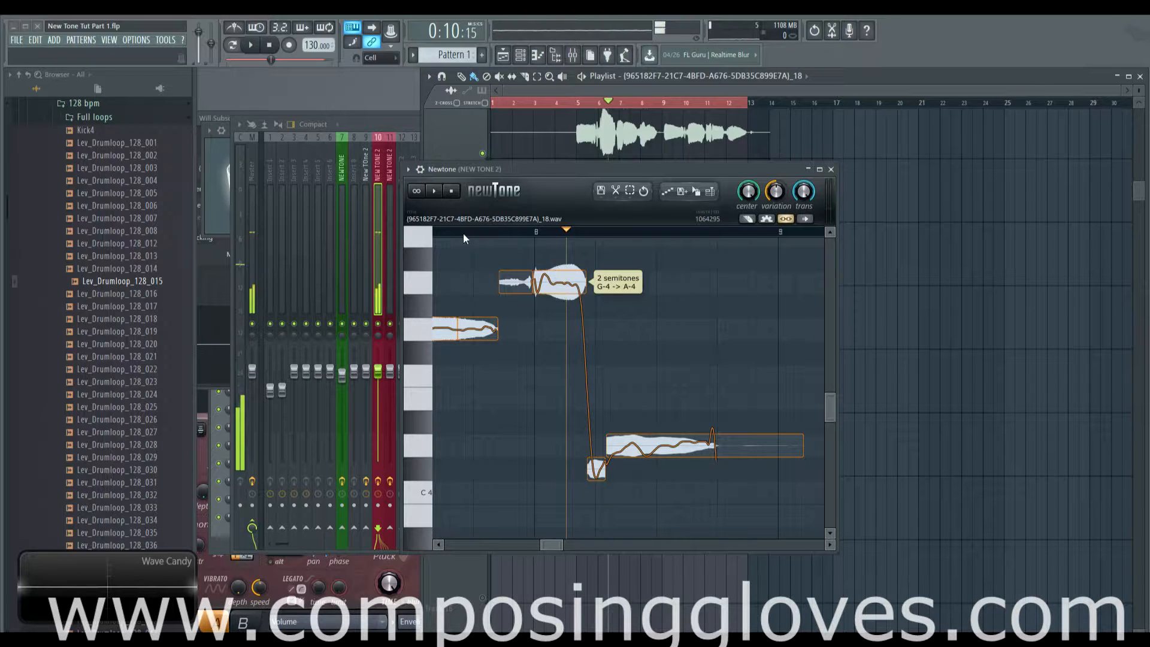
key("space")
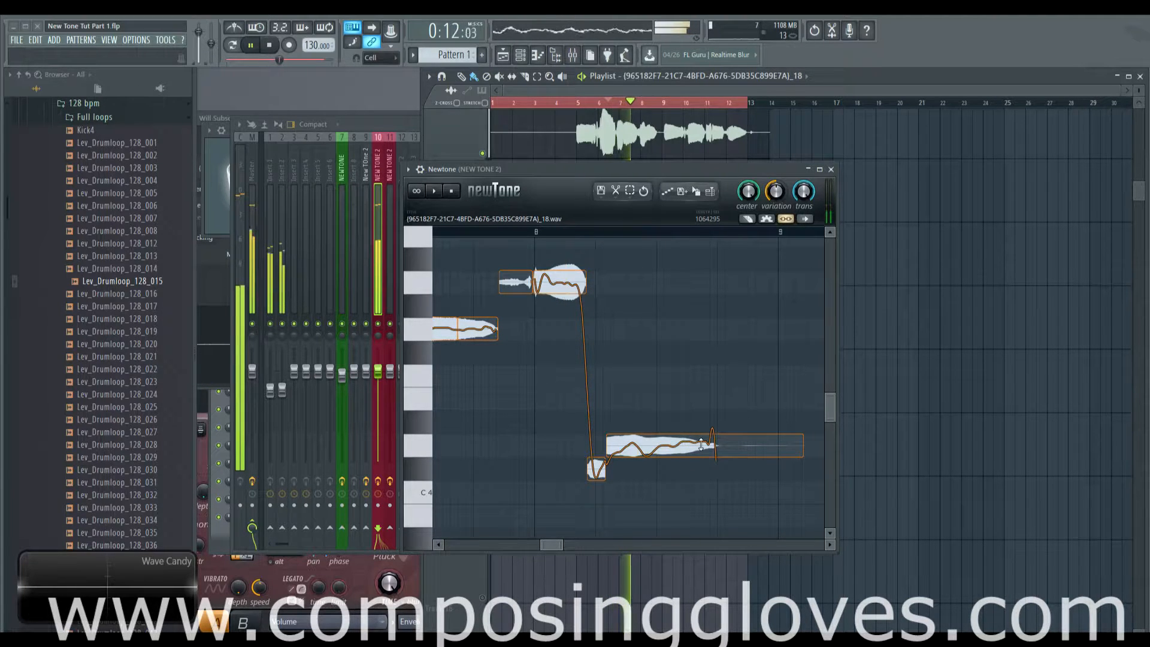
Step: Raise the long last note after bar 8 to E-4 and the note at bar 8 to B-4, auditioning both with the song
left_click_drag(701, 444, 673, 397)
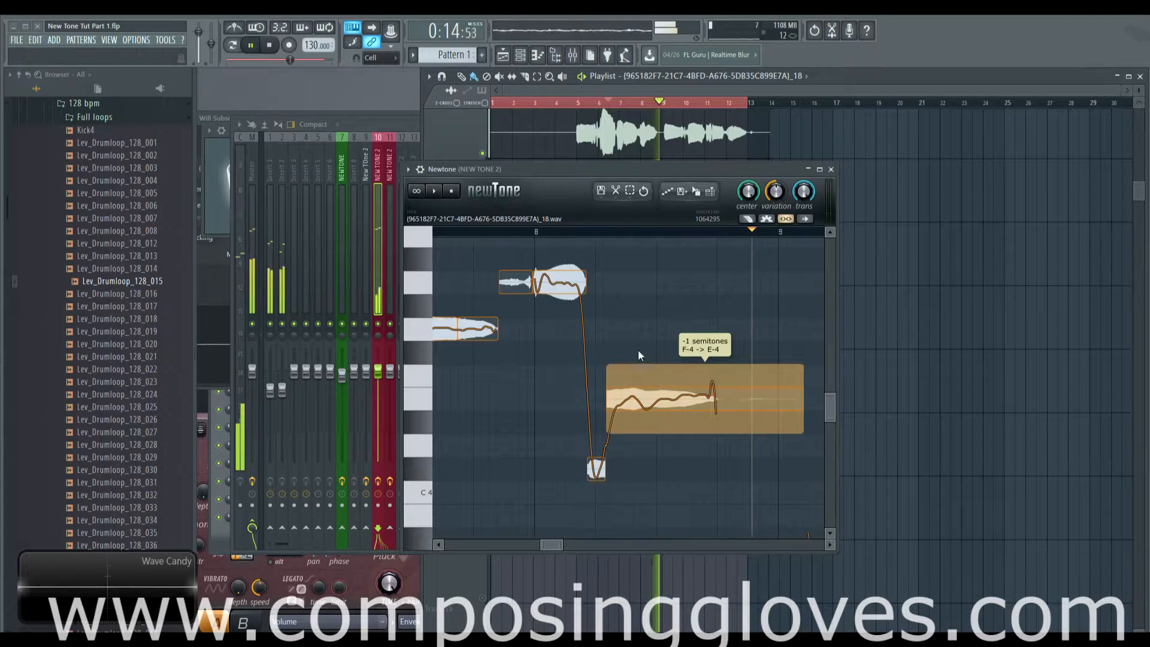
left_click(465, 242)
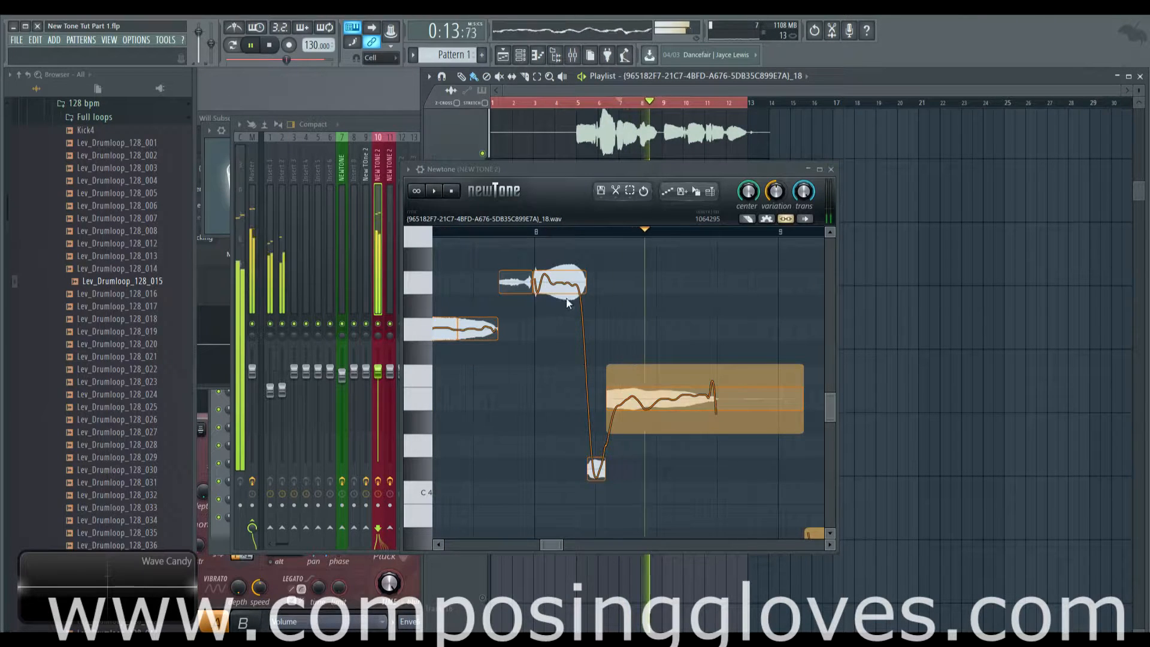
left_click_drag(563, 285, 558, 239)
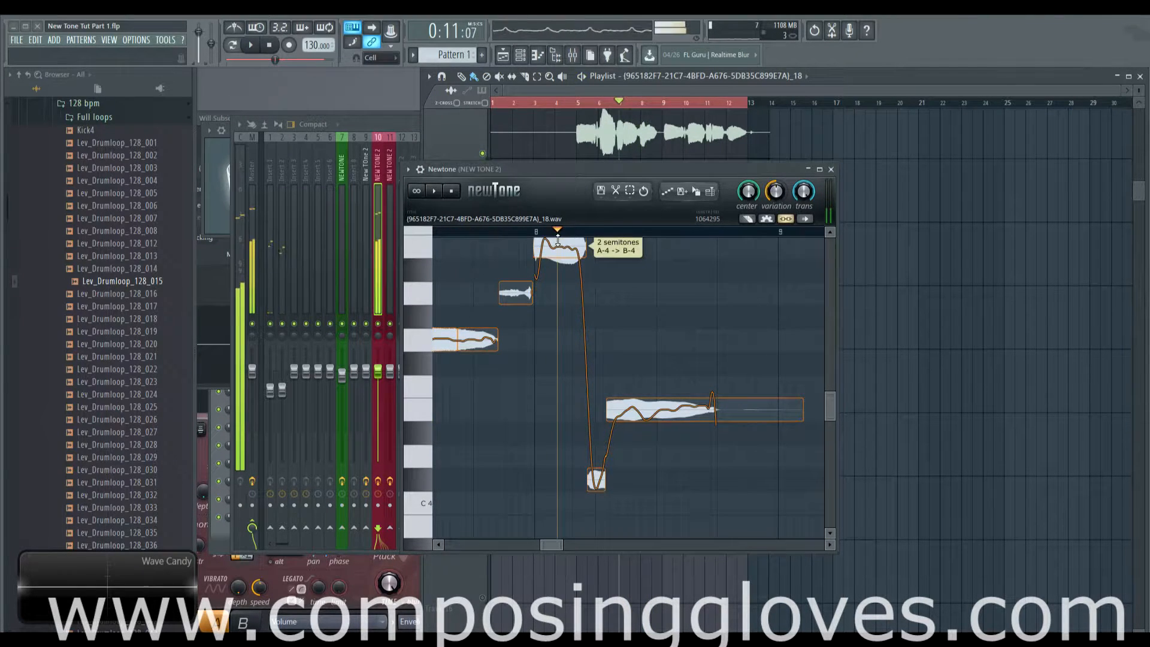
key("space")
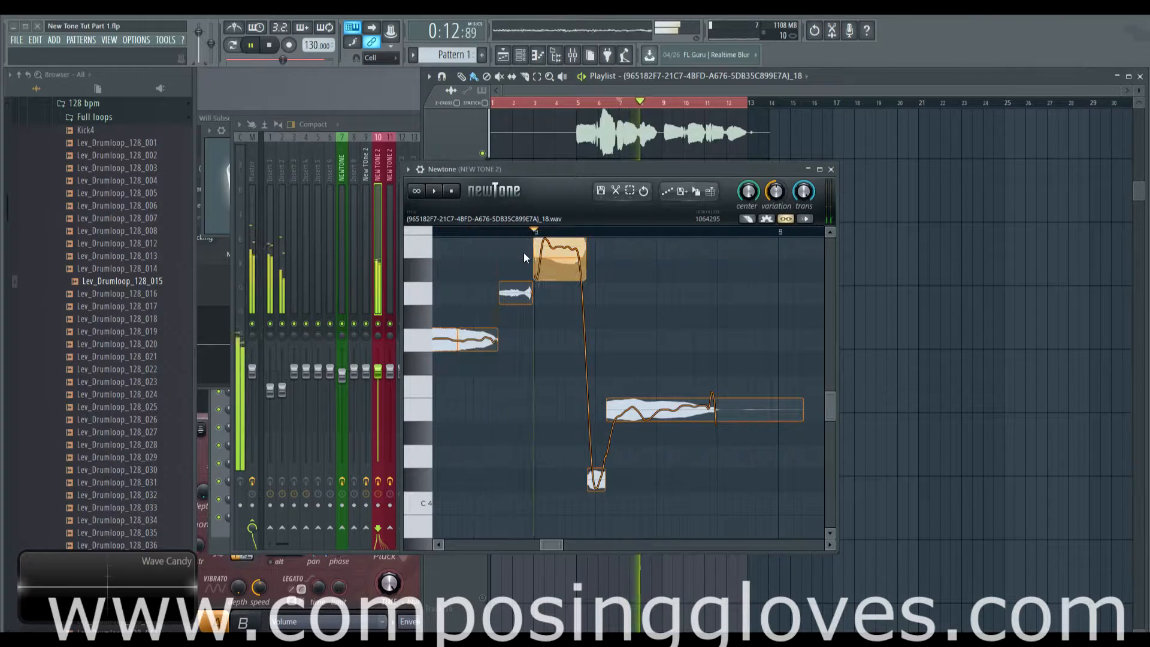
Step: Raise the long last note after bar 8 and the short note before it to G-4, and play them with the song
key("space")
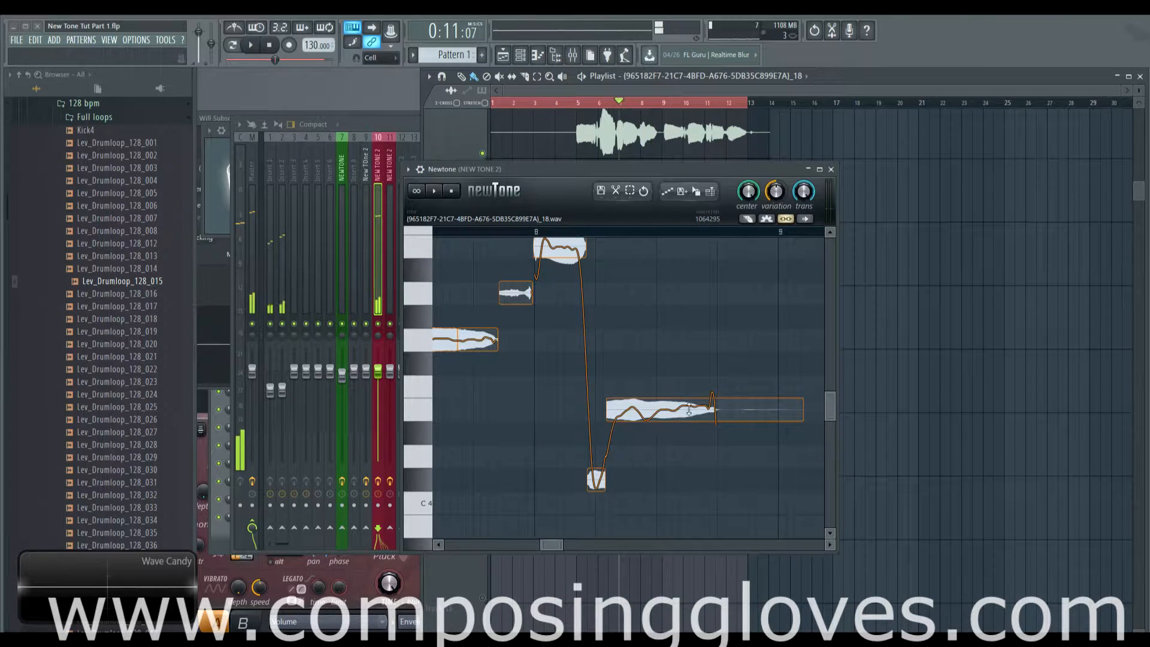
left_click_drag(689, 409, 689, 339)
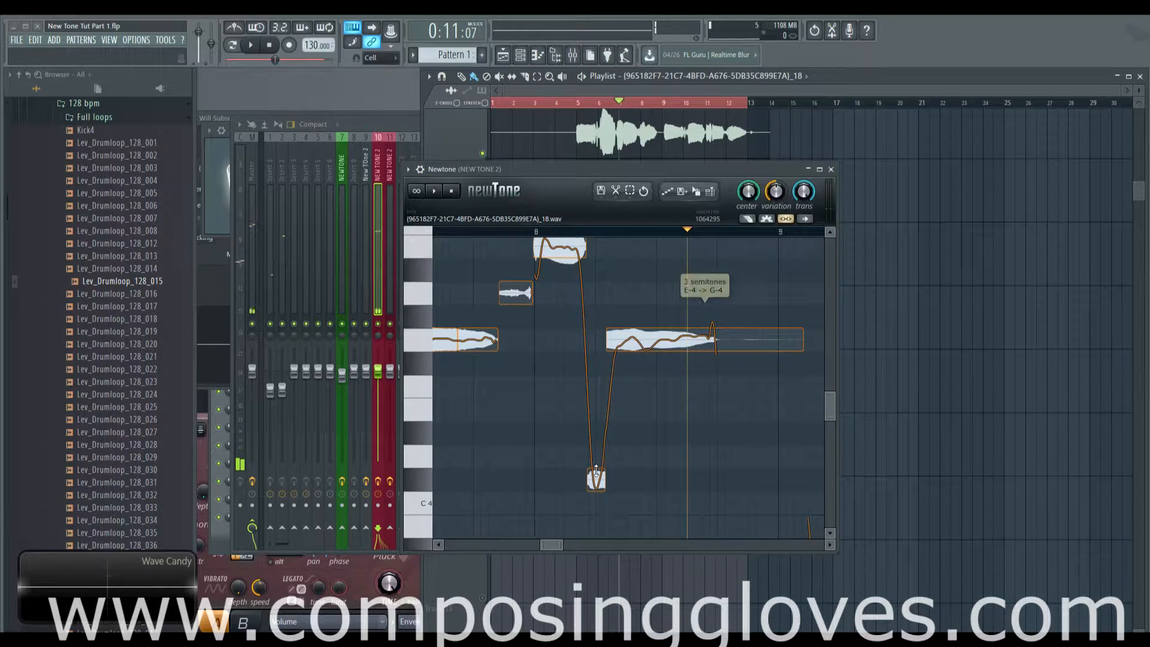
left_click_drag(596, 473, 596, 340)
left_click(450, 231)
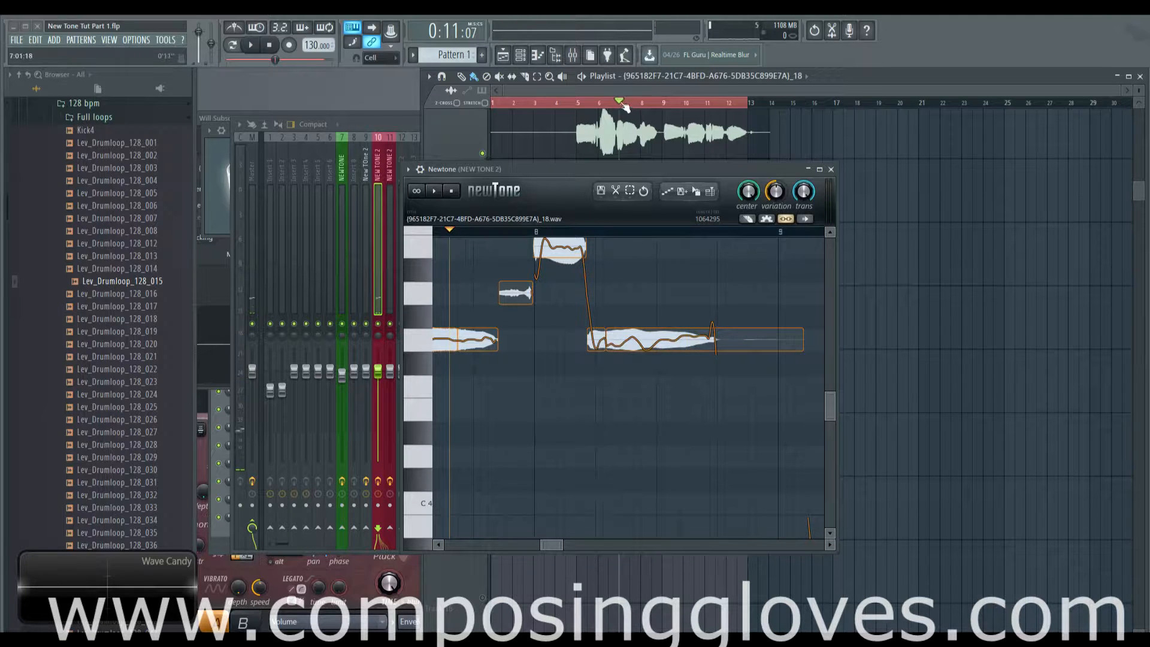
key("space")
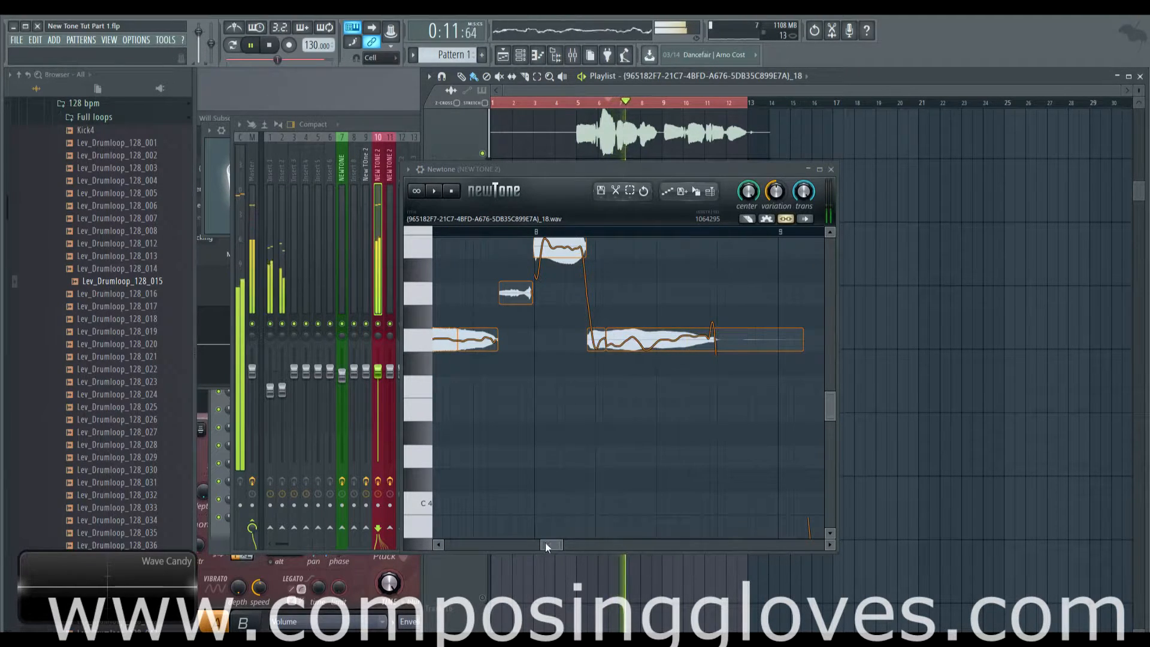
Step: Select all slices of the long phrase after bar 9, raise them together by 3 semitones to C-4, and audition them with the song
left_click_drag(555, 544, 576, 544)
left_click_drag(579, 529, 707, 501)
left_click_drag(551, 457, 762, 511)
key("space")
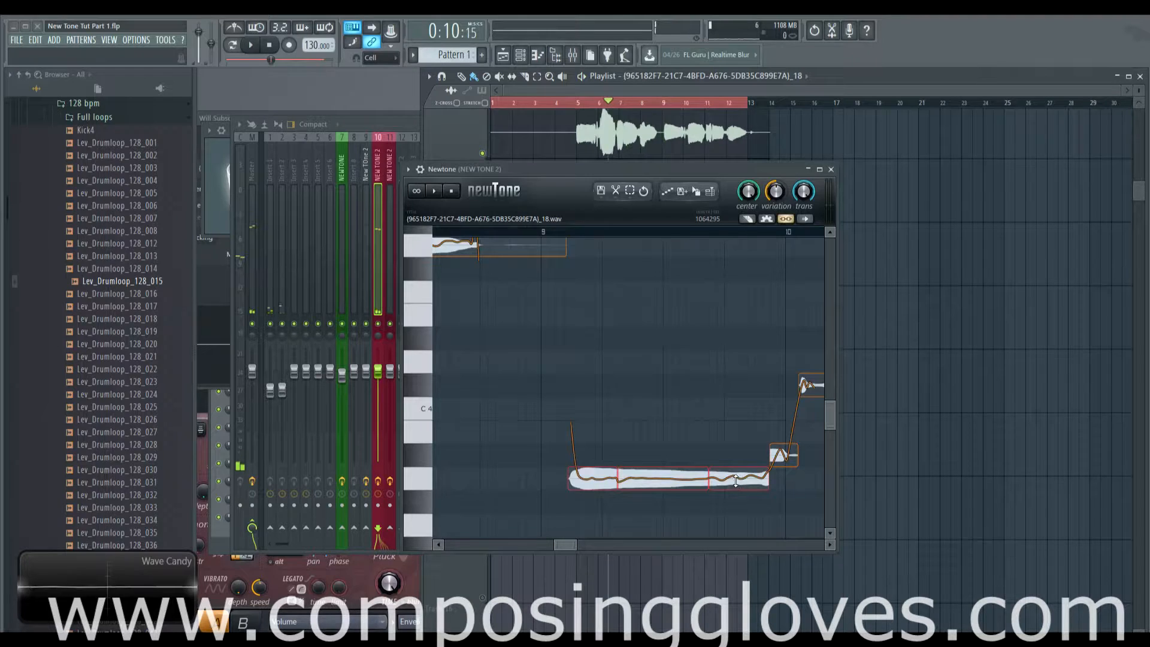
left_click_drag(735, 480, 735, 412)
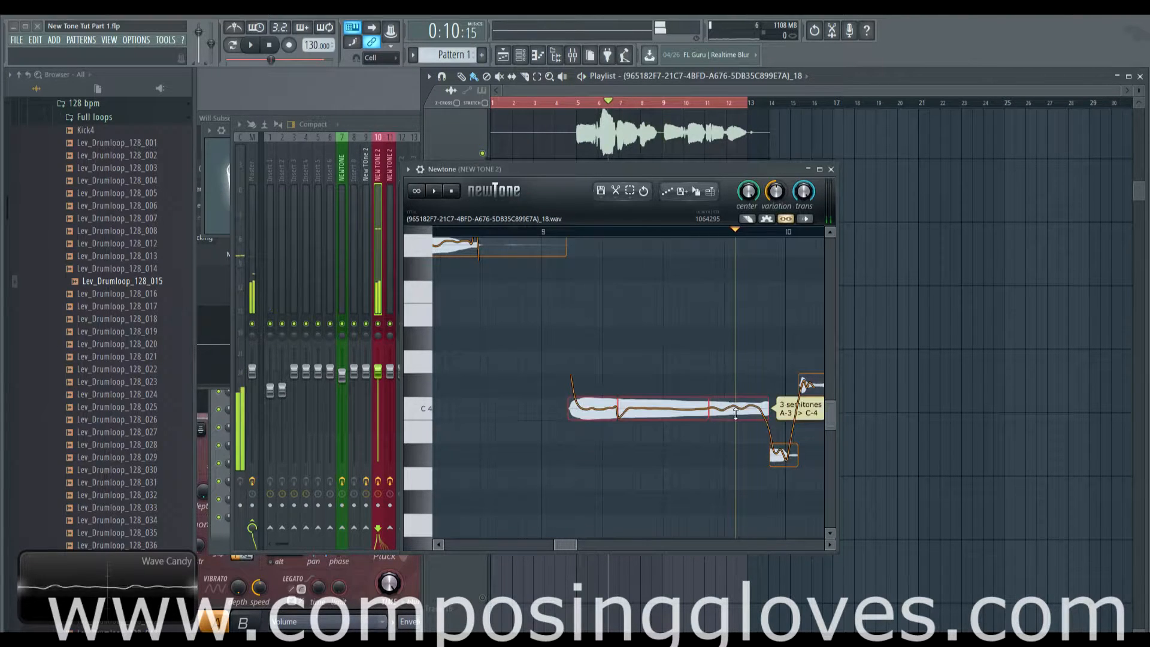
key("space")
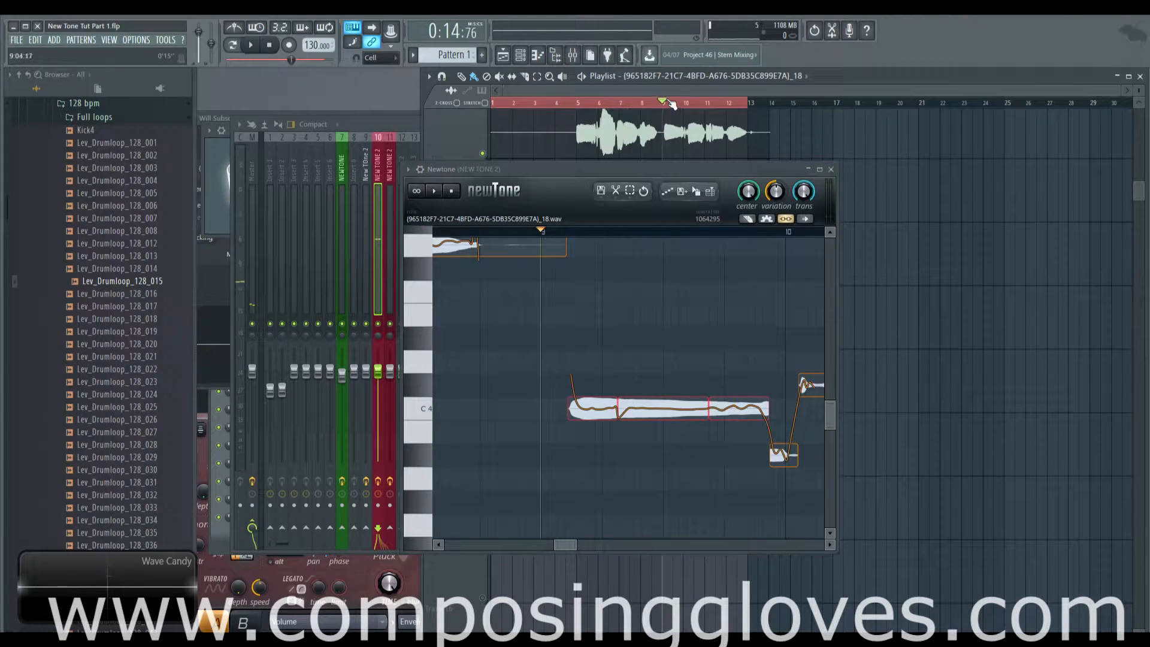
key("space")
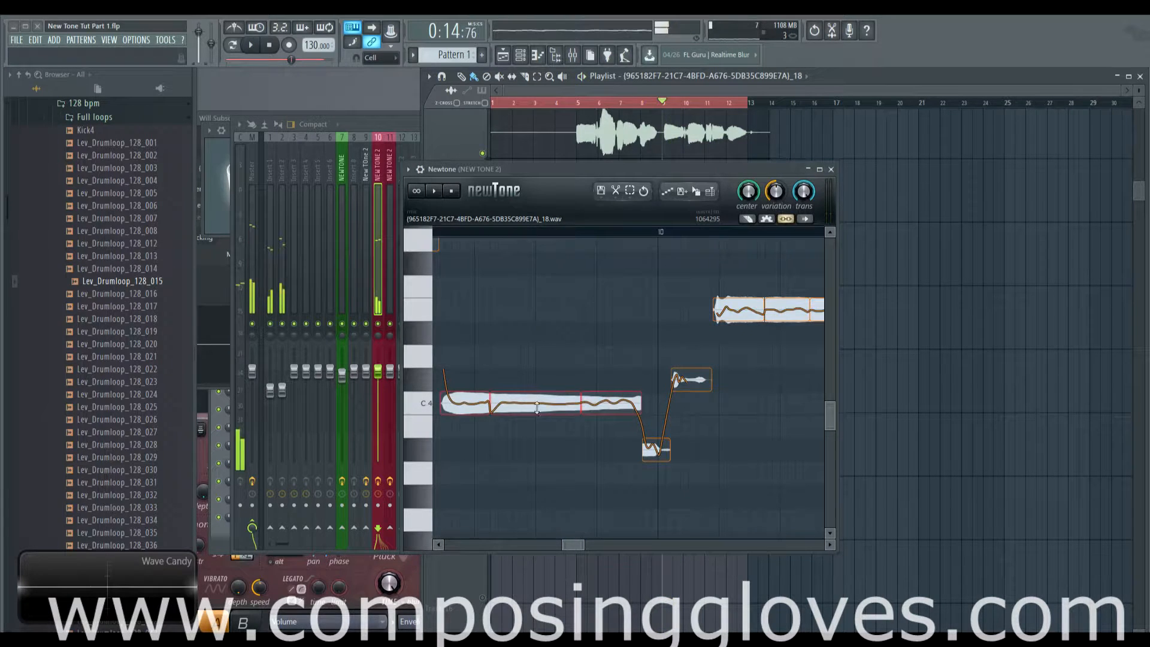
Step: Raise the selected slices of the long phrase after bar 9 to E-4 and play them with the song
left_click_drag(540, 400, 540, 316)
key("space")
key("space")
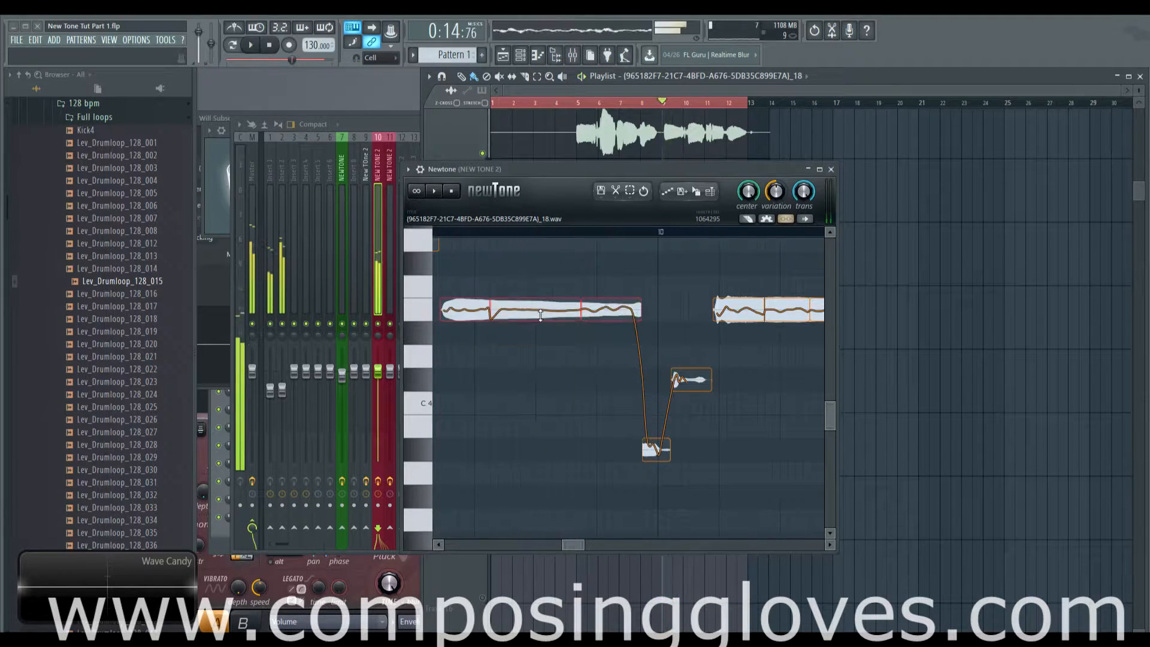
key("space")
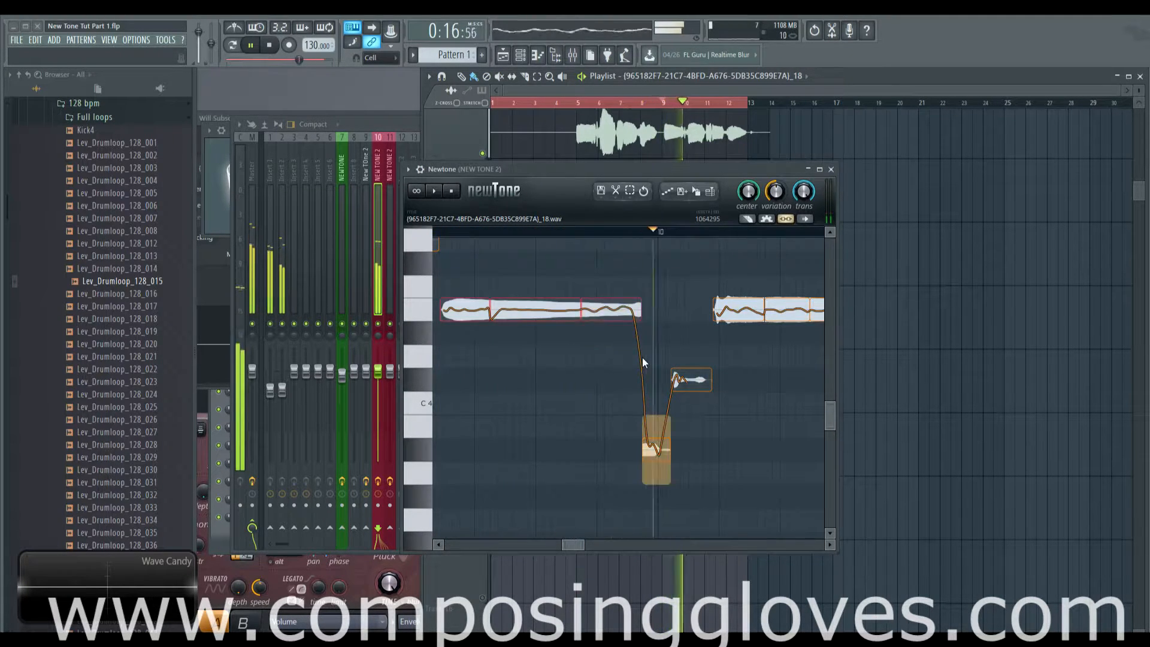
Step: Try raising the two short vocal notes at bar 10 to F-4 and audition them with the song
left_click_drag(626, 361, 586, 360)
key("space")
left_click_drag(572, 446, 573, 281)
left_click(582, 397)
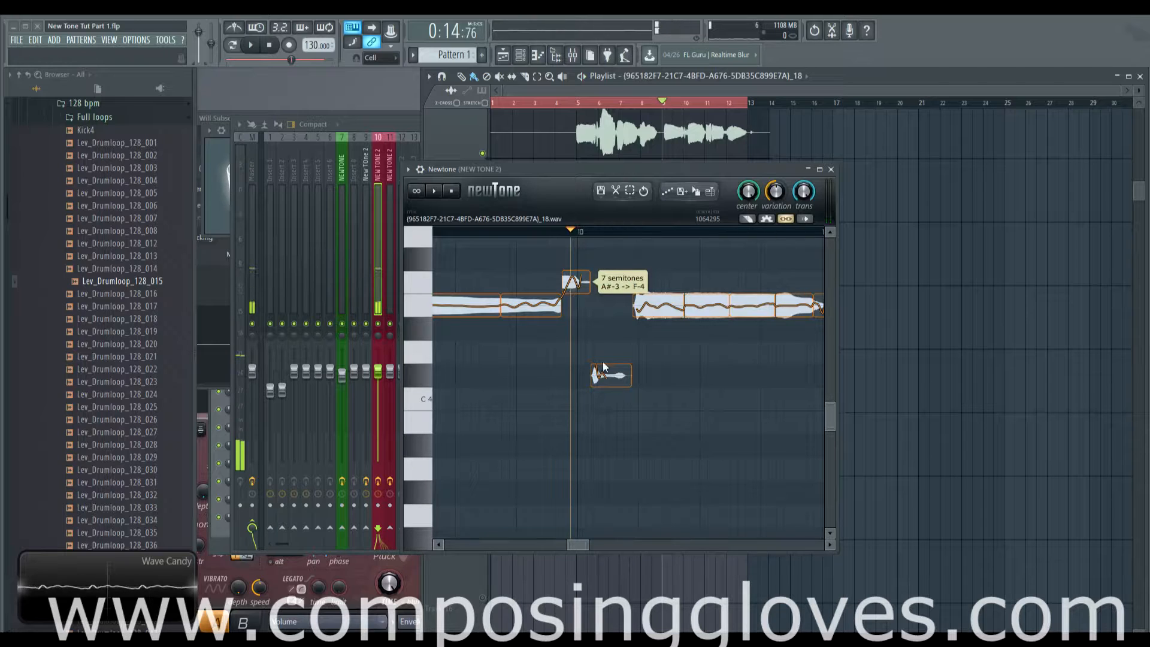
left_click_drag(604, 368, 603, 275)
key("space")
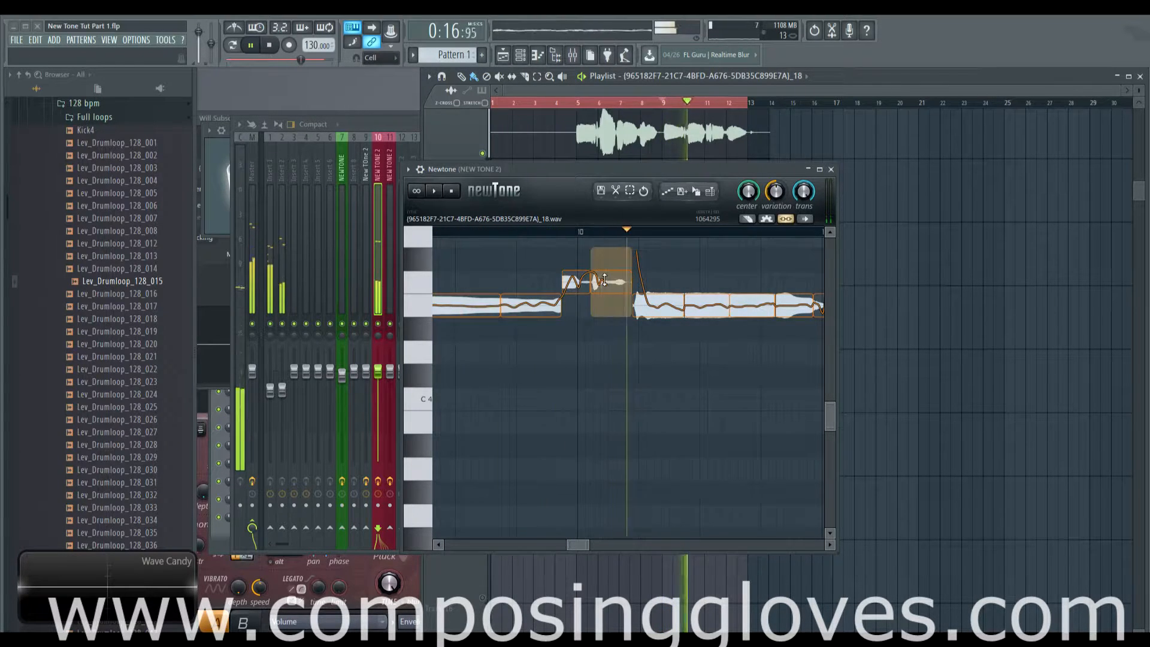
Step: Try raising the two short notes at bar 10 together by 2 semitones to G-4 and play them with the song
scroll(599, 288, "up", 3)
key("space")
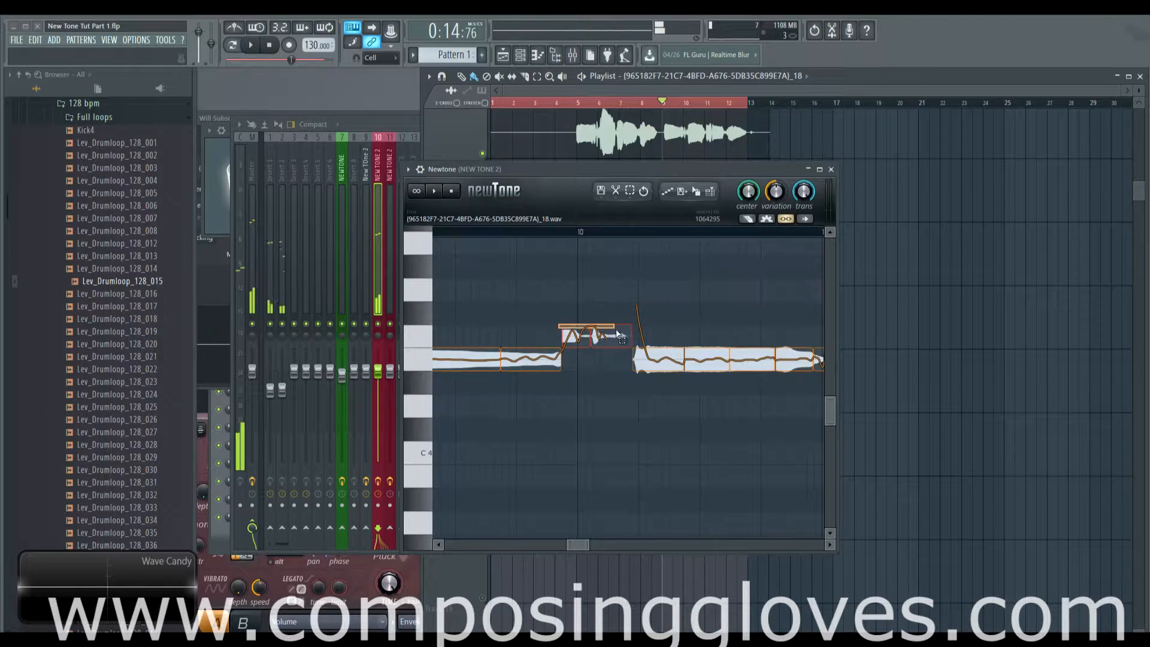
left_click_drag(608, 340, 585, 293)
key("space")
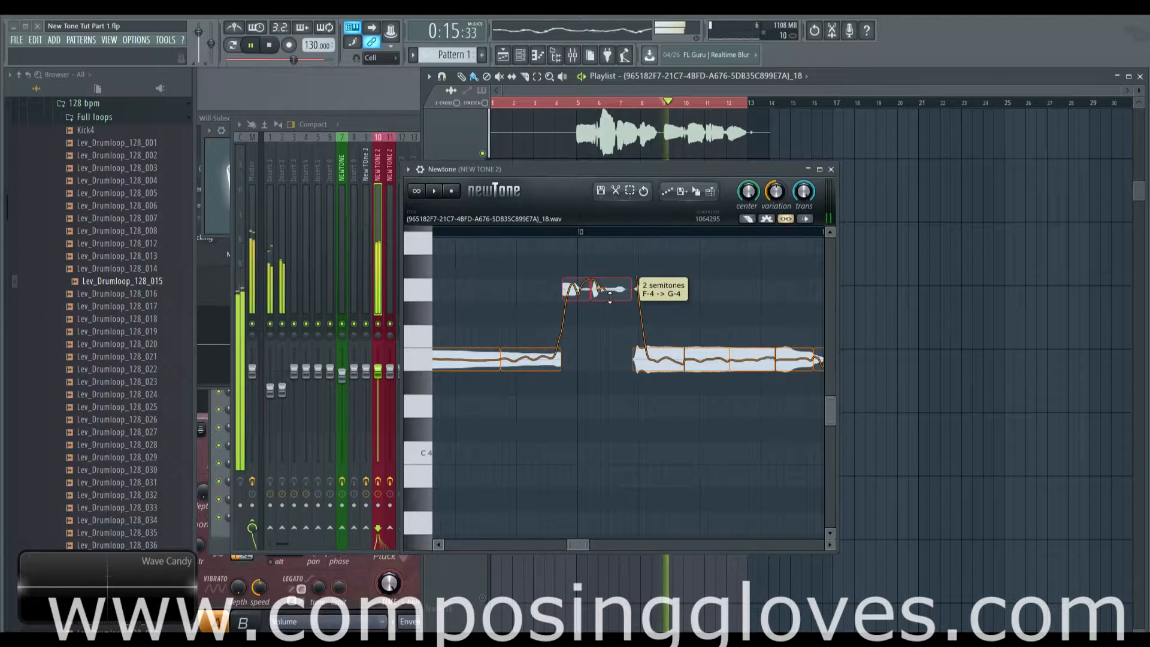
key("space")
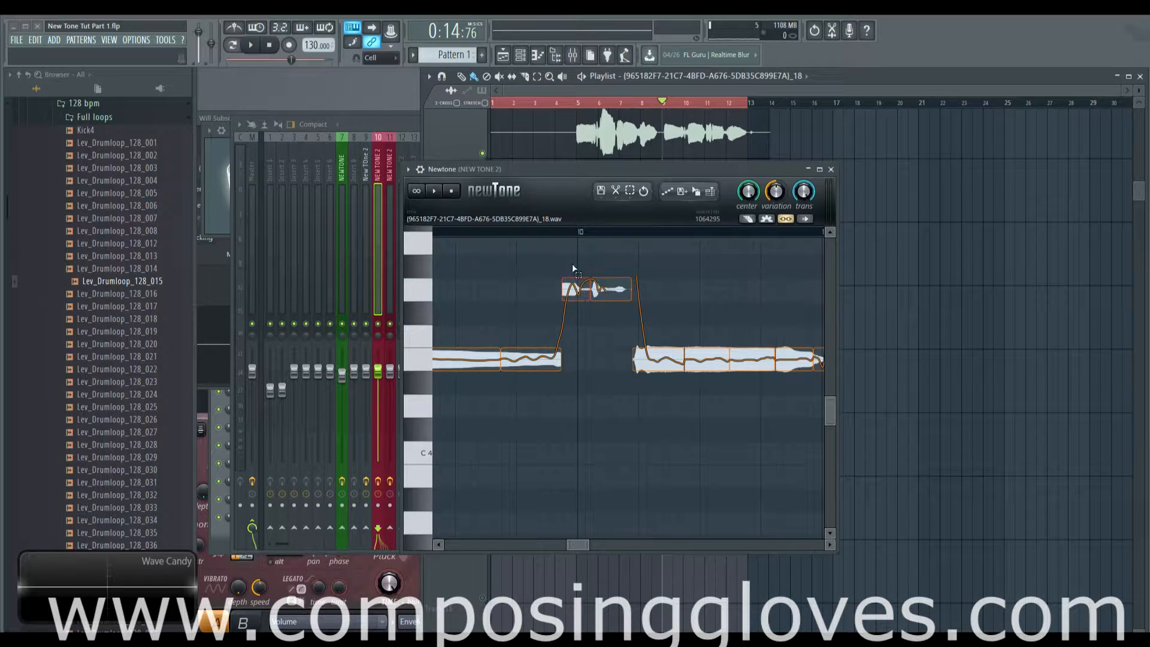
Step: Merge the two short notes at bar 10 into one and reduce its pitch variation to about 2% with advanced editing
left_click_drag(573, 268, 607, 297)
key("ctrl+z")
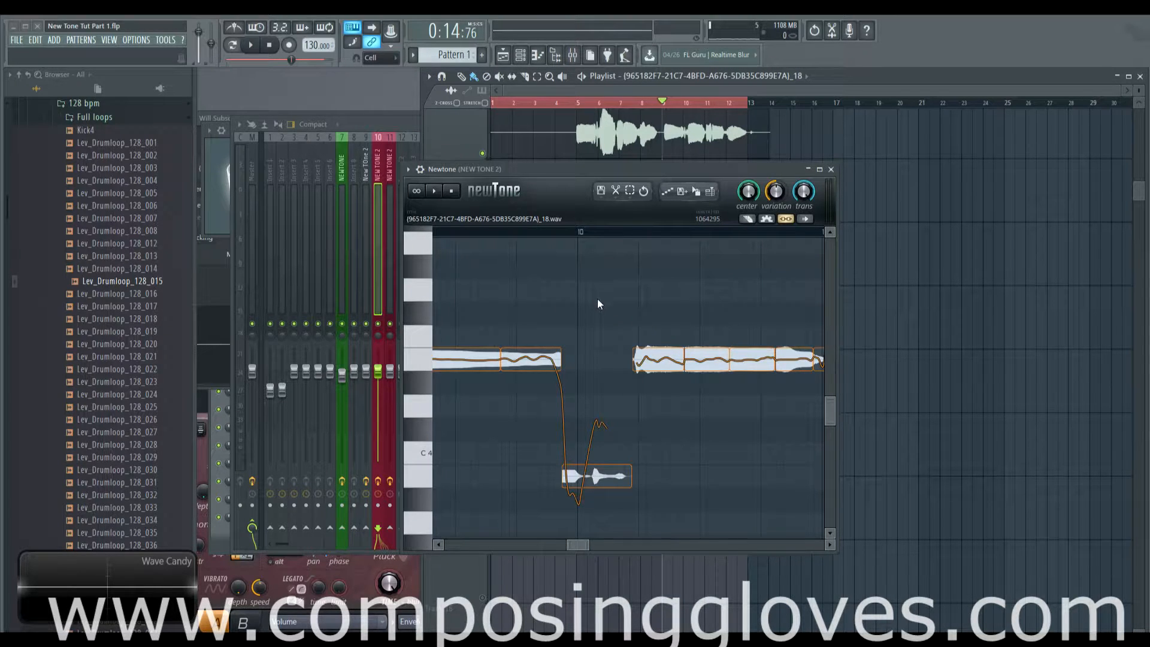
double_click(600, 472)
left_click_drag(628, 415, 625, 301)
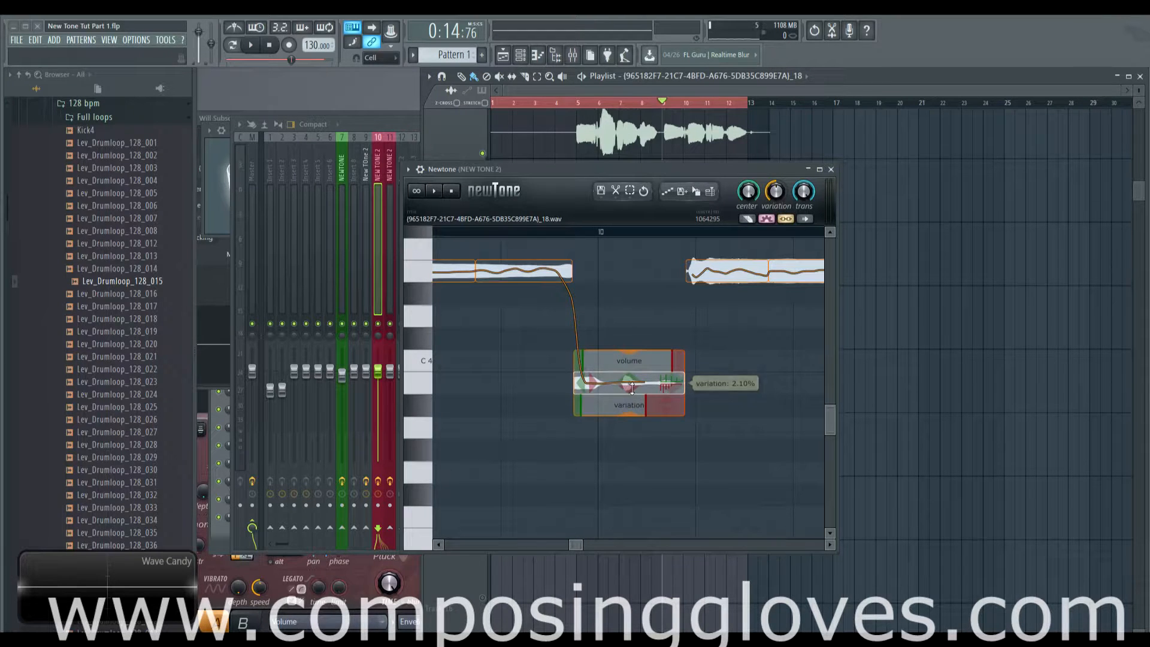
left_click(630, 319)
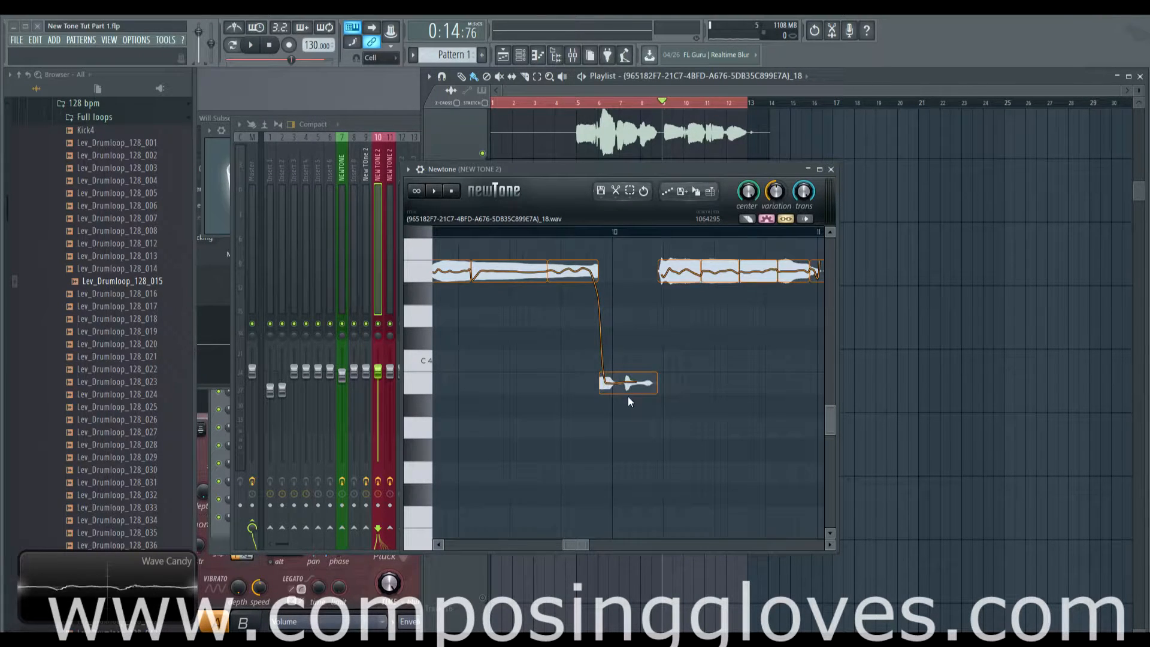
Step: Raise the merged note at bar 10 to G-4 and play it with the song
left_click_drag(628, 399, 627, 335)
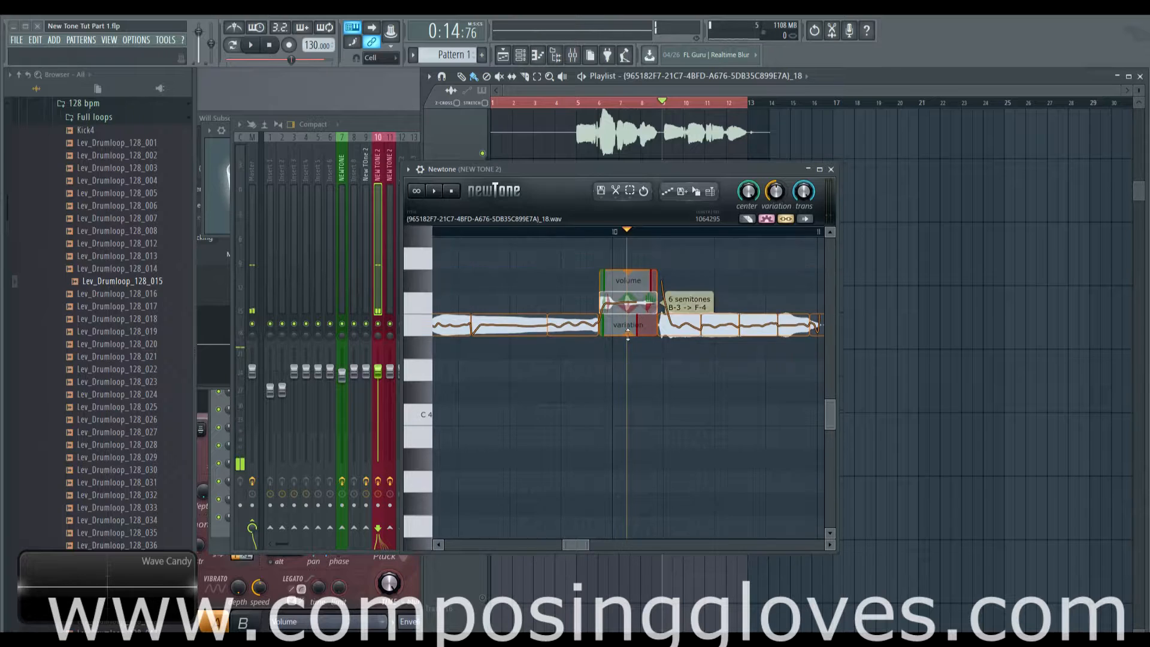
scroll(628, 348, "up", 5)
left_click_drag(627, 461, 626, 416)
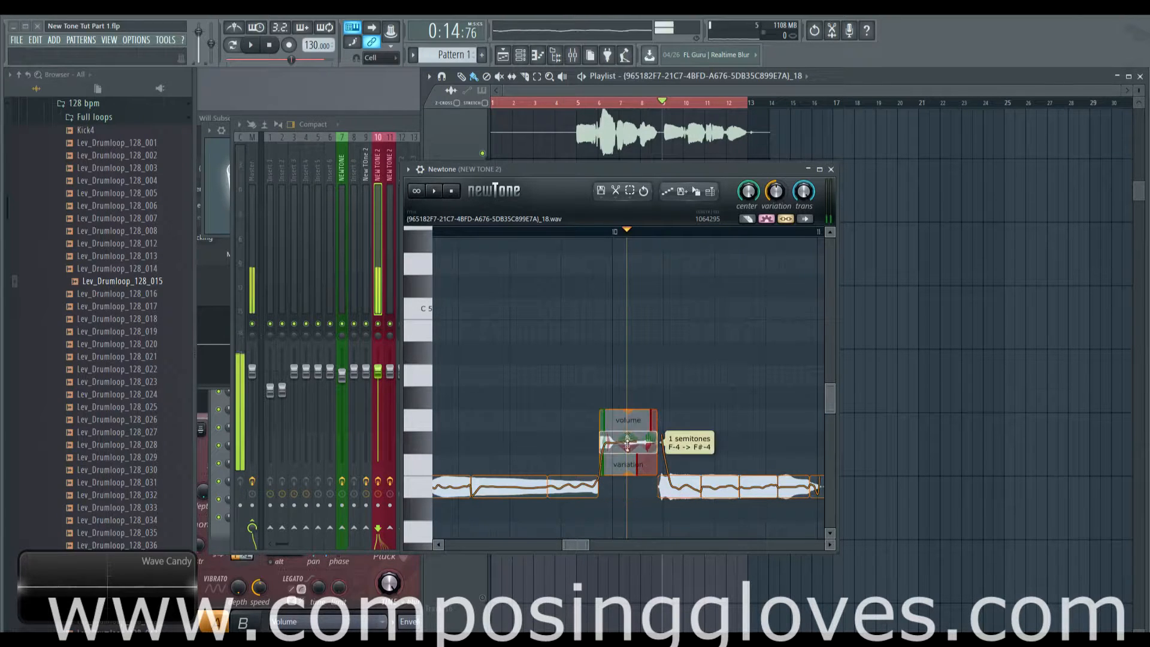
key("space")
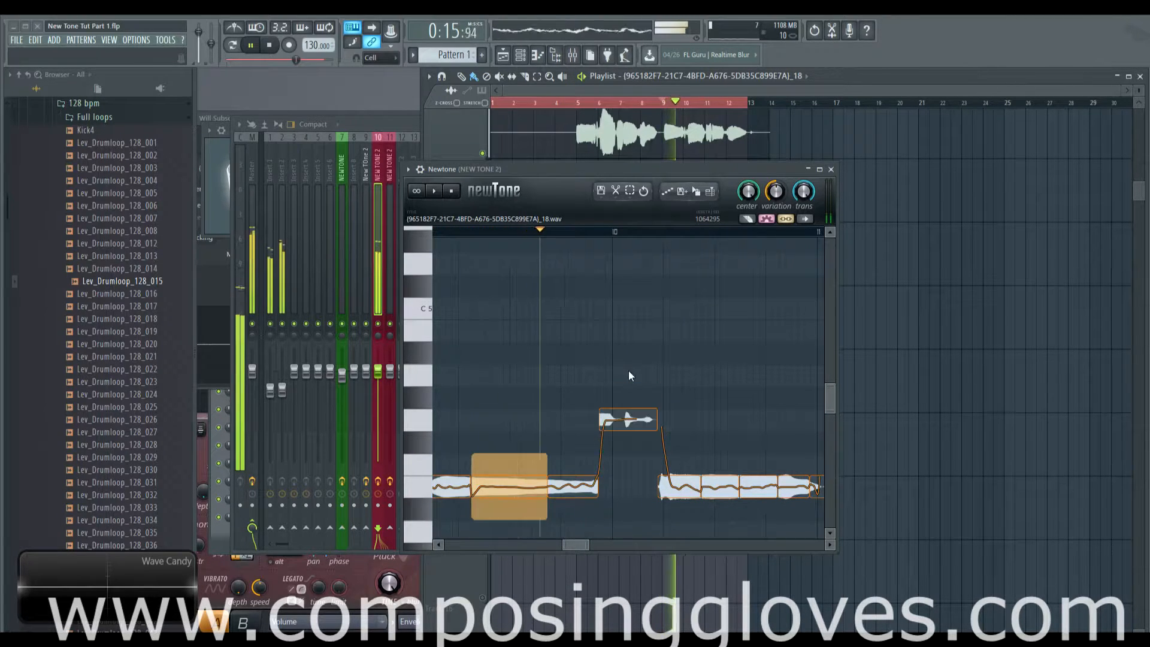
Step: Raise all slices of the phrase between bar 10 and just after bar 11 together to A-4 and audition them with the song
left_click_drag(697, 417, 601, 376)
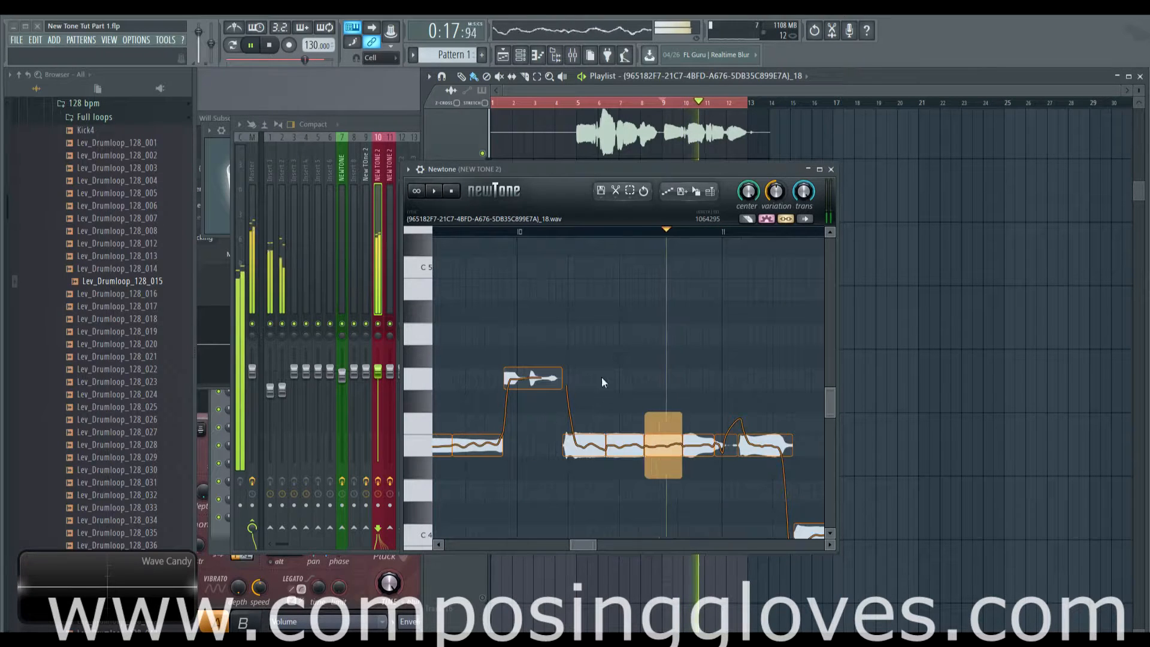
key("space")
left_click_drag(554, 422, 762, 333)
key("space")
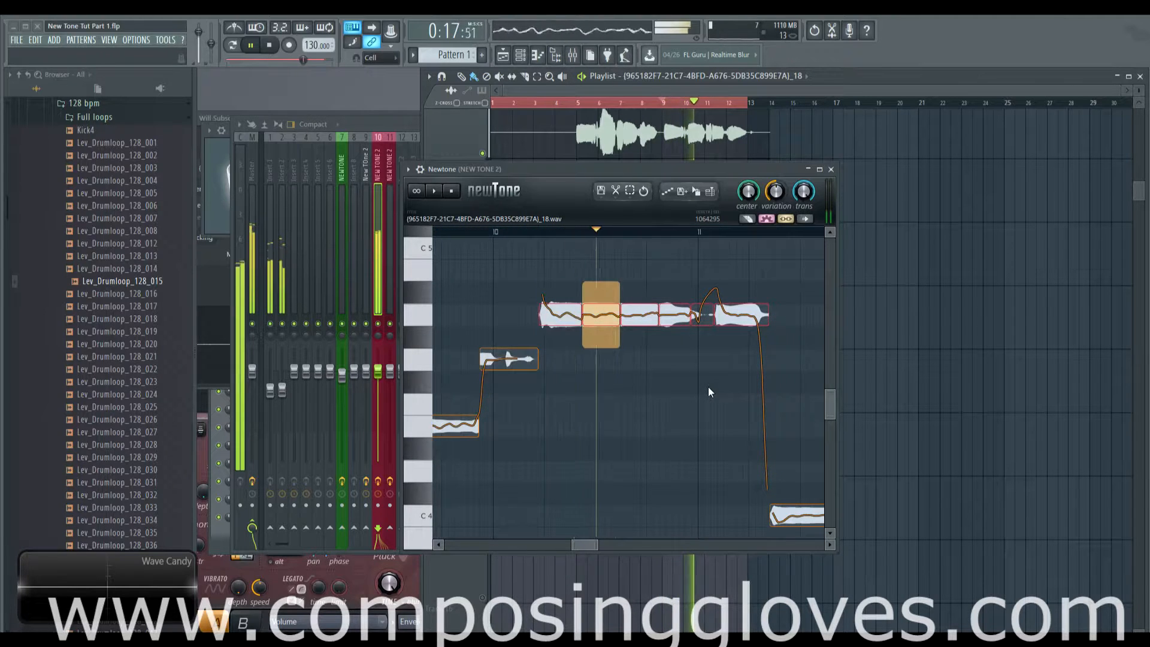
key("space")
Step: Turn off advanced editing, raise only the note after bar 11 by 2 semitones to B-4, and play it with the song
mouse_move(746, 298)
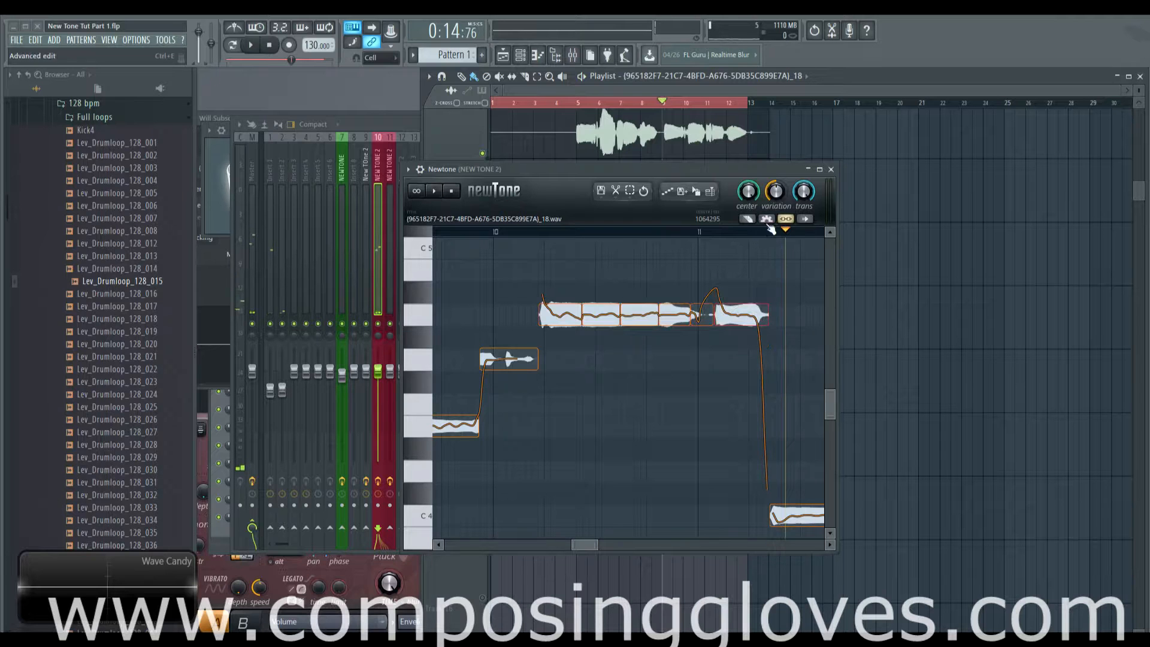
left_click_drag(742, 321, 743, 276)
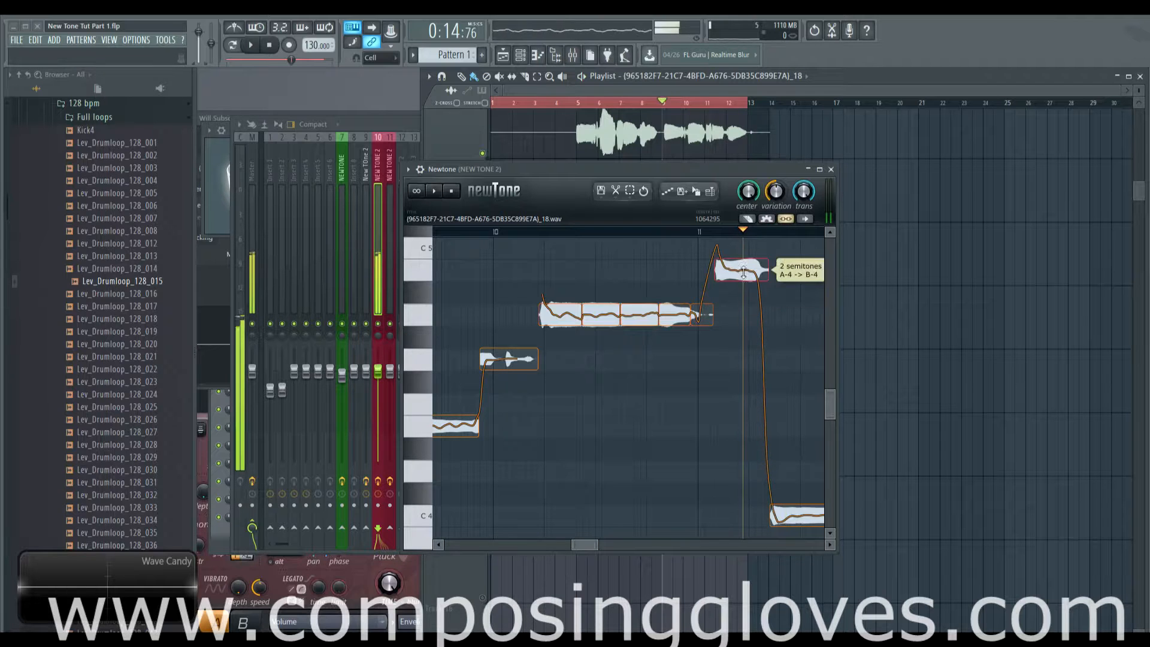
key("space")
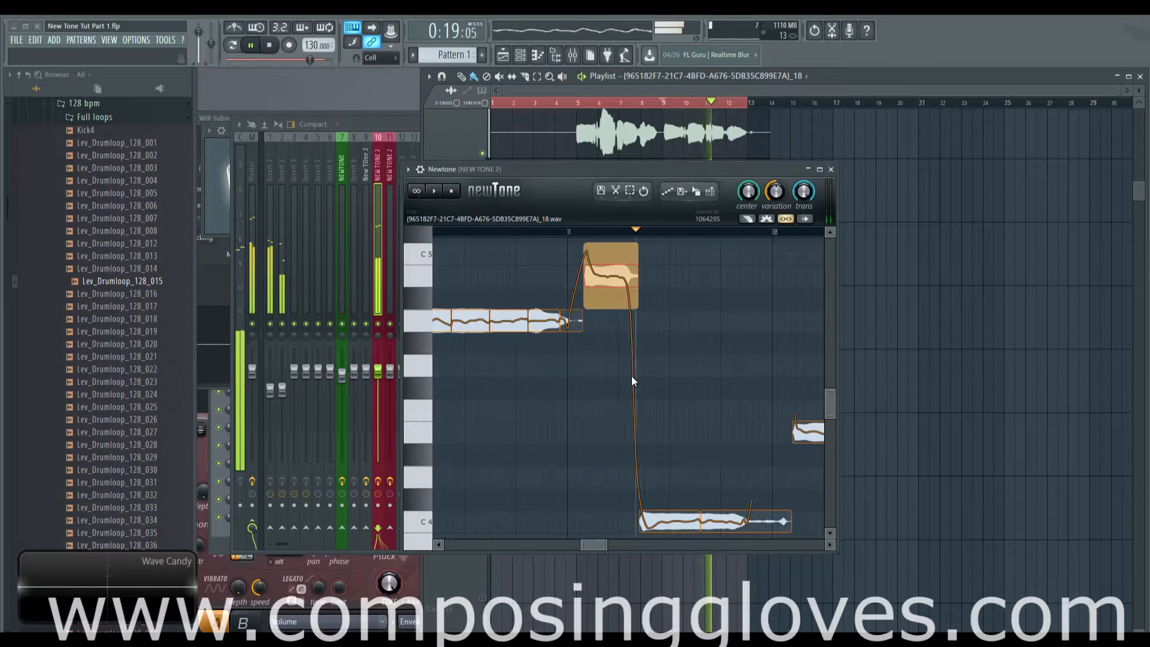
key("space")
Step: Raise the low phrase before bar 12 to E-4 and the note just after bar 12 to G-4, auditioning them with the song
scroll(736, 506, "down", 1)
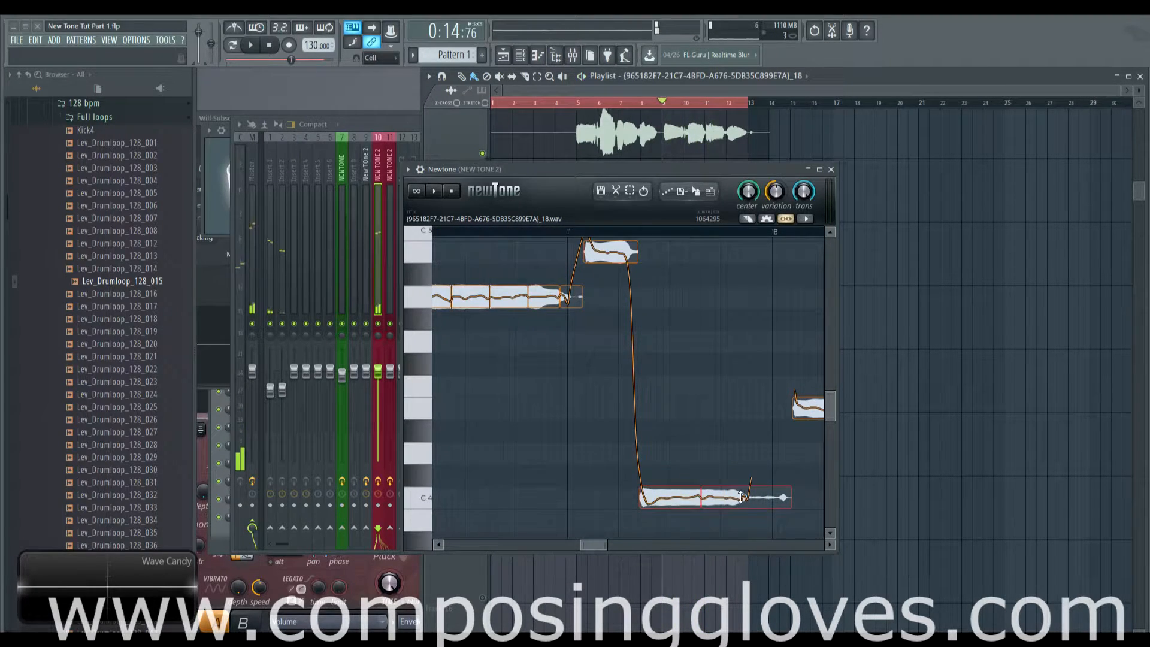
left_click_drag(743, 496, 487, 370)
key("space")
left_click_drag(586, 399, 585, 328)
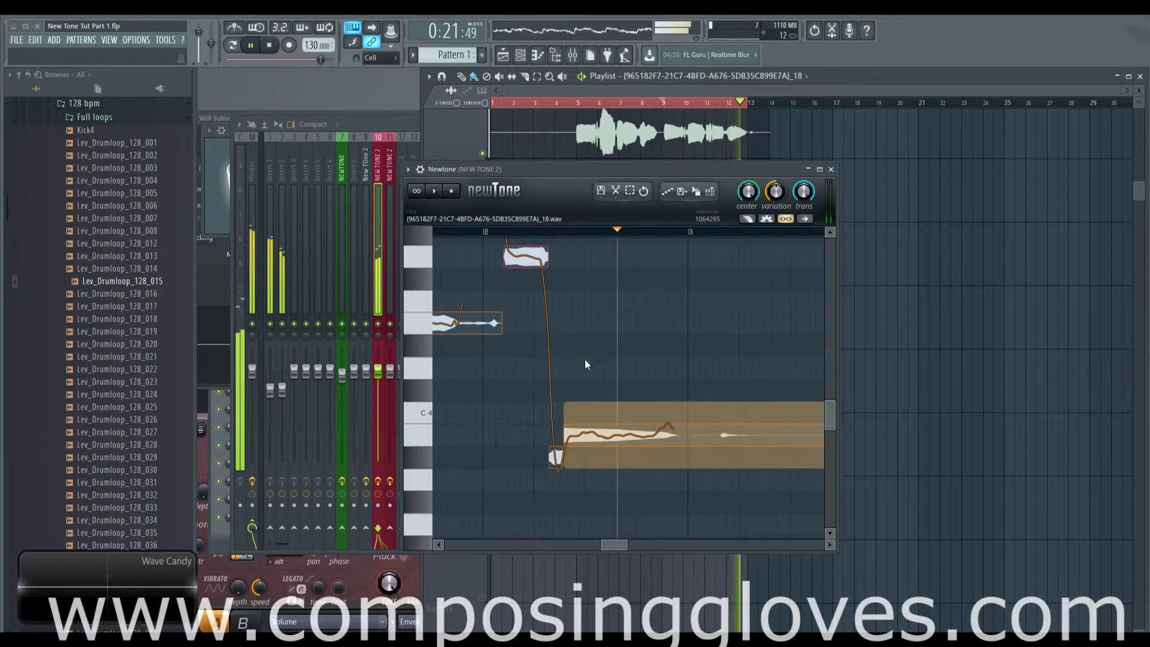
key("space")
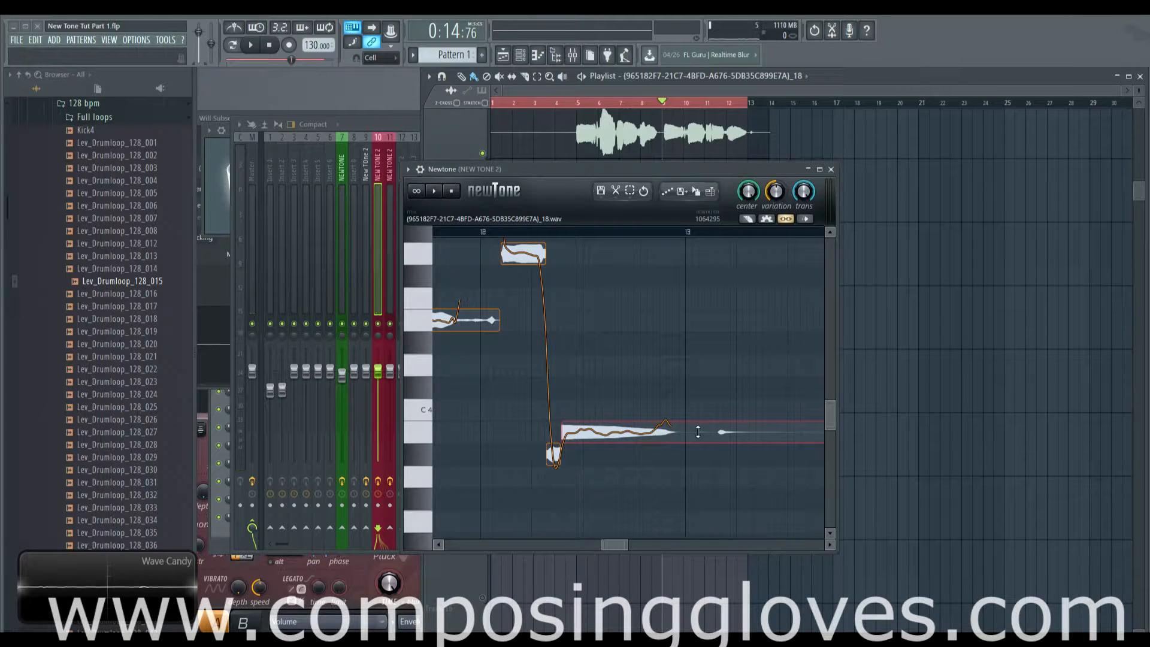
Step: Raise the long final note around bar 13 by 5 semitones to E-4 and play it with the song
left_click_drag(717, 430, 638, 419)
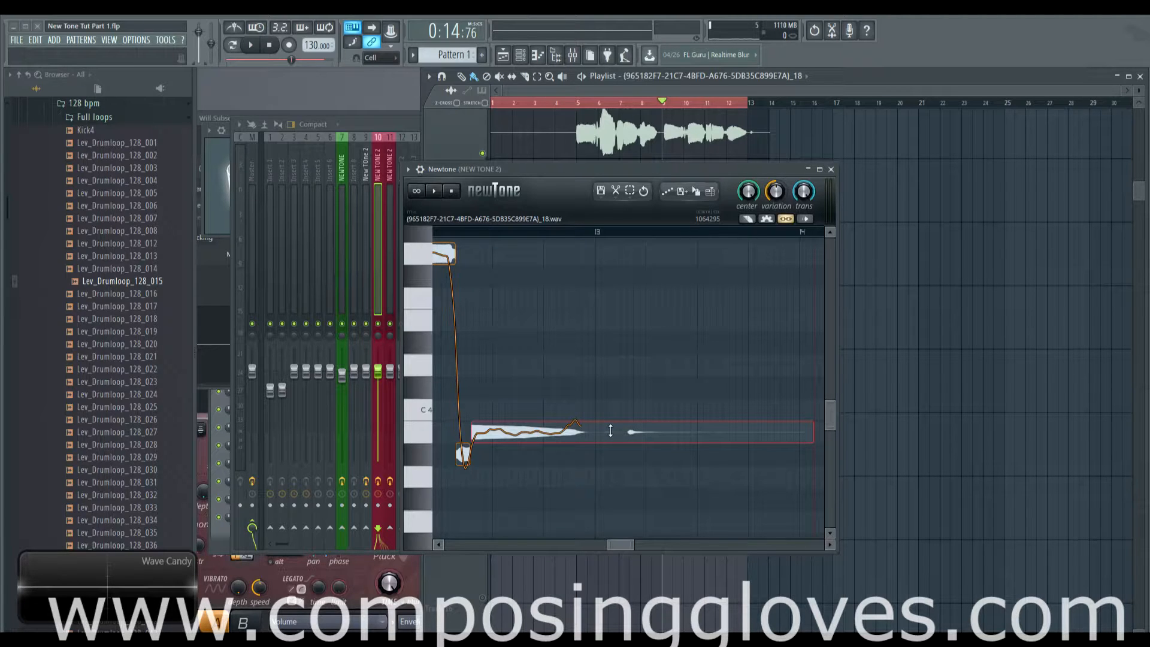
left_click_drag(610, 431, 610, 321)
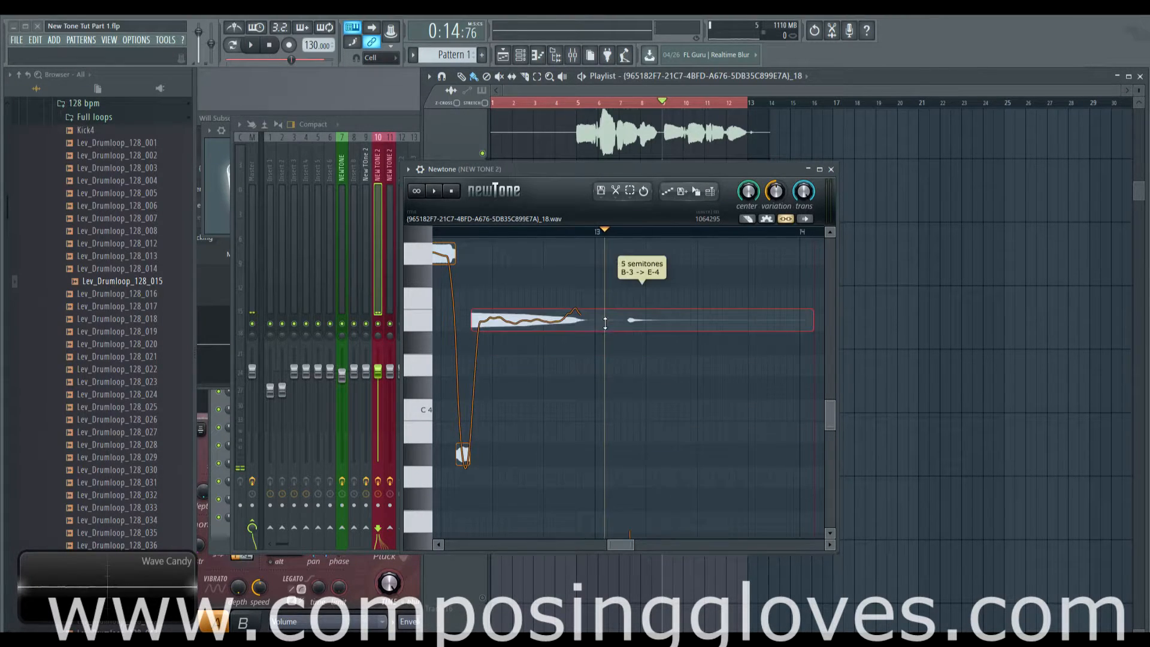
left_click(461, 228)
key("space")
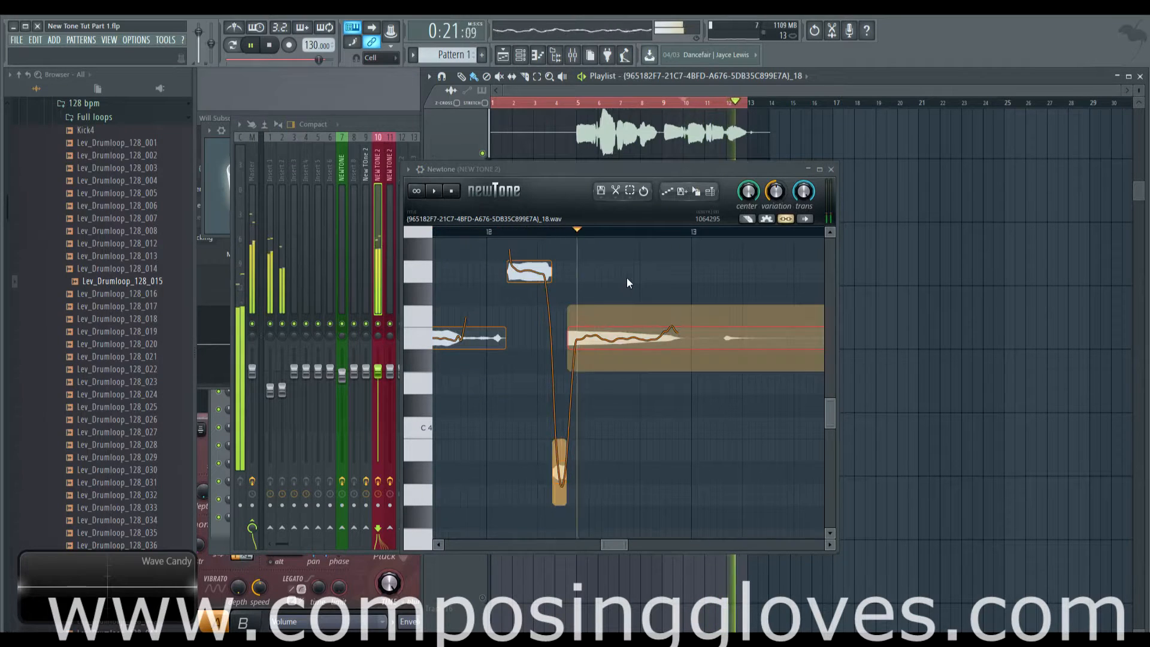
Step: Raise the very short note before the long final note to F-4 and audition the ending with the song
key("space")
left_click_drag(558, 469, 552, 323)
key("space")
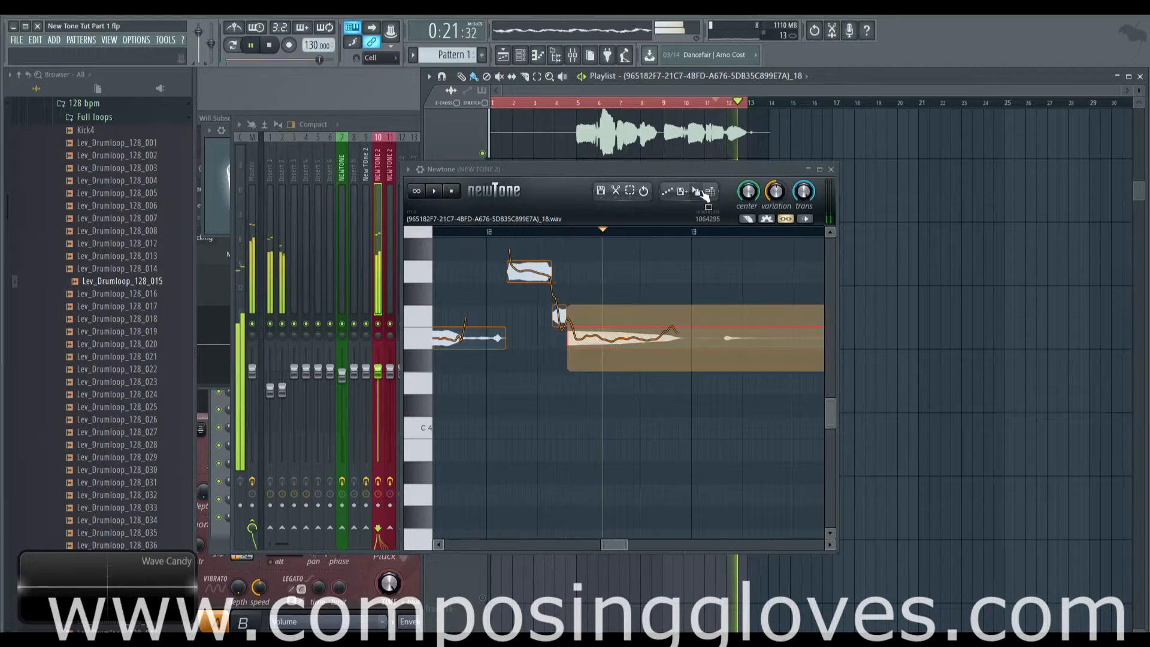
key("space")
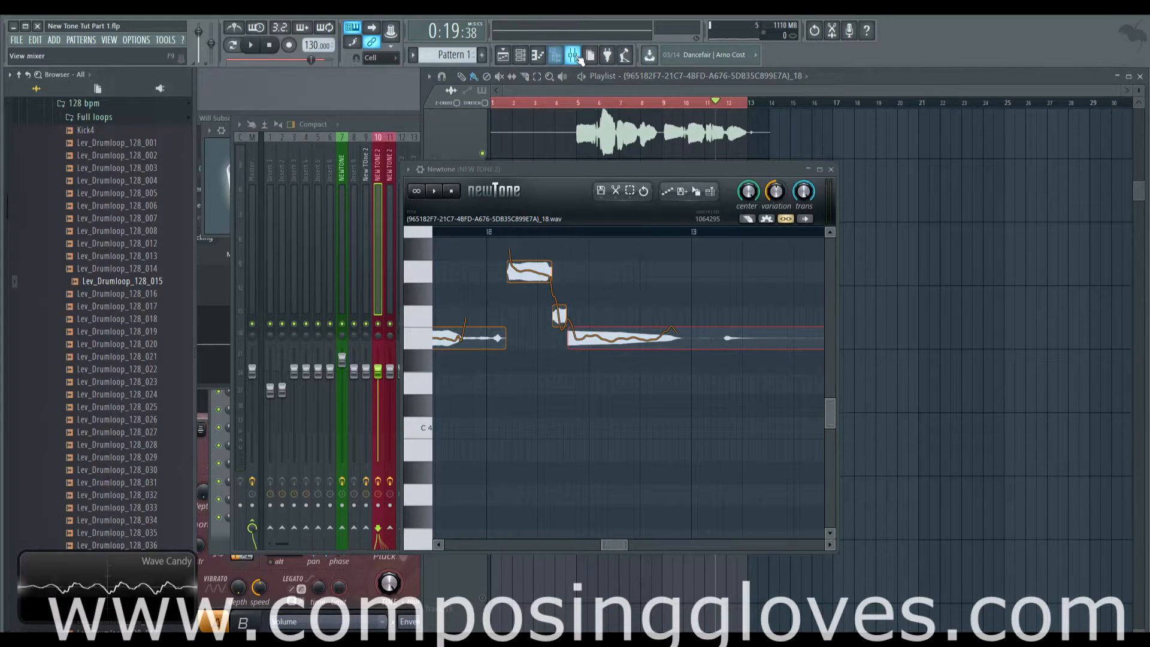
Step: Show the full mixer and move the Newtone editor down to uncover the mixer tracks and effect slots
left_click(574, 55)
left_click_drag(703, 176, 714, 392)
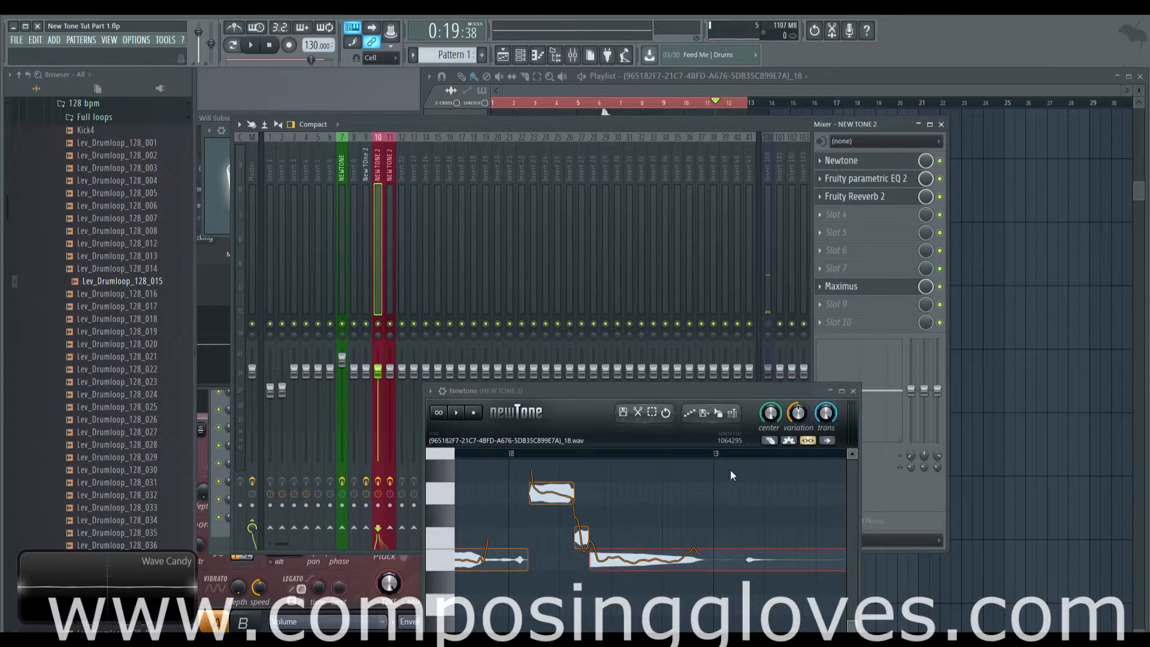
Step: Send the edited vocal from Newtone to the playlist as a new audio clip and turn on Normalize for it
left_click(738, 418)
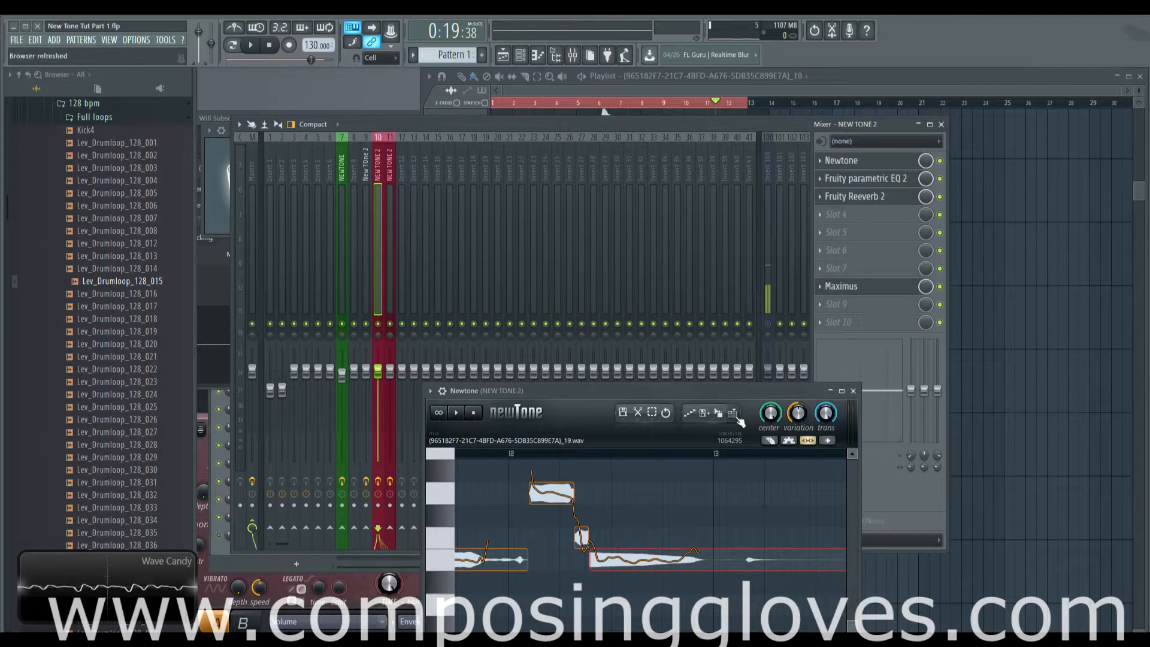
left_click(738, 92)
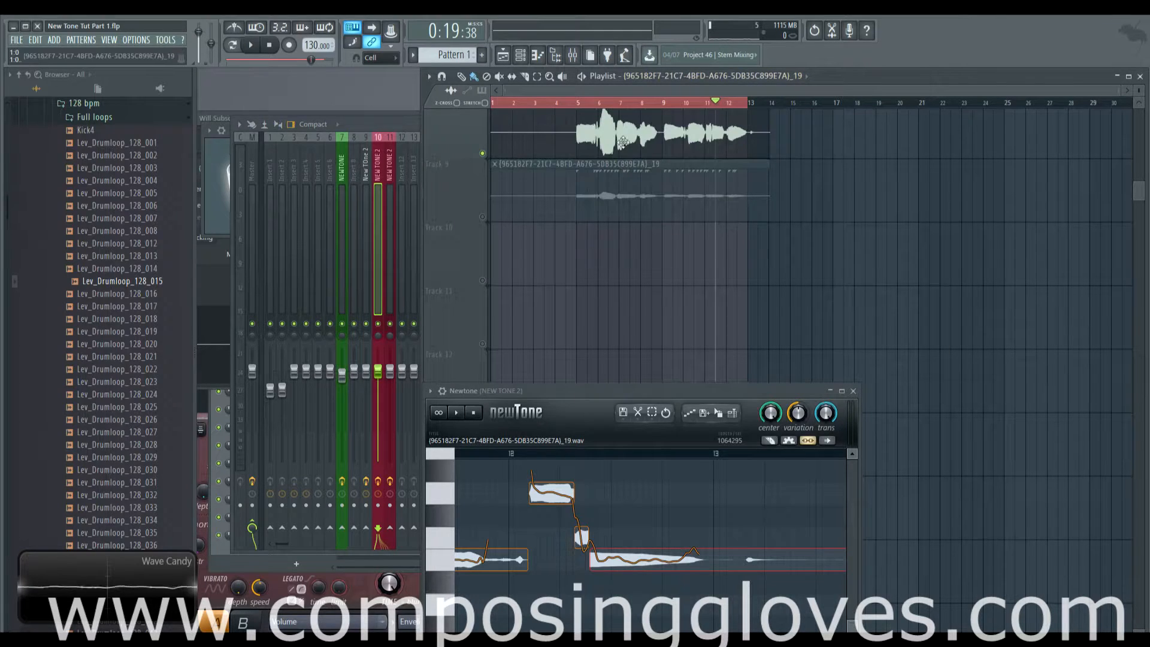
double_click(613, 193)
left_click(453, 318)
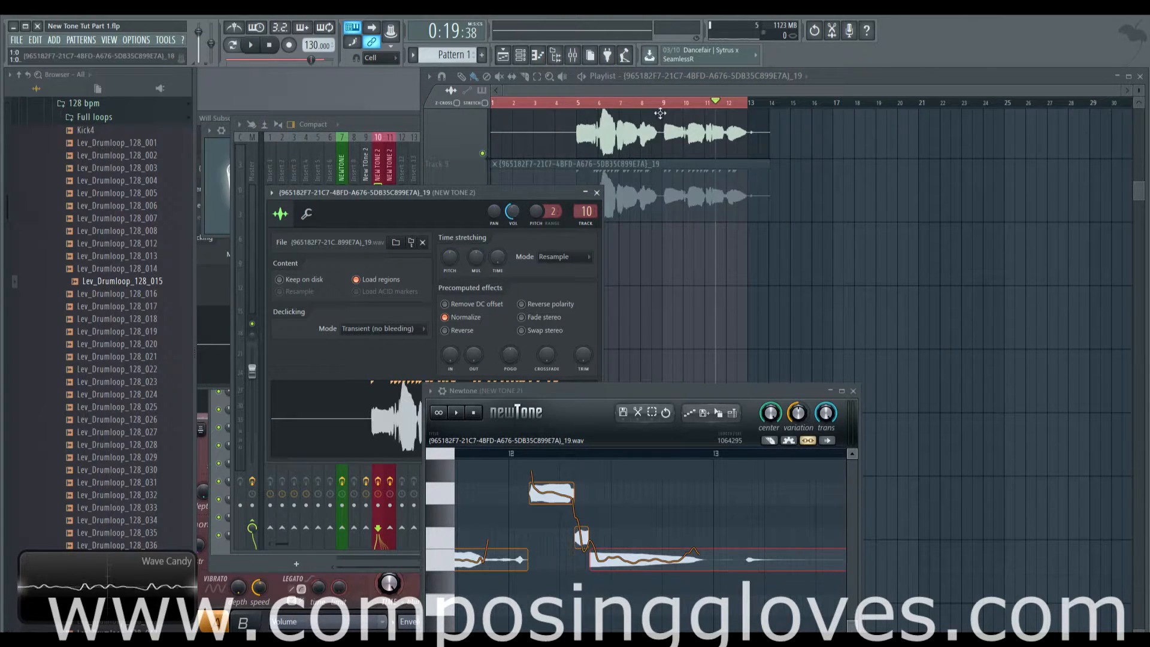
Step: Unmute the new vocal clip's Track 9 and play the song from the start without a time selection
left_click_drag(660, 113, 634, 108)
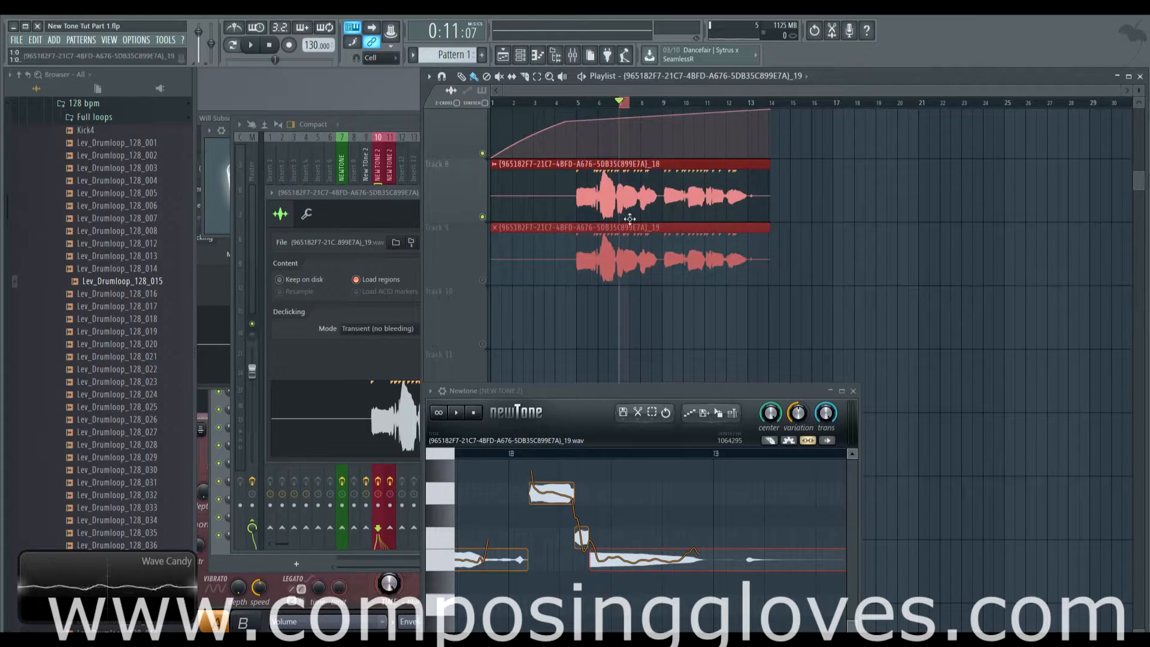
left_click(620, 103)
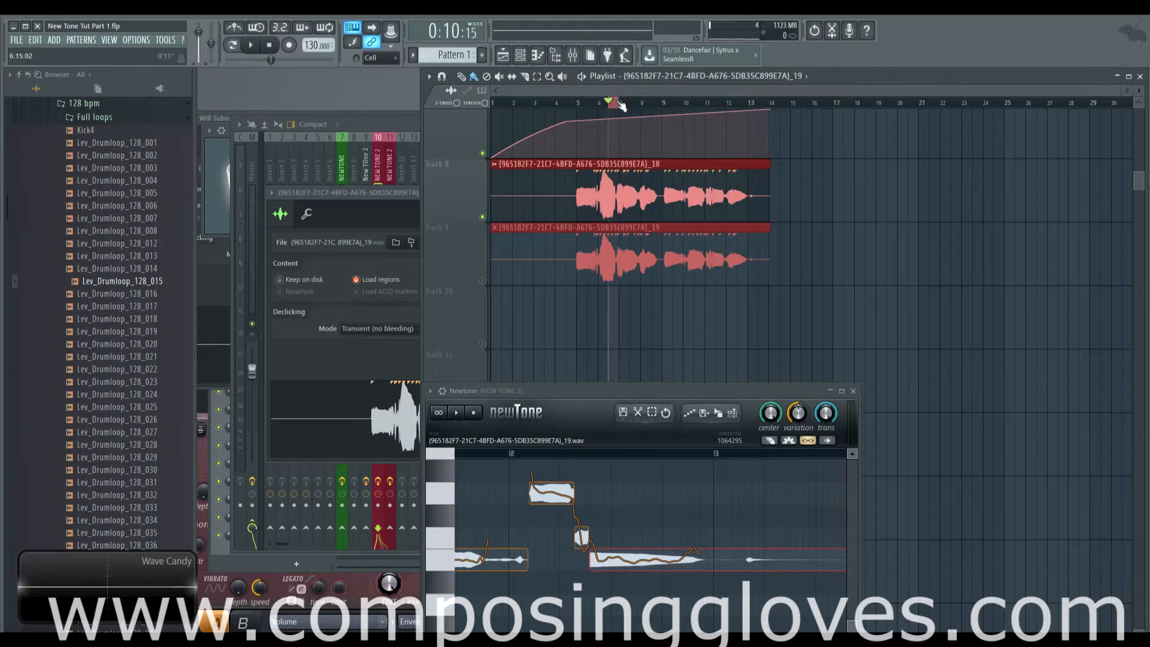
left_click_drag(635, 108, 638, 106)
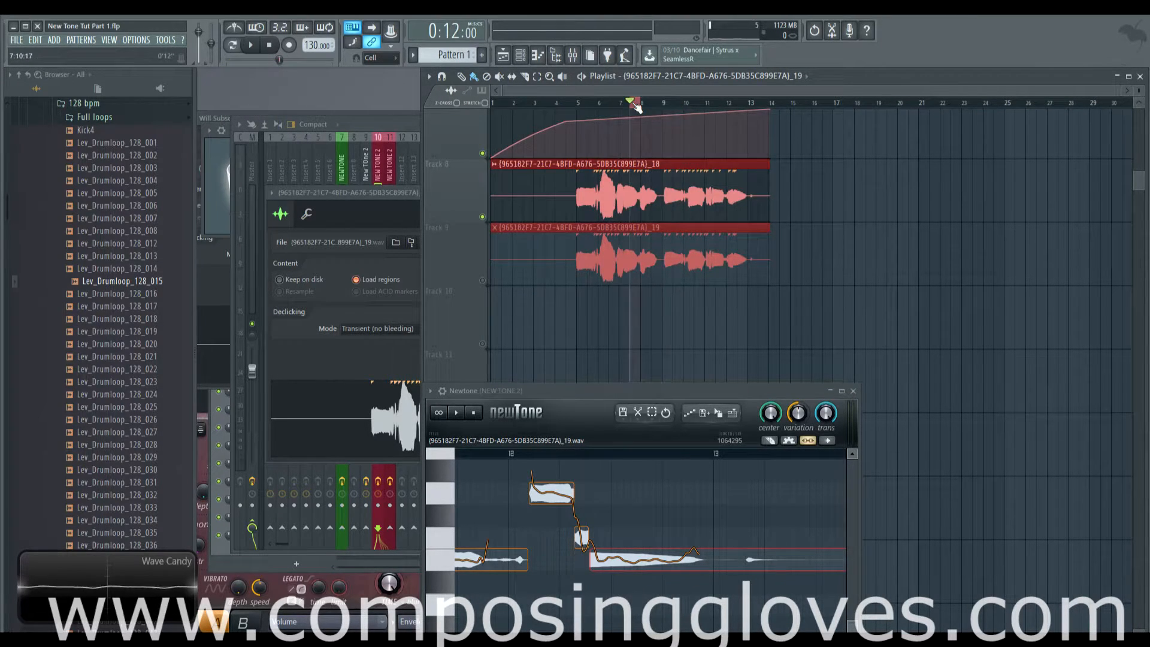
left_click(635, 106)
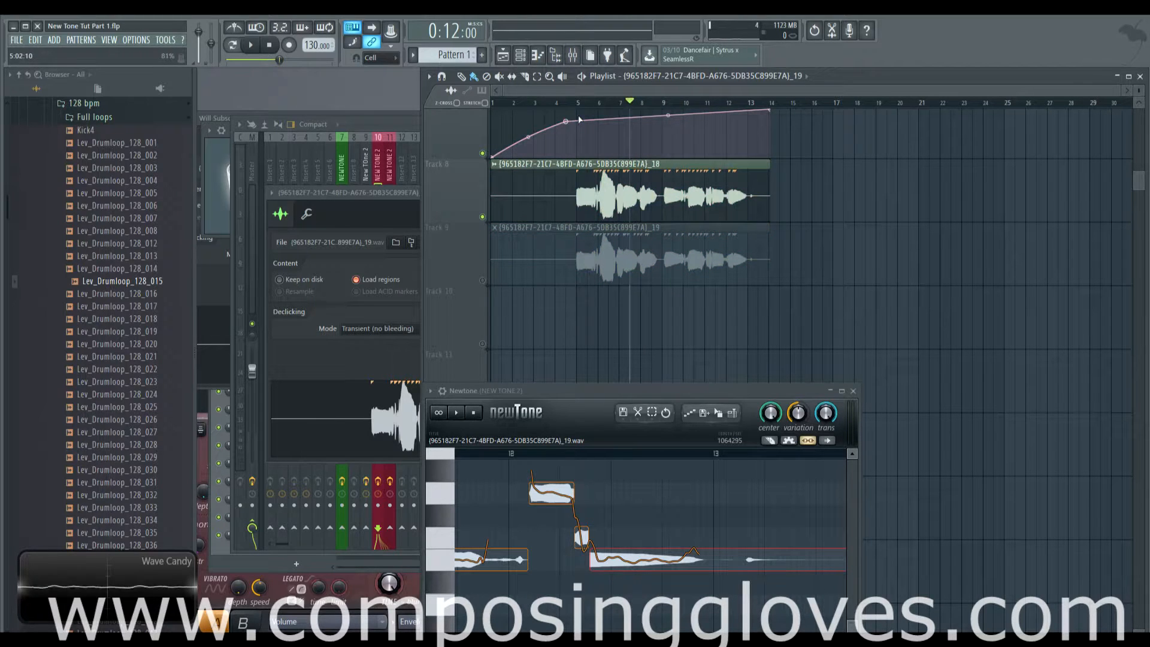
left_click(500, 106)
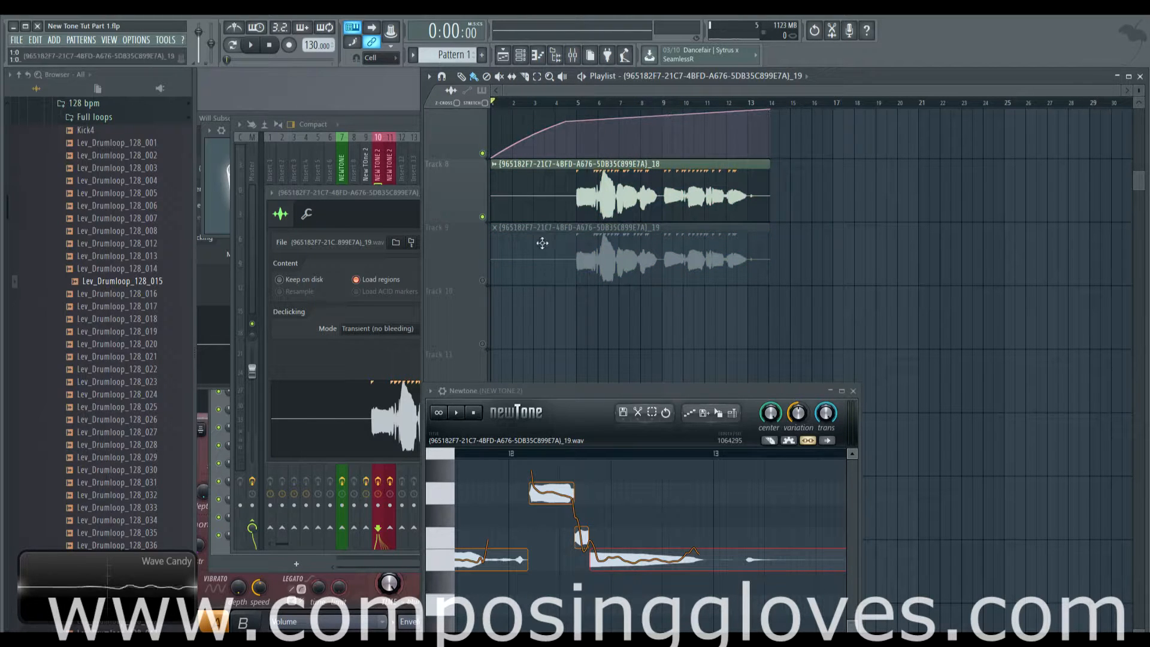
left_click(582, 226)
key("space")
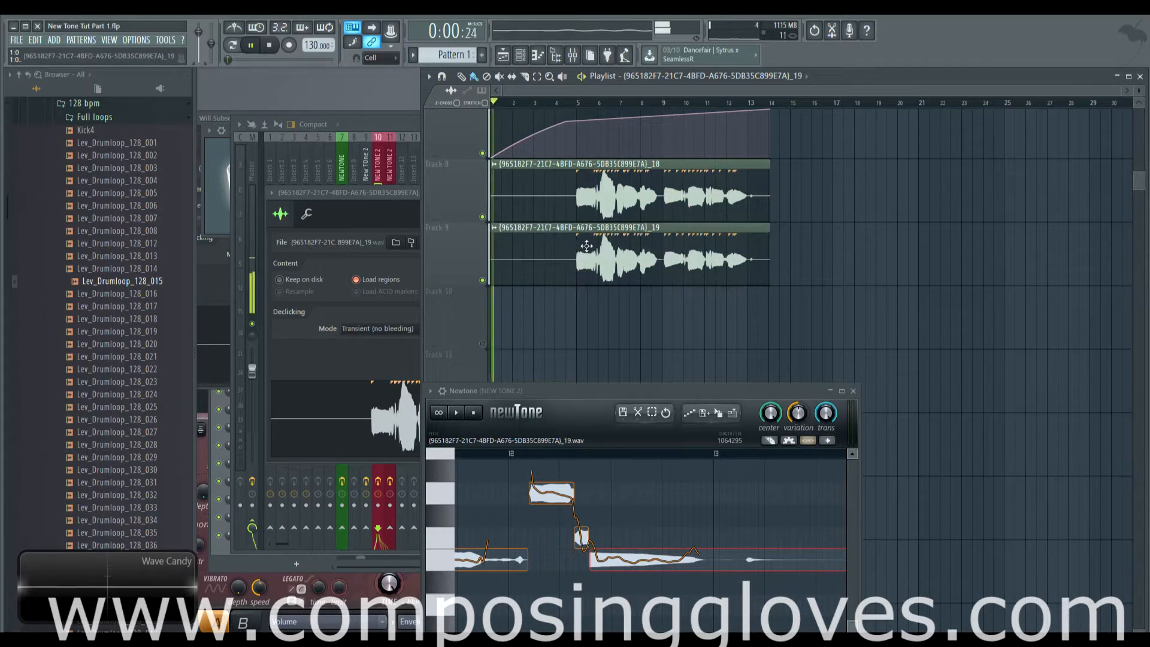
Step: Check the channel settings of the vocal clips on Tracks 8 and 9 during playback and return to the song start
scroll(581, 263, "up", 1)
double_click(616, 252)
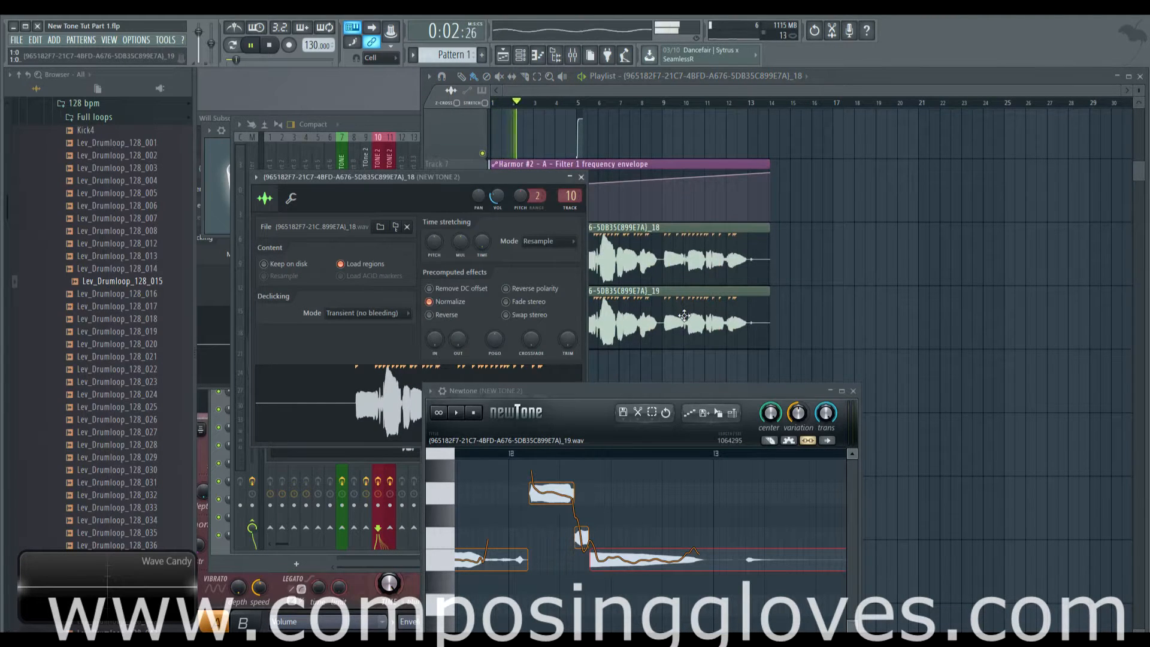
double_click(624, 318)
scroll(661, 192, "down", 1)
scroll(661, 193, "up", 1)
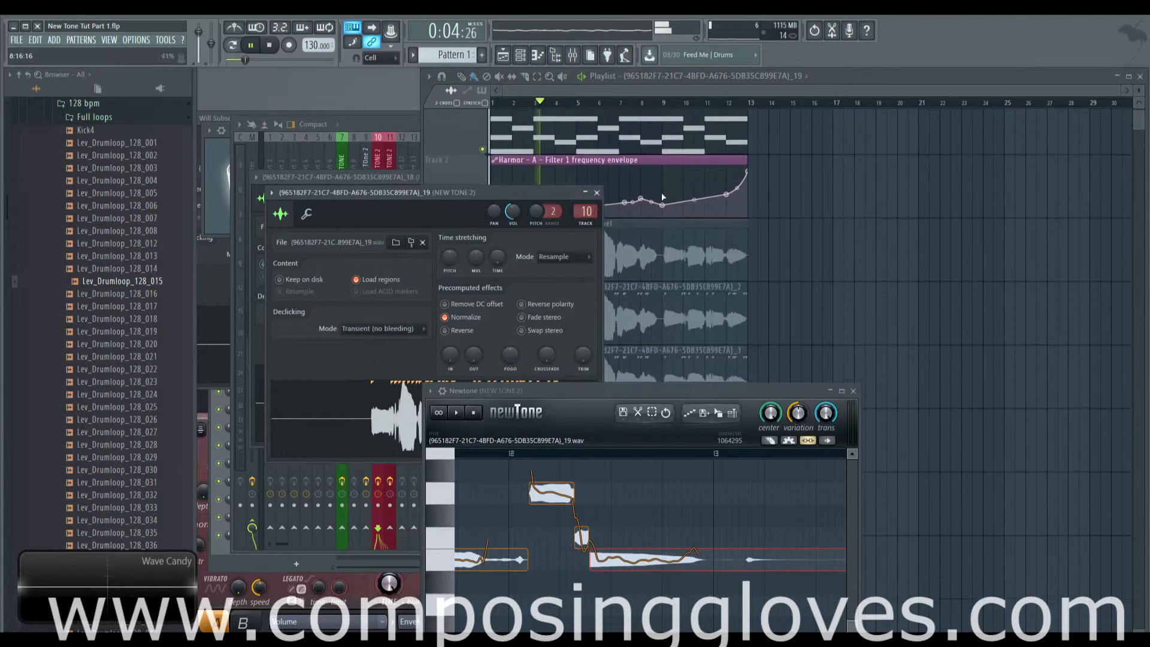
scroll(661, 193, "down", 2)
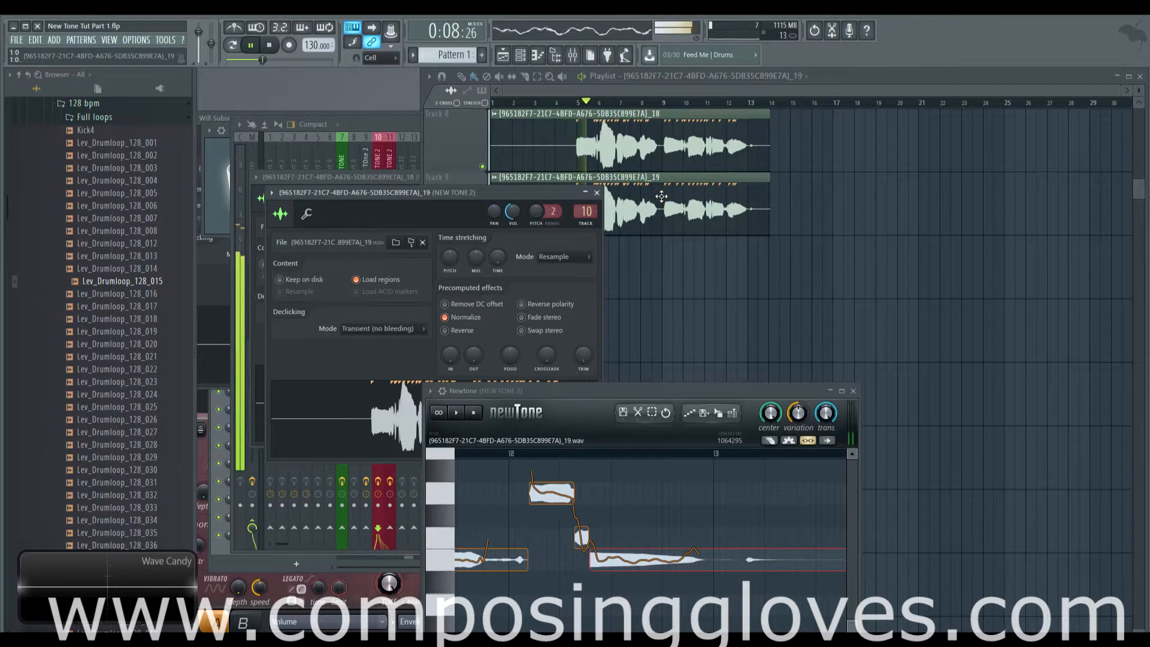
key("space")
left_click(601, 76)
scroll(825, 184, "up", 1)
scroll(825, 184, "up", 3)
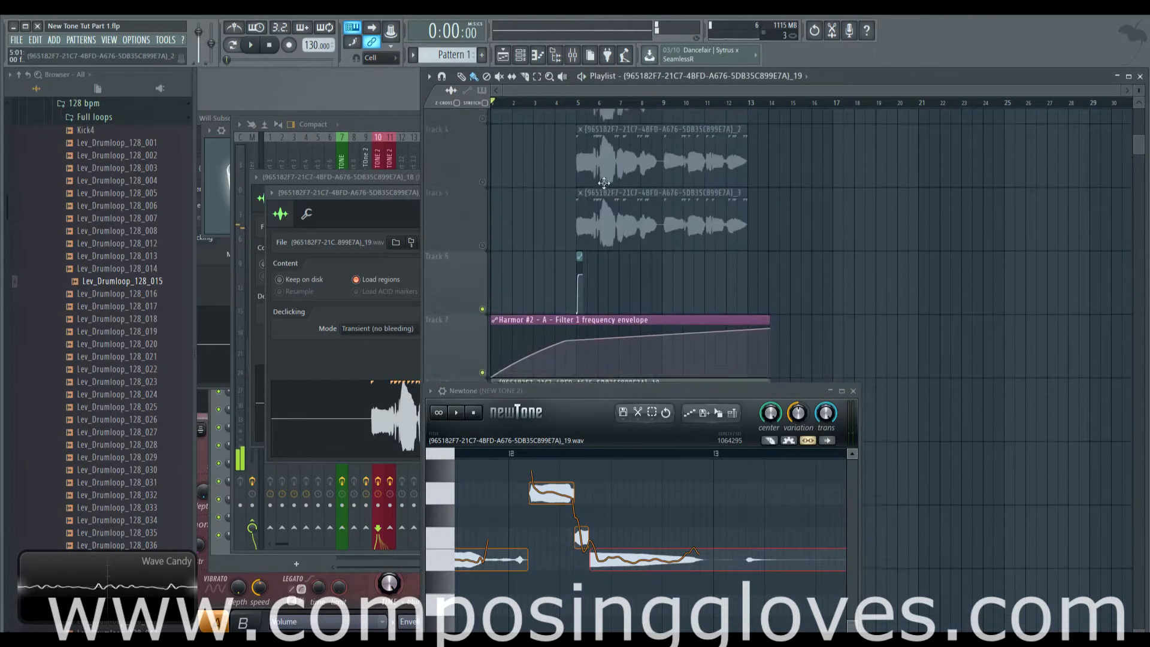
scroll(569, 170, "down", 3)
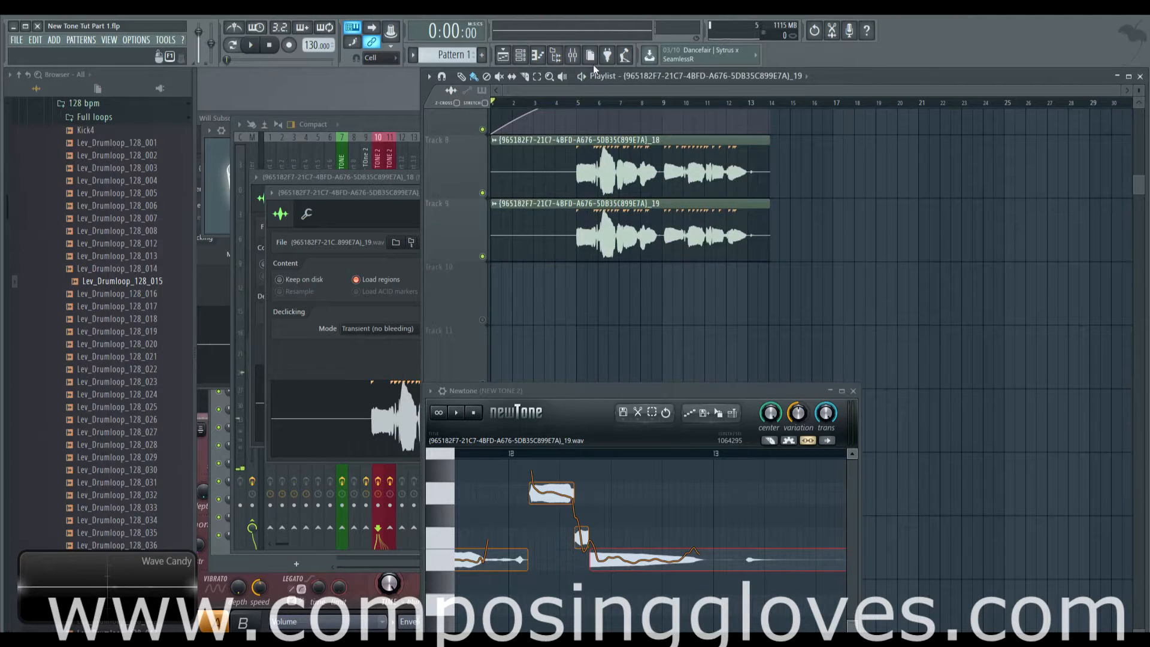
Step: Create a volume automation clip for the NEW TONE 2 mixer track around bar 5 and unmute its playlist track
left_click(572, 55)
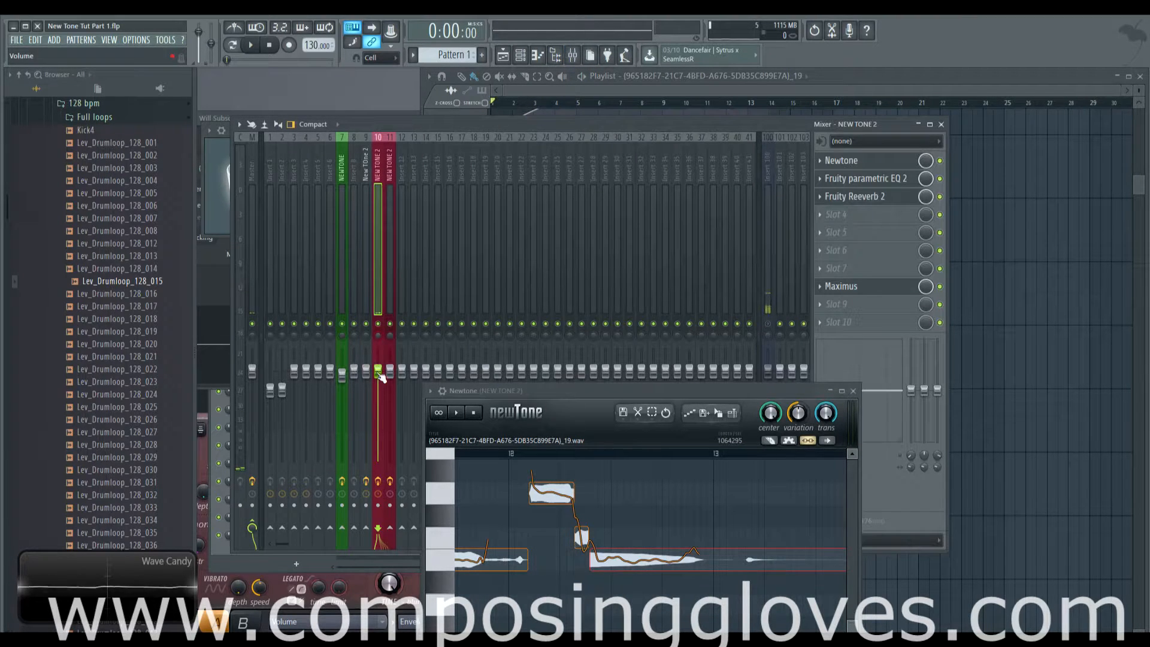
left_click(605, 90)
left_click_drag(566, 103, 588, 108)
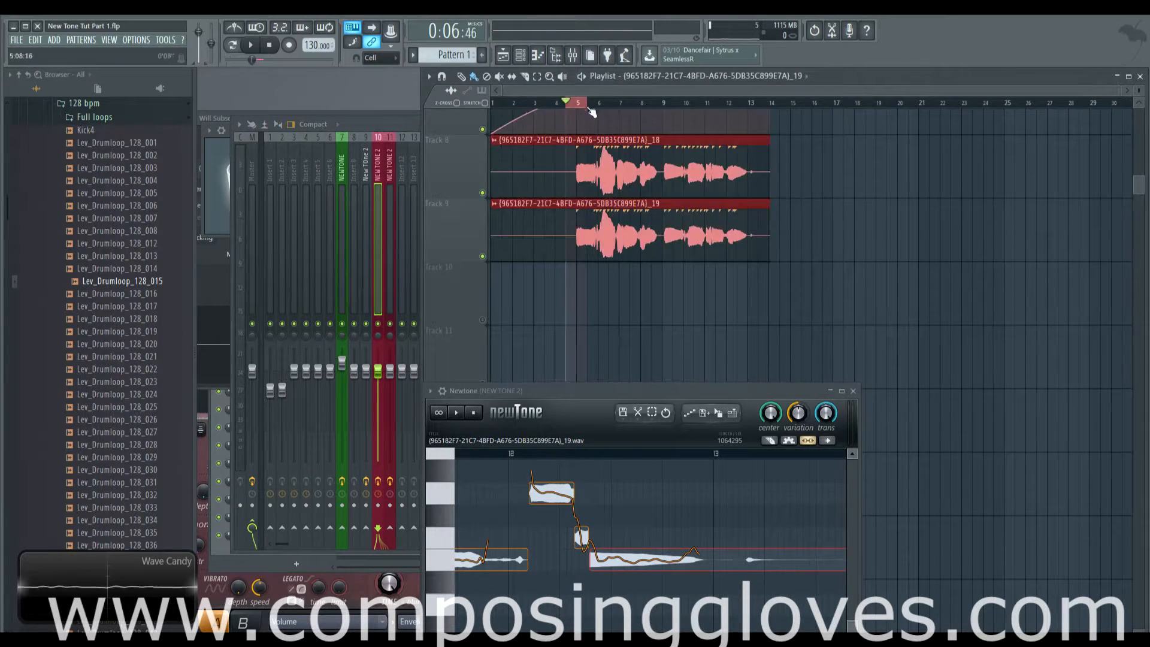
left_click(386, 246)
right_click(378, 371)
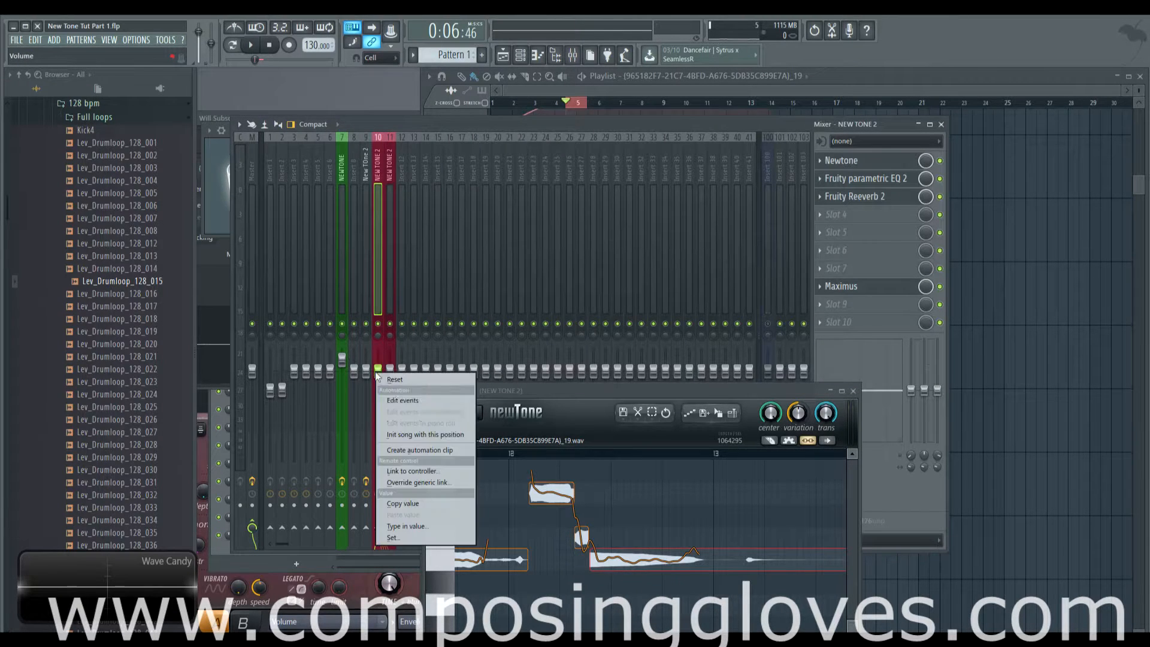
left_click(424, 450)
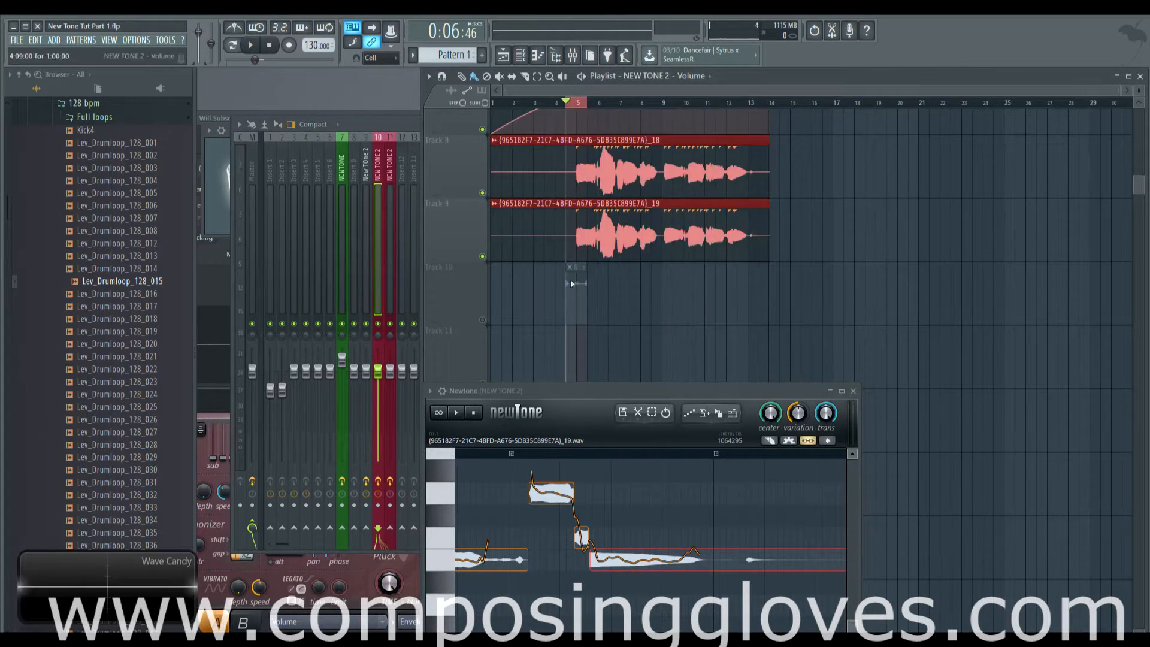
scroll(546, 292, "up", 2)
left_click(483, 319)
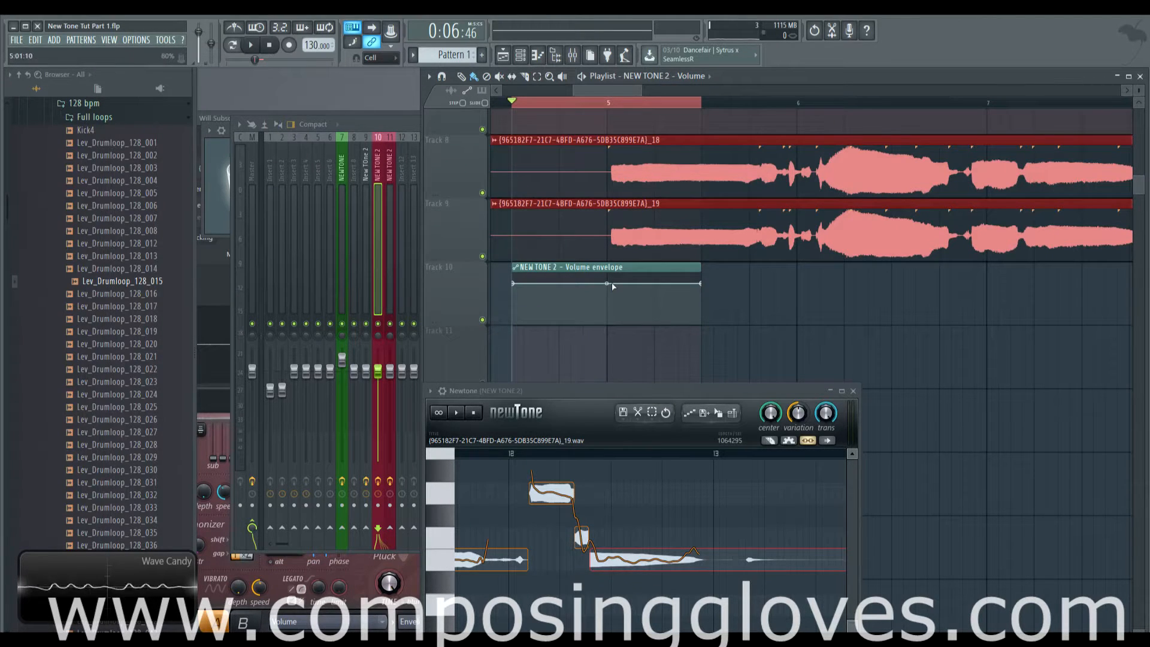
Step: Shape the NEW TONE 2 volume envelope to drop sharply at bar 5 and curve back up to 85% at 5:02:00
left_click(611, 285)
left_click_drag(617, 298, 616, 312)
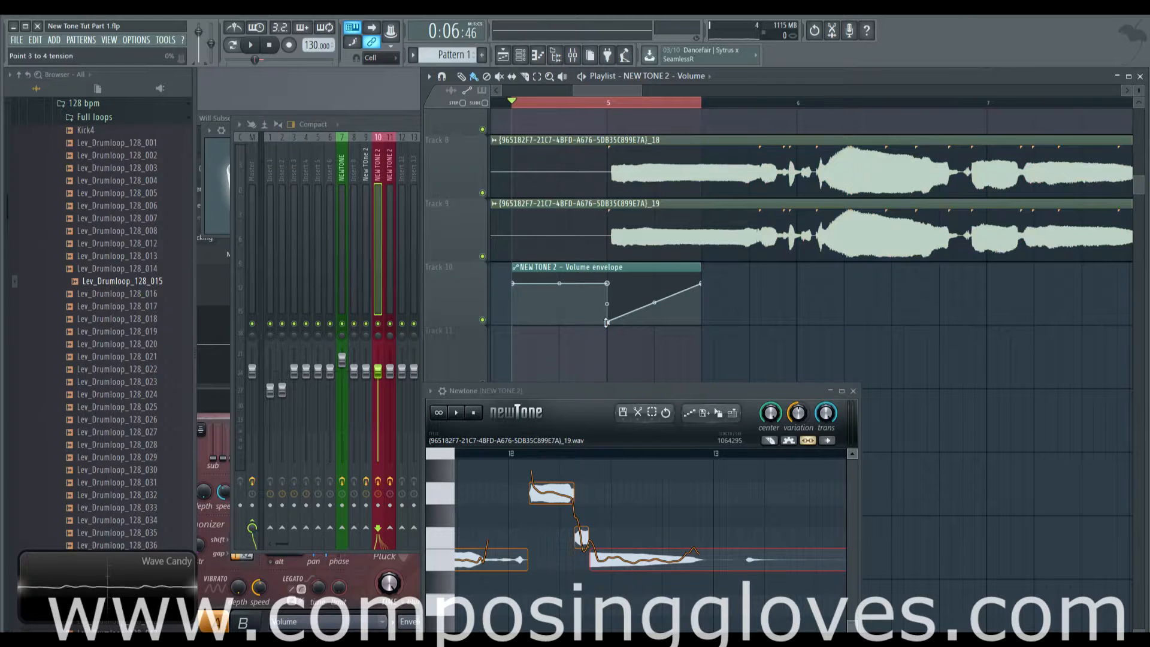
scroll(607, 322, "up", 3)
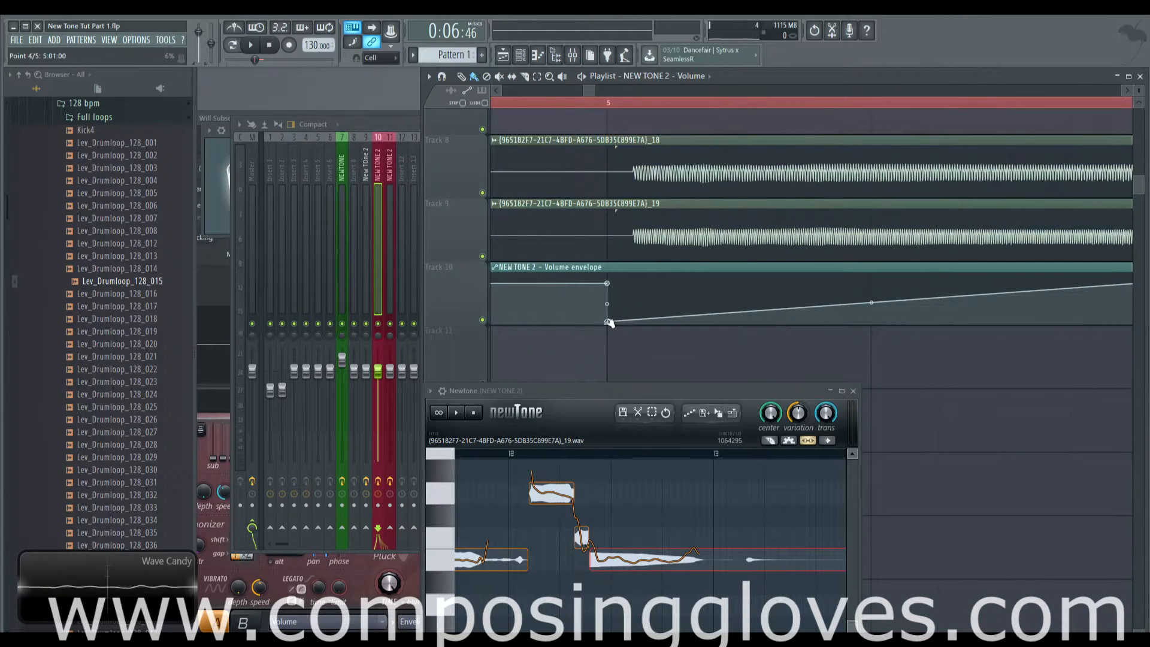
left_click_drag(608, 322, 676, 280)
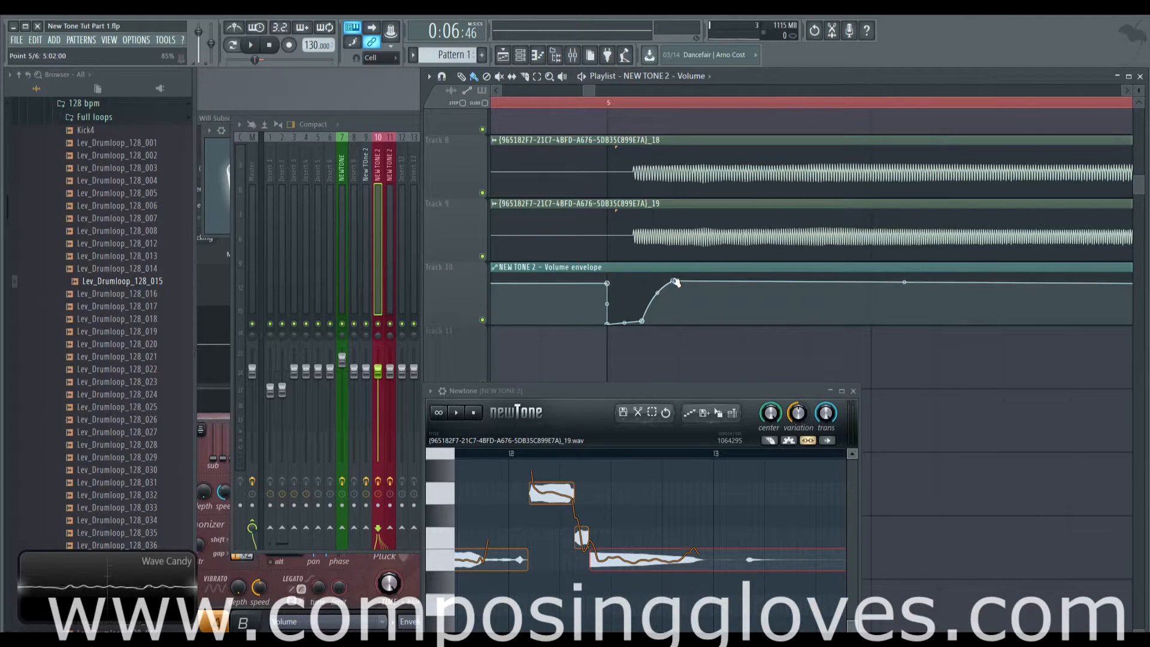
Step: Play the song up to the volume dip at bar 5 and clear the time selection
scroll(647, 294, "down", 4)
key("space")
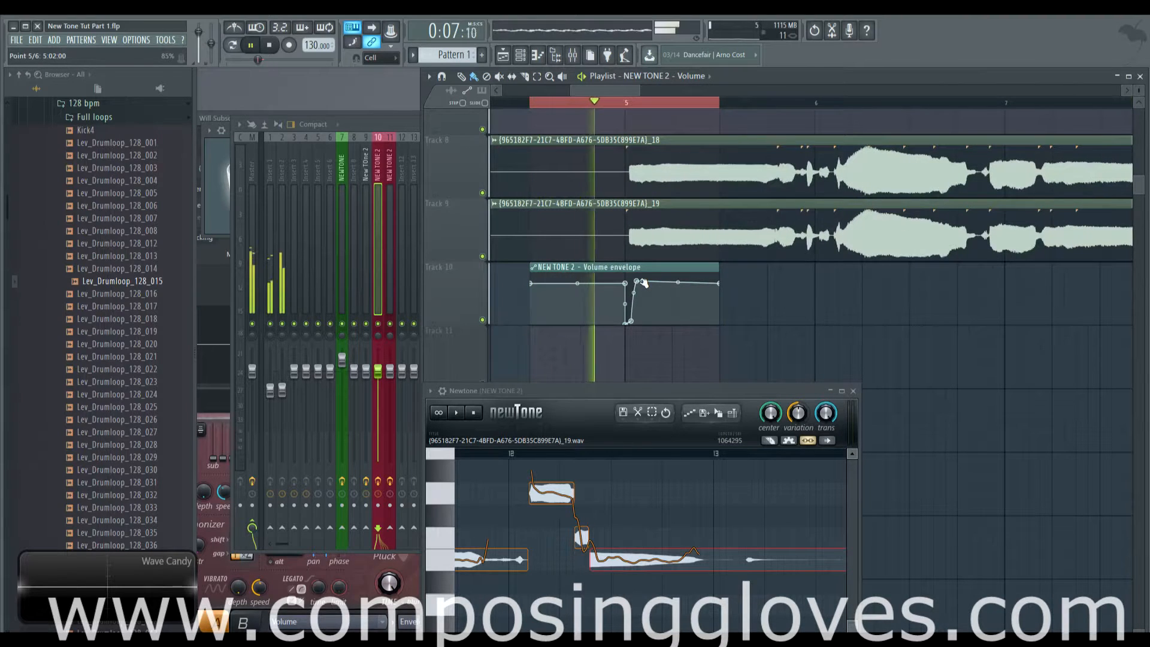
key("space")
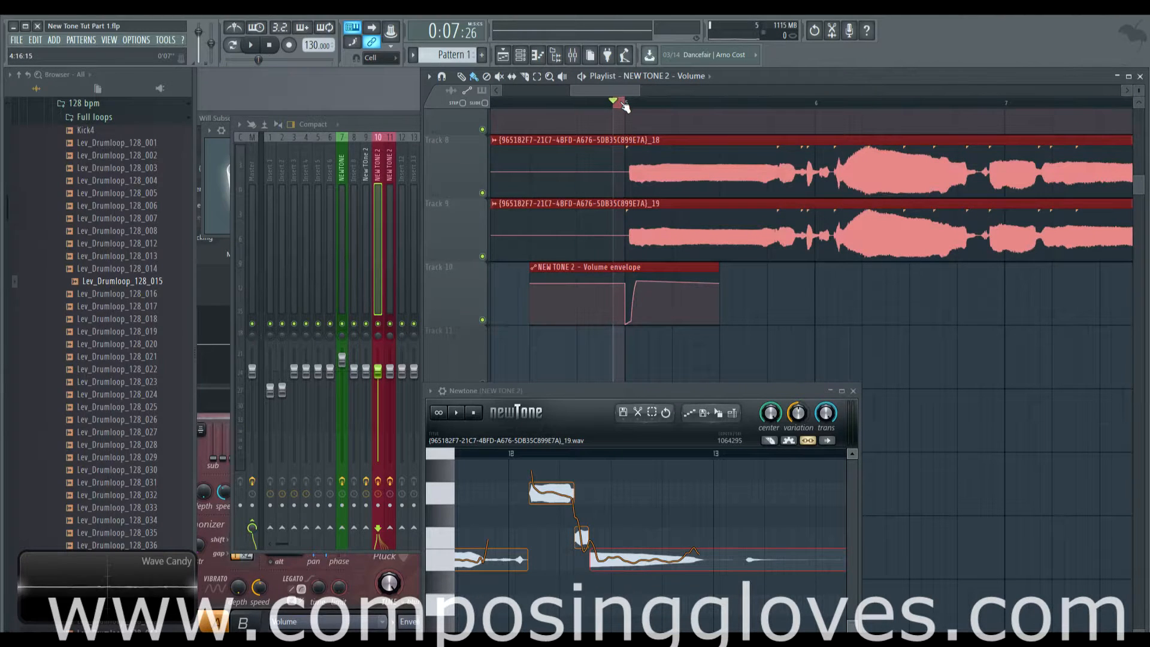
left_click(611, 100, "ctrl")
Step: Play the whole song from the start through bar 13 with both vocal layers on Tracks 8 and 9
left_click_drag(572, 91, 502, 91)
scroll(571, 124, "down", 7)
scroll(572, 135, "up", 5)
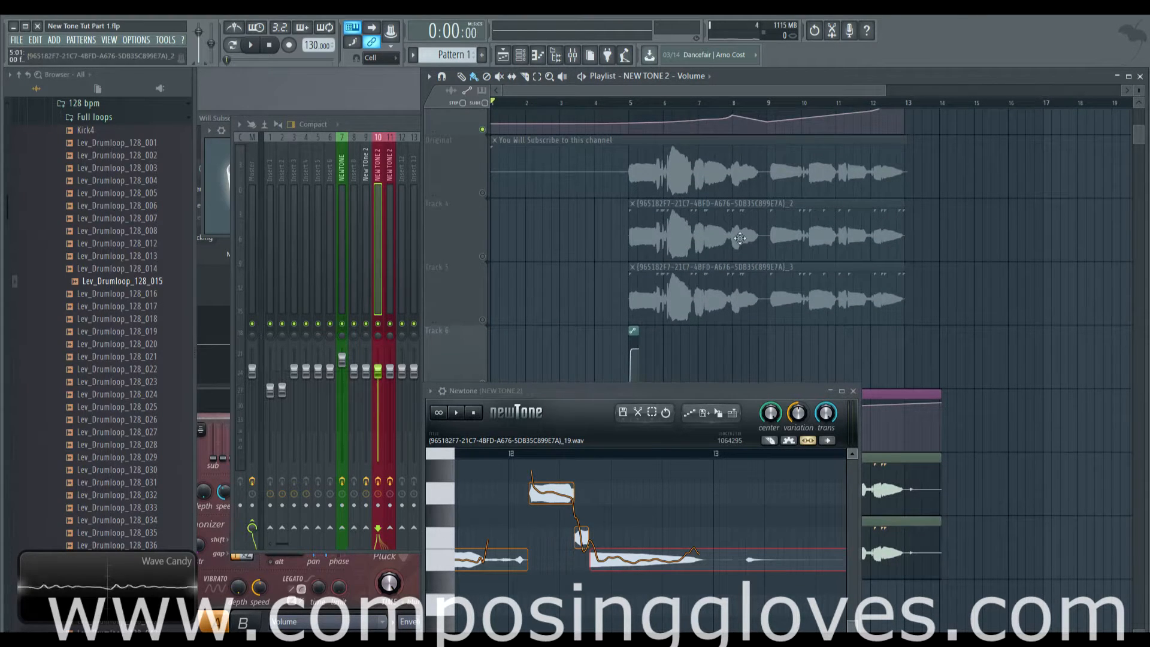
scroll(744, 240, "down", 5)
key("space")
scroll(744, 251, "up", 1)
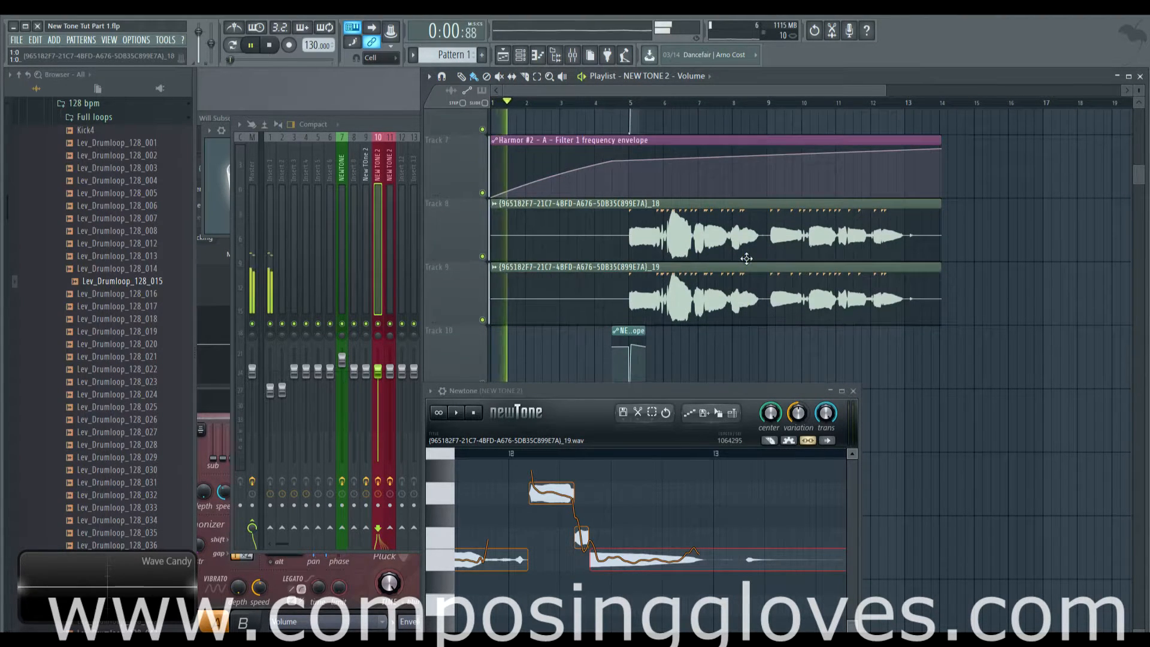
scroll(746, 259, "down", 2)
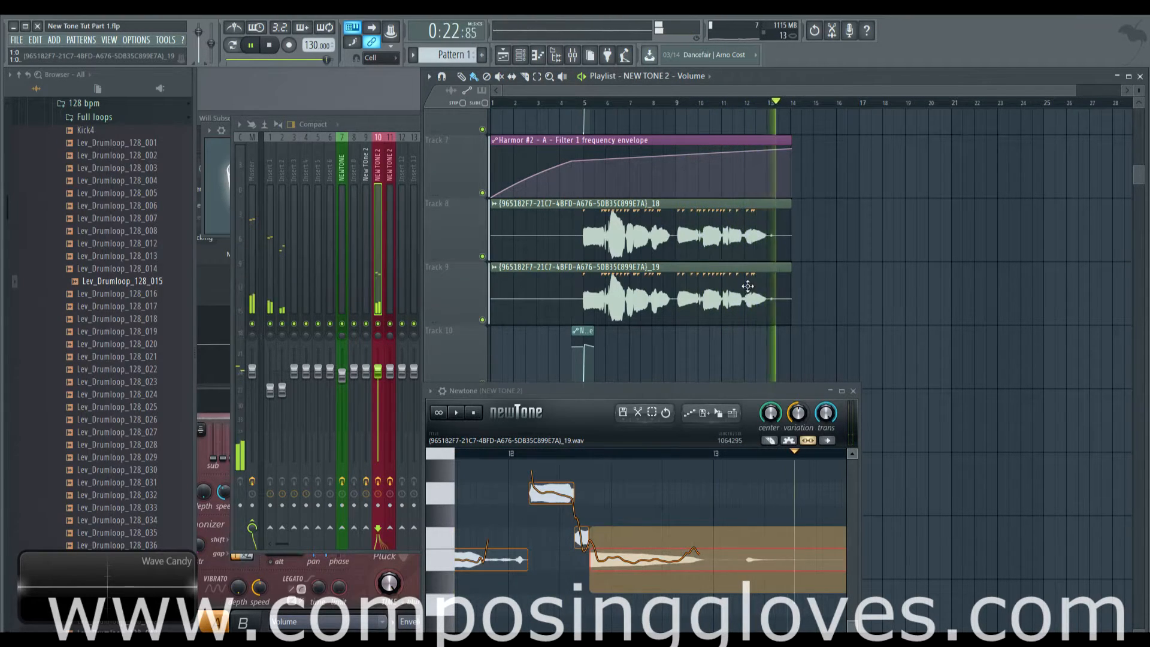
Step: Stop playback and trim the vocal clips on Tracks 8 and 9 to end at bar 13
key("space")
left_click(779, 252)
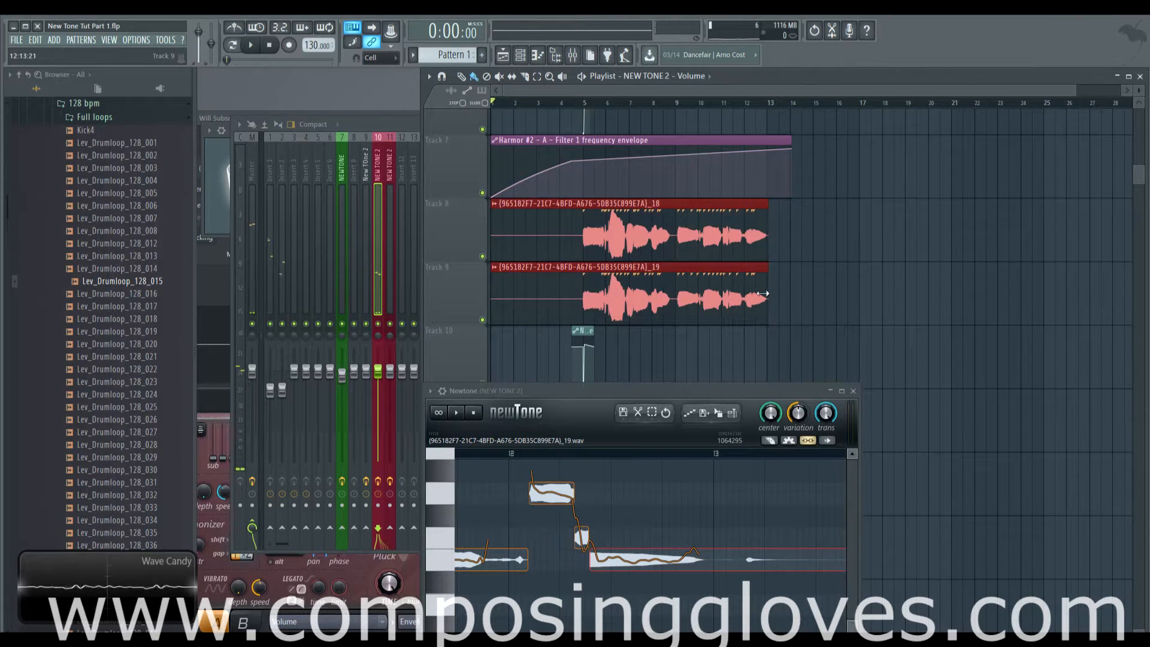
Step: Solo the vocal clips on Tracks 4 and 5 and audition them briefly from just after bar 5
scroll(723, 239, "up", 6)
scroll(724, 239, "down", 2)
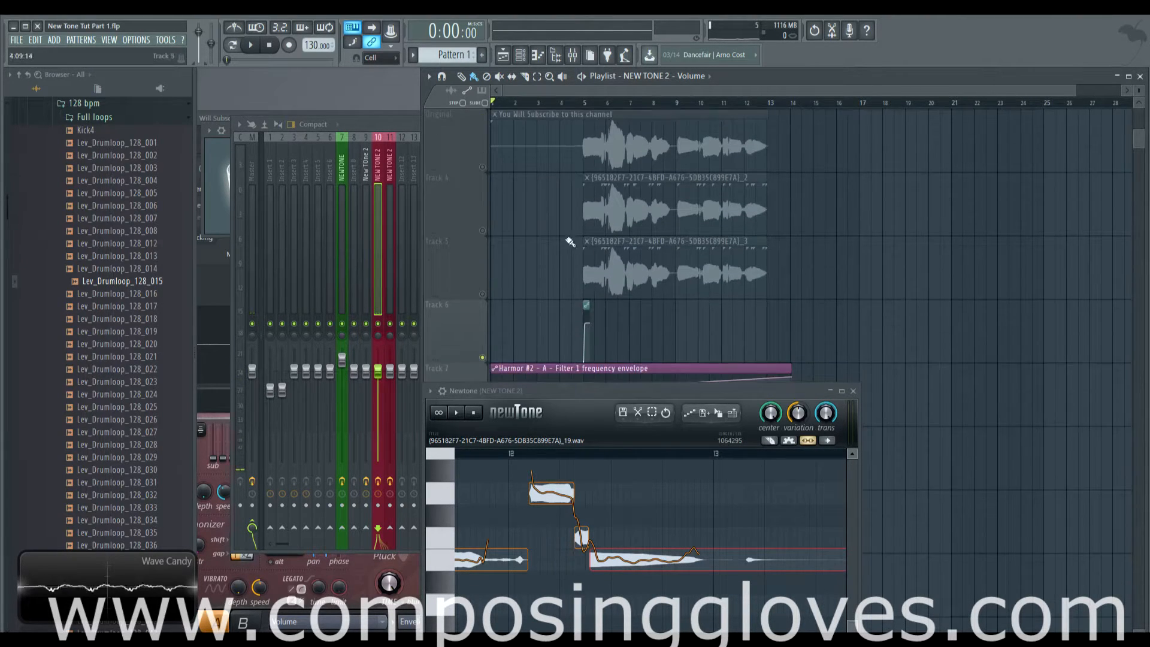
left_click(483, 230, "ctrl")
left_click(483, 294)
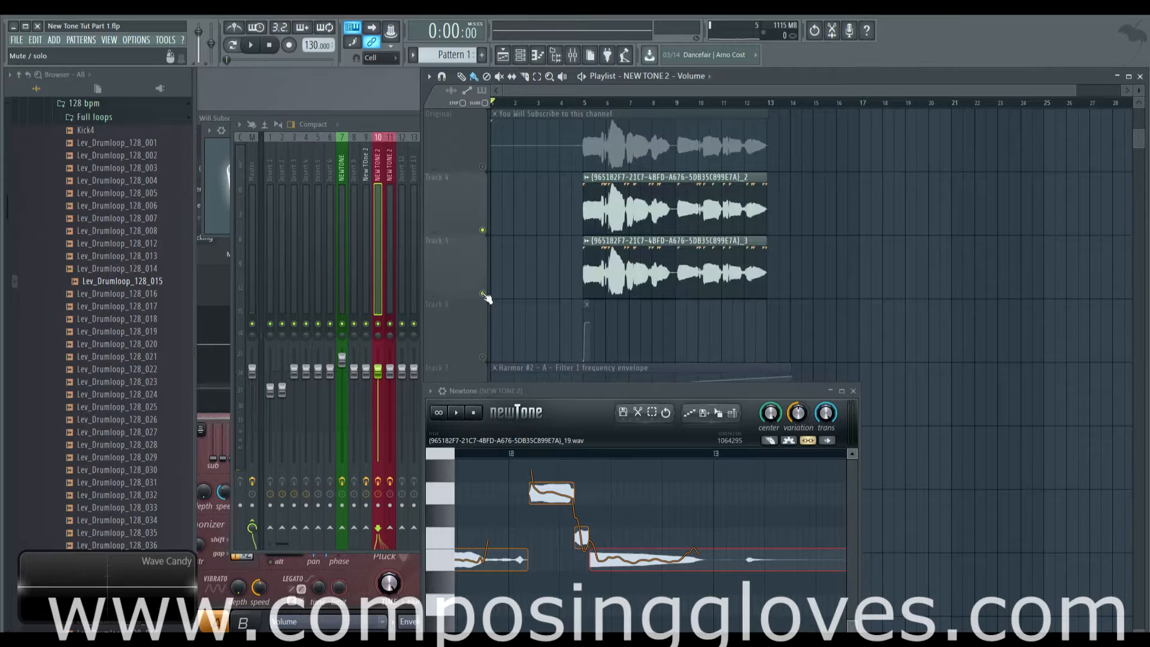
left_click(652, 106)
key("space")
left_click(594, 107)
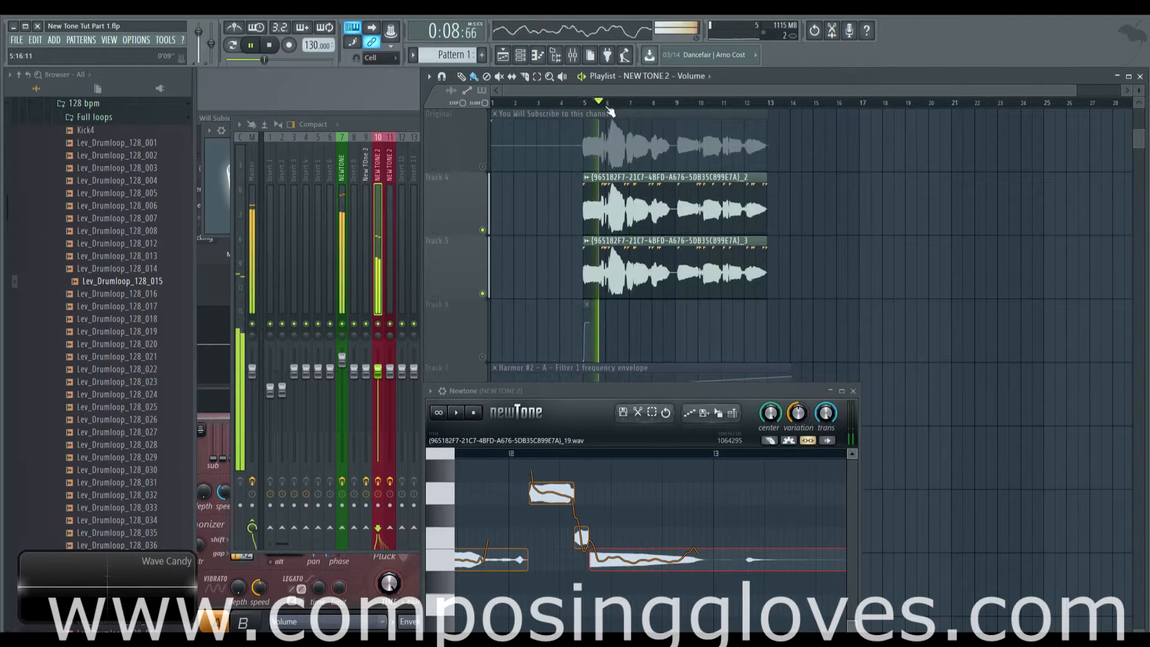
key("space")
Step: Solo the edited vocal clips on Tracks 8 and 9 and play them from just after bar 5
scroll(602, 150, "down", 4)
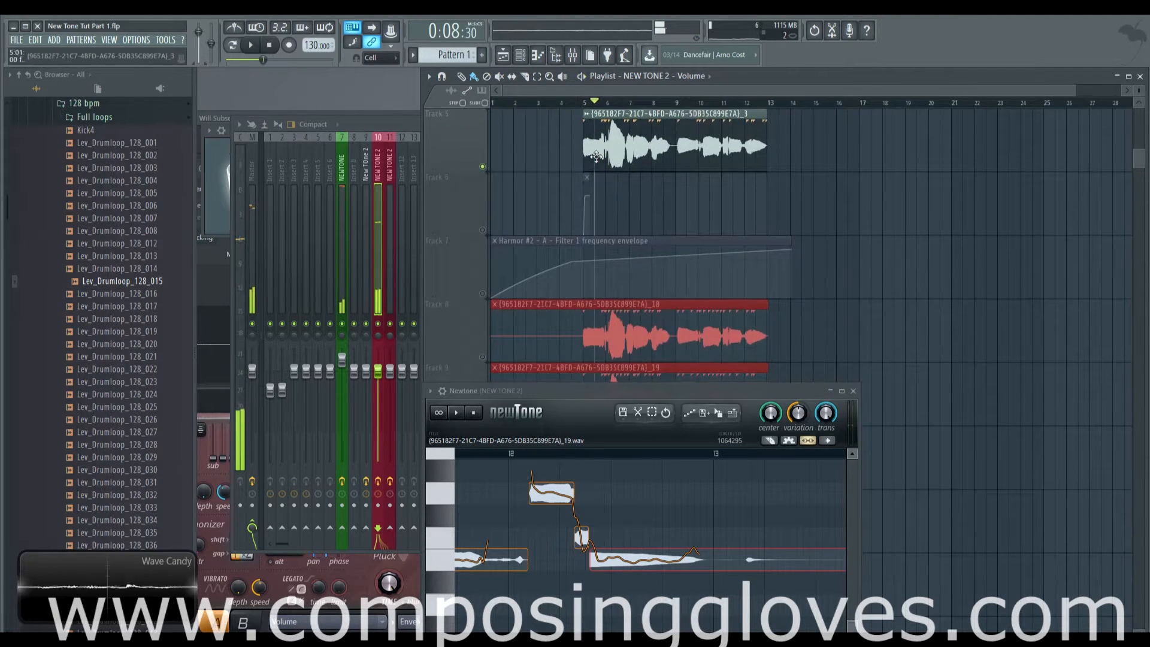
left_click(482, 231)
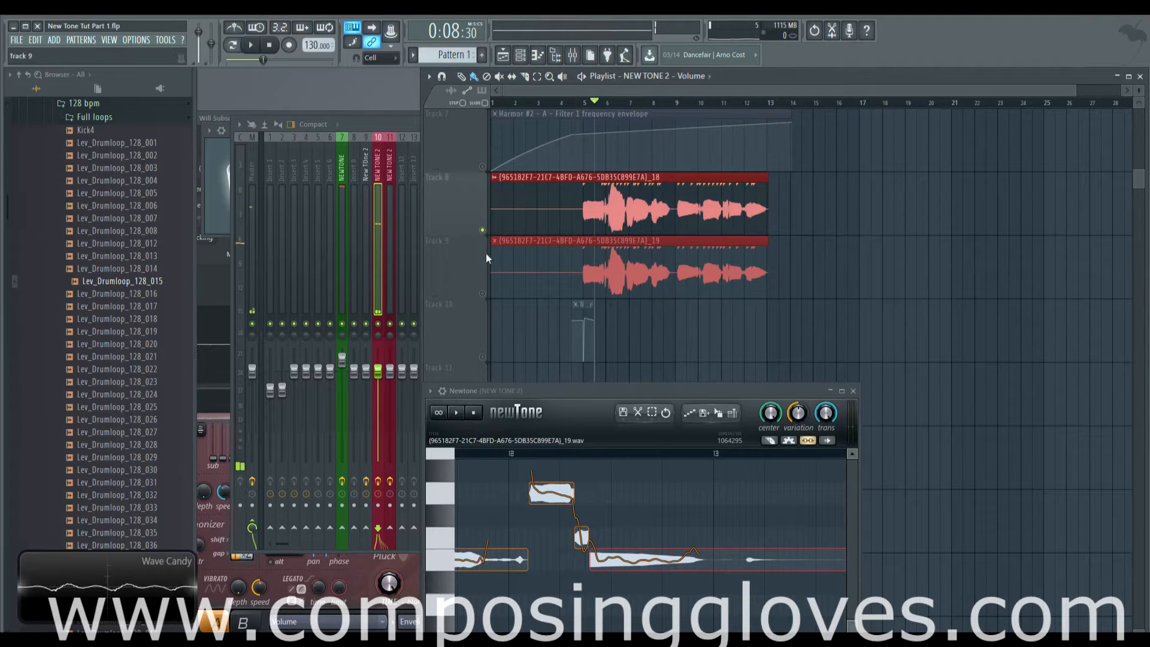
left_click(483, 294)
key("space")
key("space")
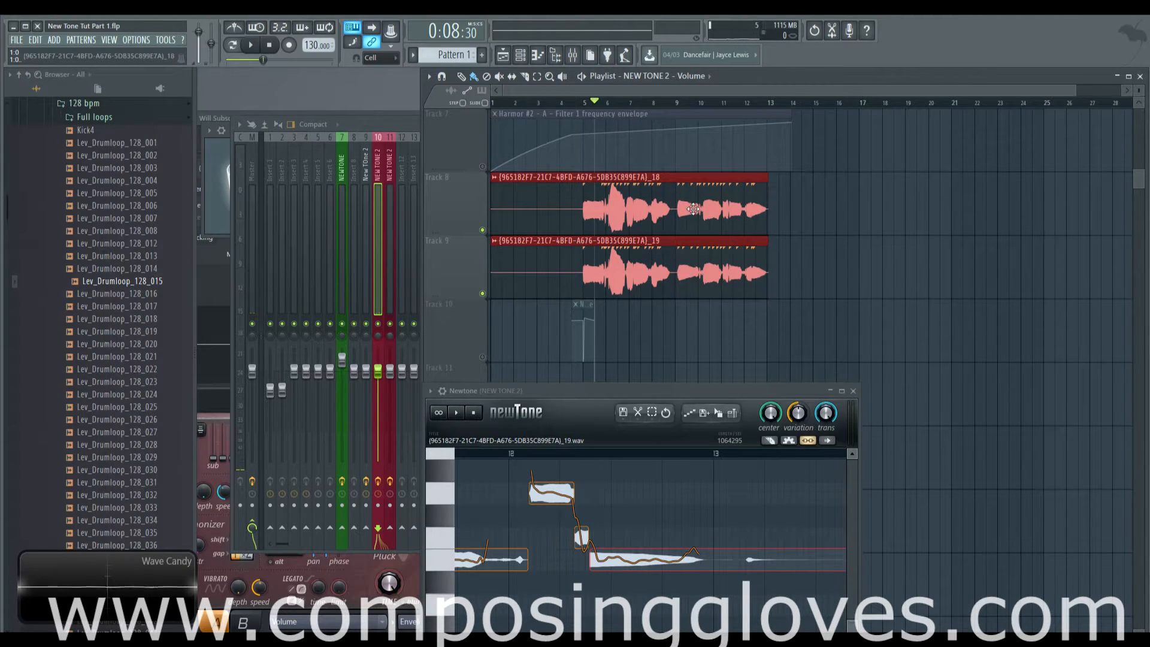
key("space")
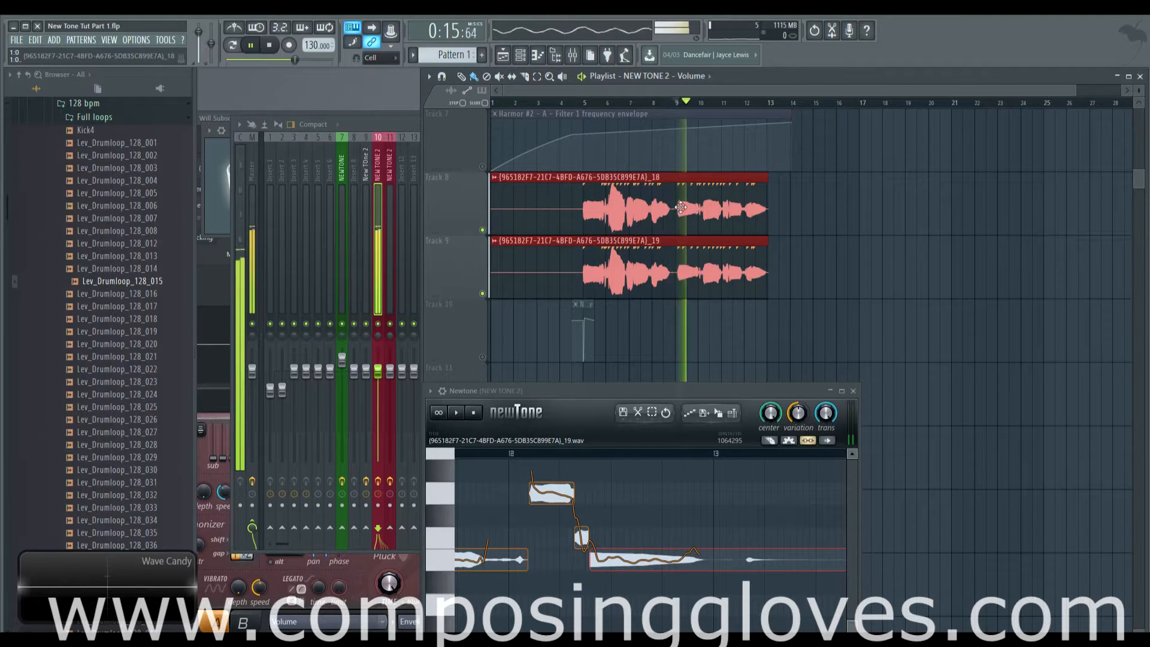
Step: Stop playback, mute Tracks 8 and 9, unmute the vocals on Tracks 4 and 5, and audition them briefly from just before bar 9
key("space")
left_click(483, 230)
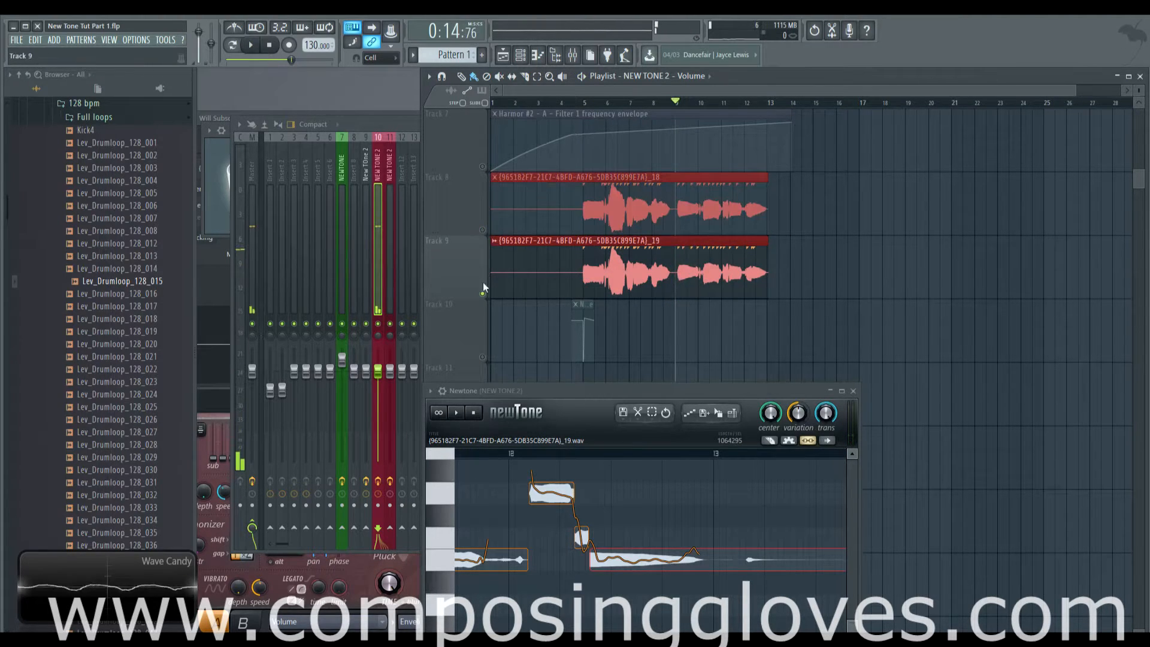
left_click(483, 294)
scroll(488, 245, "up", 3)
left_click(482, 167)
left_click(483, 230)
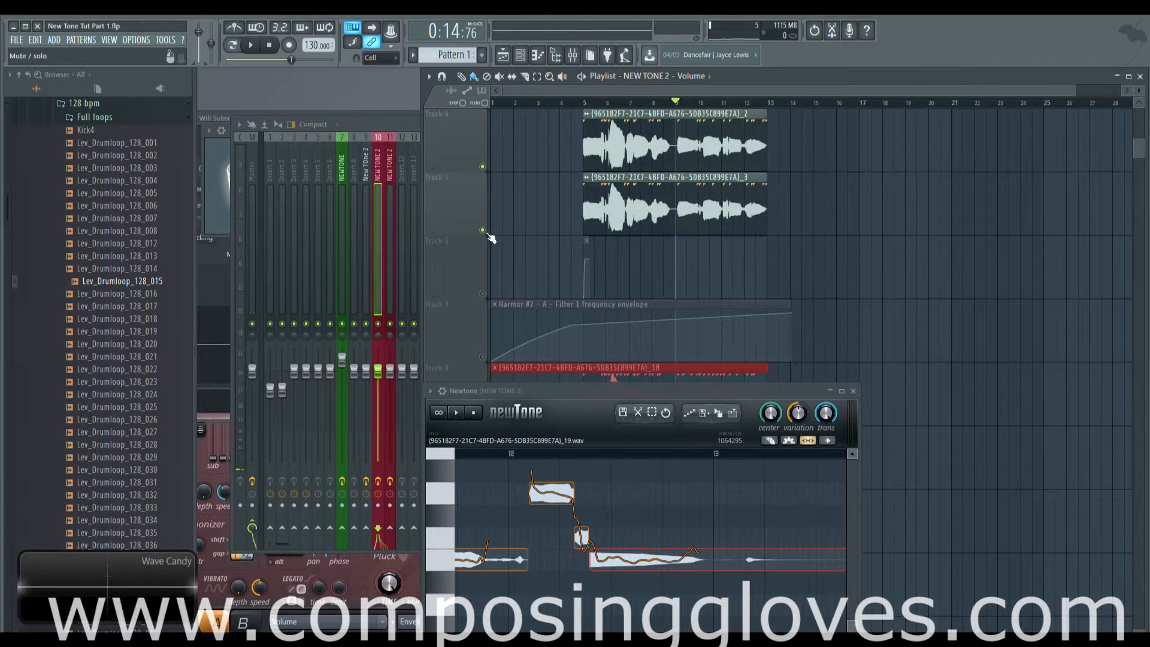
key("space")
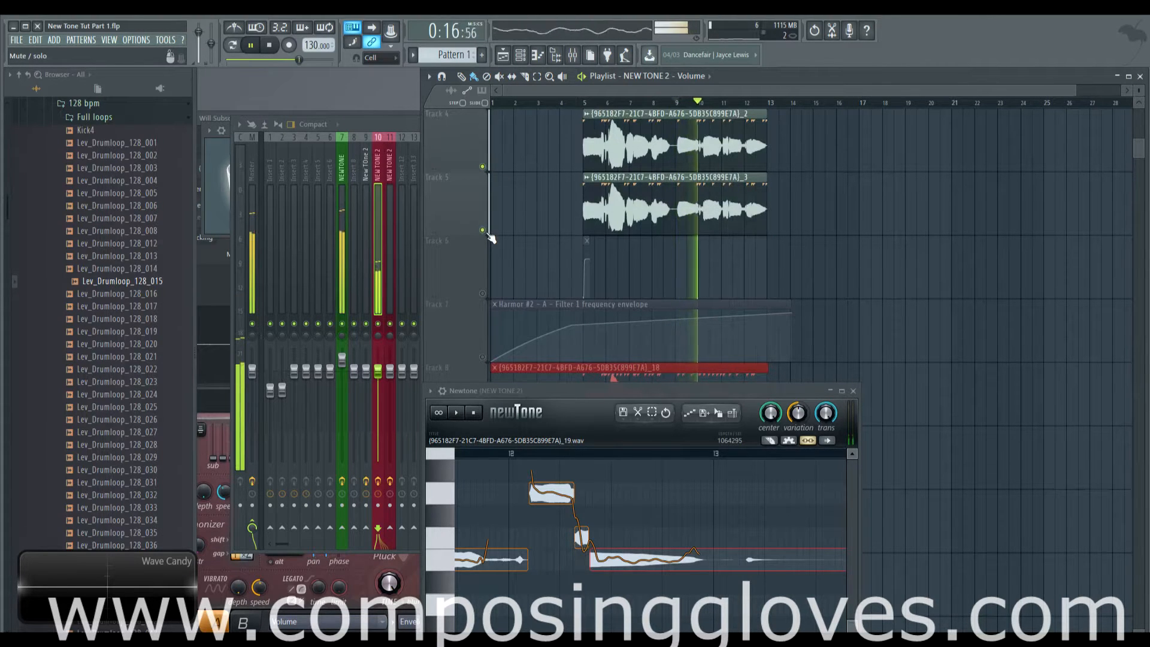
key("space")
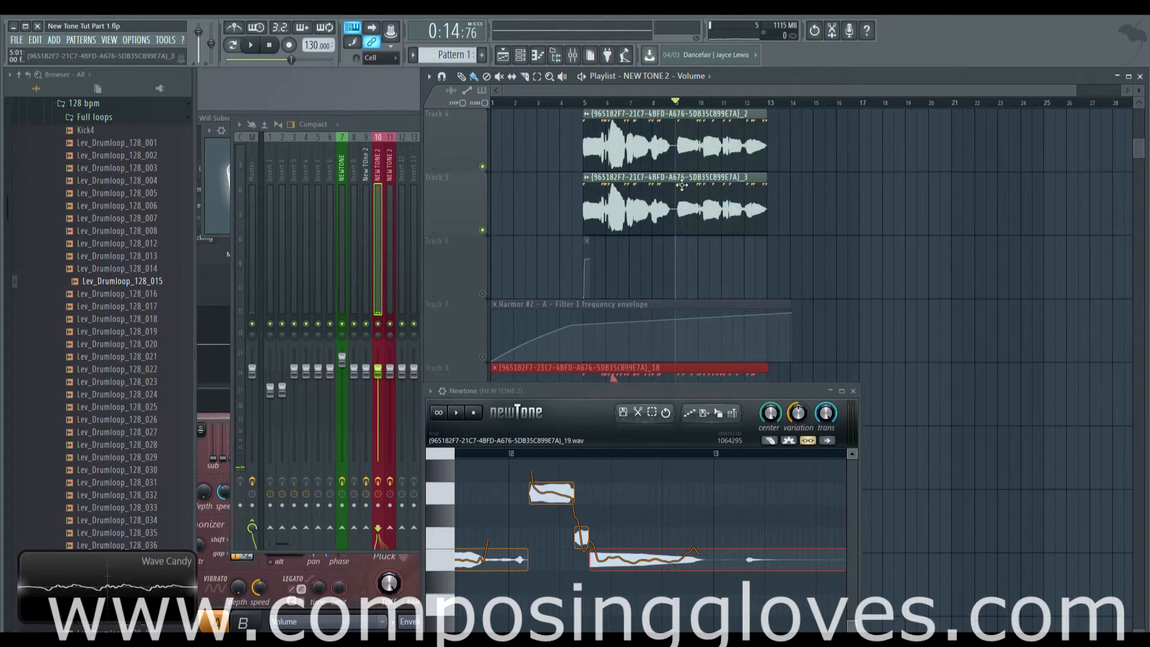
Step: Compare the vocal waveforms on Tracks 4 and 5 with the original vocal and the edited clips on Tracks 8 and 9
scroll(688, 238, "up", 3)
scroll(689, 233, "down", 3)
scroll(689, 224, "up", 3)
scroll(689, 223, "up", 2)
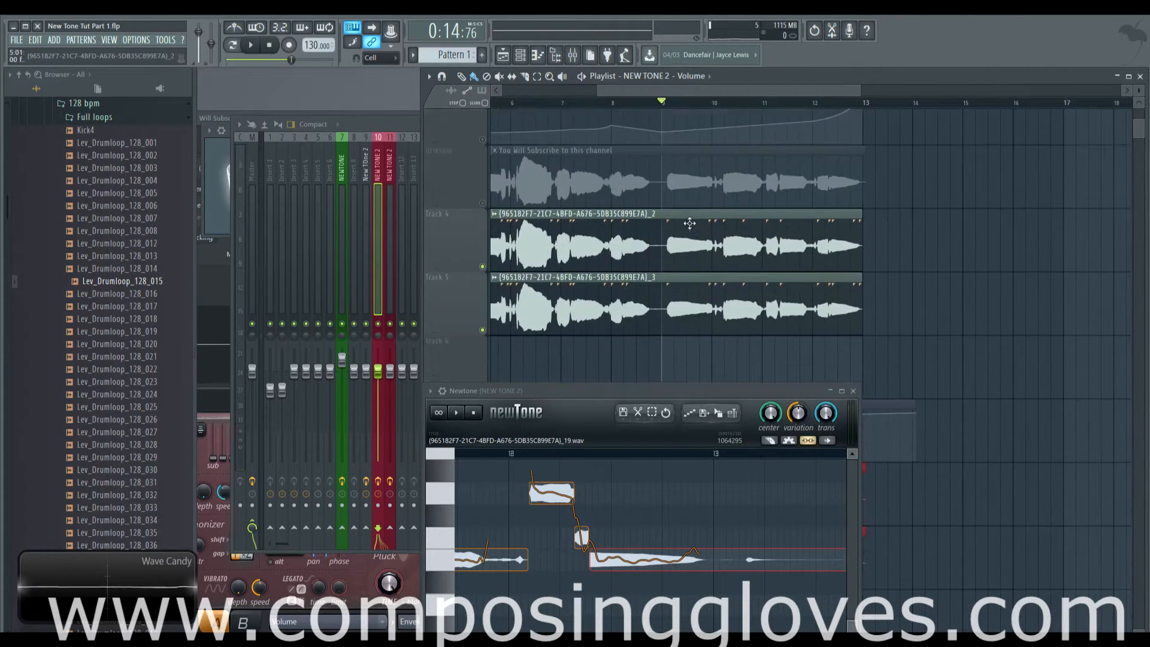
scroll(689, 251, "up", 1)
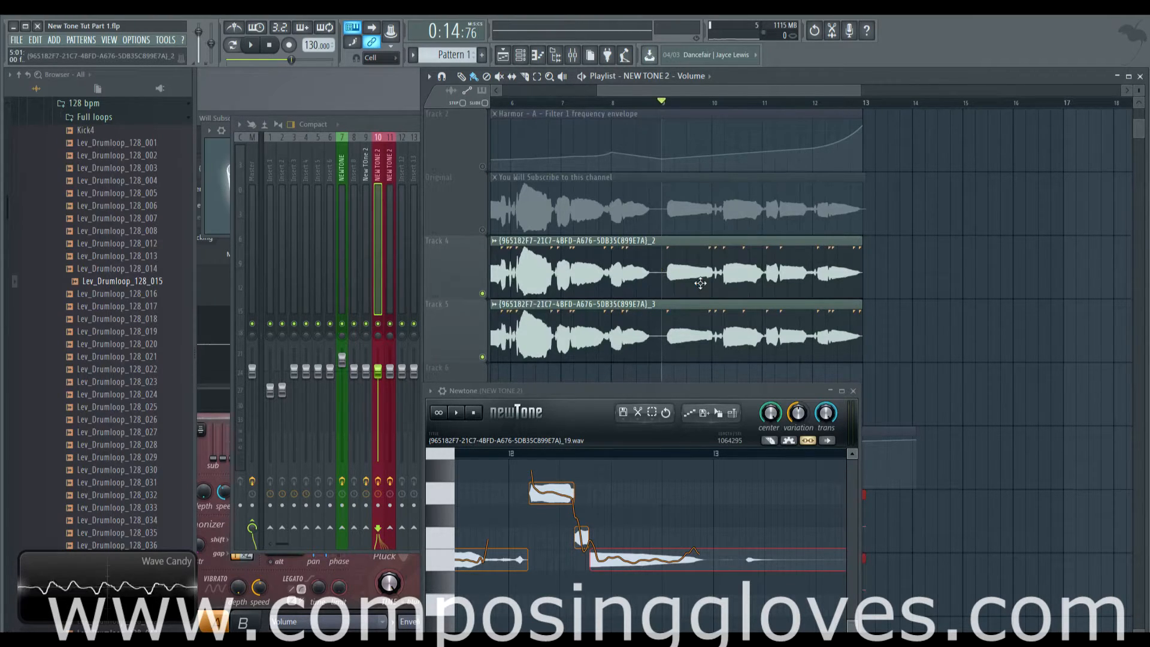
scroll(700, 283, "down", 2)
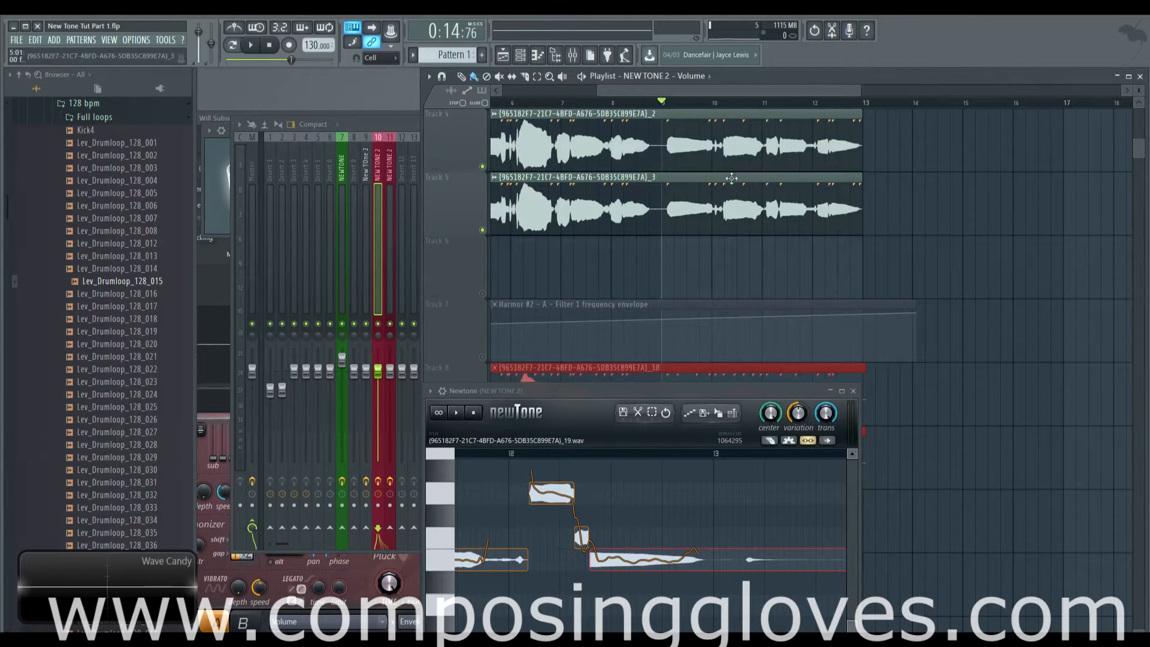
scroll(731, 178, "down", 3)
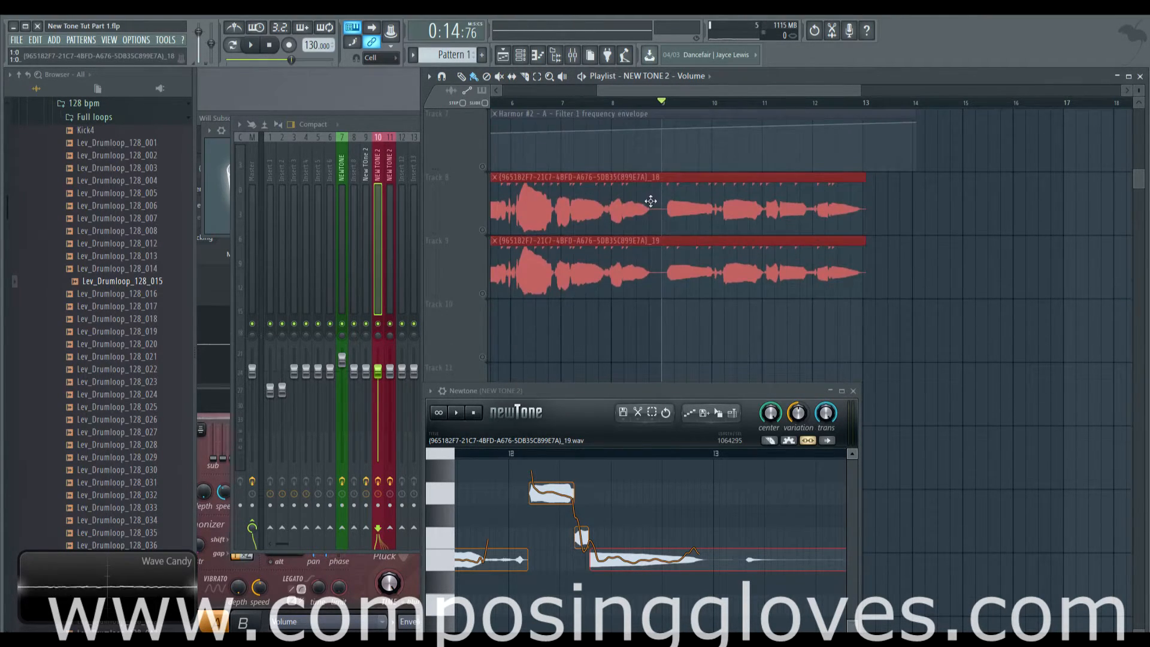
Step: Unmute Tracks 8 and 9, mute Tracks 4 and 5, and audition only the edited vocal layer from just before bar 9
left_click(483, 230)
left_click(483, 294)
scroll(493, 257, "up", 5)
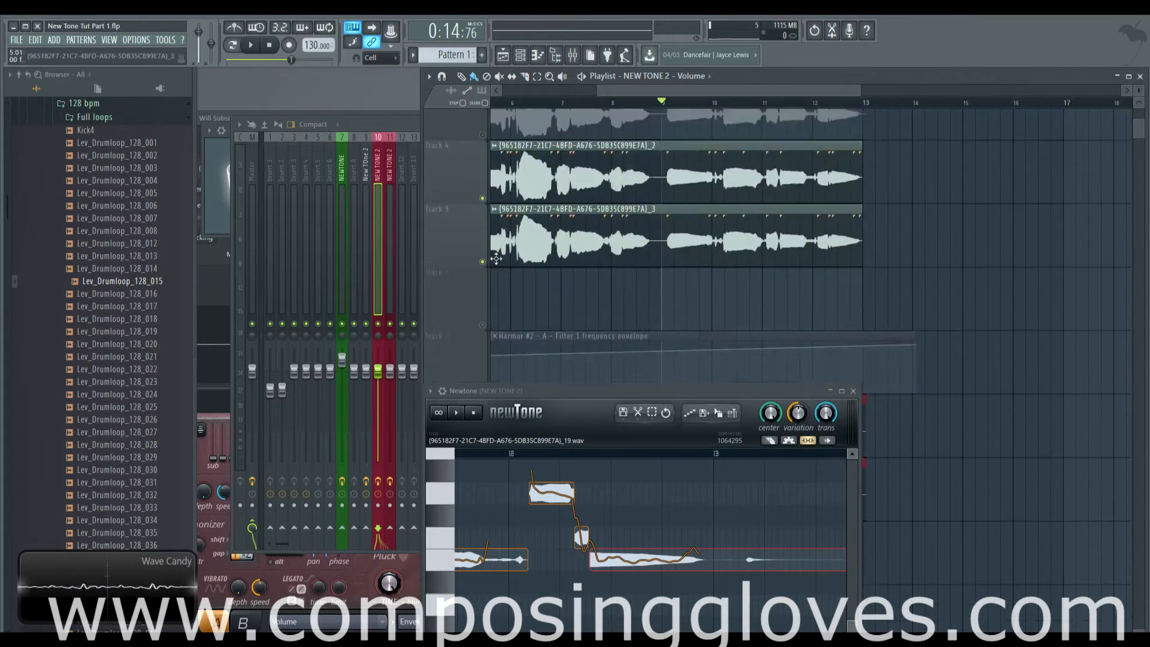
left_click(482, 293)
left_click(482, 357)
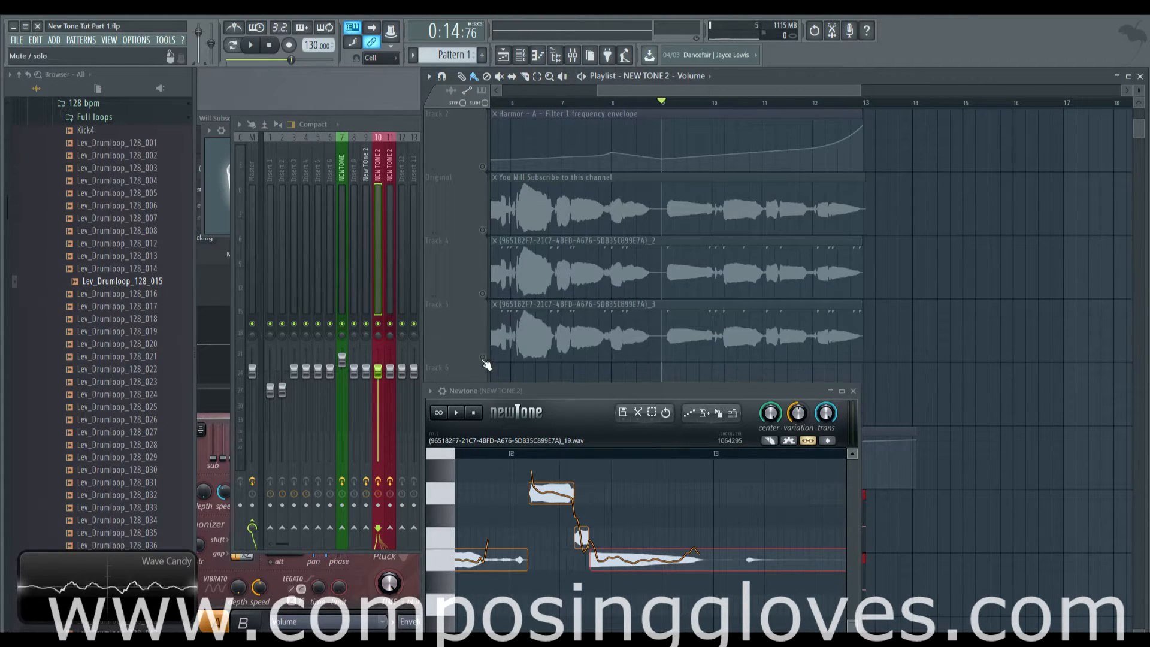
key("space")
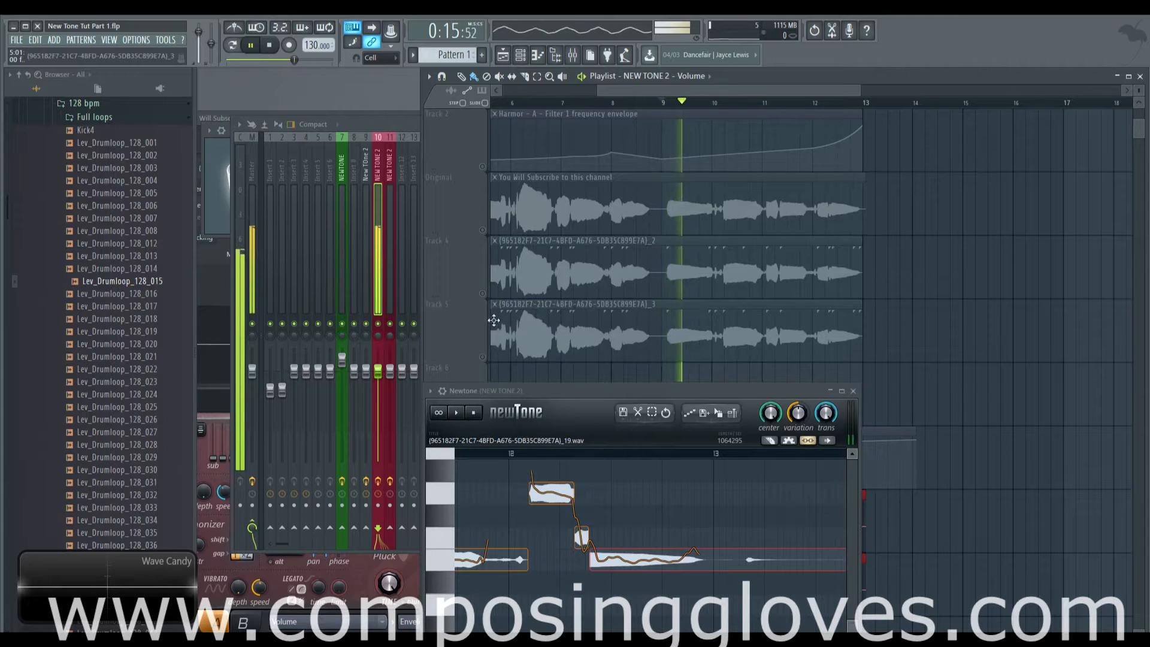
key("space")
Step: Unmute Tracks 4 and 5 and briefly play both vocal layers together
left_click(483, 294)
left_click(483, 357)
key("space")
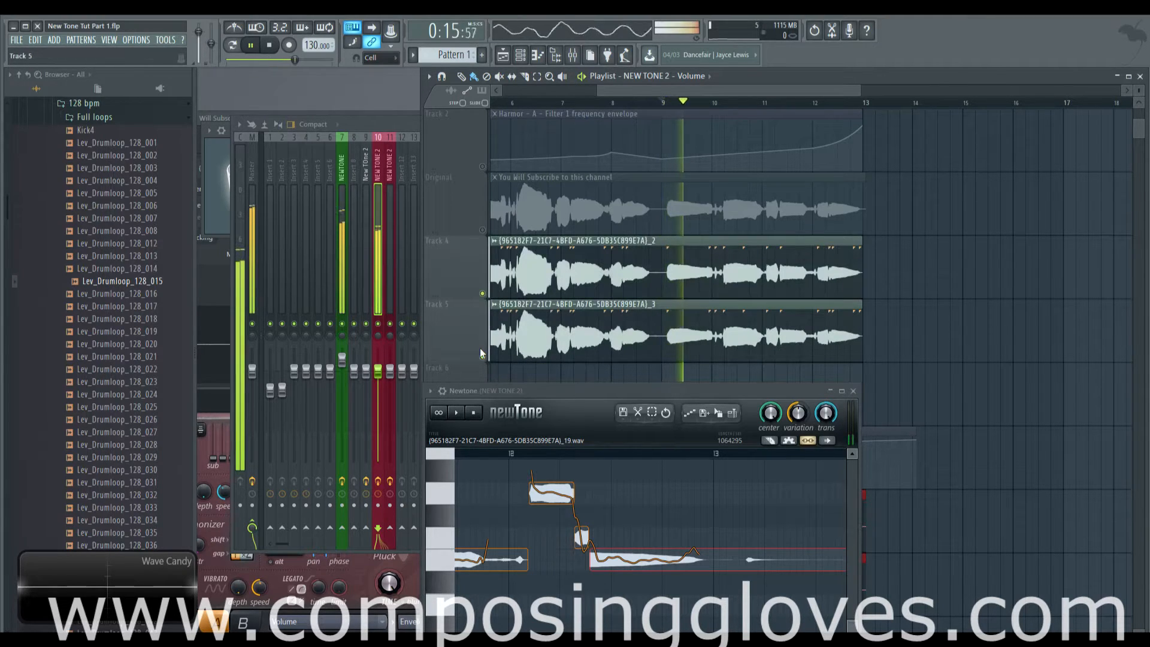
key("space")
Step: Review the arrangement of the original vocal, the layers on Tracks 4 and 5, and the layers on Tracks 8 and 9
scroll(570, 254, "down", 5)
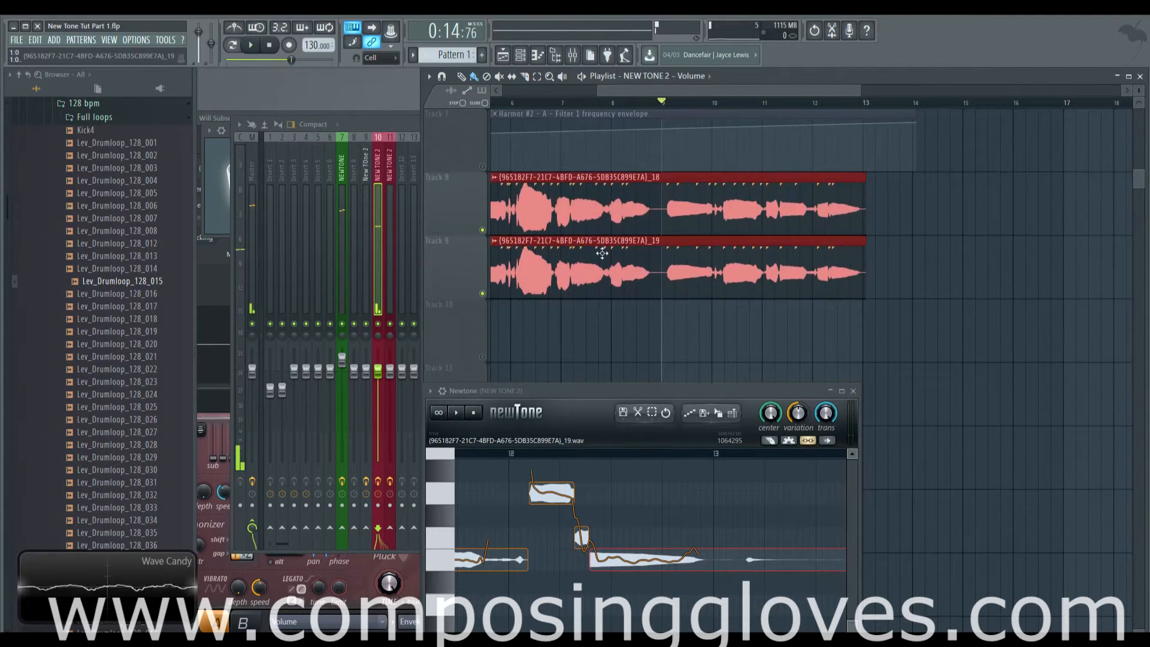
scroll(608, 247, "down", 2)
scroll(608, 247, "down", 1)
scroll(609, 246, "up", 6)
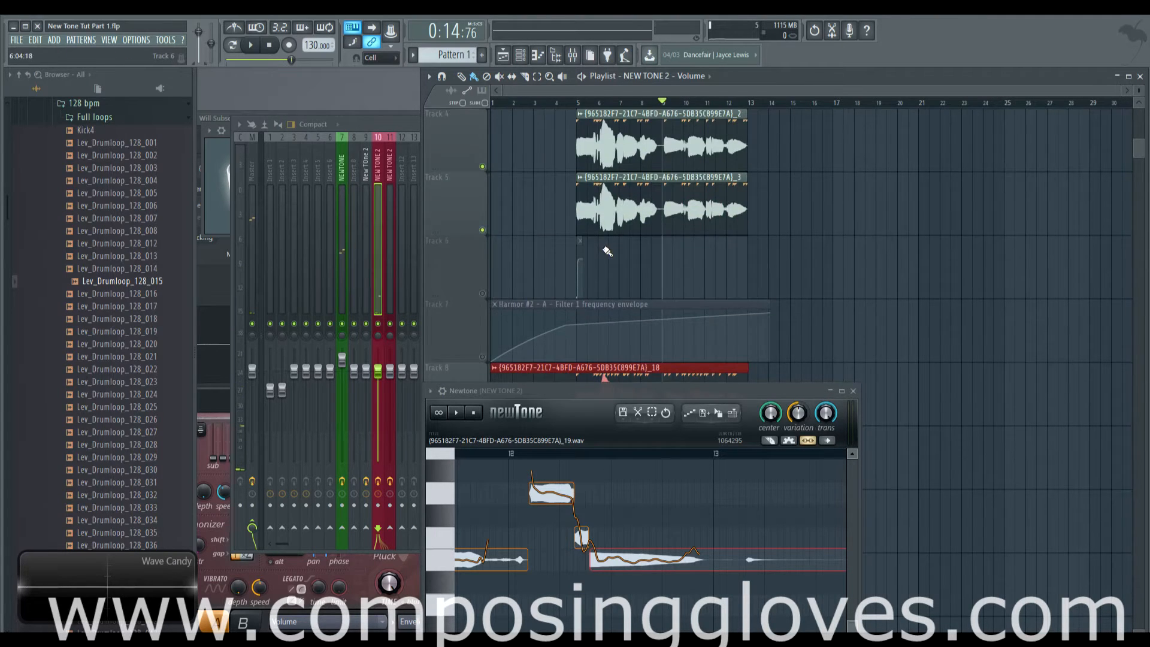
scroll(605, 245, "down", 4)
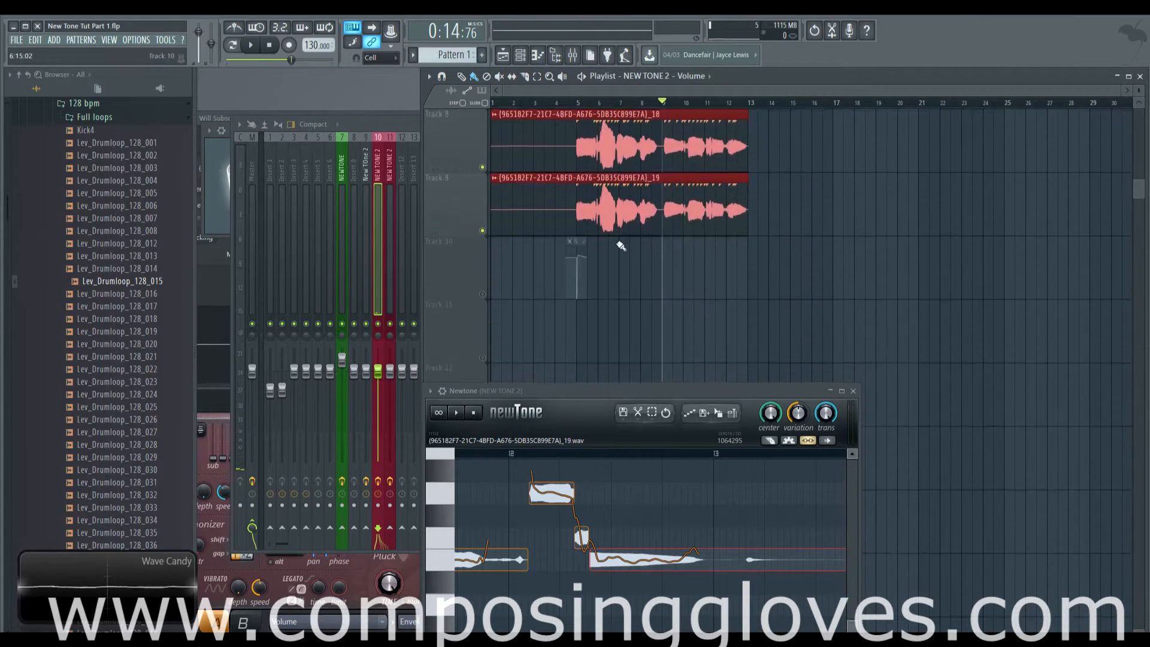
scroll(617, 242, "up", 2)
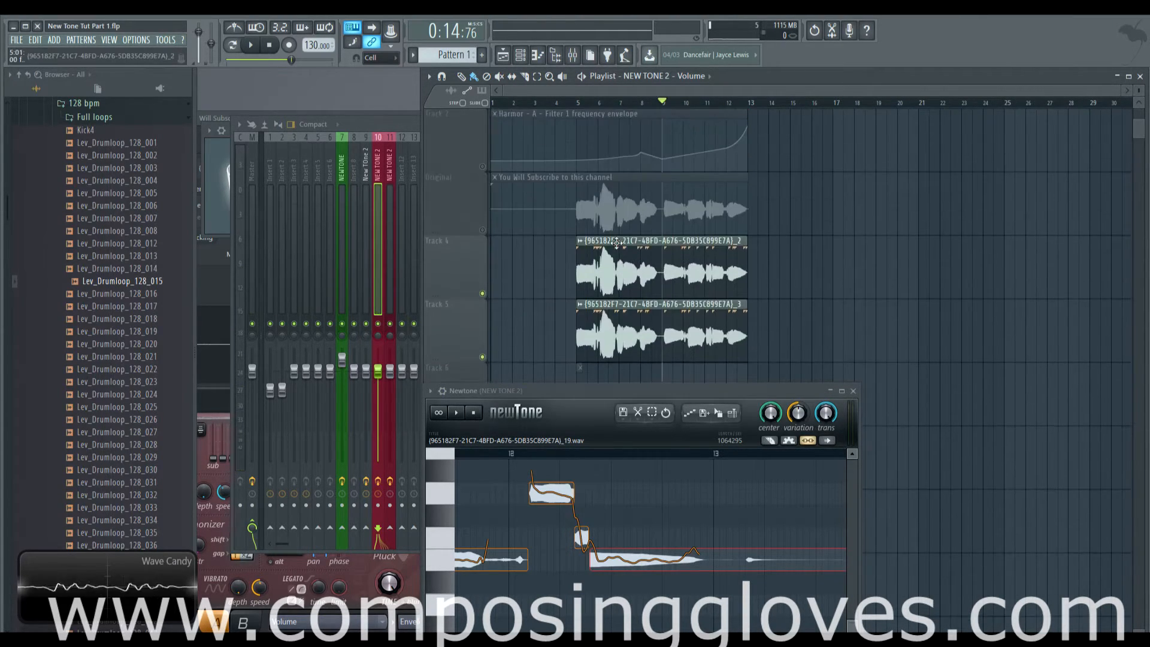
scroll(617, 243, "down", 2)
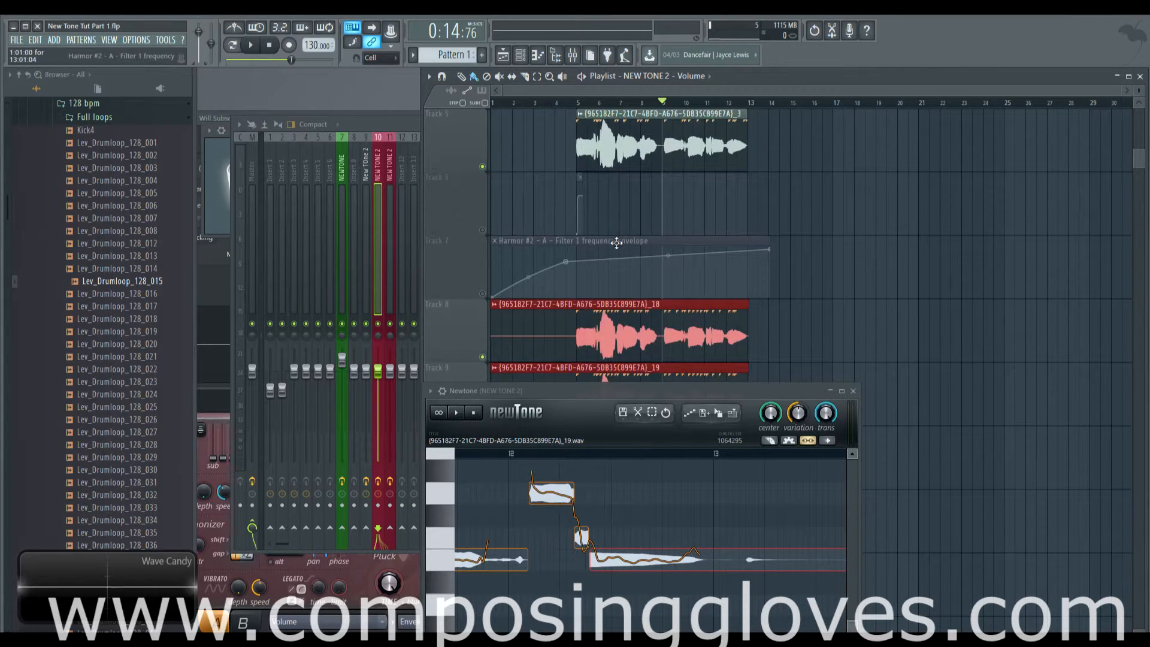
scroll(675, 189, "up", 2)
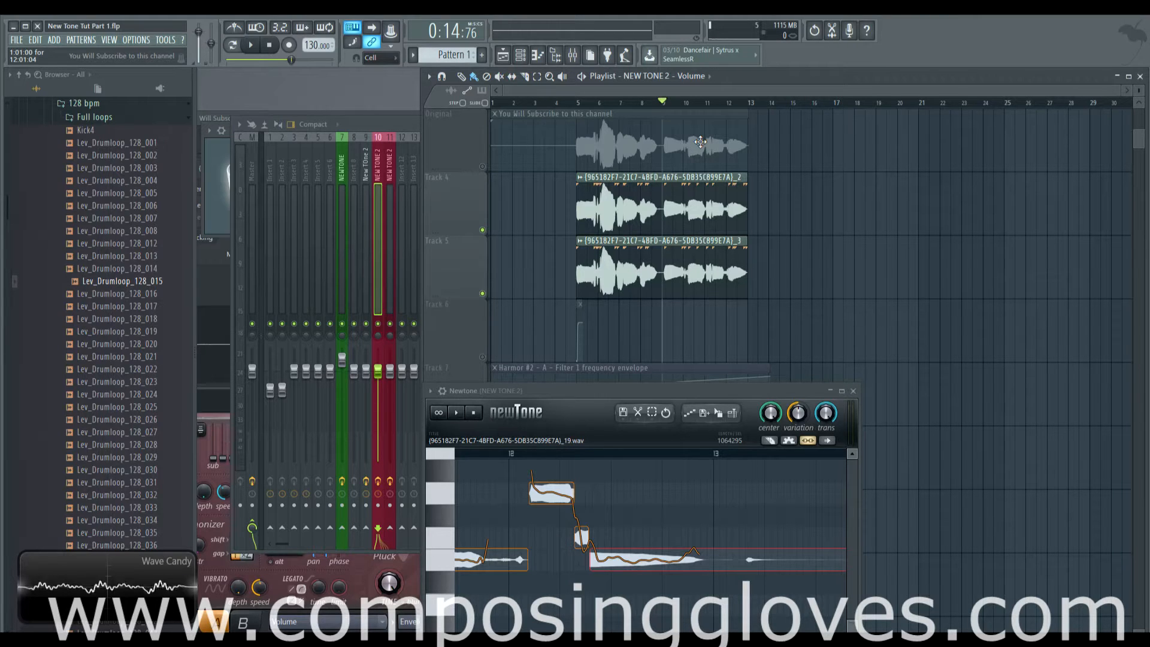
Step: Move the Newtone editor clear of the caption and turn on advanced note editing for the notes around bar 8
left_click_drag(734, 392, 730, 158)
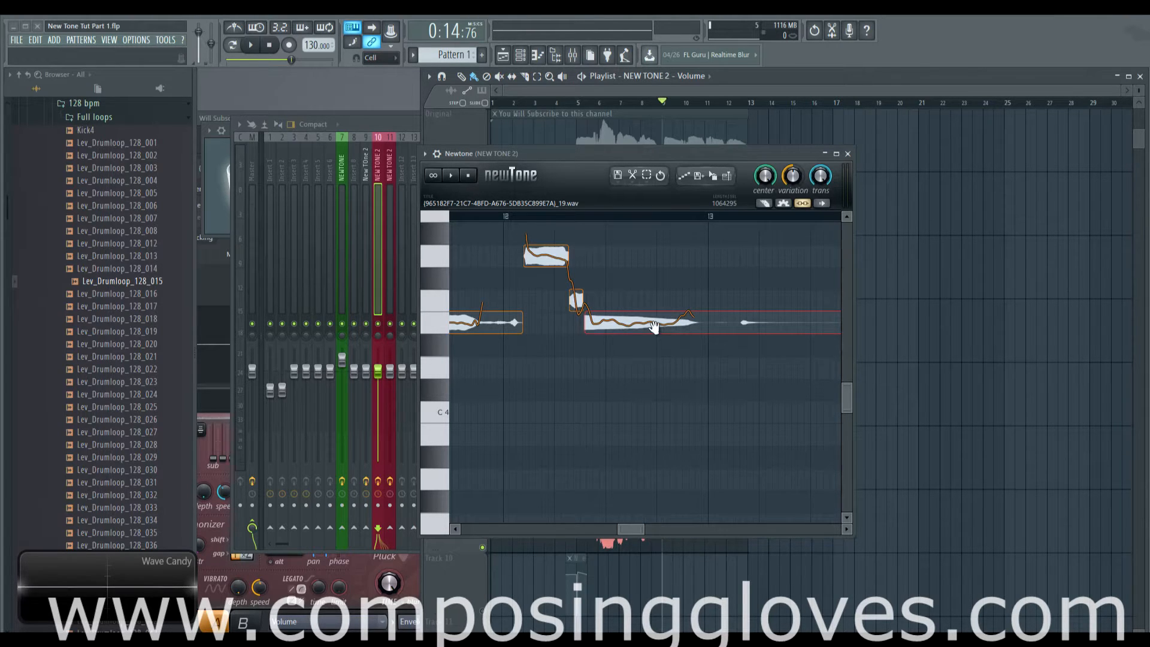
left_click_drag(624, 526, 622, 527)
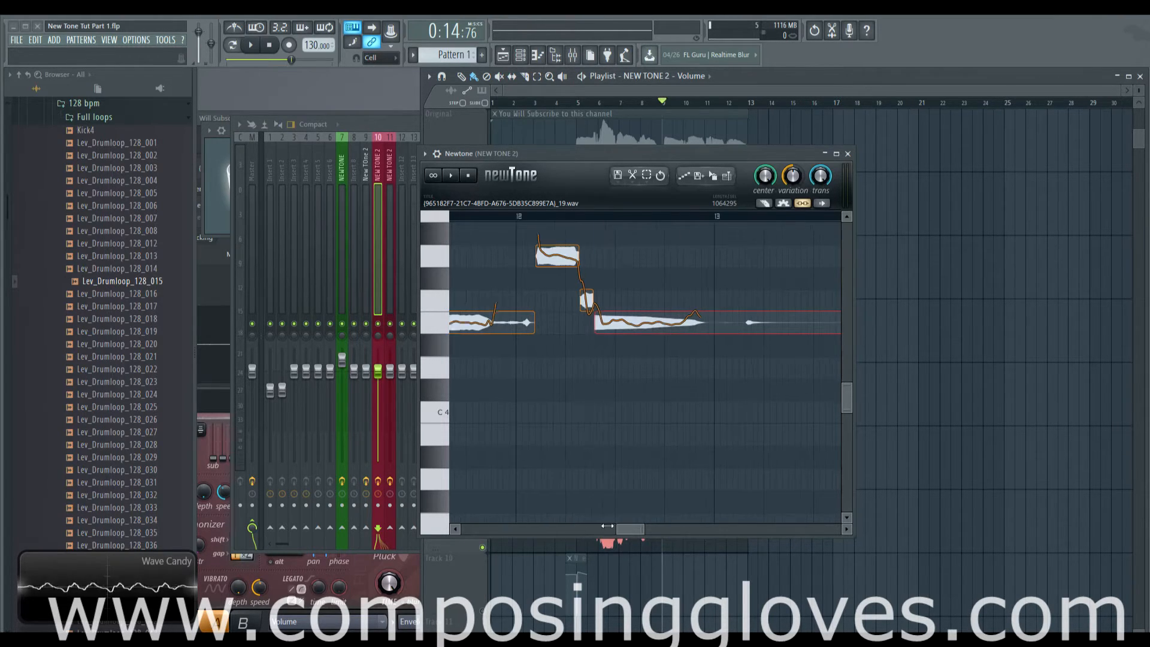
scroll(583, 218, "down", 5)
scroll(659, 276, "up", 2)
scroll(664, 307, "up", 1)
scroll(664, 311, "up", 4)
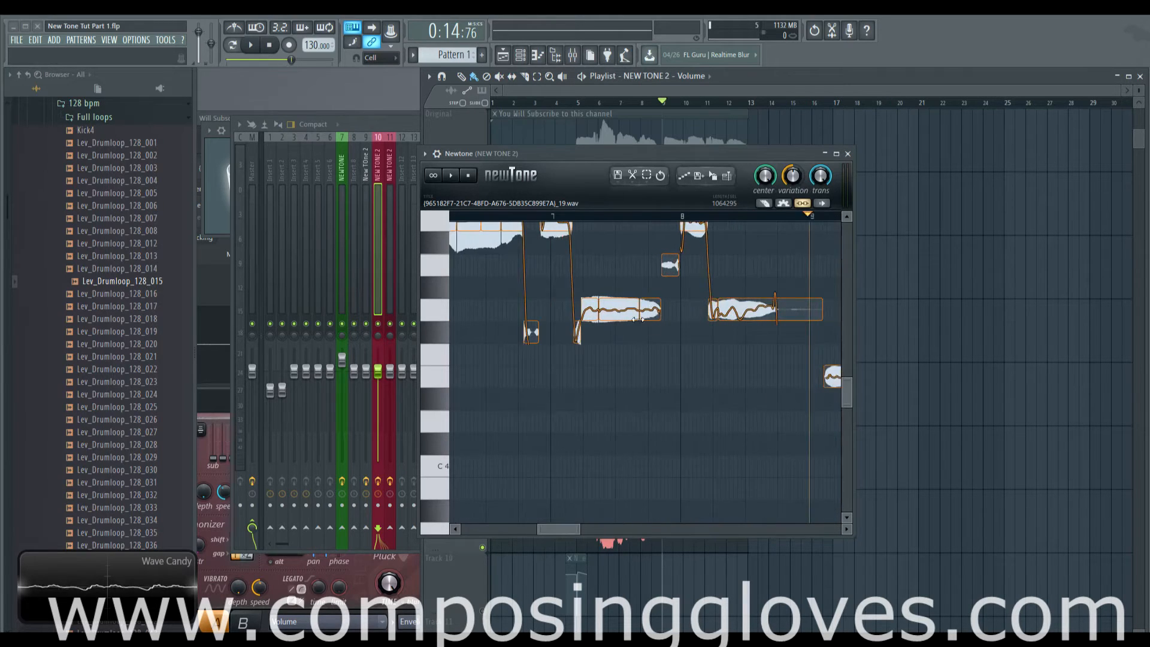
scroll(581, 304, "down", 1)
key("ctrl+a")
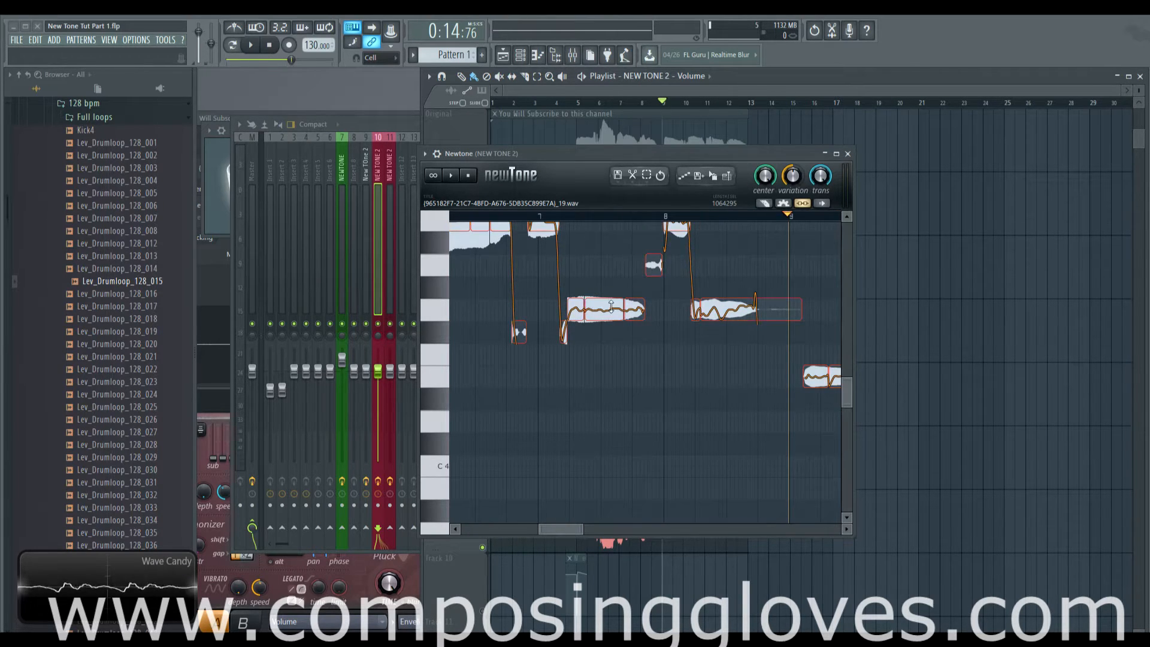
scroll(727, 257, "up", 3)
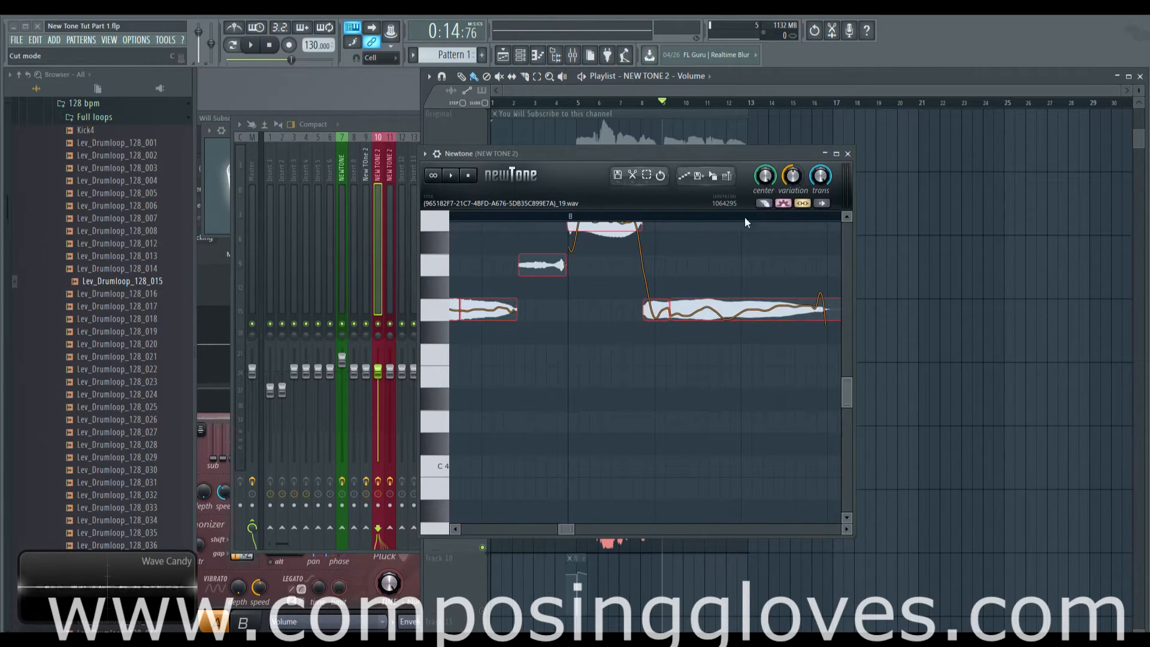
scroll(521, 309, "up", 3)
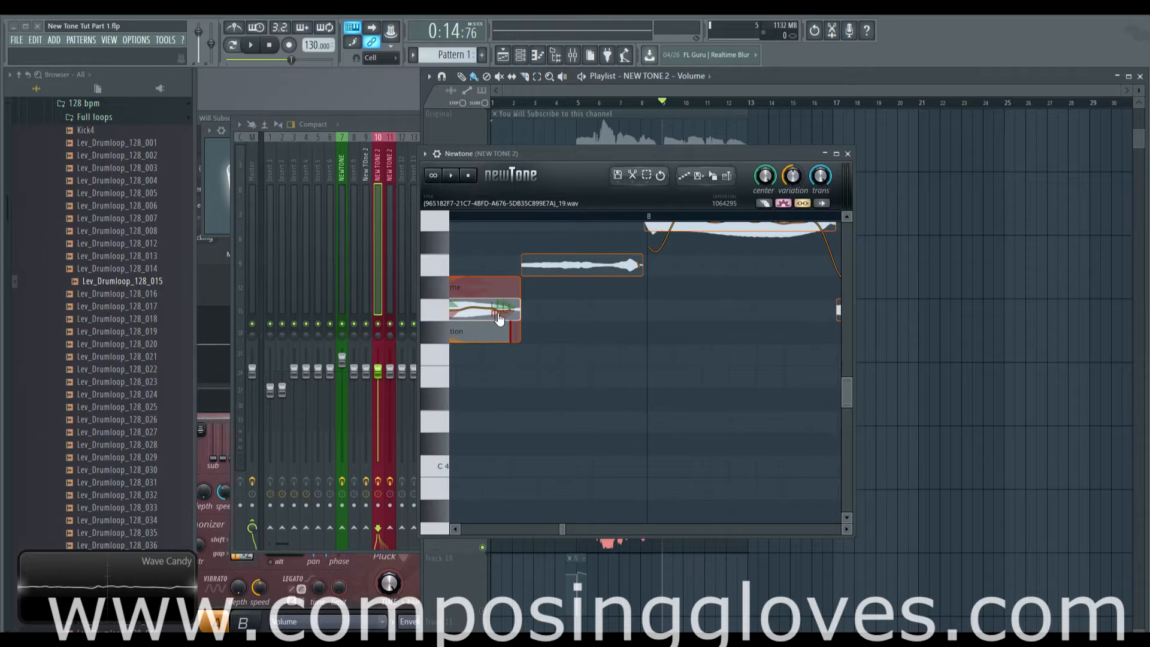
scroll(499, 314, "up", 3)
scroll(538, 269, "down", 2)
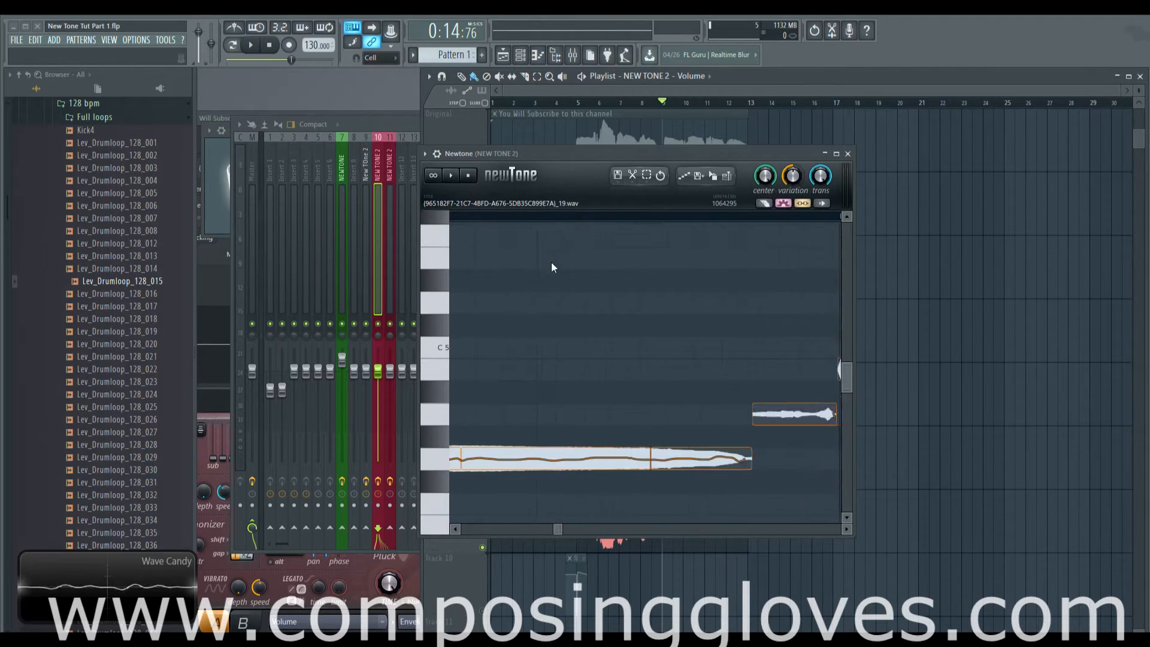
Step: Turn off slaving playback to the host and play the vocal within Newtone from before bar 8
key("space")
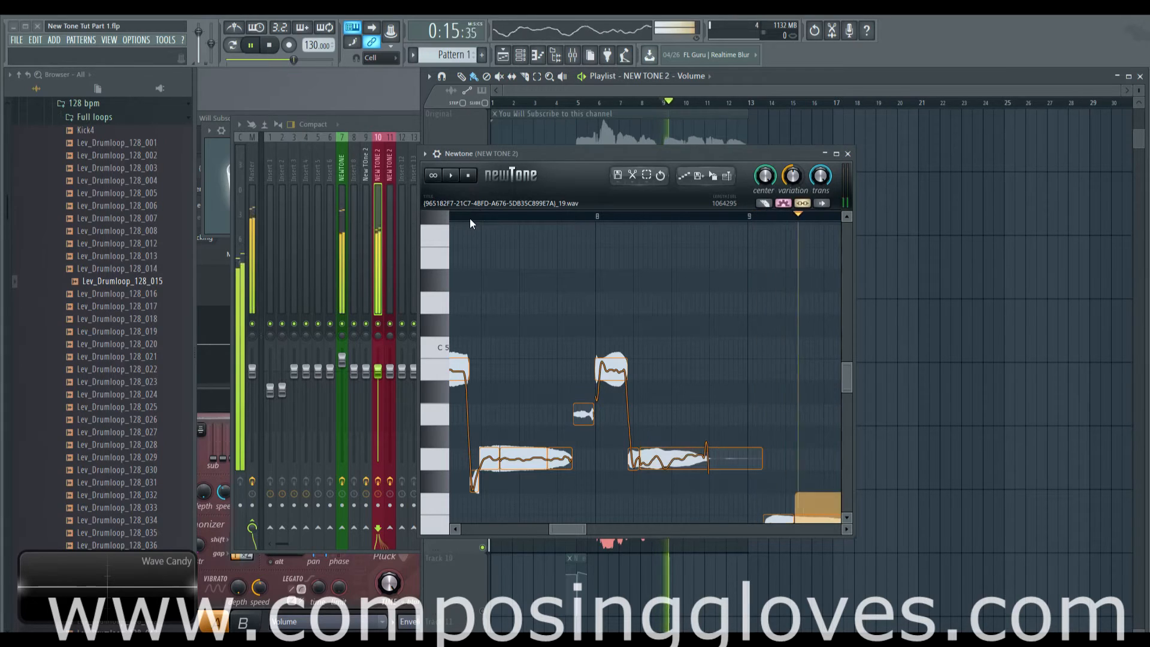
key("space")
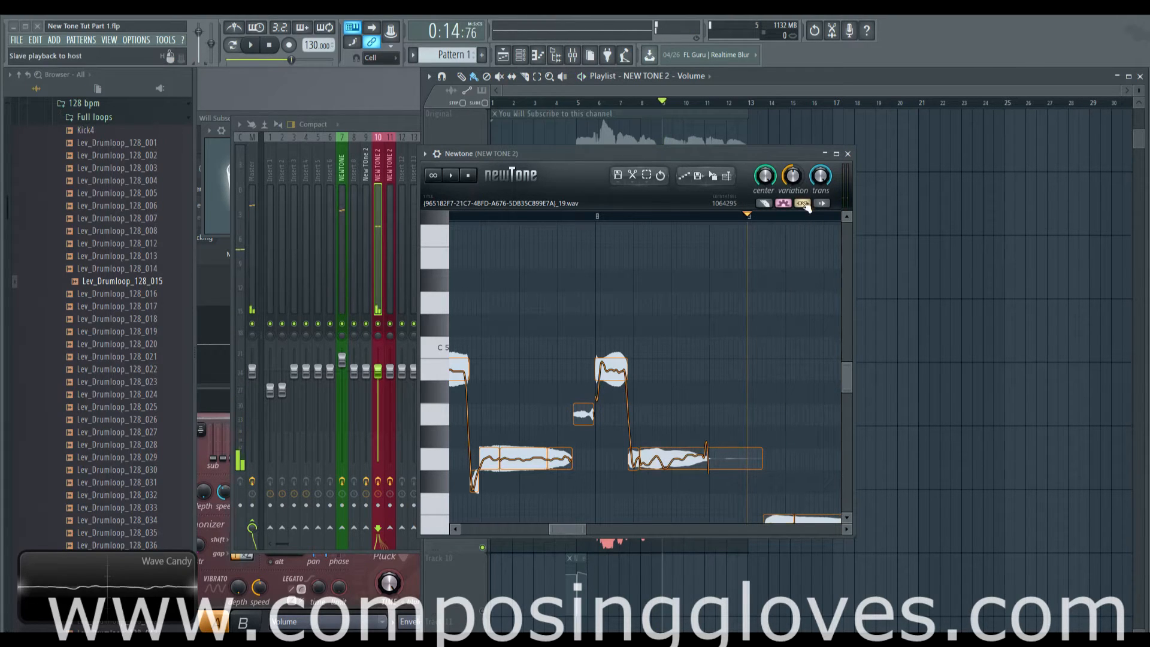
left_click(473, 214)
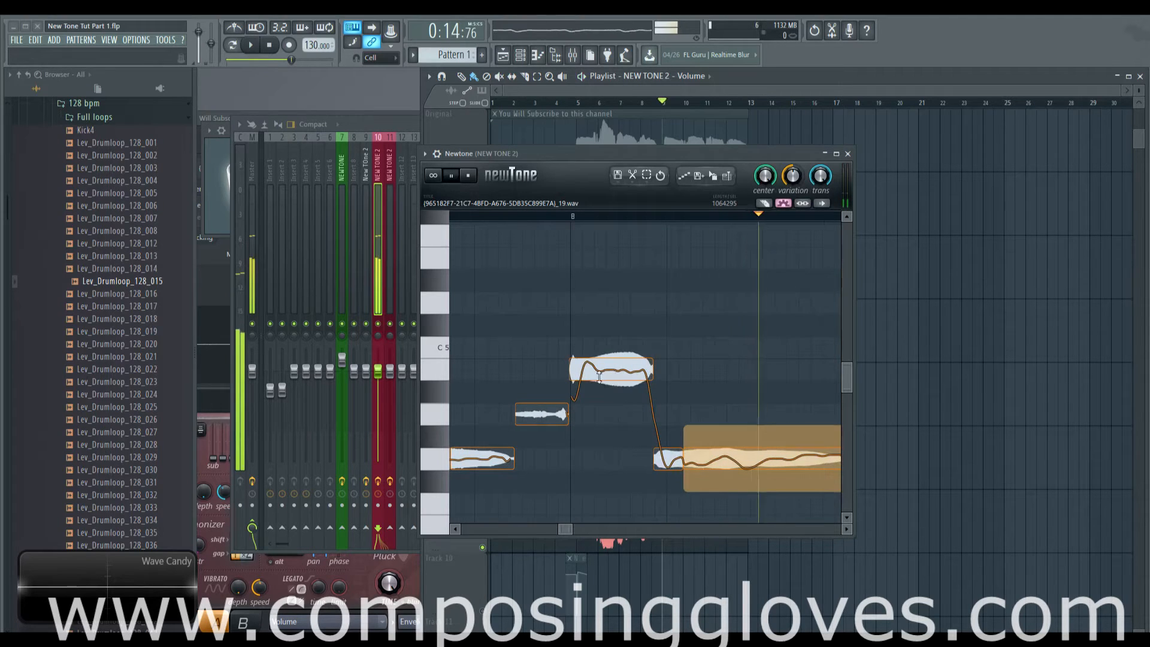
Step: Lower the formant shift of the note at bar 8 and of all selected notes, and audition the result in Newtone
left_click_drag(641, 376, 640, 408)
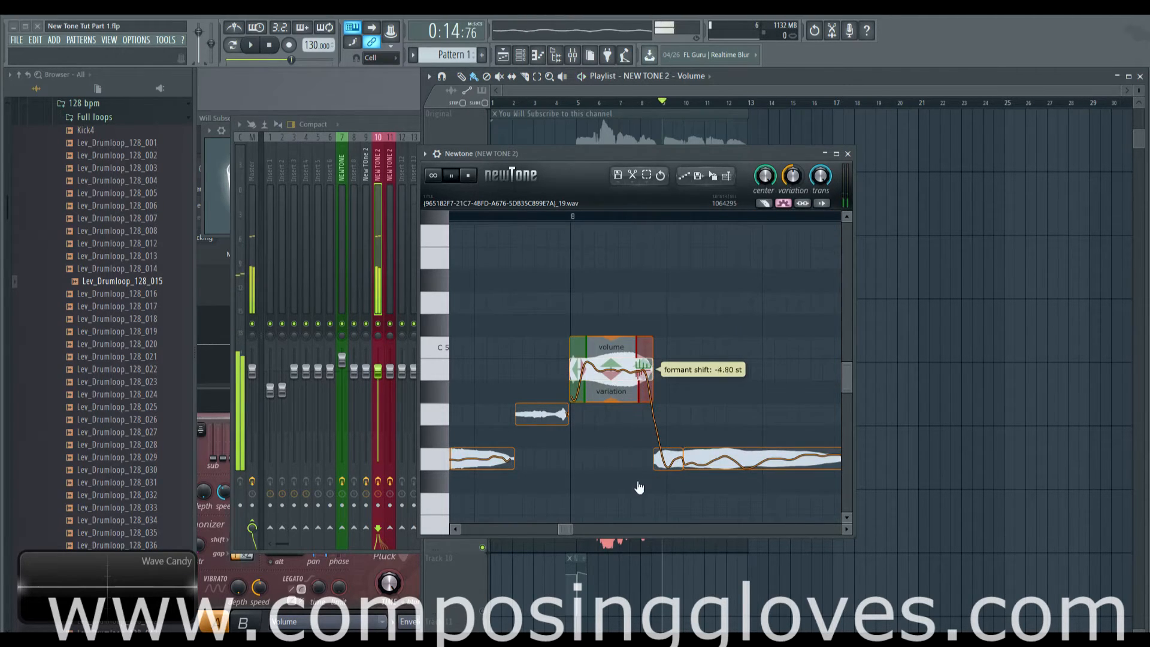
left_click_drag(638, 483, 637, 479)
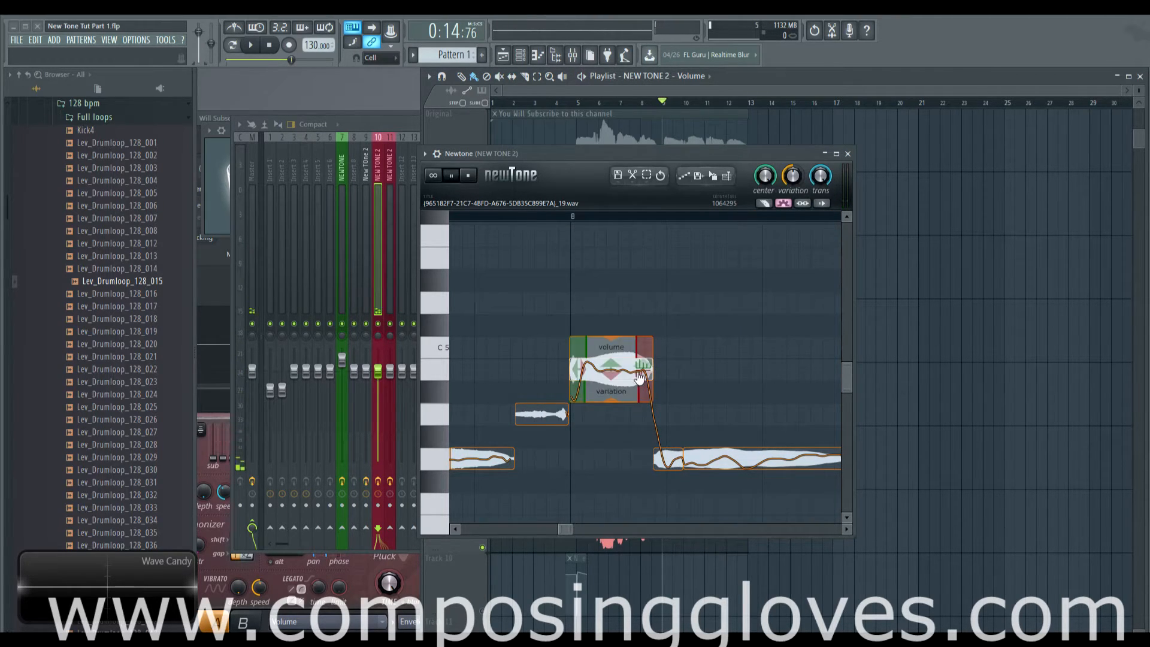
left_click_drag(639, 376, 641, 393)
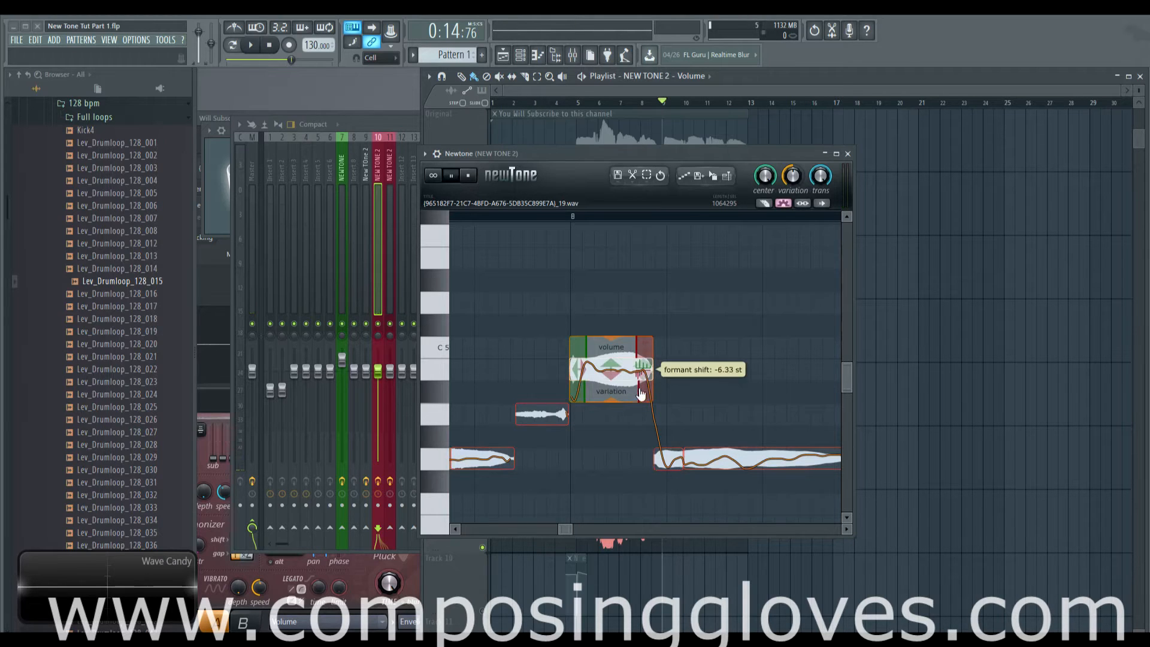
left_click_drag(640, 446, 638, 442)
left_click(451, 176)
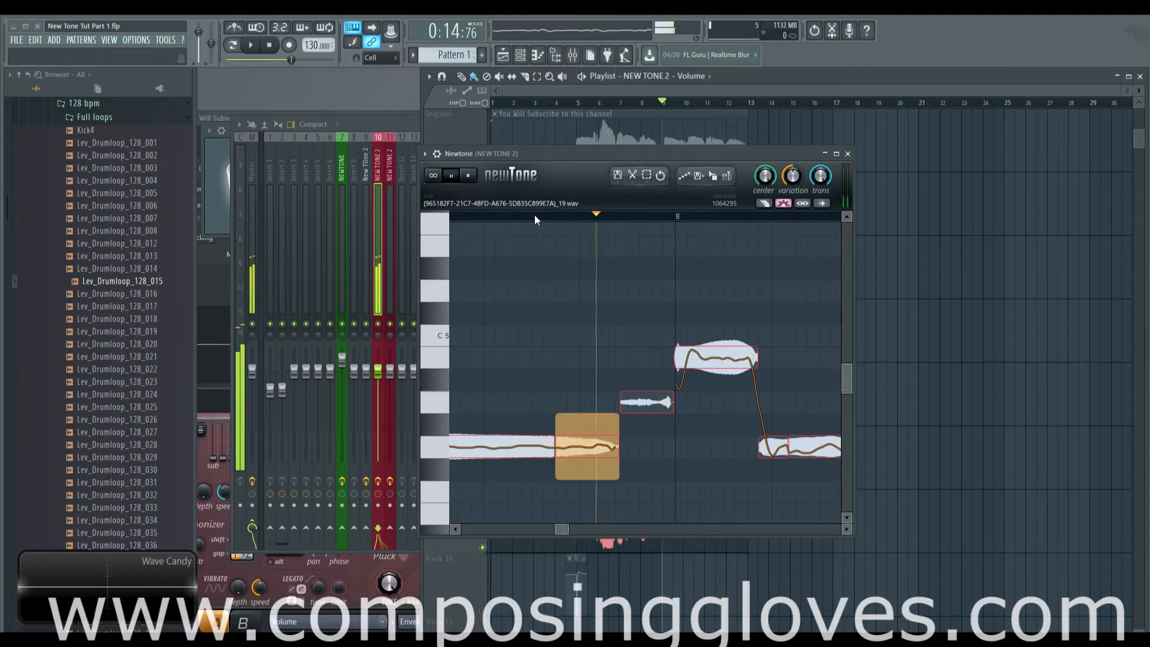
key("space")
Step: Raise the formant shift of all selected notes using the note at bar 8, and play the result in Newtone
mouse_move(751, 357)
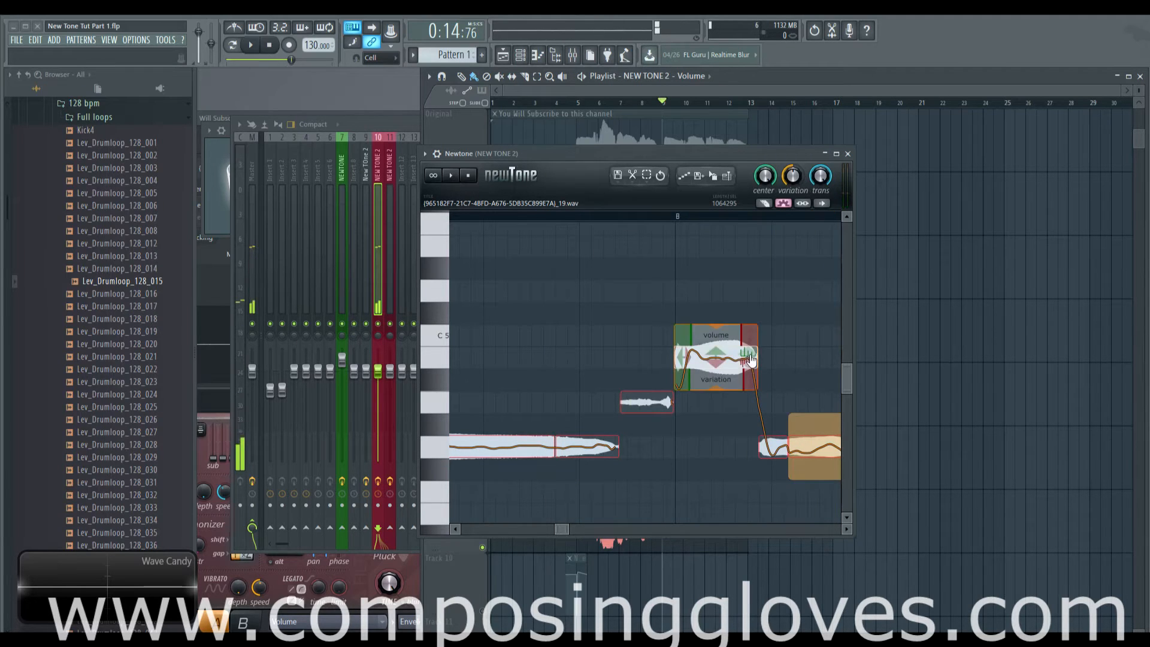
left_click_drag(746, 361, 714, 148)
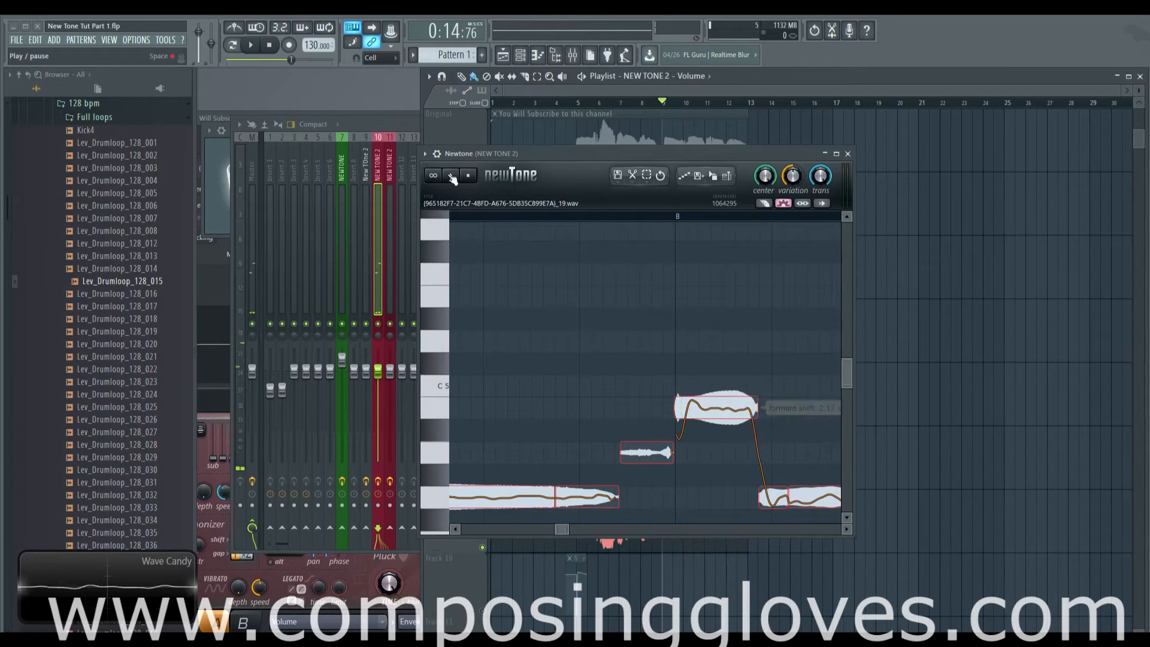
key("space")
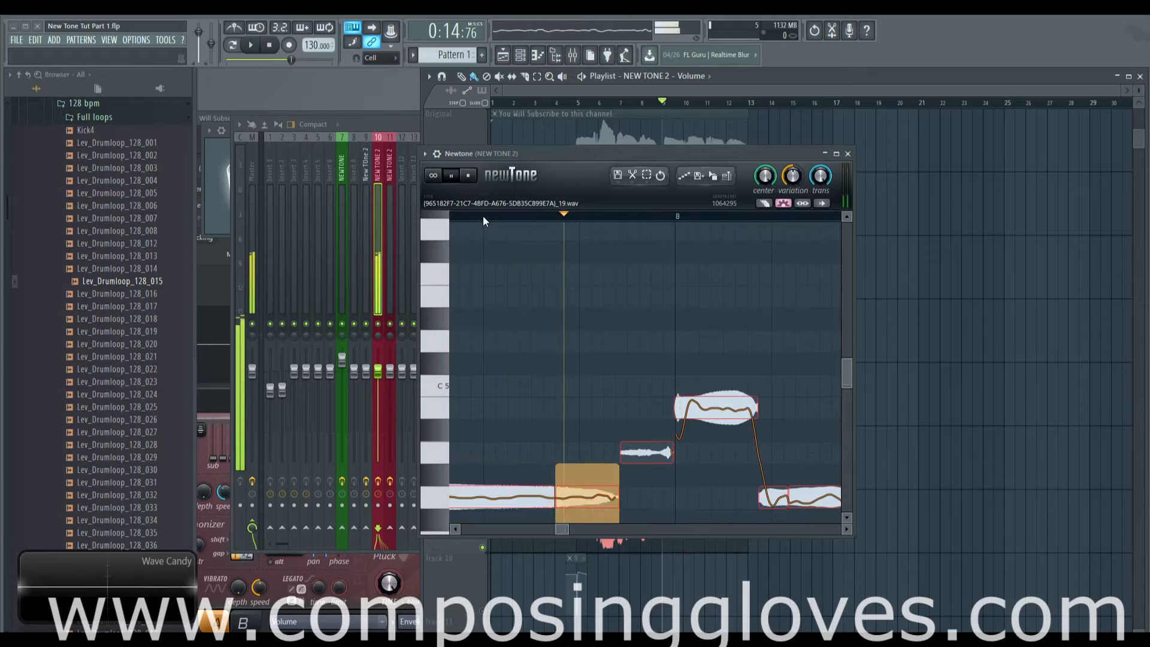
Step: Stop the Newtone playback, bring the mixer forward, and move the Newtone editor down clear of the mixer tracks
key("space")
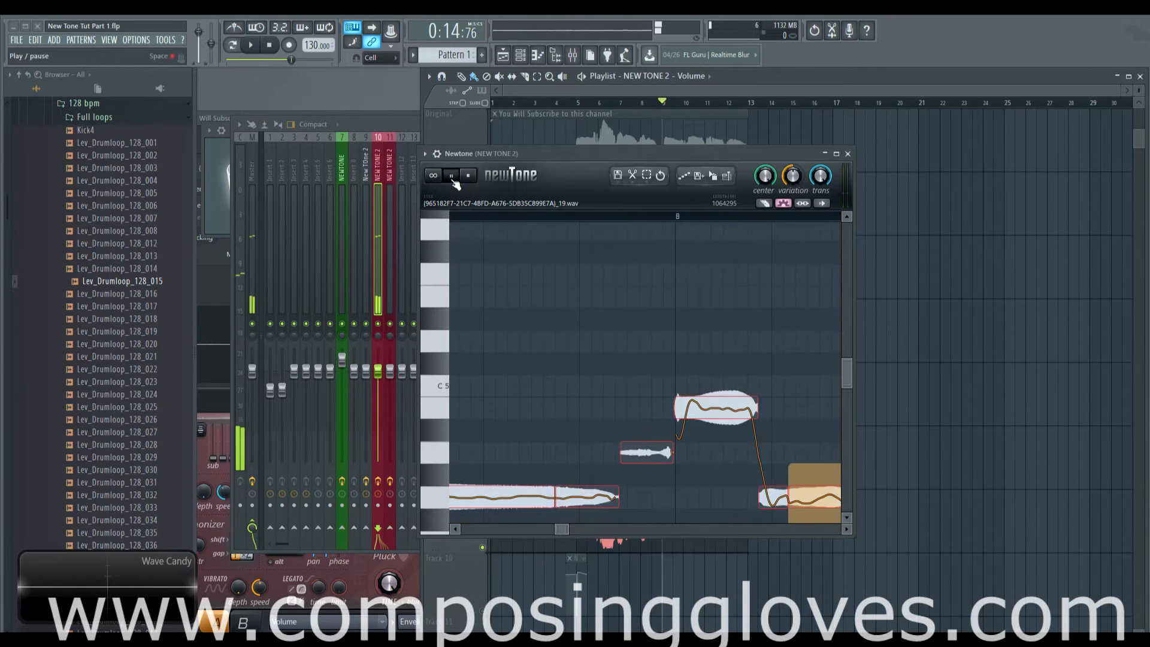
left_click(389, 123)
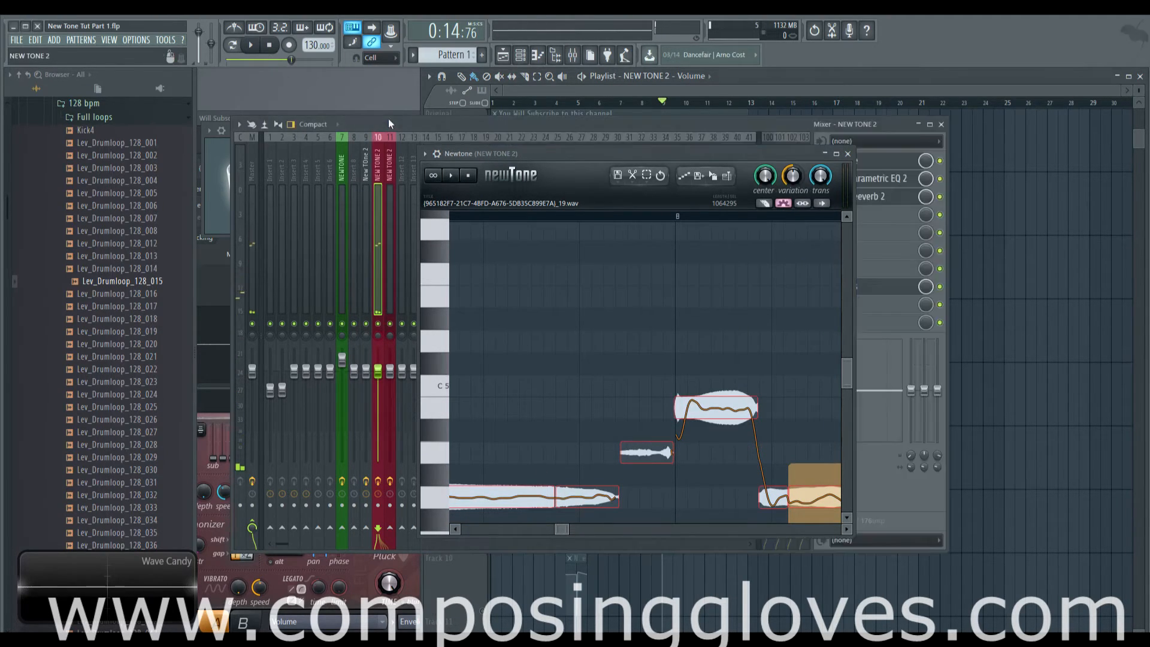
left_click_drag(572, 157, 622, 505)
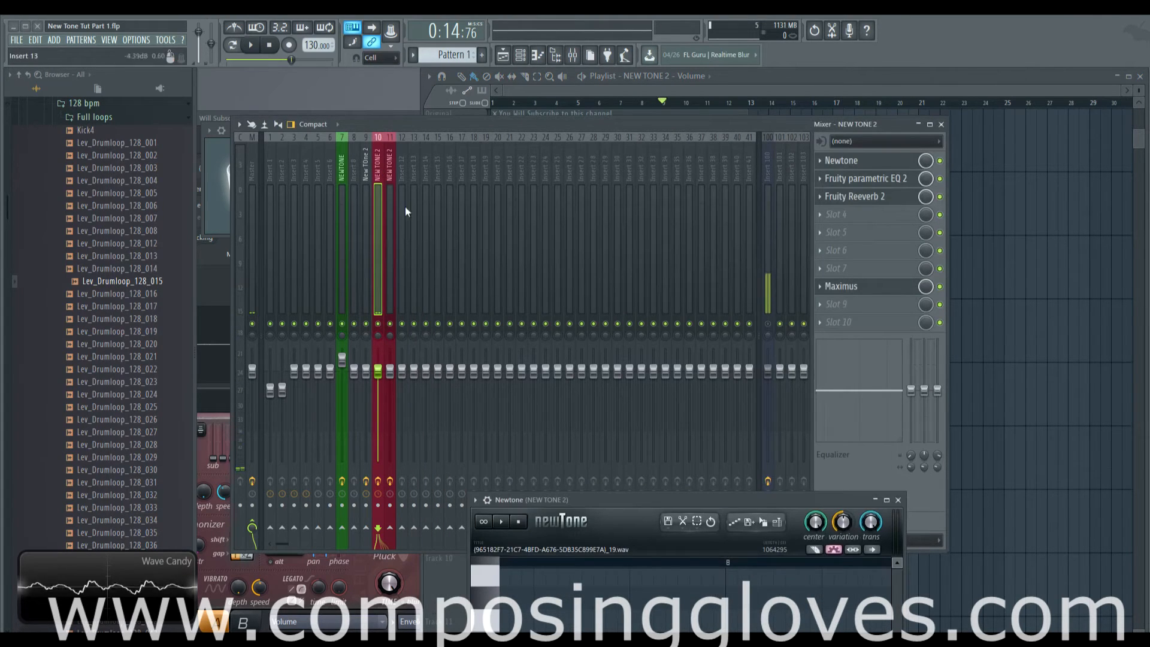
Step: Load Fruity parametric EQ 2 into the first effect slot of mixer track Insert 24
left_click(387, 175)
left_click(546, 186)
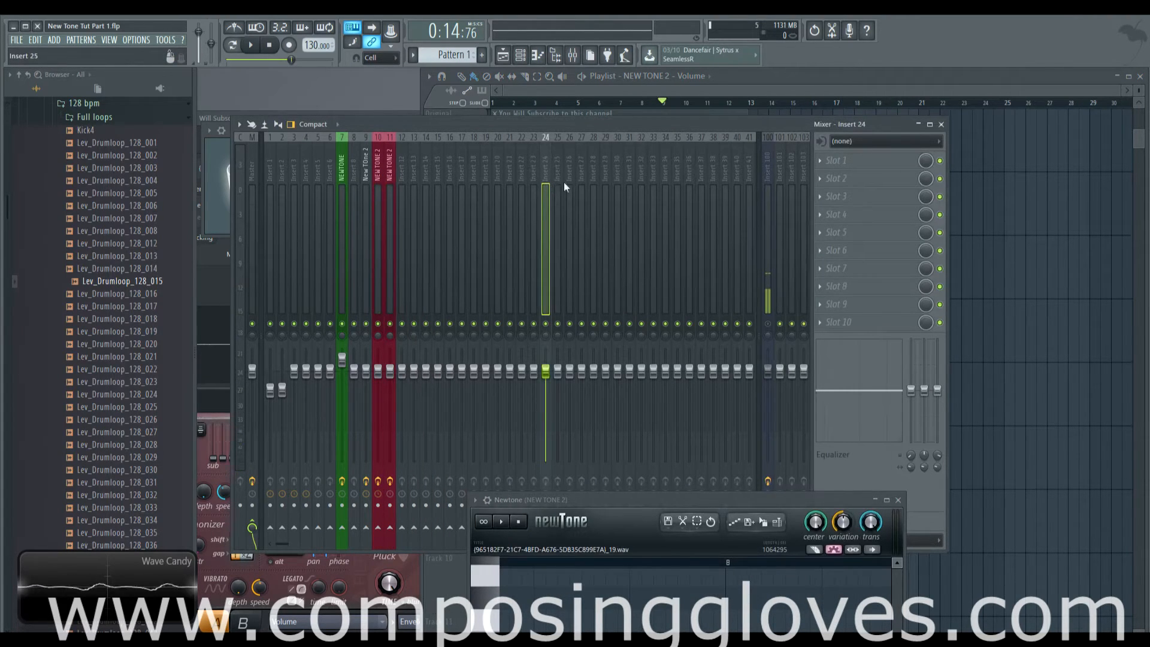
left_click(831, 158)
left_click(1041, 560)
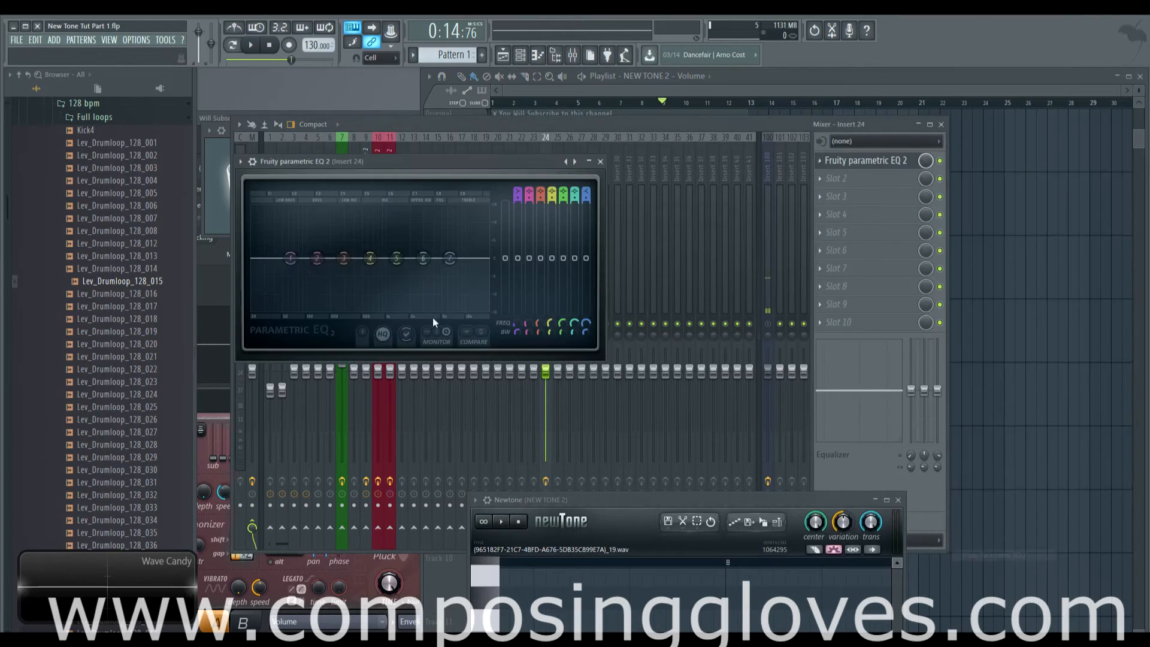
Step: Boost EQ band 6 to about 14.7 dB near 2600 Hz, shift band 4 slightly lower in frequency, return band 6 to flat, and close the EQ
left_click_drag(423, 258, 419, 214)
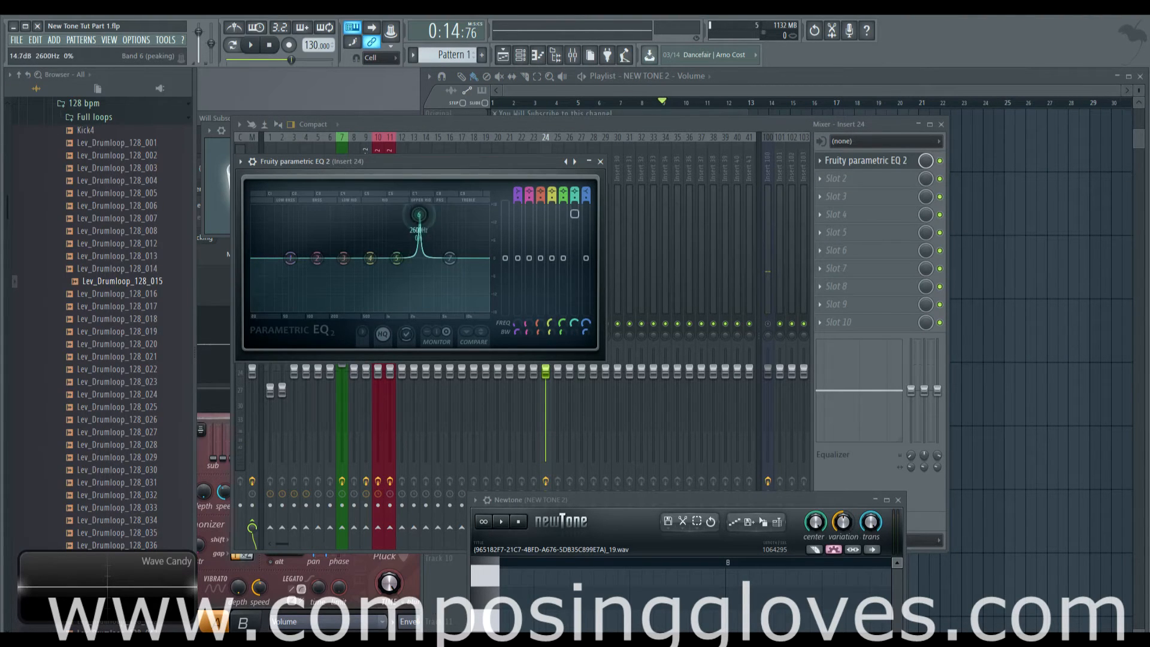
mouse_move(370, 258)
left_mouse_down()
mouse_move(379, 207)
mouse_move(367, 207)
mouse_move(389, 209)
mouse_move(287, 222)
mouse_move(362, 237)
mouse_move(381, 276)
mouse_move(437, 254)
mouse_move(357, 284)
mouse_move(295, 278)
mouse_move(412, 288)
mouse_move(379, 281)
mouse_move(358, 256)
left_mouse_up()
left_click_drag(428, 229, 418, 262)
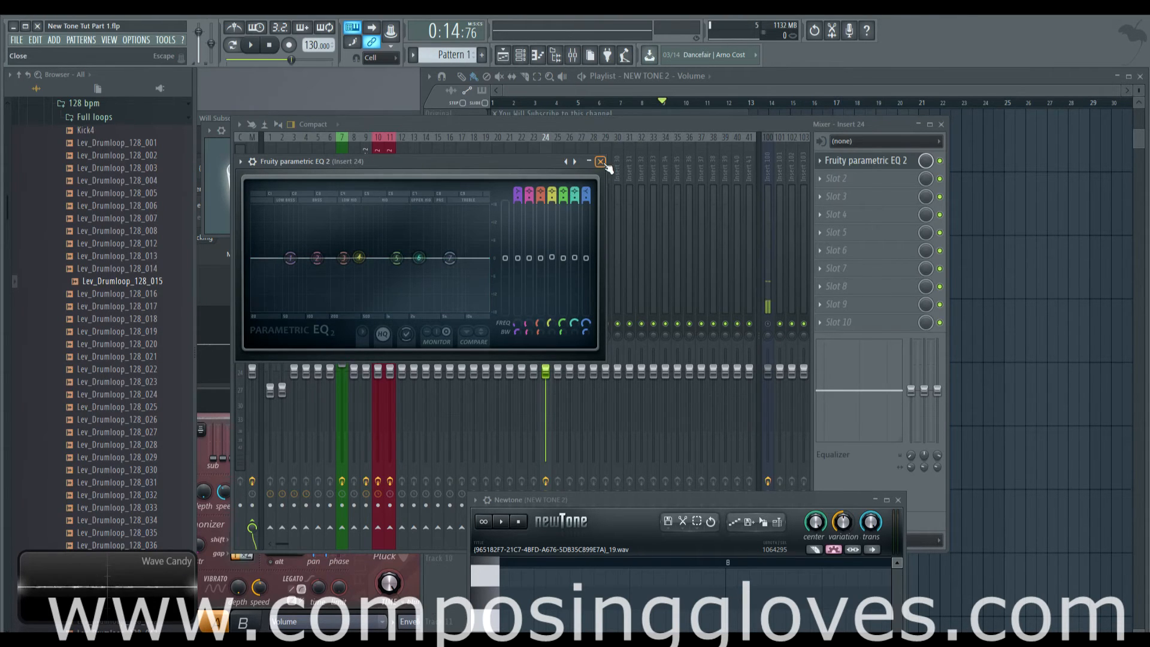
left_click(600, 162)
Step: Move the Newtone editor back up over the mixer and show the notes around bar 8
left_click_drag(762, 502, 752, 236)
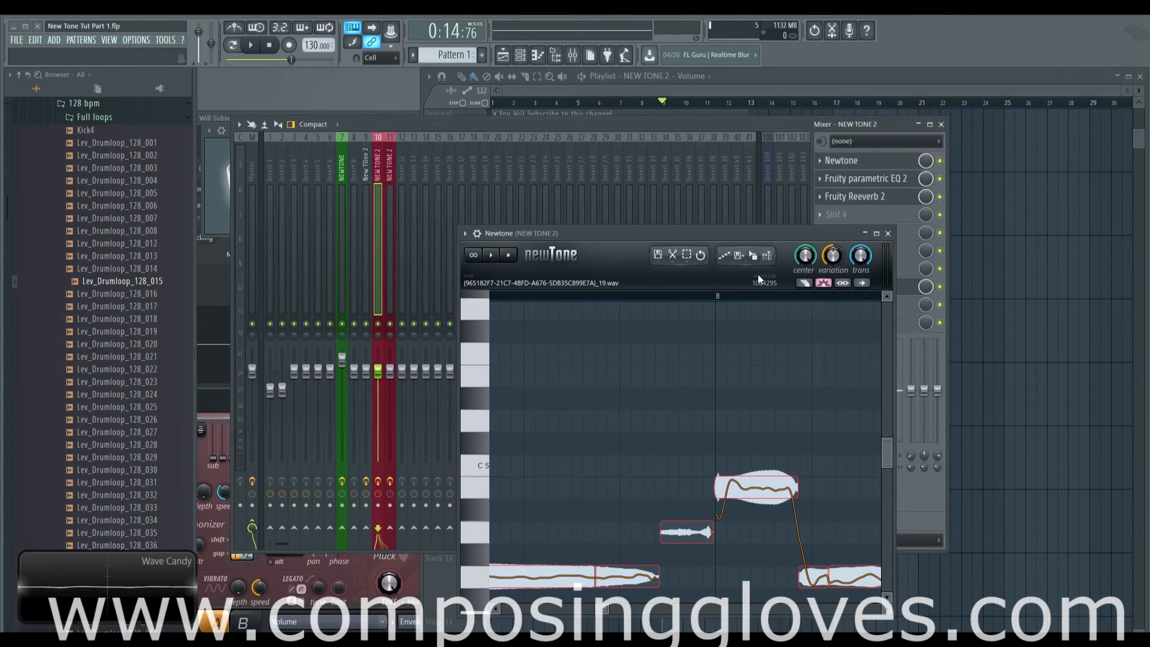
scroll(677, 430, "down", 2)
scroll(677, 480, "down", 3)
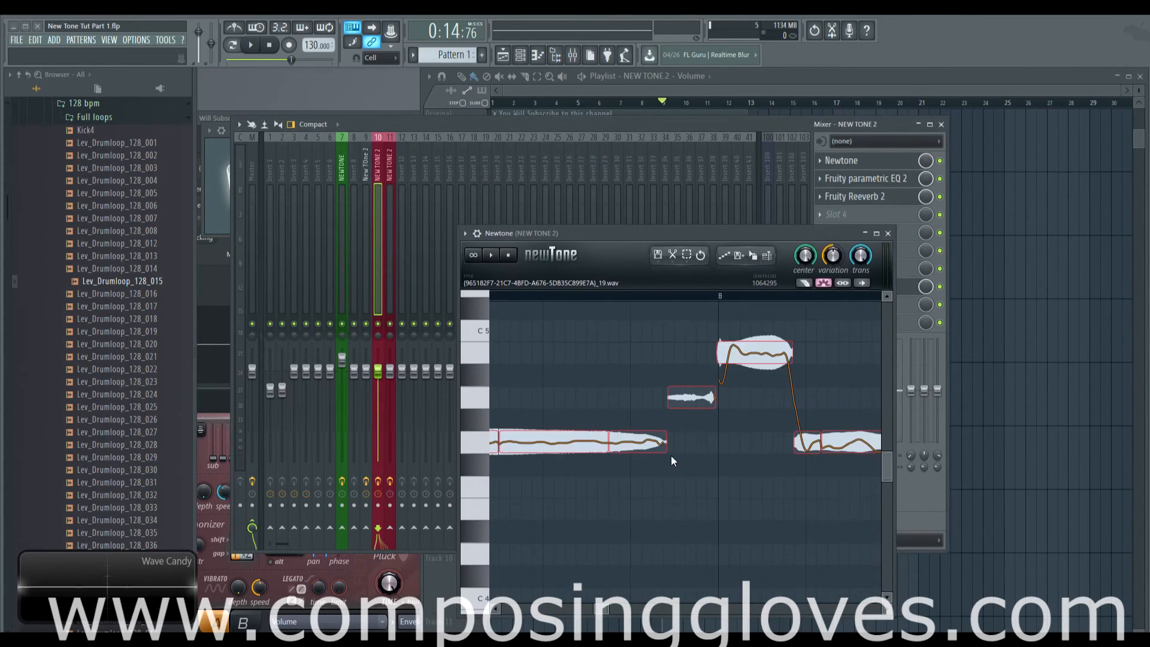